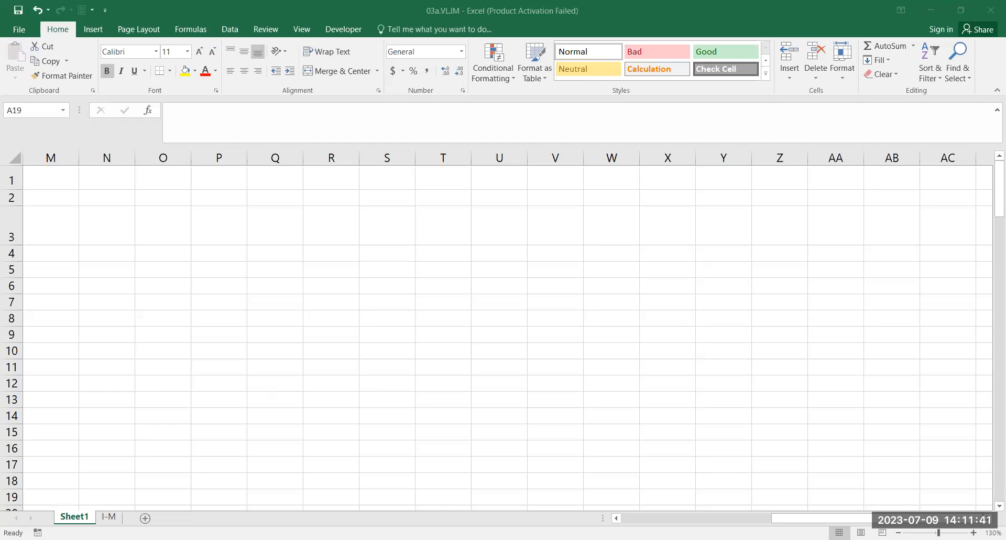
# - Clear the contents of the commission criteria table in G3:H10, and undo that deletion
pyautogui.moveTo(791, 518); pyautogui.dragTo(585, 497)
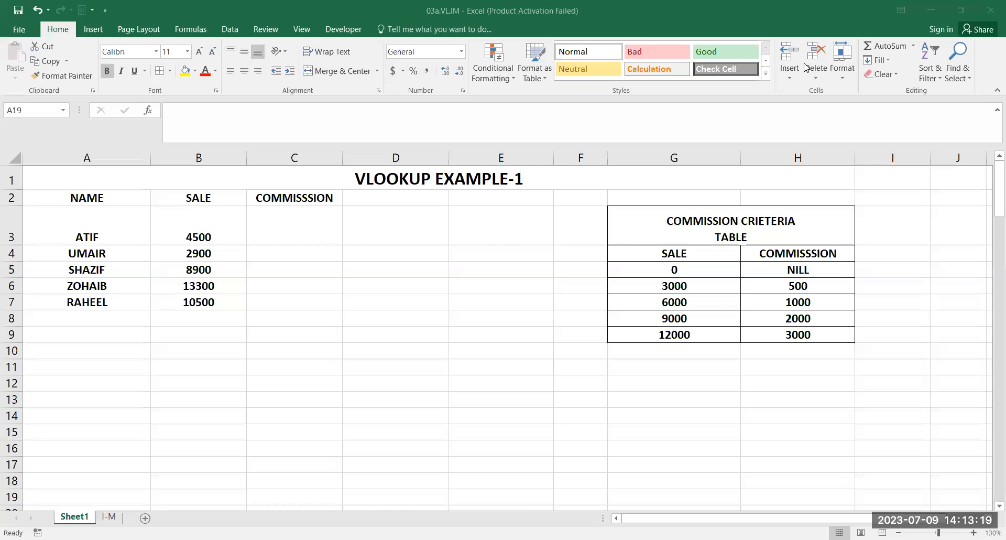
pyautogui.moveTo(725, 238); pyautogui.dragTo(745, 346)
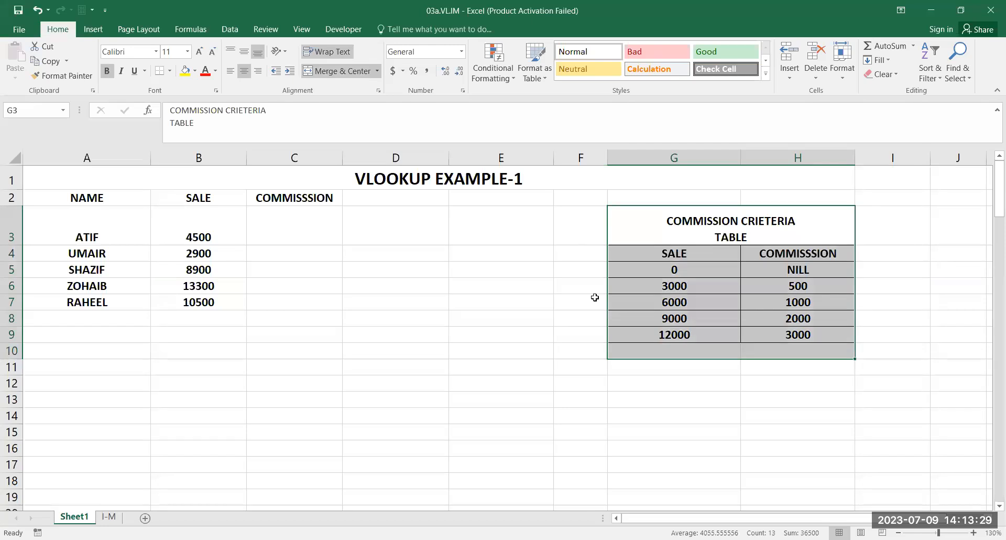
pyautogui.press('Delete')
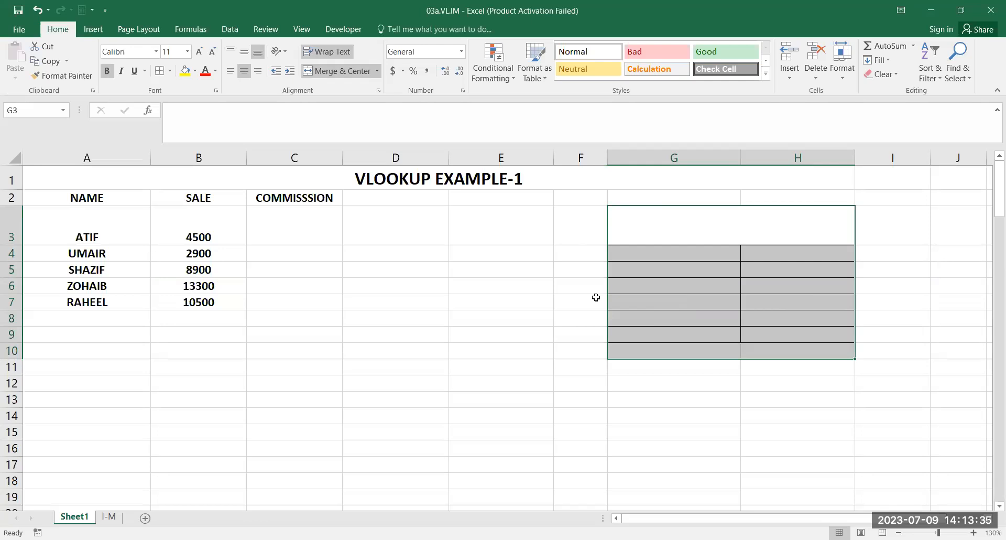
pyautogui.hotkey('ctrl', 'z')
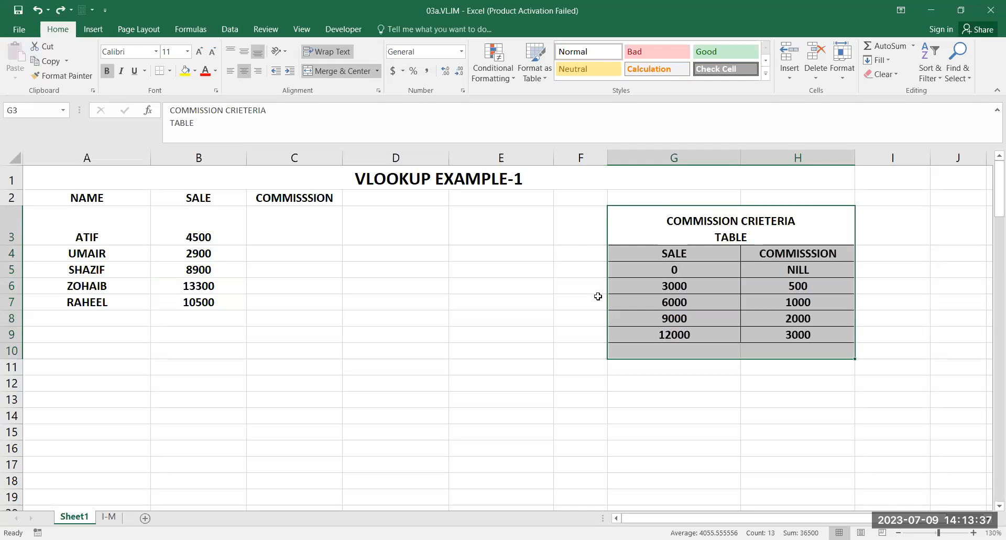
pyautogui.click(473, 269)
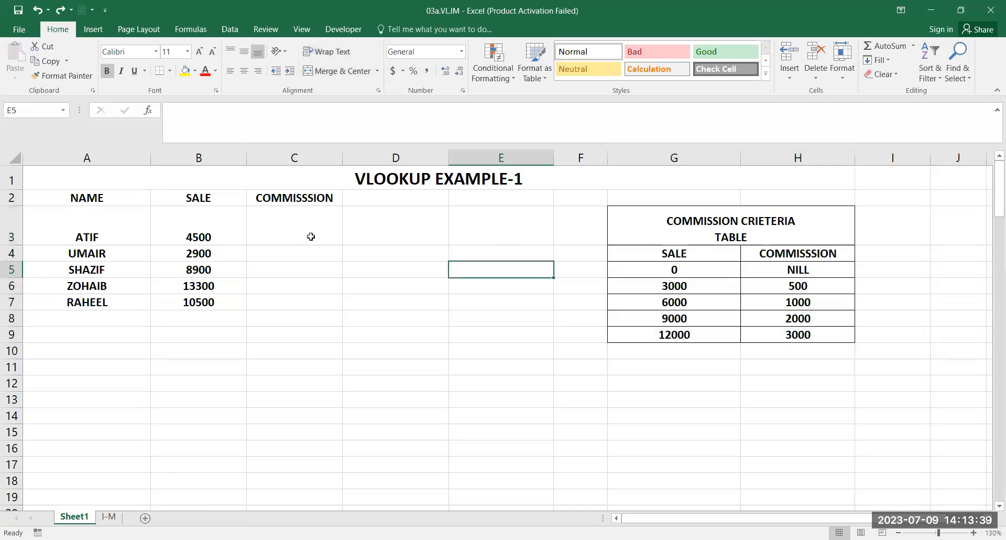
pyautogui.click(311, 231)
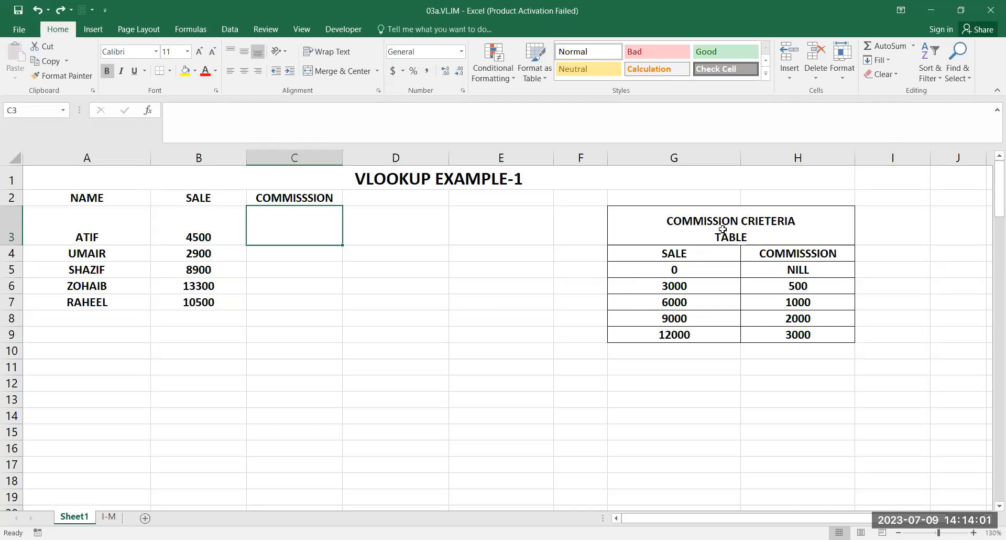
# - Copy the criteria table range G4:H10, clear its contents, and paste the copied data back in place
pyautogui.moveTo(660, 246); pyautogui.dragTo(777, 348)
pyautogui.hotkey('ctrl', 'c')
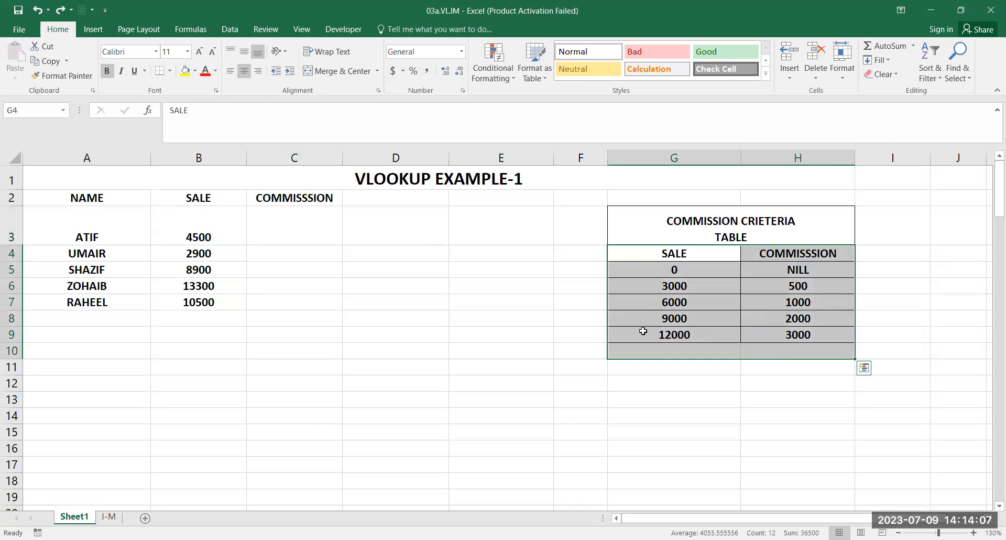
pyautogui.press('Delete')
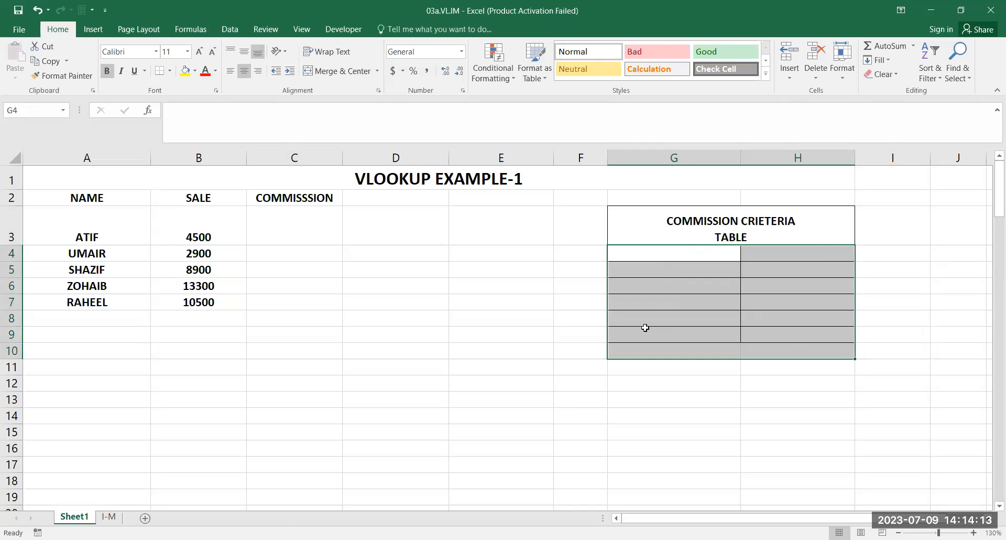
pyautogui.hotkey('ctrl', 'v')
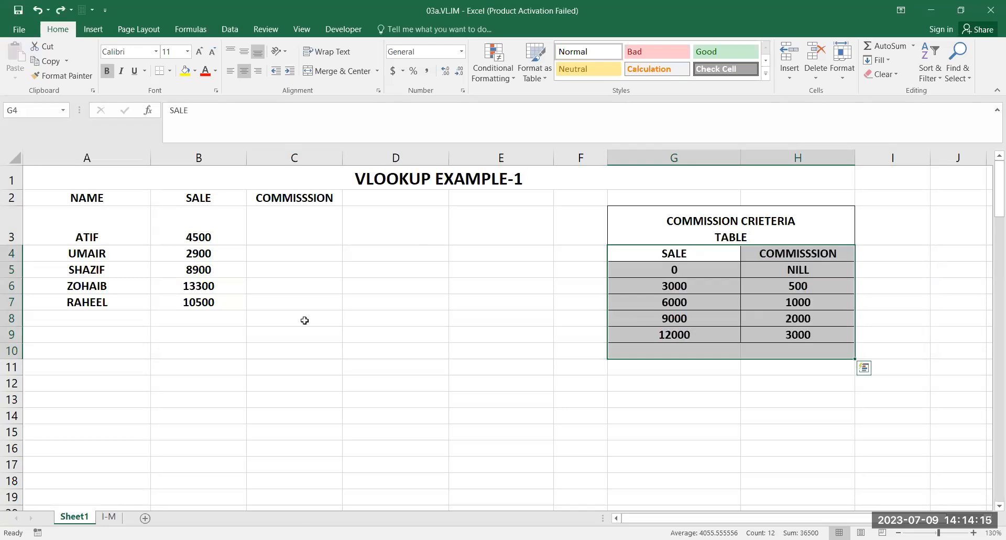
pyautogui.click(314, 225)
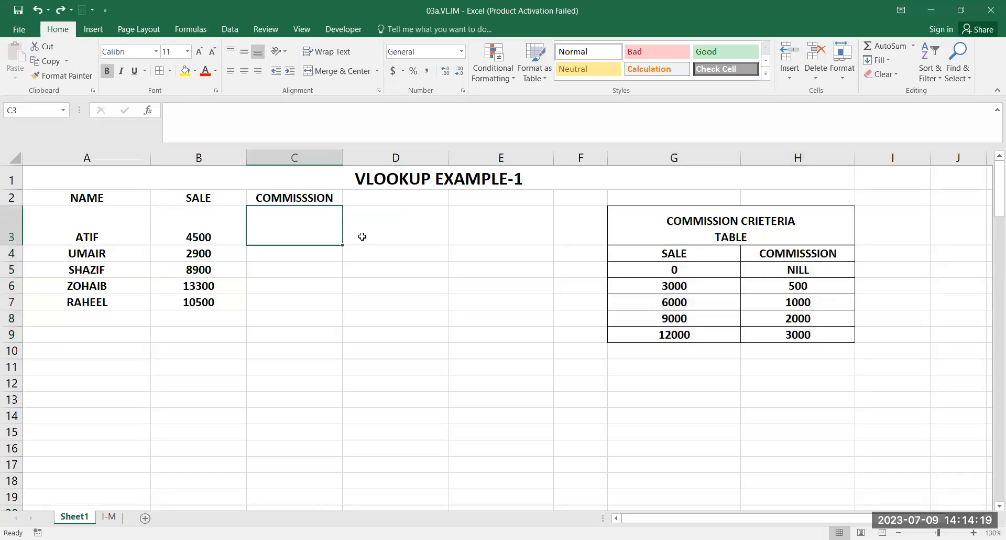
pyautogui.moveTo(639, 271); pyautogui.dragTo(647, 356)
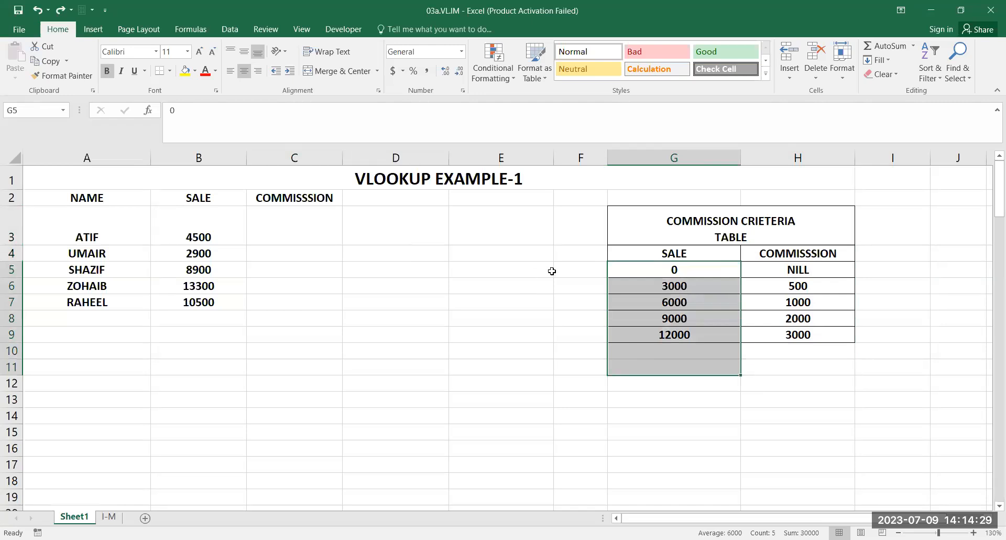
pyautogui.moveTo(121, 239); pyautogui.dragTo(137, 345)
pyautogui.moveTo(208, 236); pyautogui.dragTo(220, 345)
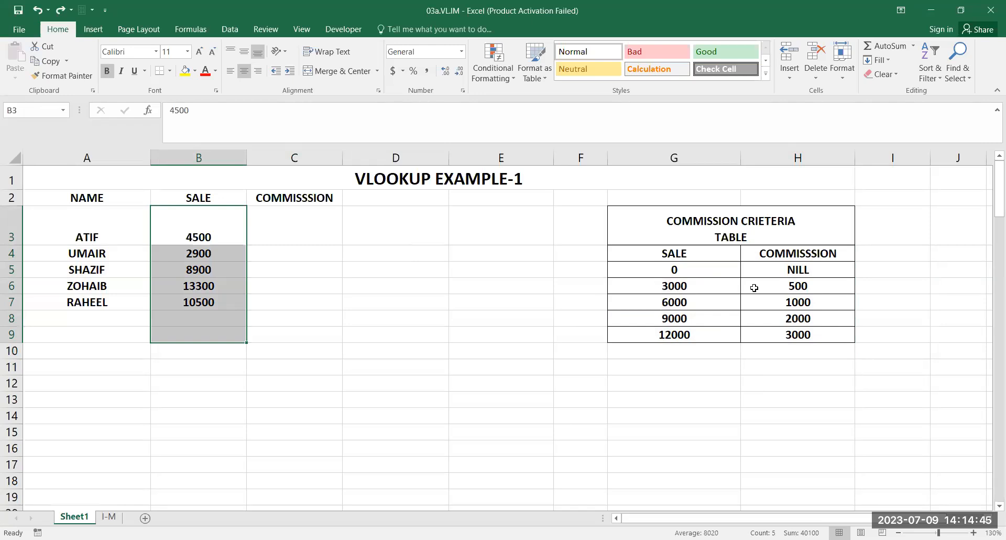
pyautogui.click(679, 316)
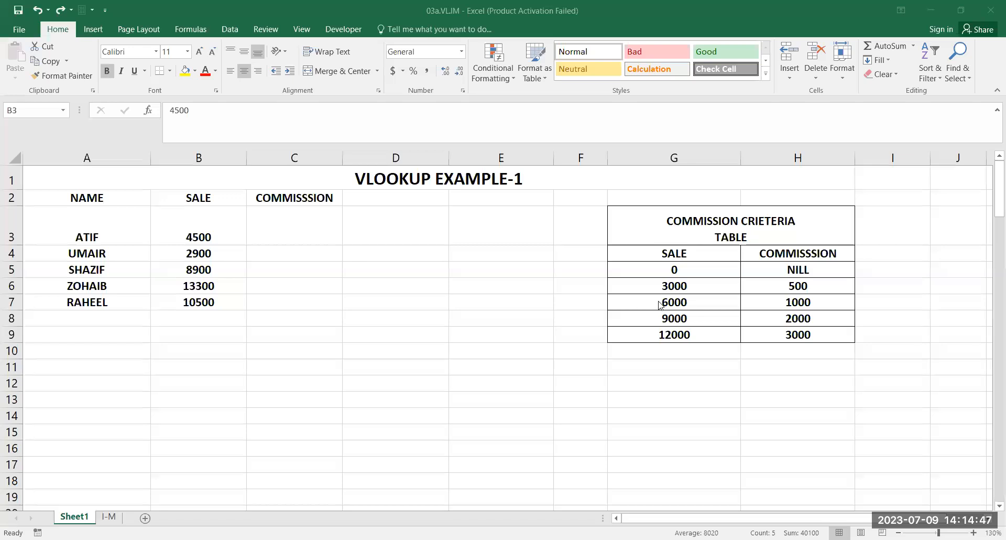
pyautogui.click(567, 301)
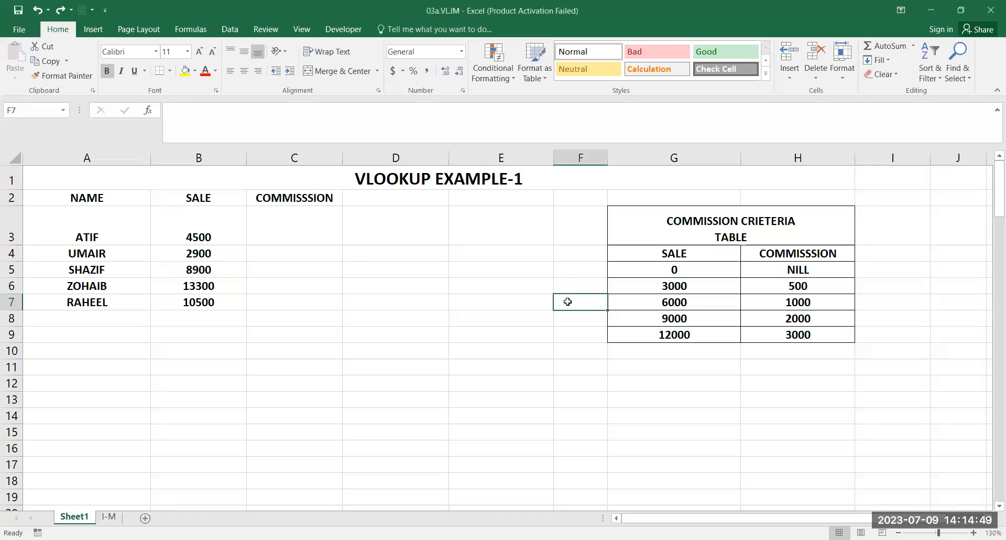
# - Enter the formula =VLOOKUP(B3,$G$4:$H$9,2) in C3 and fill it down through C7
pyautogui.click(283, 243)
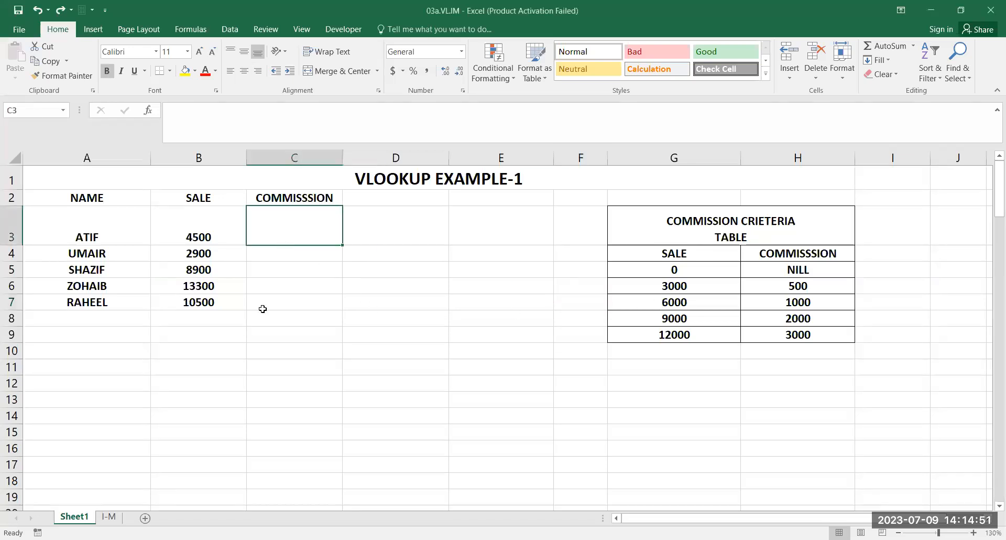
pyautogui.write('=')
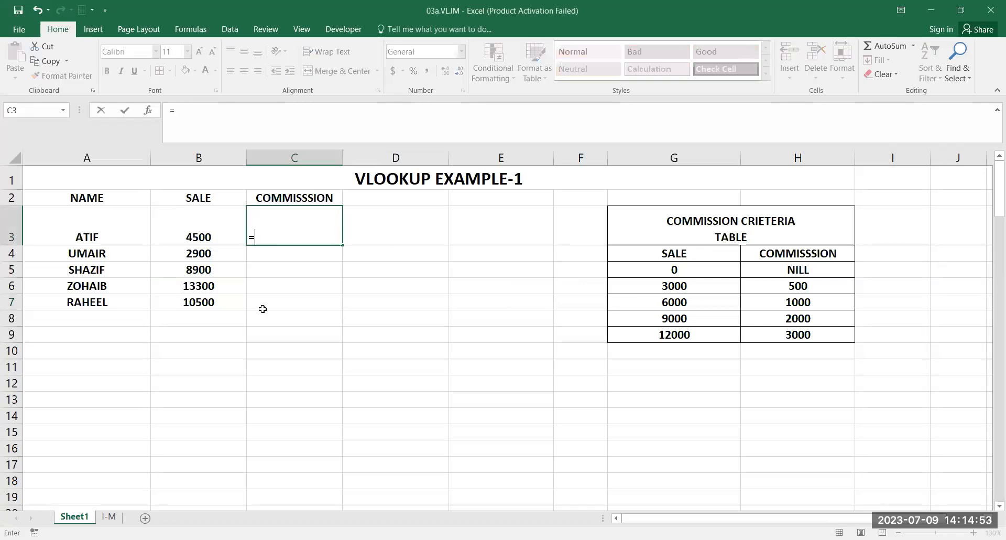
pyautogui.write('VLOOKUP(')
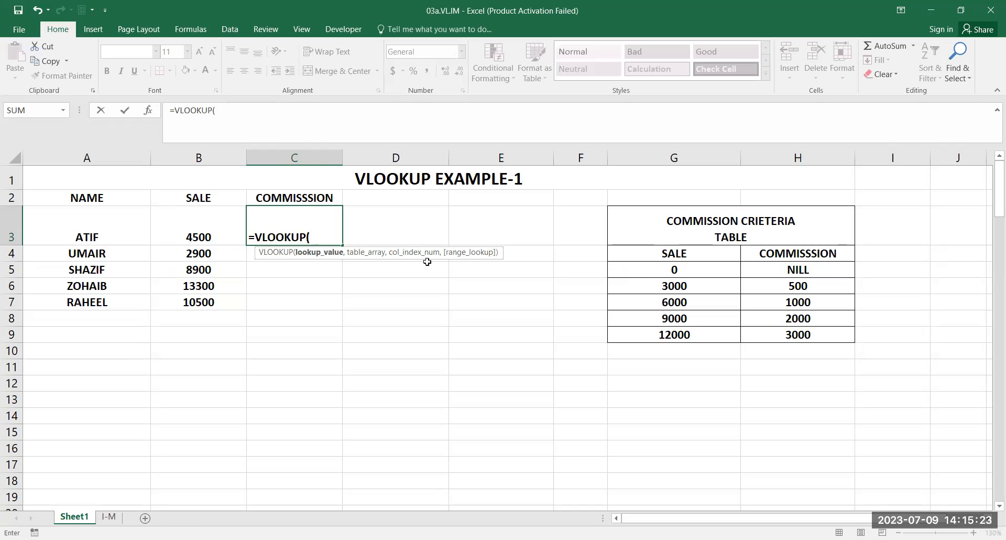
pyautogui.click(178, 226)
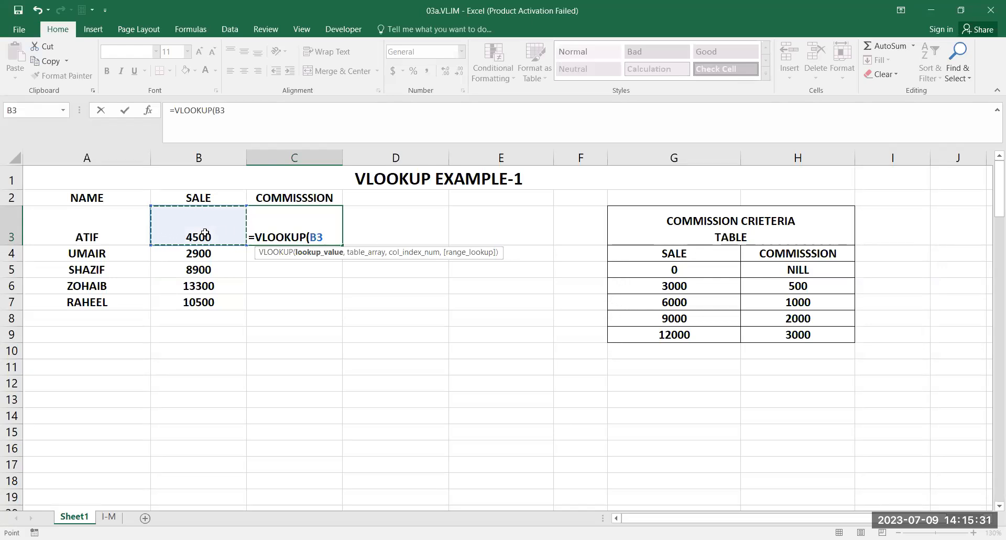
pyautogui.write(',')
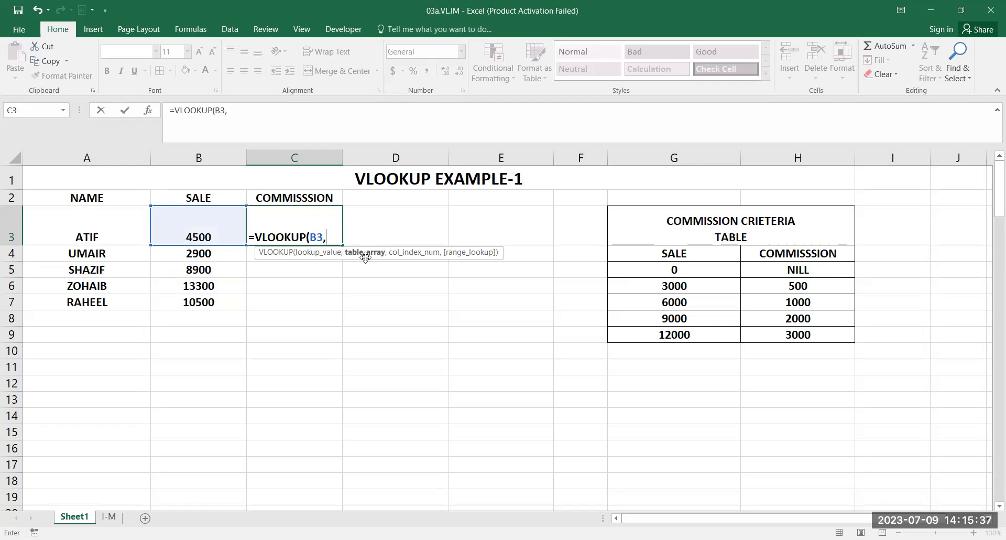
pyautogui.moveTo(710, 257); pyautogui.dragTo(797, 332)
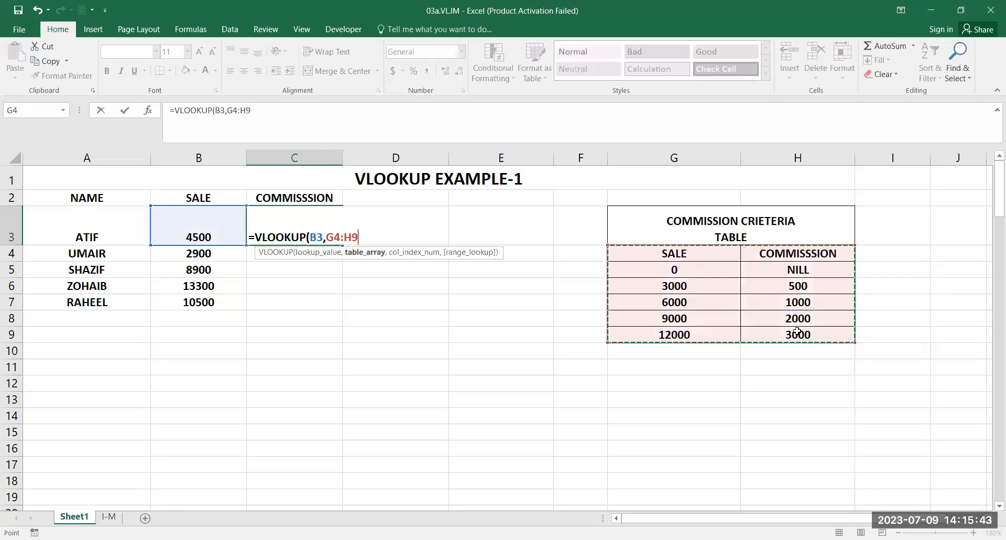
pyautogui.press('F4')
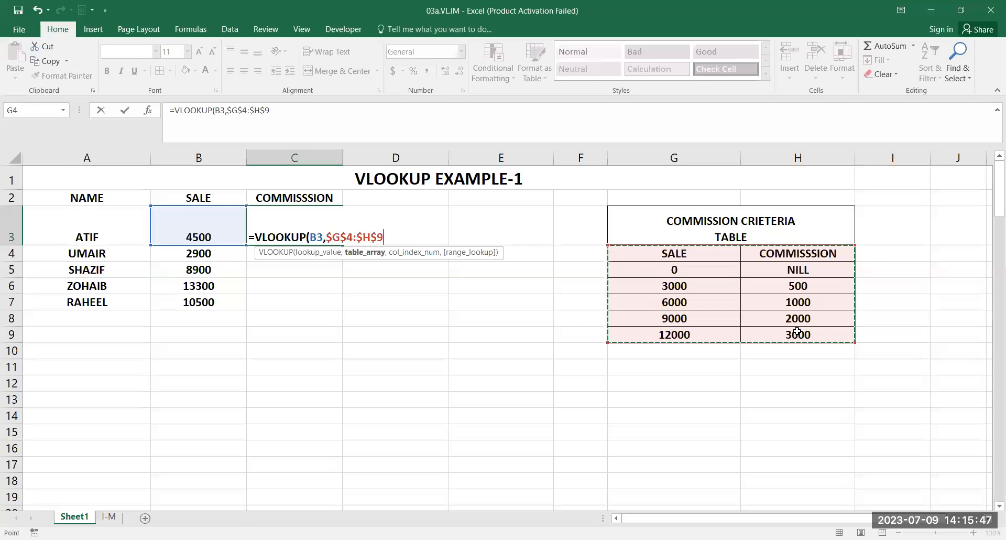
pyautogui.write(',')
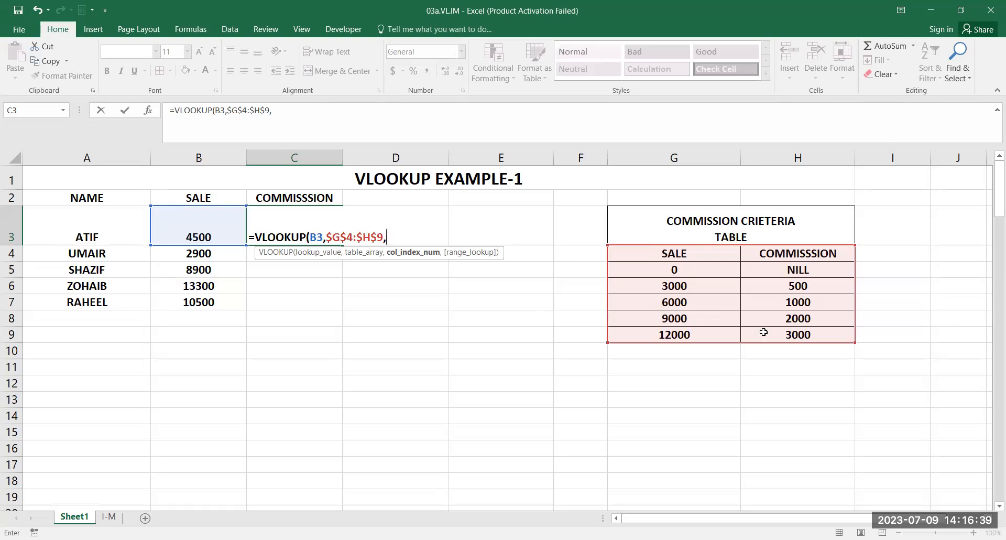
pyautogui.write('2)')
pyautogui.press('Return')
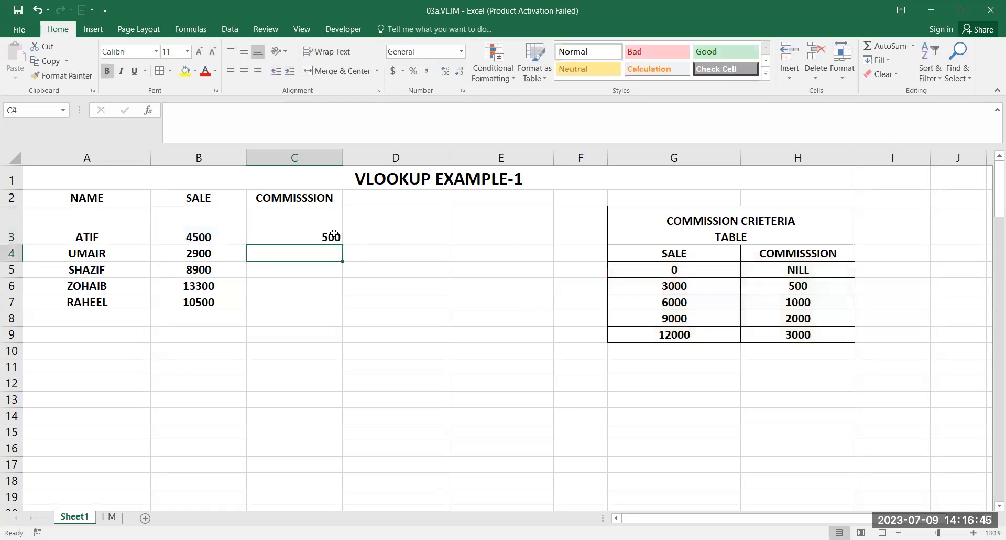
pyautogui.click(342, 242)
pyautogui.moveTo(345, 244); pyautogui.dragTo(335, 297)
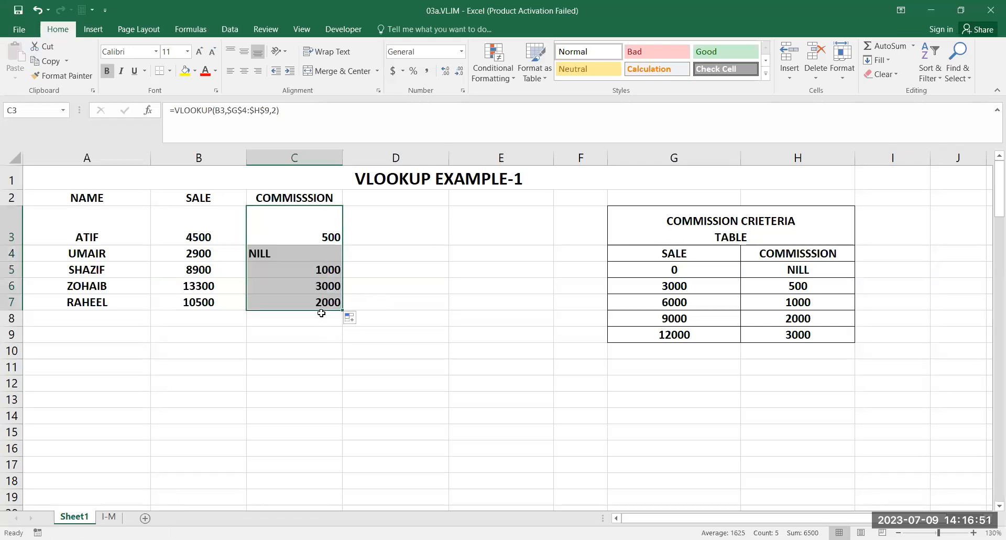
# - Examine the commission formulas in C7 and C4 against the sale figure in B4 and the criteria table's thresholds
pyautogui.click(296, 299)
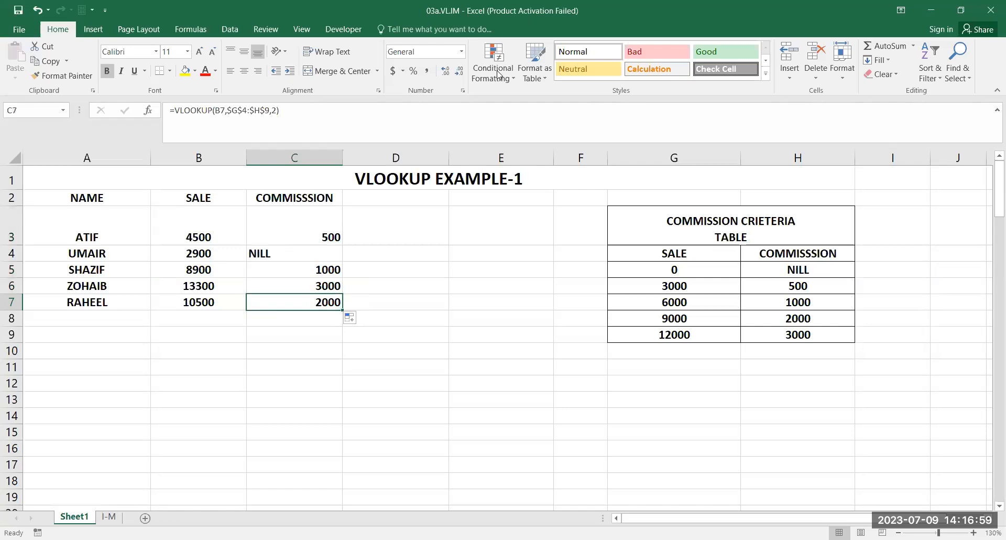
pyautogui.click(915, 88)
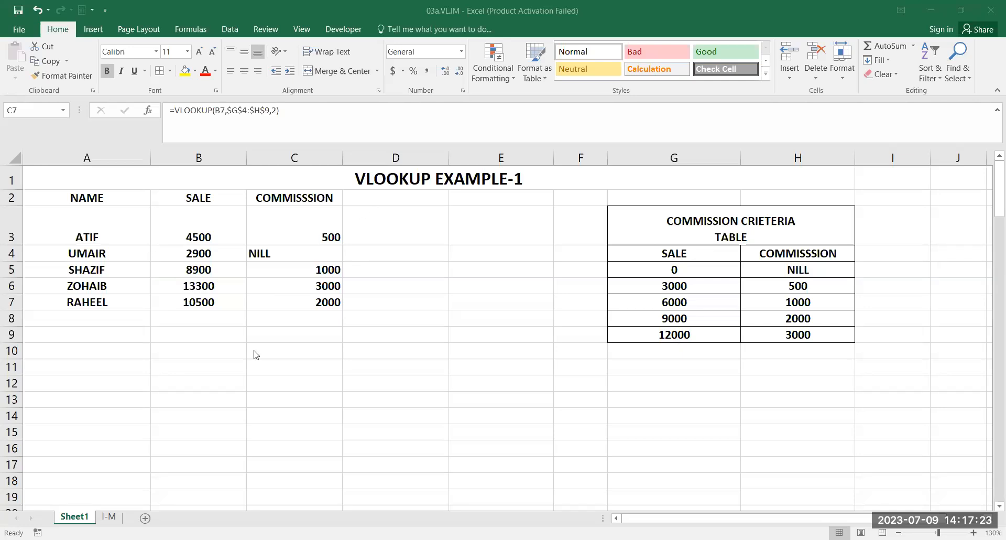
pyautogui.click(259, 335)
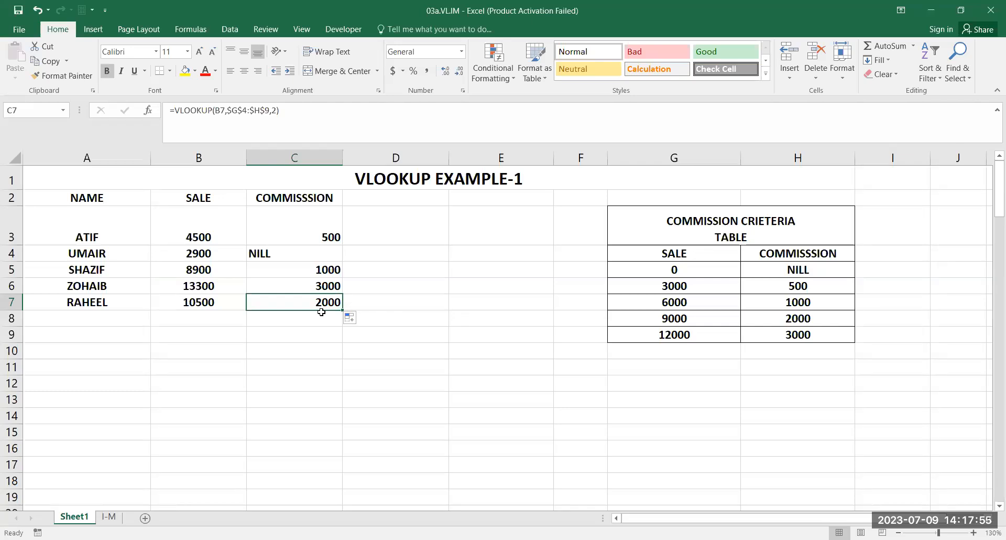
pyautogui.click(285, 252)
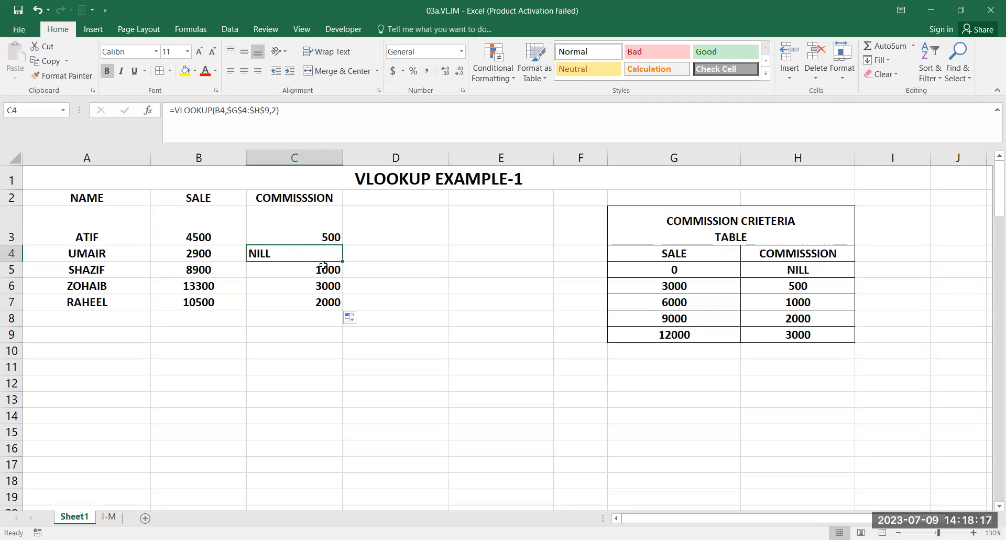
pyautogui.click(737, 291)
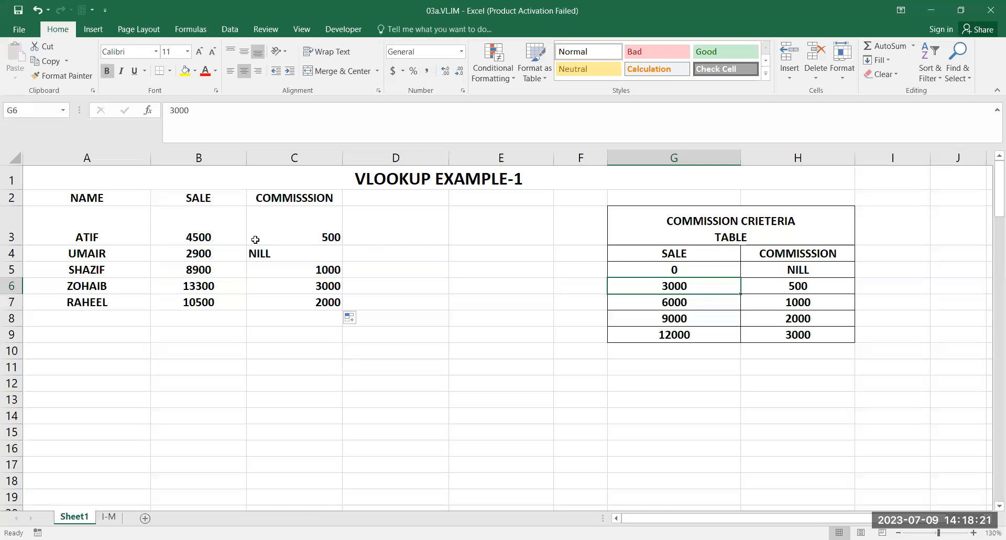
pyautogui.click(224, 254)
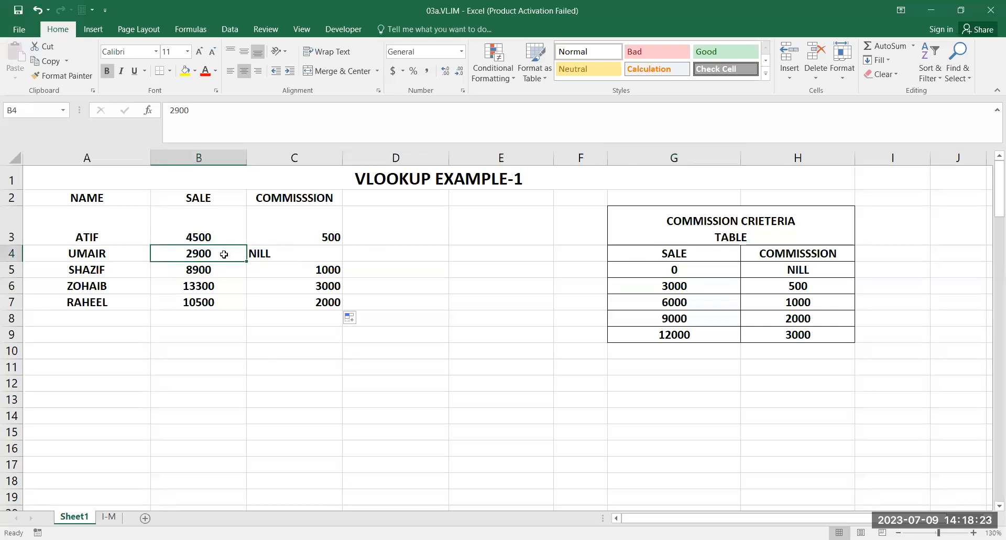
pyautogui.click(330, 254)
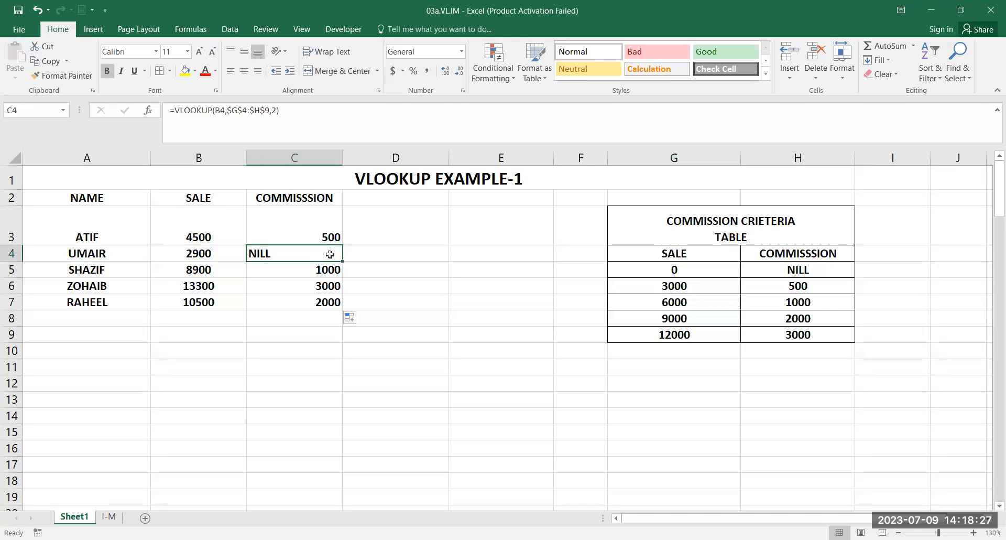
# - Clear the commission results and adjacent cells in C3:D8
pyautogui.moveTo(325, 230); pyautogui.dragTo(414, 318)
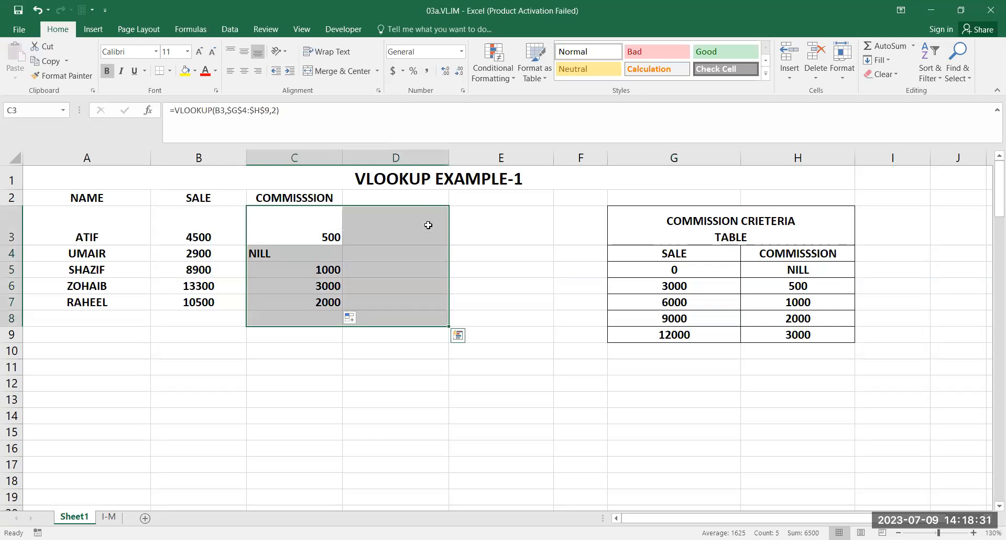
pyautogui.press('Delete')
pyautogui.press('Left')
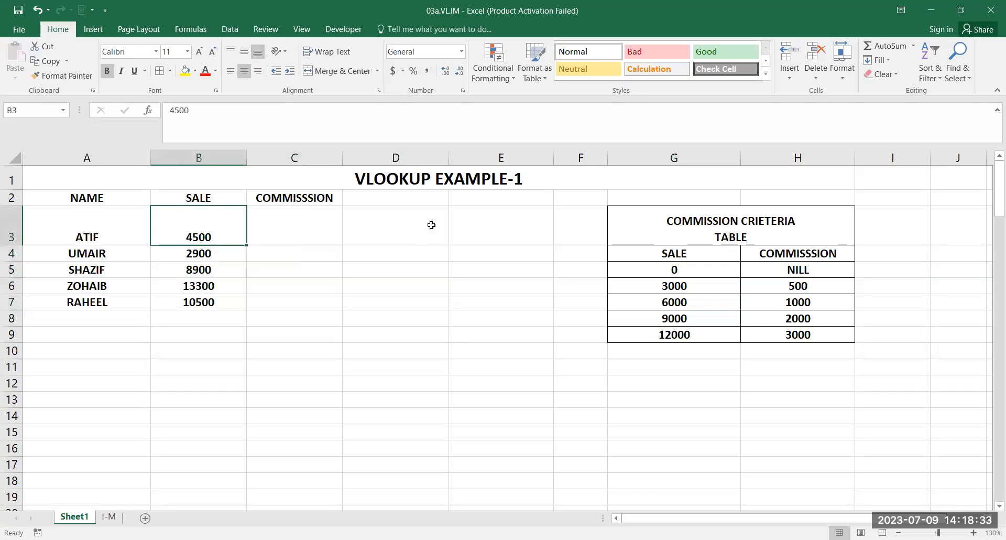
# - Enter the formula =VLOOKUP(B3,$G$4:$H$9,2) in C3 and fill it down through C7
pyautogui.press('Right')
pyautogui.write('=')
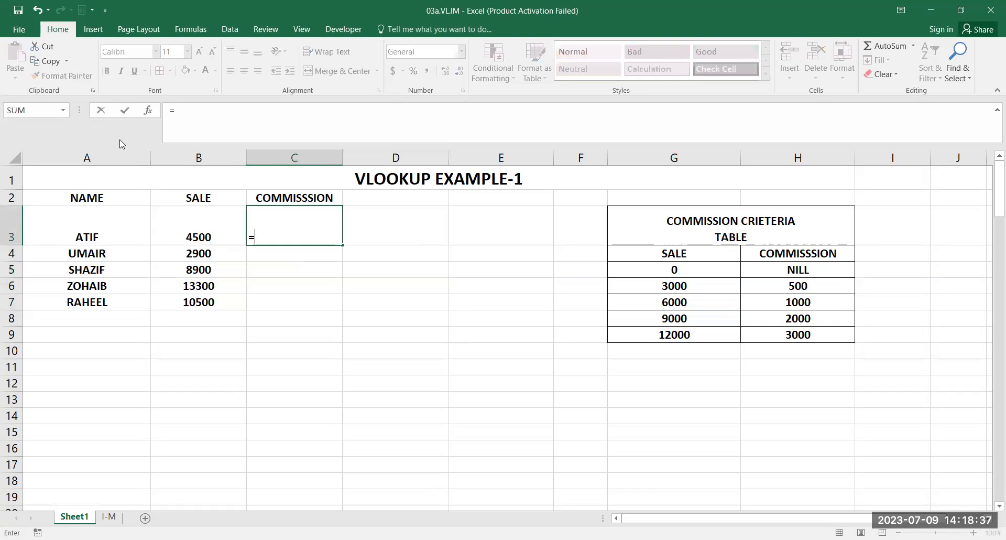
pyautogui.write('VLOOKUP(')
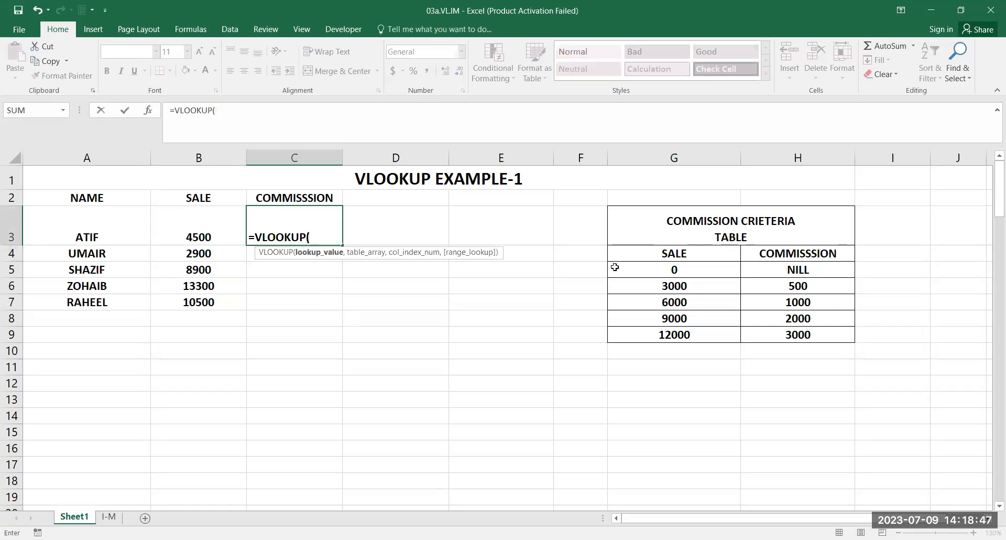
pyautogui.click(213, 227)
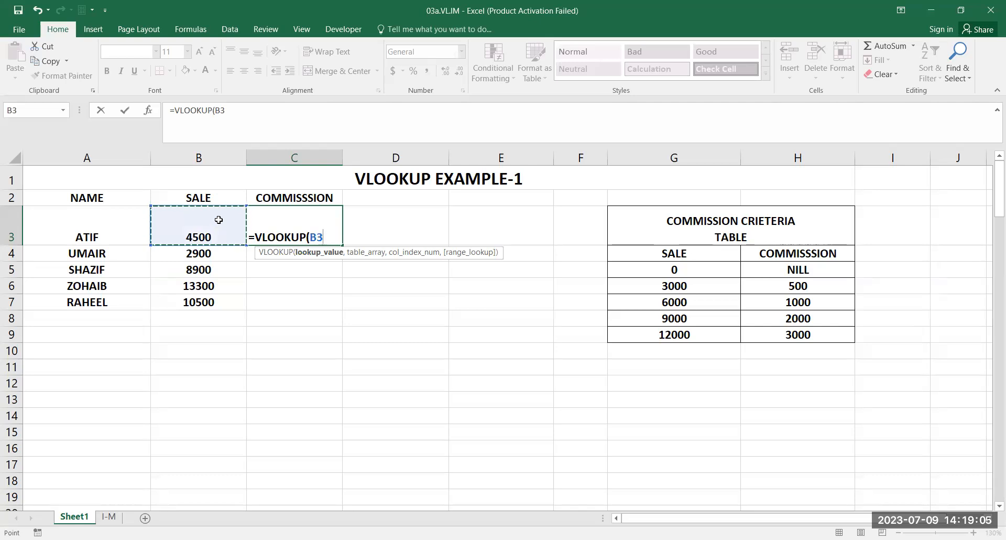
pyautogui.write(',')
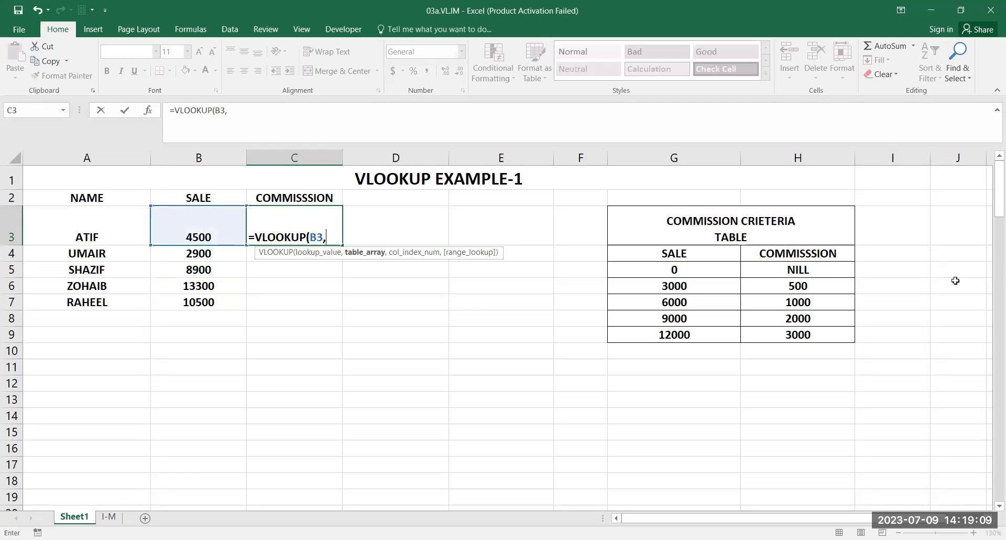
pyautogui.click(697, 253)
pyautogui.moveTo(697, 253); pyautogui.dragTo(788, 330)
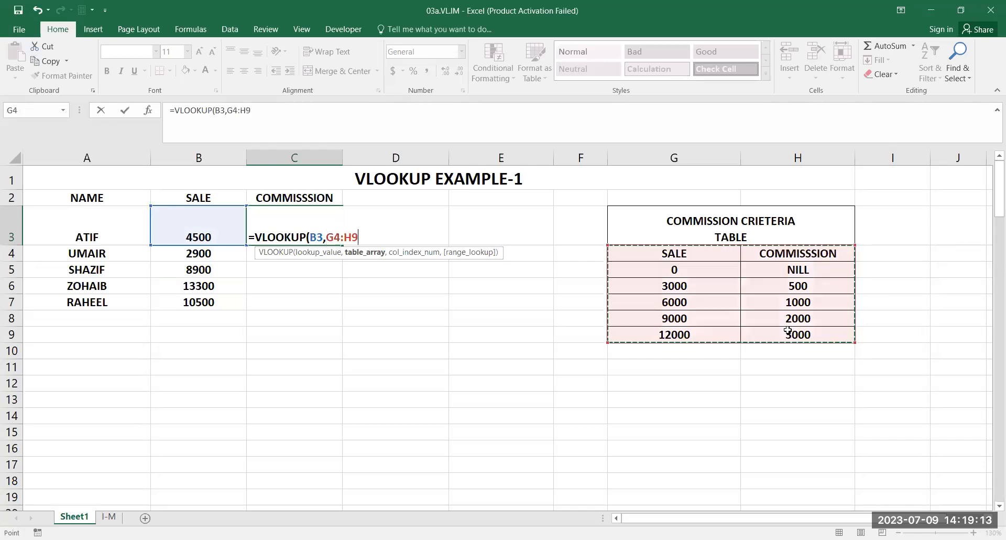
pyautogui.press('F4')
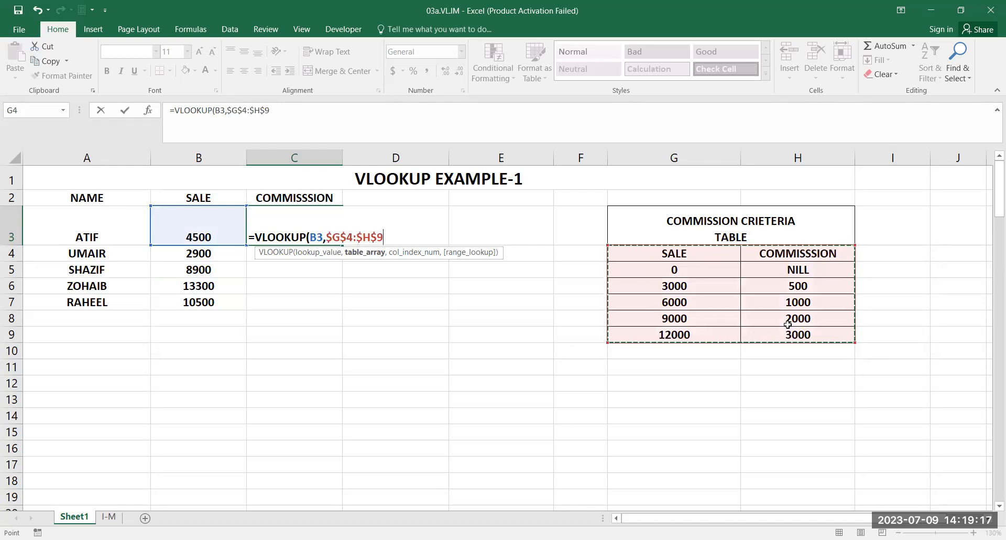
pyautogui.write(',')
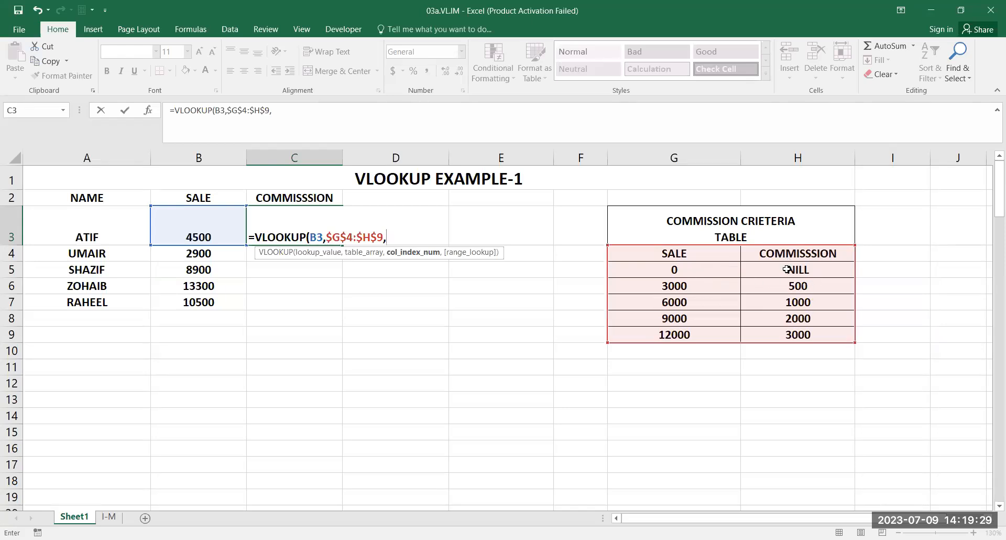
pyautogui.write('2)')
pyautogui.hotkey('ctrl', 'Return')
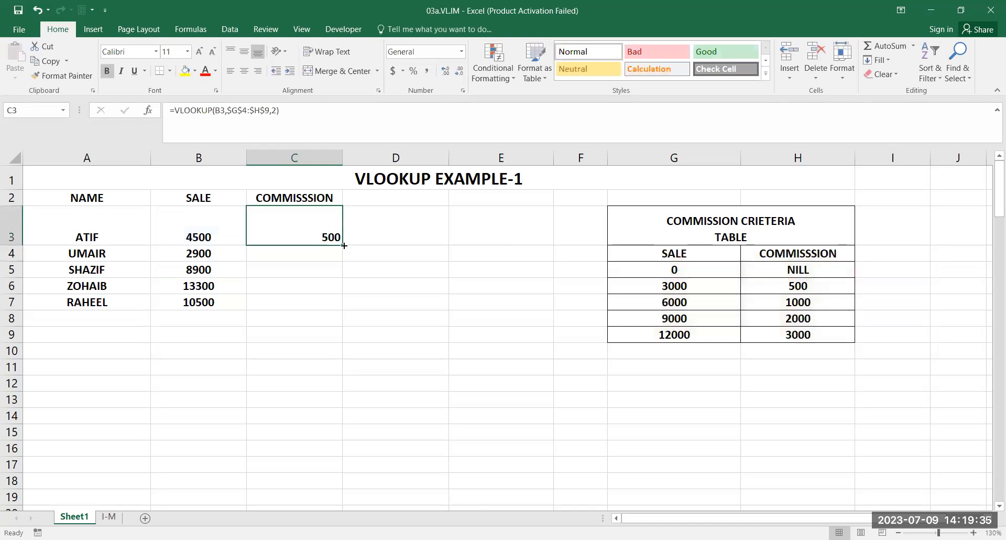
pyautogui.moveTo(344, 245); pyautogui.dragTo(344, 304)
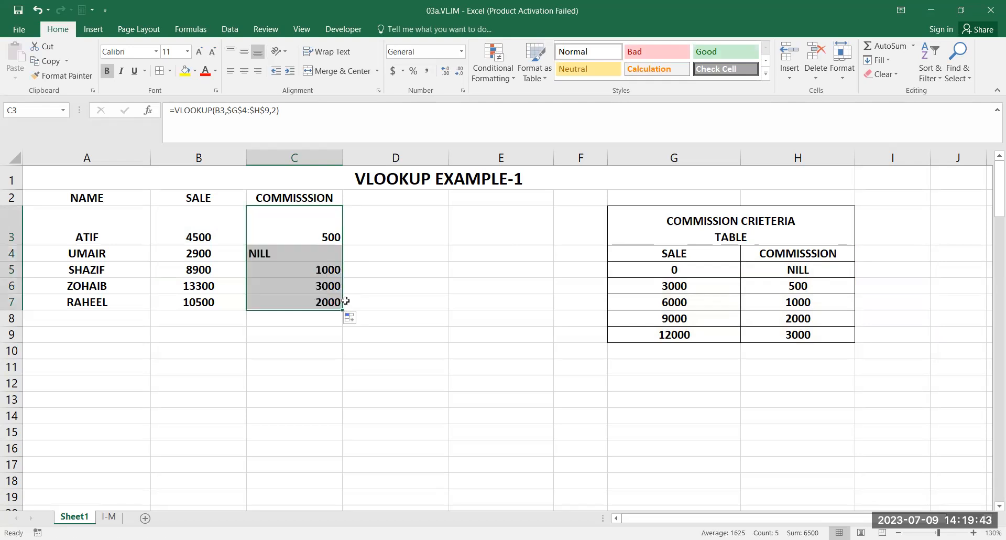
pyautogui.click(347, 281)
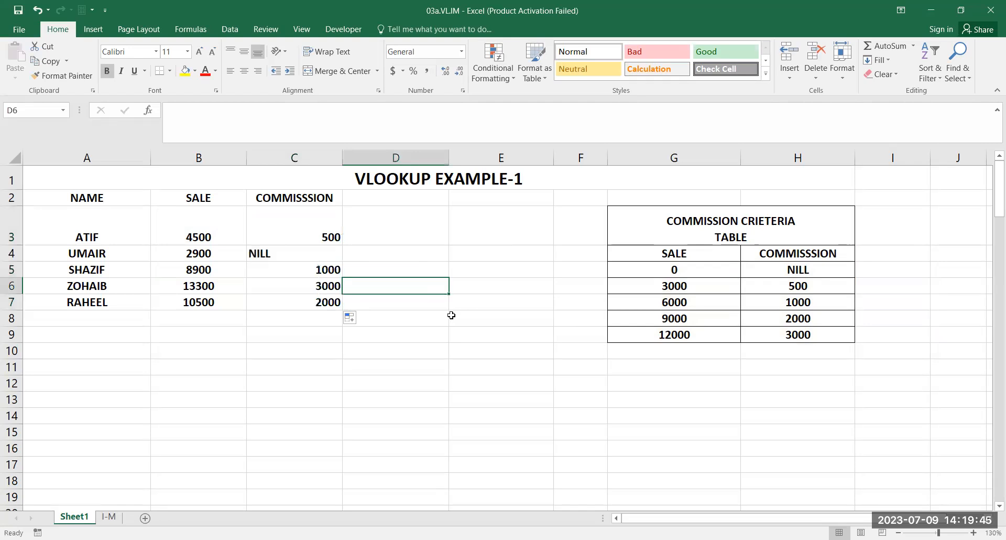
# - Examine the absolute table reference in the commission formulas of C3, C4 and C7
pyautogui.click(310, 229)
pyautogui.doubleClick(331, 238)
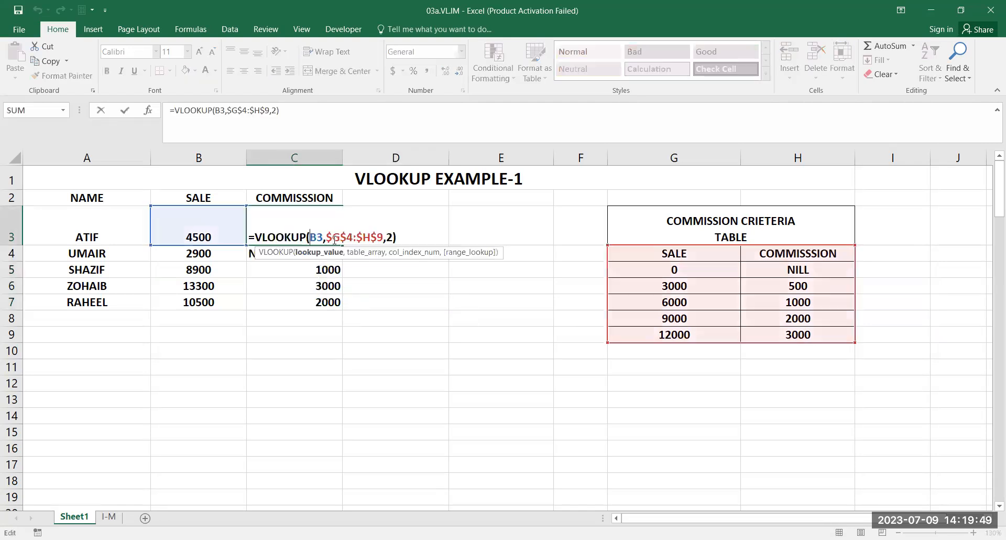
pyautogui.moveTo(328, 237); pyautogui.dragTo(378, 244)
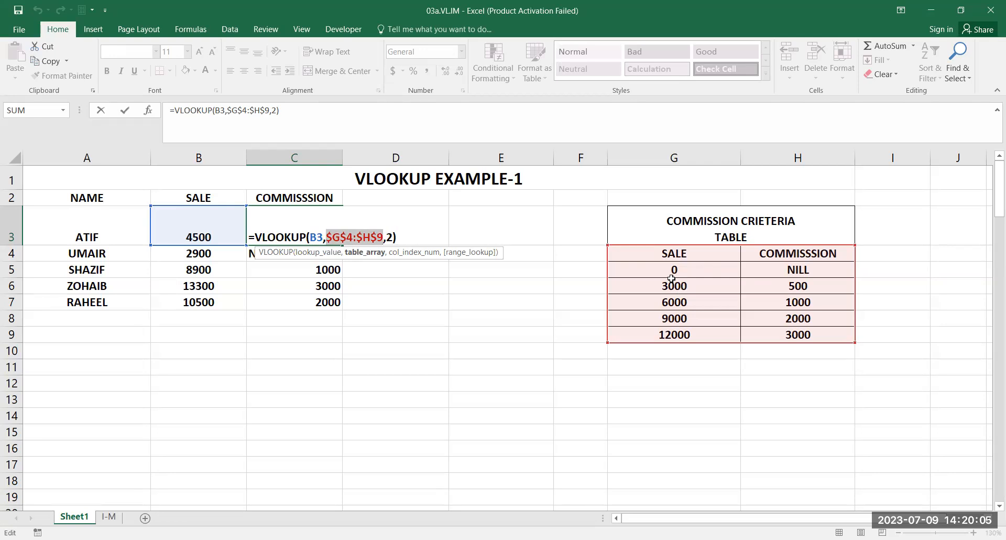
pyautogui.press('Return')
pyautogui.press('F2')
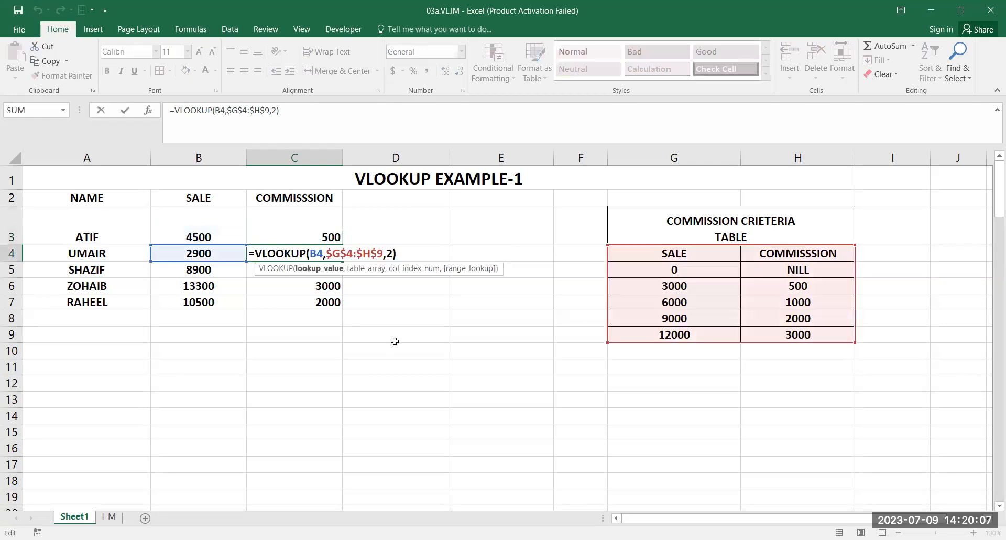
pyautogui.hotkey('ctrl', 'Return')
pyautogui.doubleClick(324, 303)
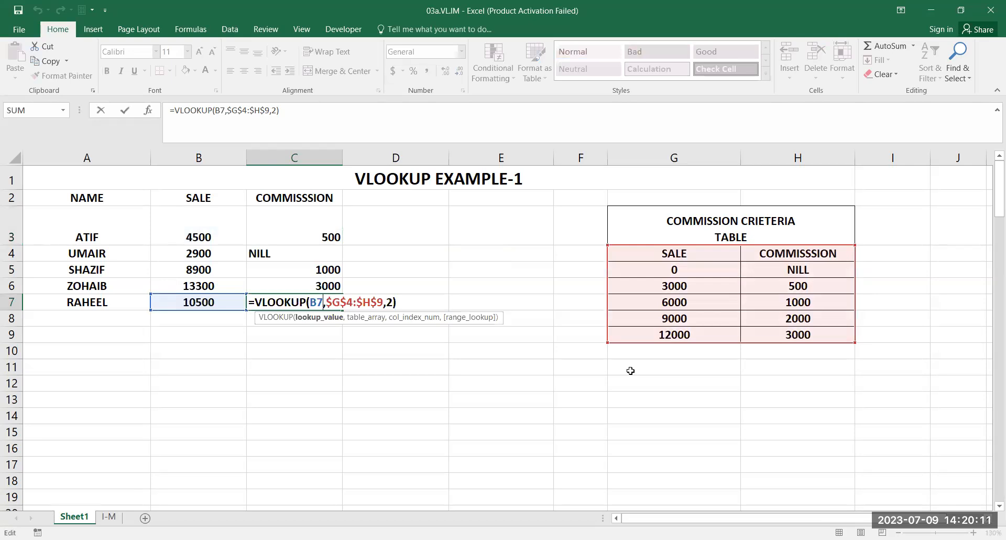
pyautogui.hotkey('ctrl', 'Return')
# - Replace the table reference in the C3 formula with the relative range G4:H9 and fill it down through C7
pyautogui.doubleClick(316, 232)
pyautogui.moveTo(326, 239); pyautogui.dragTo(385, 239)
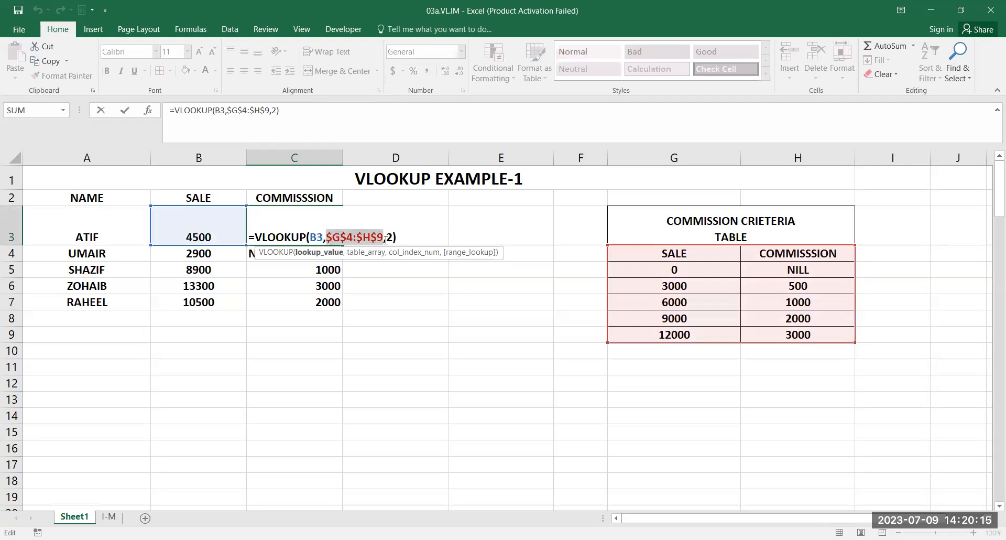
pyautogui.press('BackSpace')
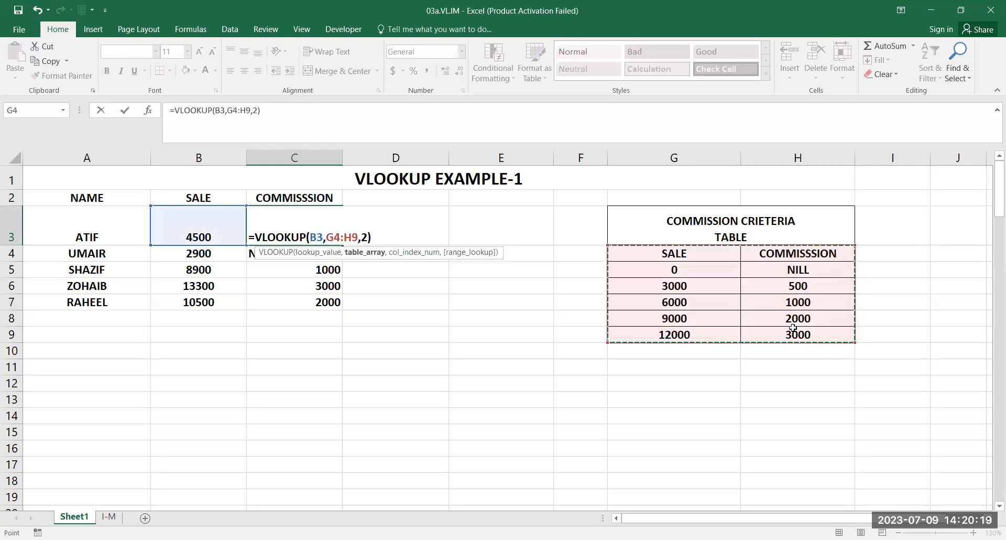
pyautogui.hotkey('ctrl', 'Return')
pyautogui.moveTo(338, 239); pyautogui.dragTo(327, 303)
# - Check which table range the relative-reference formulas in C3, C4 and C7 point to
pyautogui.doubleClick(324, 225)
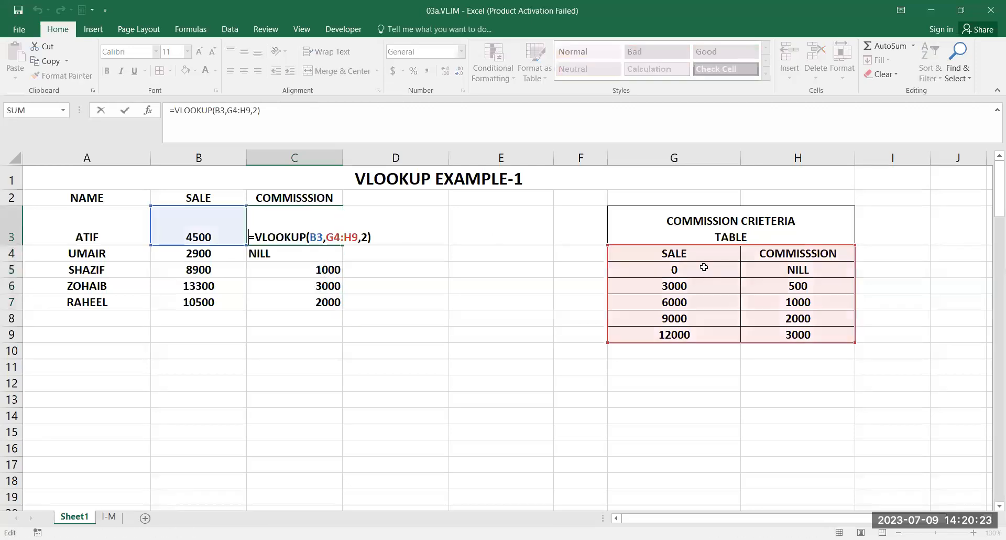
pyautogui.press('Escape')
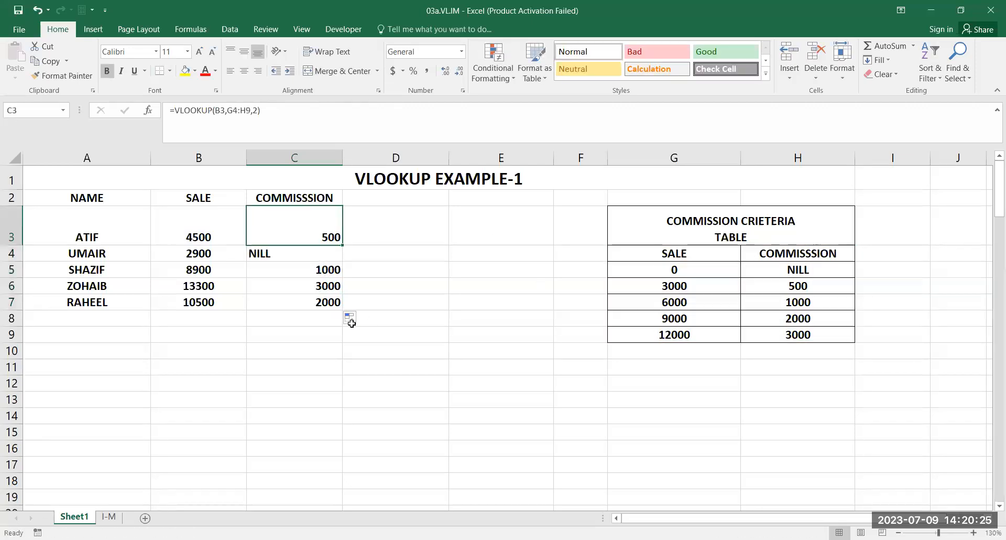
pyautogui.doubleClick(324, 256)
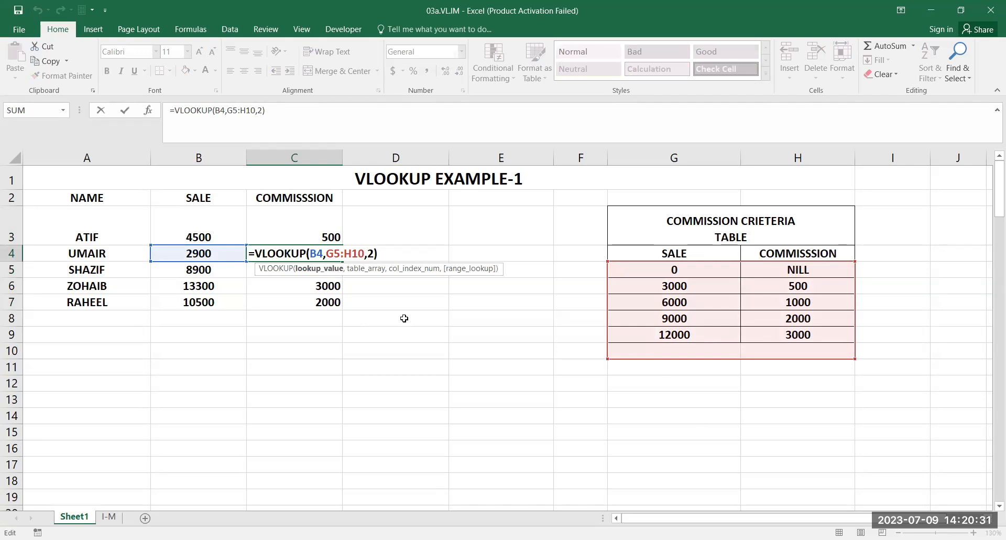
pyautogui.press('Escape')
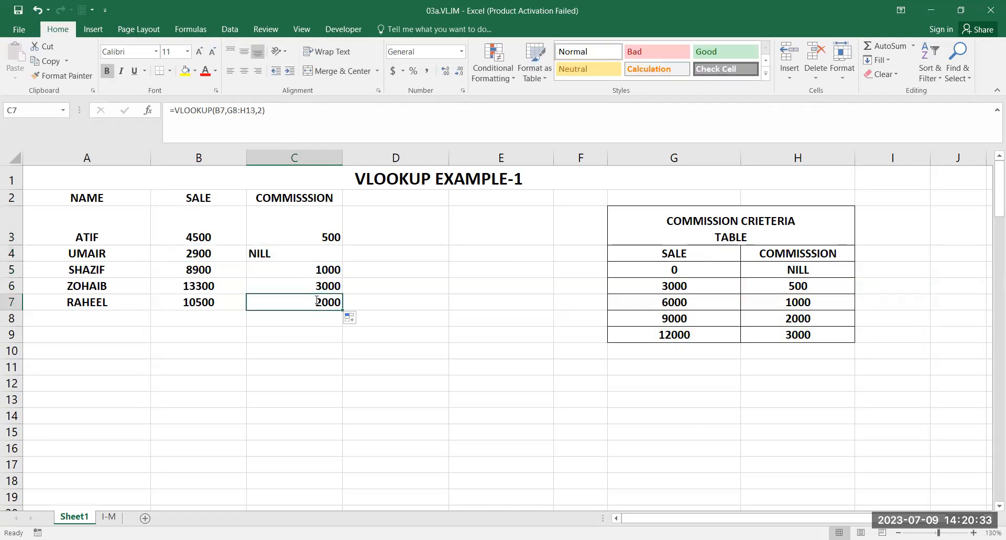
pyautogui.doubleClick(316, 300)
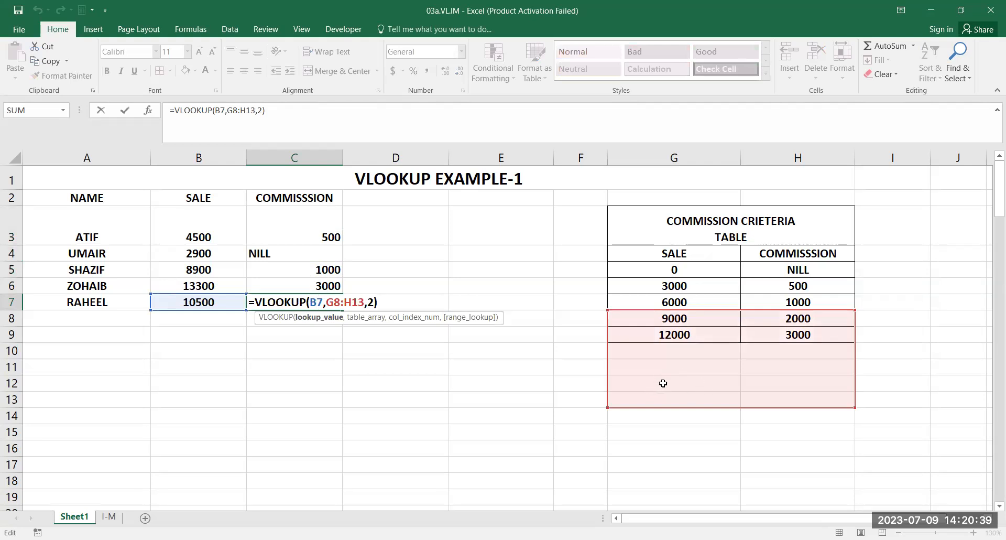
pyautogui.hotkey('ctrl', 'Return')
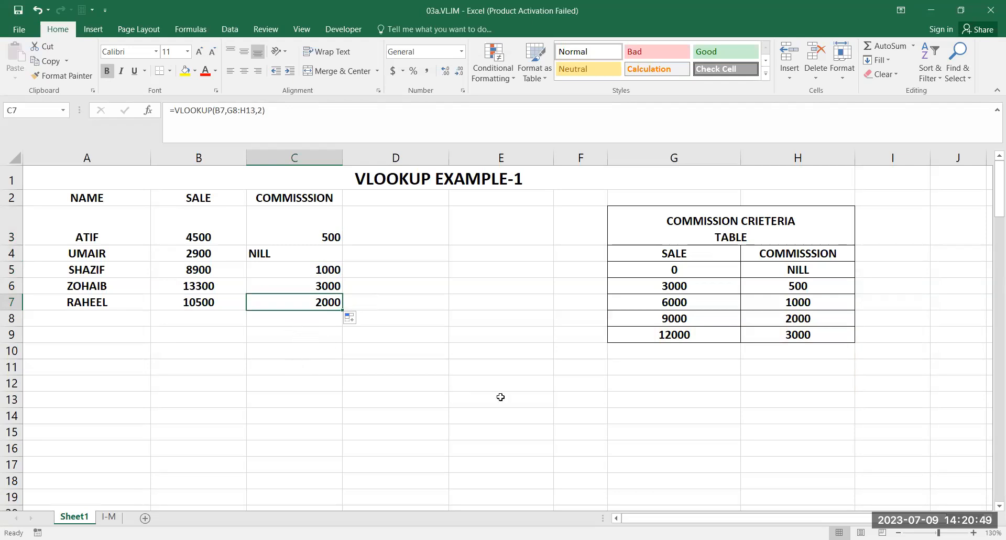
pyautogui.doubleClick(325, 302)
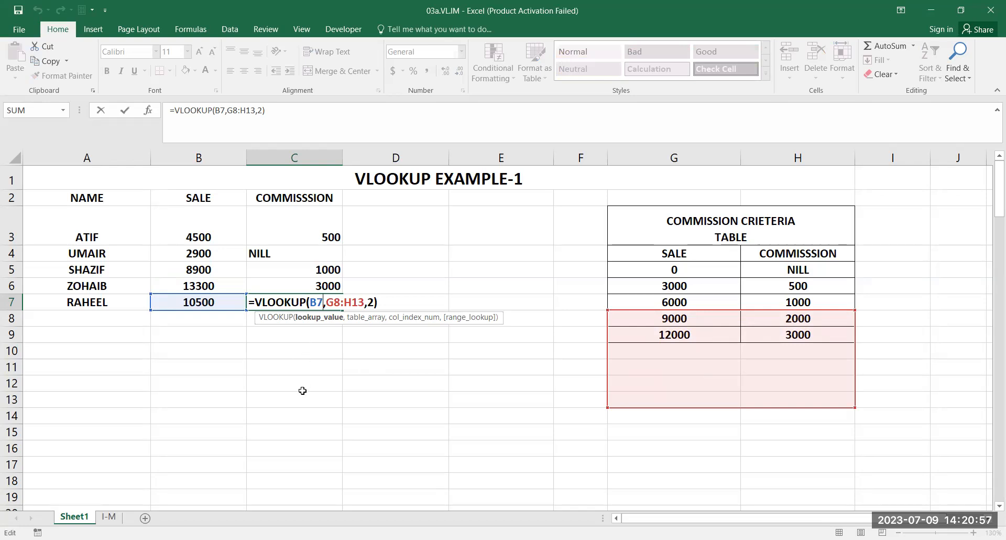
pyautogui.press('Return')
# - Undo the fill and the relative-range edit in the commission formulas of C3:C7
pyautogui.press('Up')
pyautogui.press('Up')
pyautogui.press('Up')
pyautogui.press('Up')
pyautogui.press('Up')
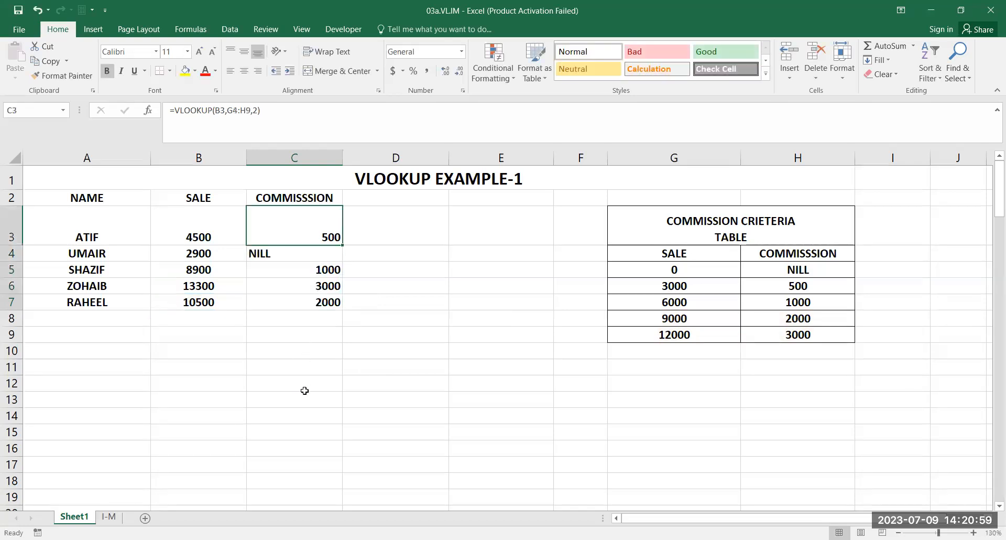
# - Review the formulas in C3 and C7 to compare their table ranges
pyautogui.doubleClick(311, 223)
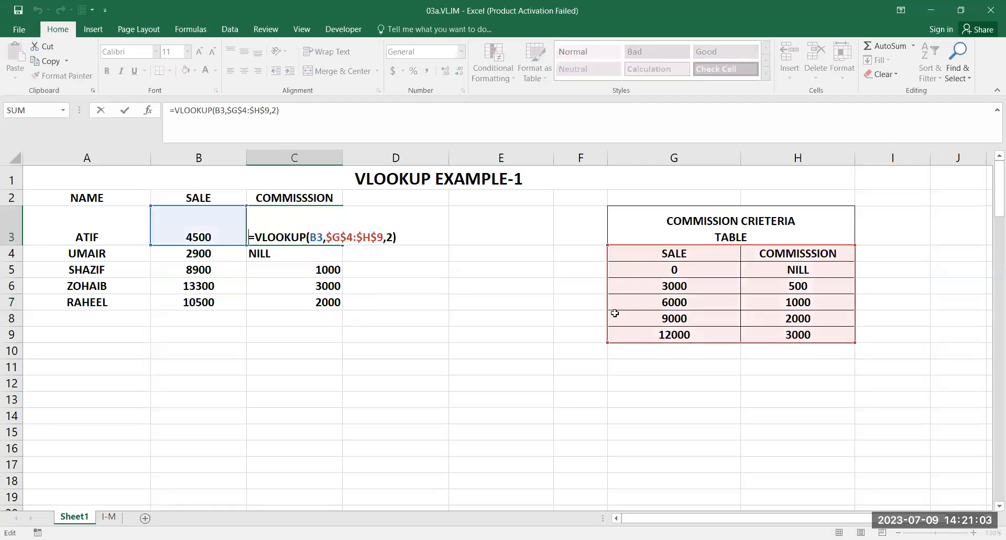
pyautogui.press('Escape')
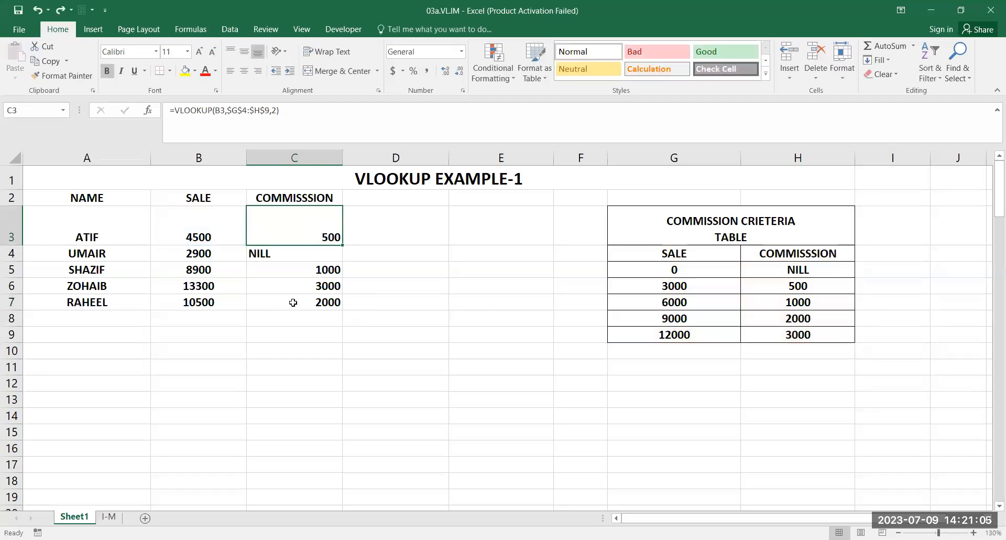
pyautogui.click(295, 302)
pyautogui.doubleClick(290, 302)
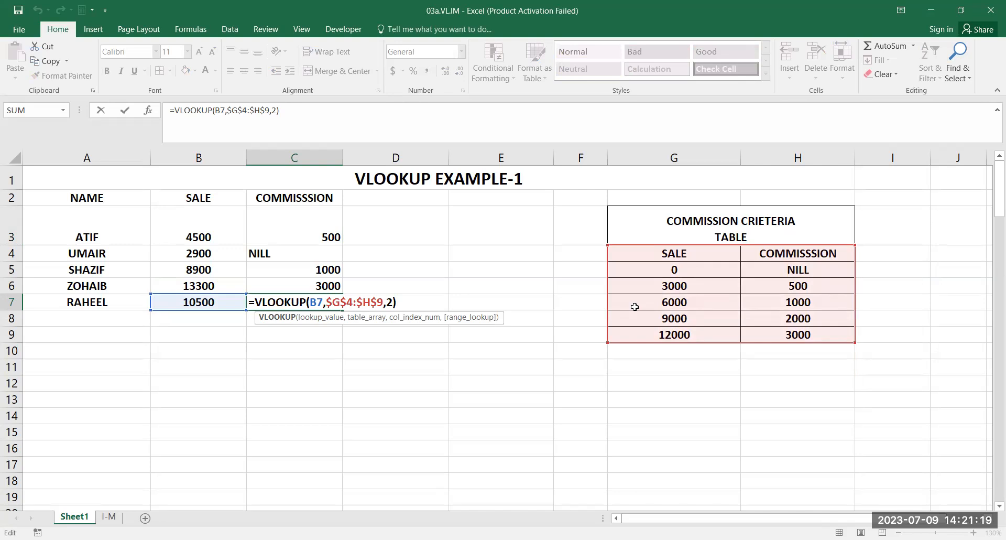
pyautogui.hotkey('ctrl', 'Return')
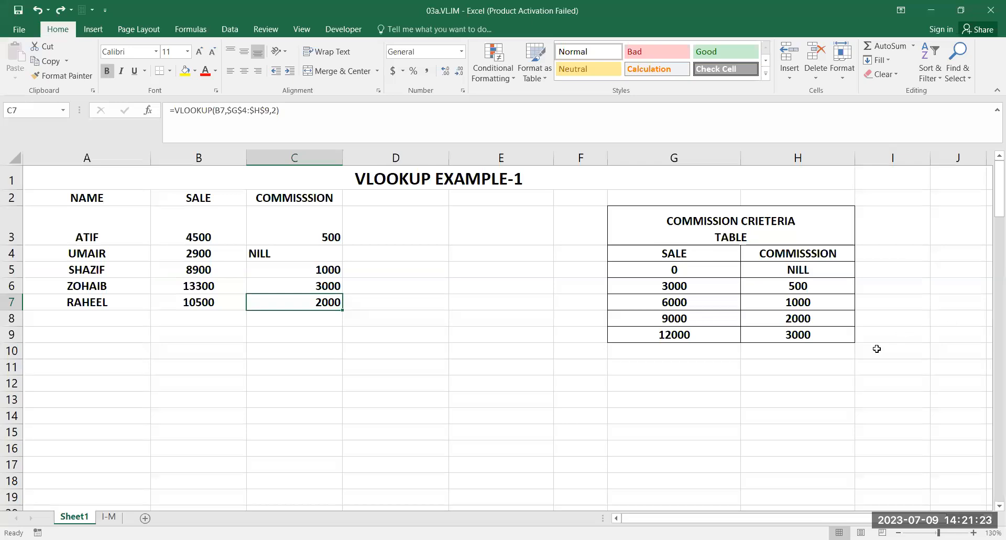
# - Select the commission criteria range G4:H9 to review the lookup table
pyautogui.hotkey('alt', 'Tab')
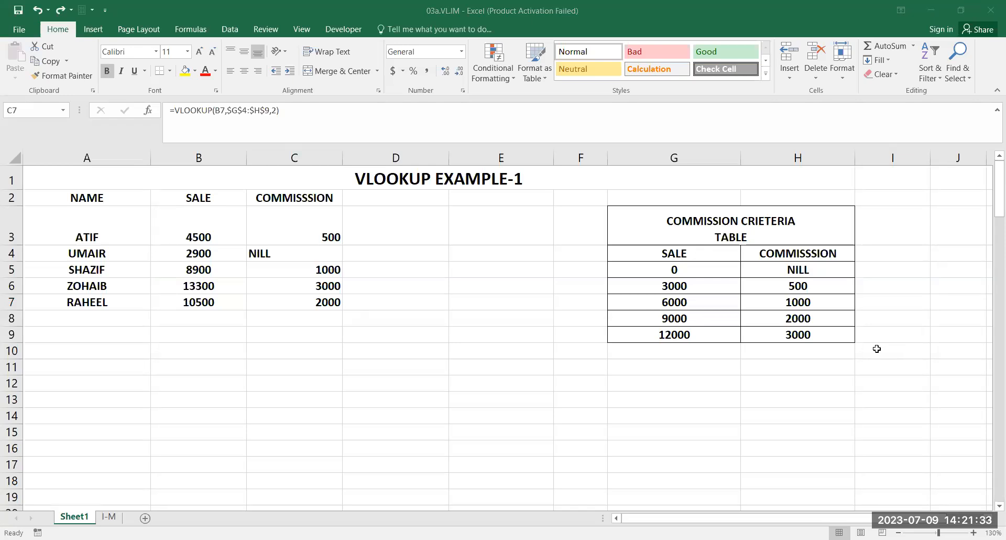
pyautogui.click(681, 272)
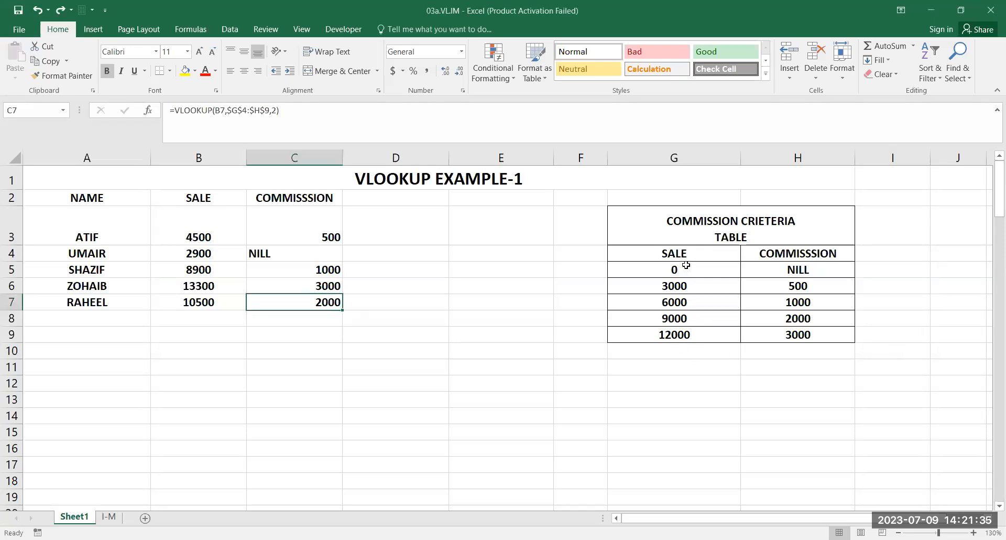
pyautogui.moveTo(687, 254); pyautogui.dragTo(794, 336)
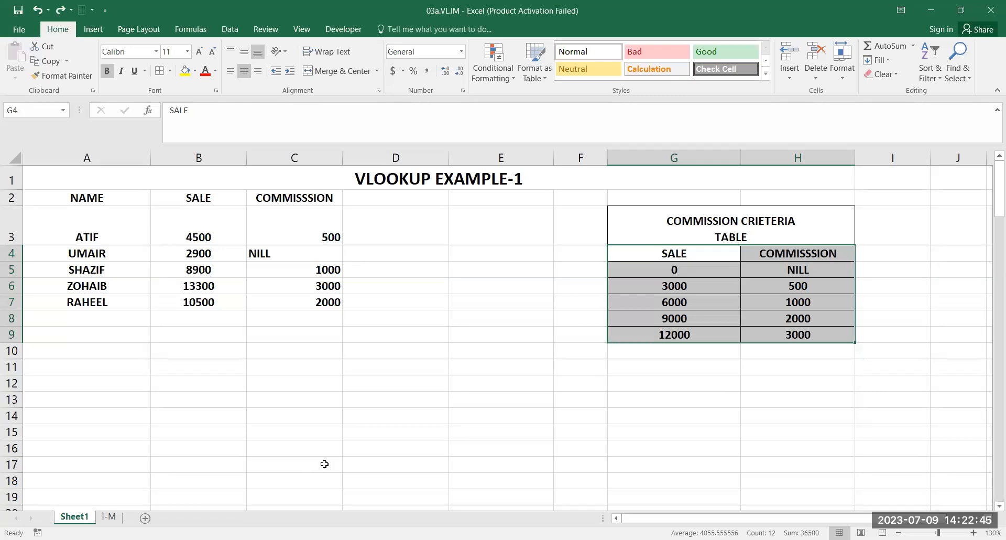
pyautogui.hotkey('alt', 'Tab')
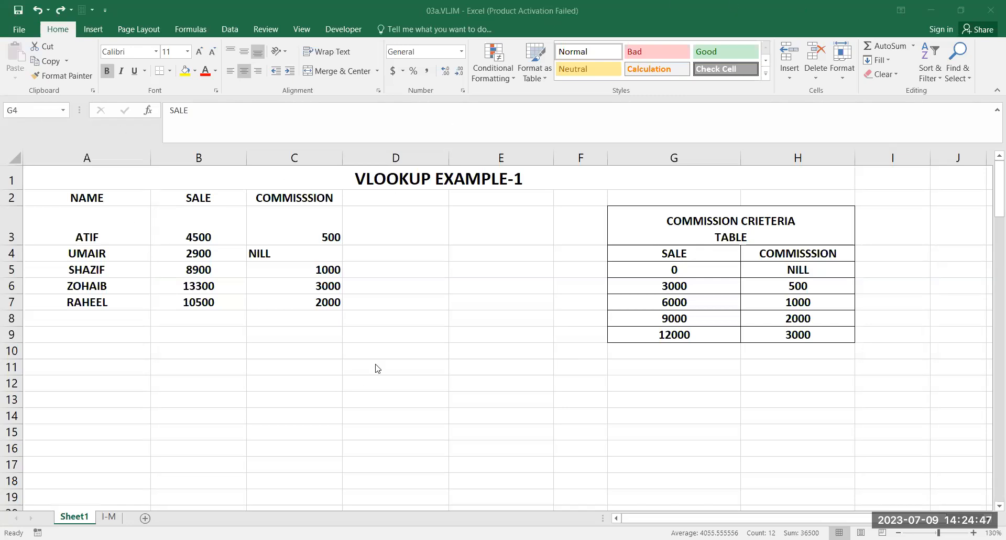
# - Examine the VLOOKUP EXAMPLE-2 section, with its account number and name fields and its criteria table
pyautogui.click(402, 354)
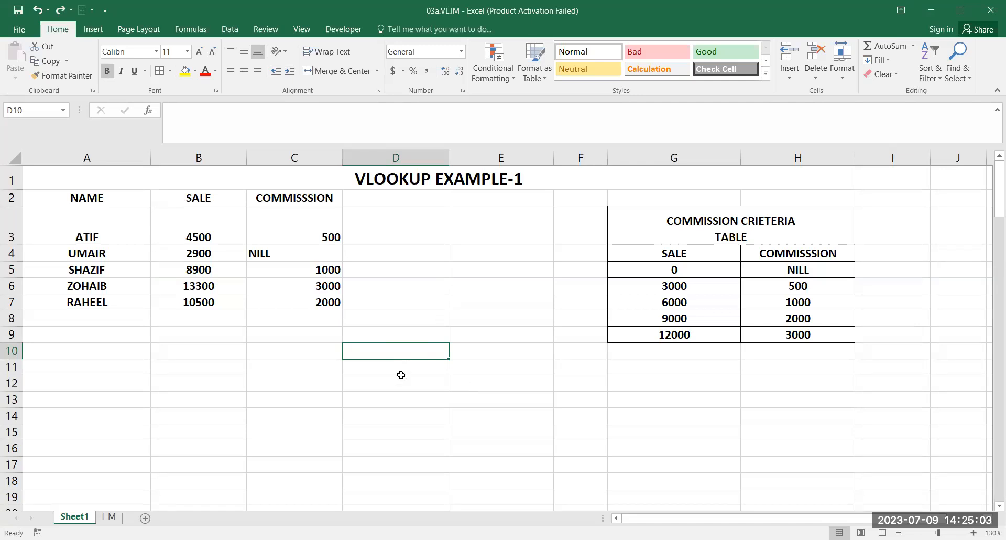
pyautogui.scroll(-2, 401, 374)
pyautogui.scroll(-1, 405, 371)
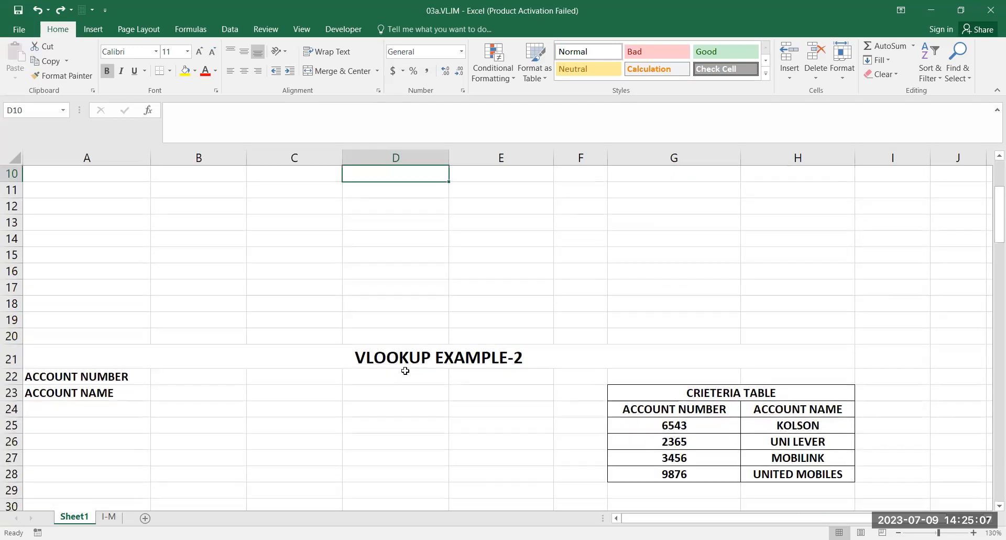
pyautogui.scroll(-1, 405, 369)
pyautogui.scroll(-2, 406, 370)
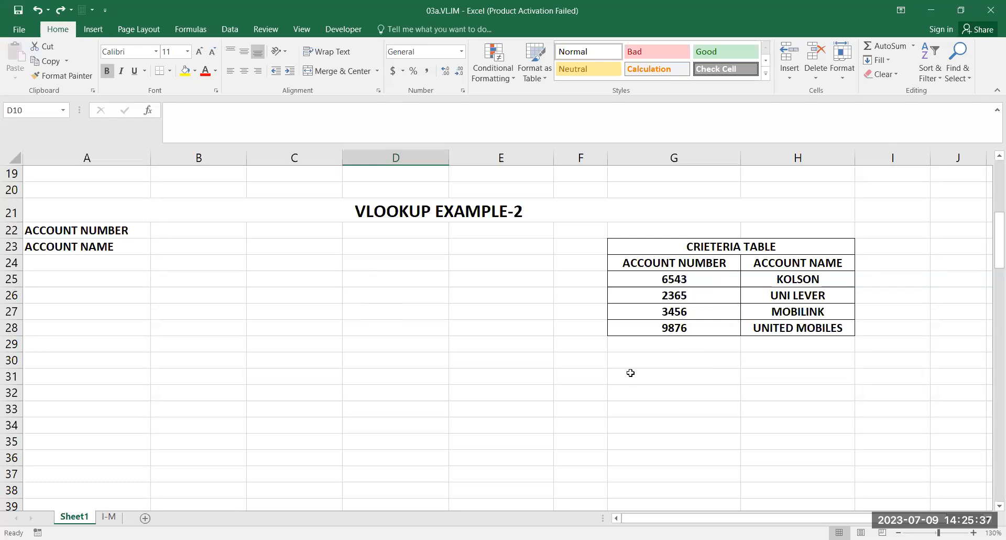
# - Save the workbook and narrow column E beside the Example-2 criteria table
pyautogui.hotkey('ctrl', 's')
pyautogui.scroll(2, 510, 371)
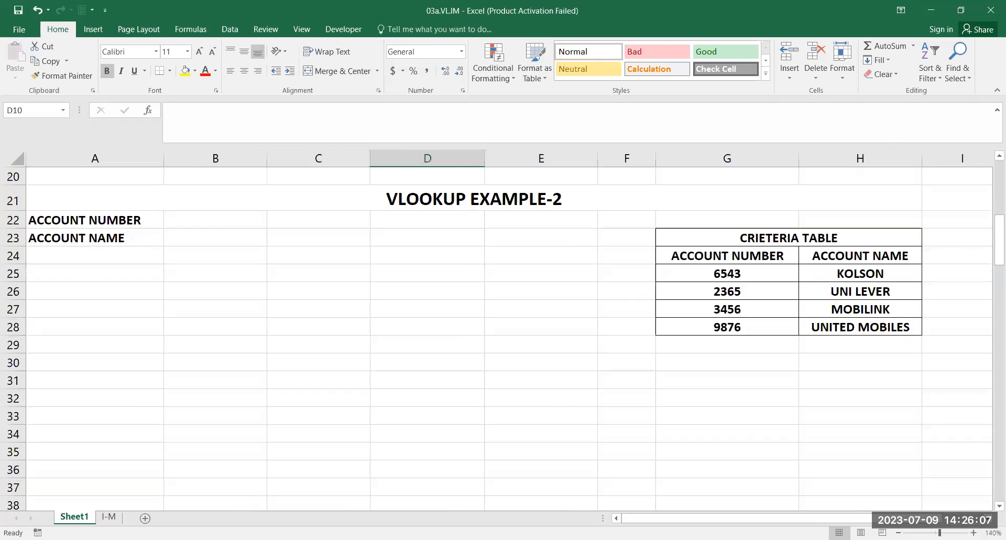
pyautogui.click(510, 370)
pyautogui.moveTo(702, 518); pyautogui.dragTo(650, 517)
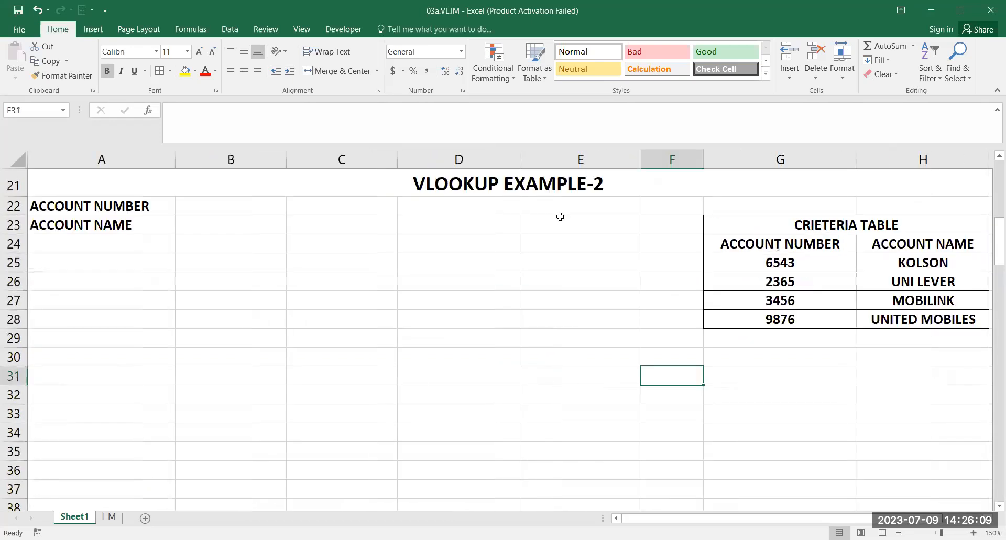
pyautogui.moveTo(642, 158); pyautogui.dragTo(592, 158)
pyautogui.click(443, 280)
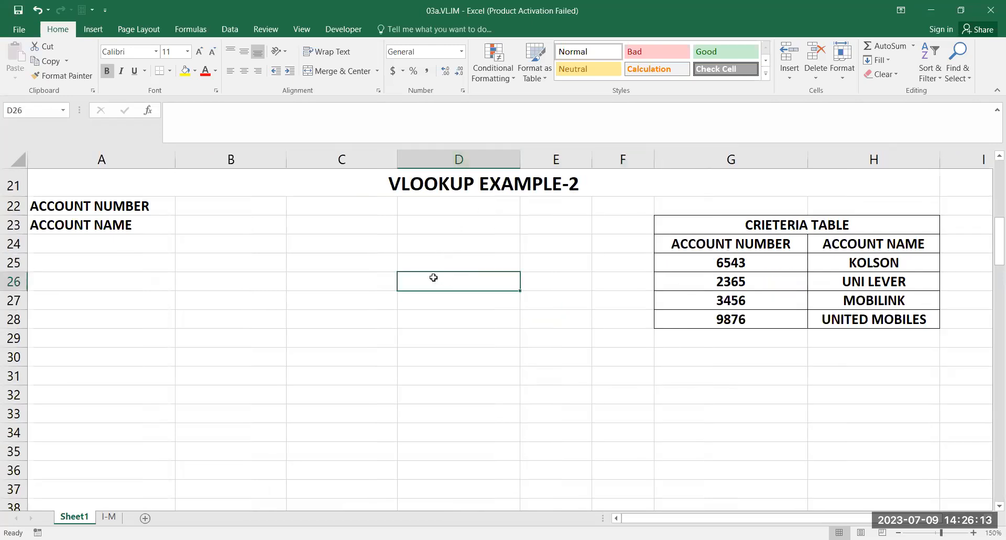
pyautogui.click(345, 318)
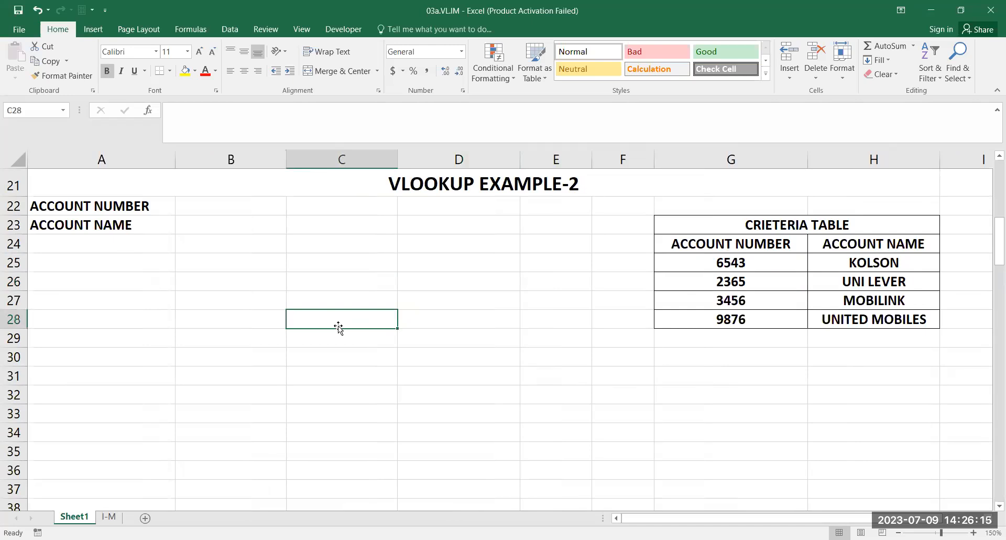
pyautogui.click(282, 274)
pyautogui.click(381, 247)
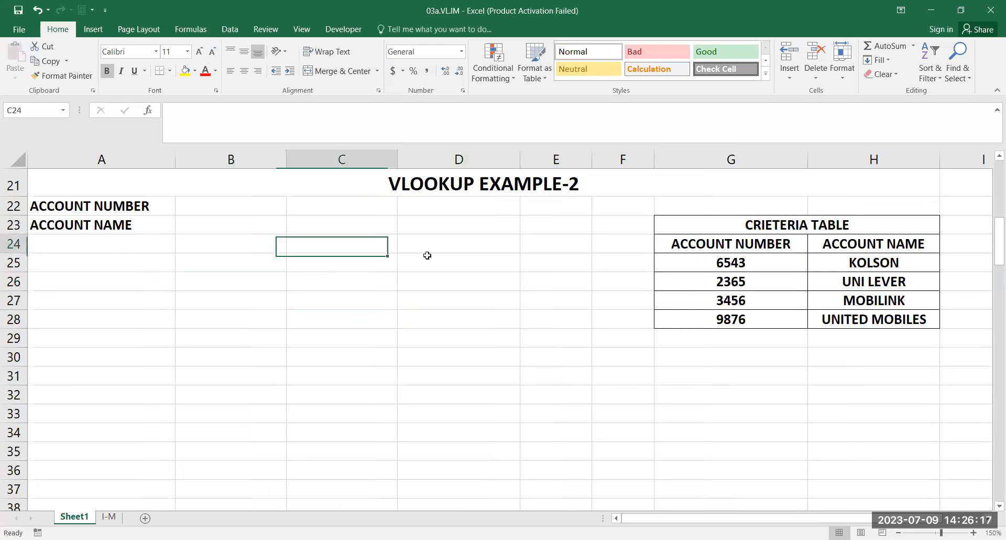
pyautogui.click(460, 283)
pyautogui.click(284, 260)
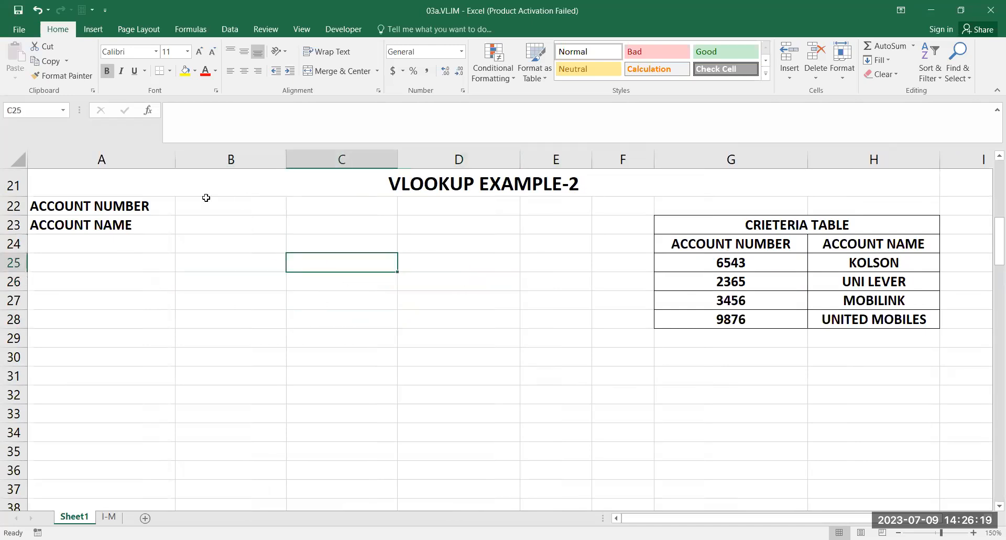
pyautogui.click(136, 204)
pyautogui.click(140, 223)
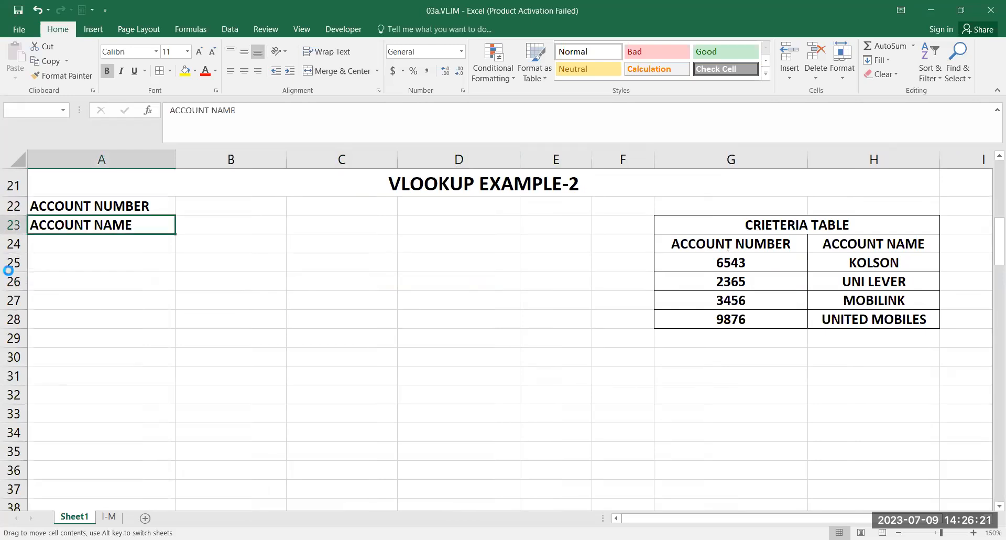
pyautogui.click(520, 314)
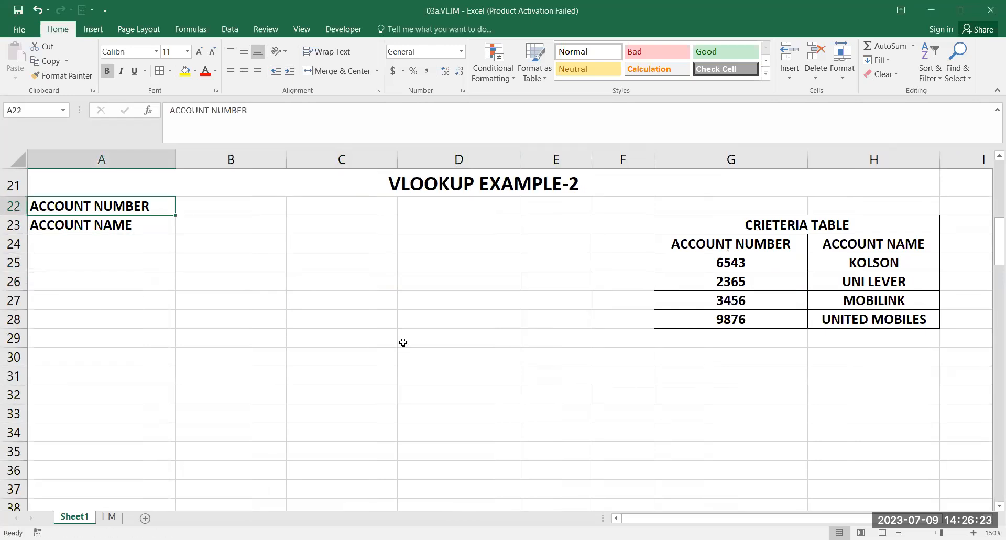
pyautogui.click(403, 342)
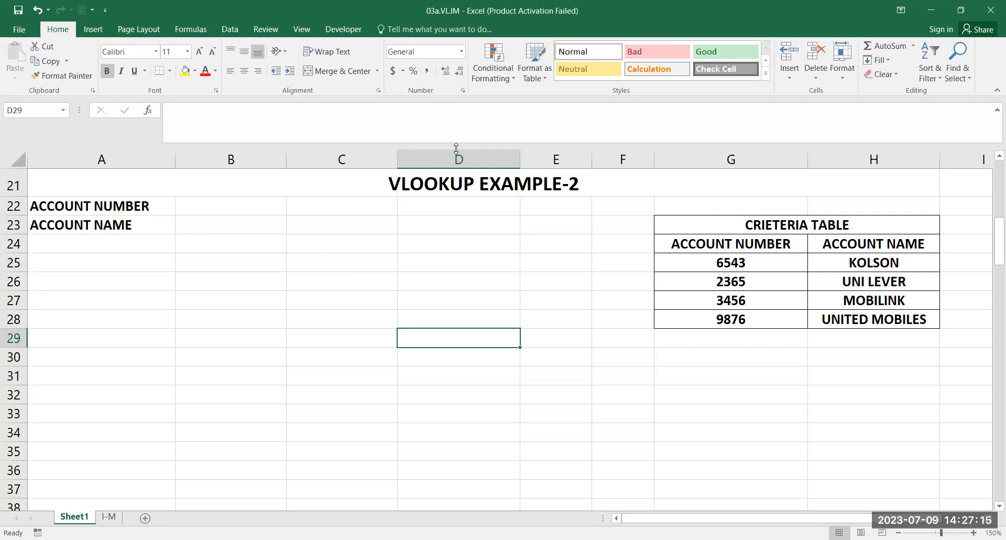
pyautogui.click(990, 6)
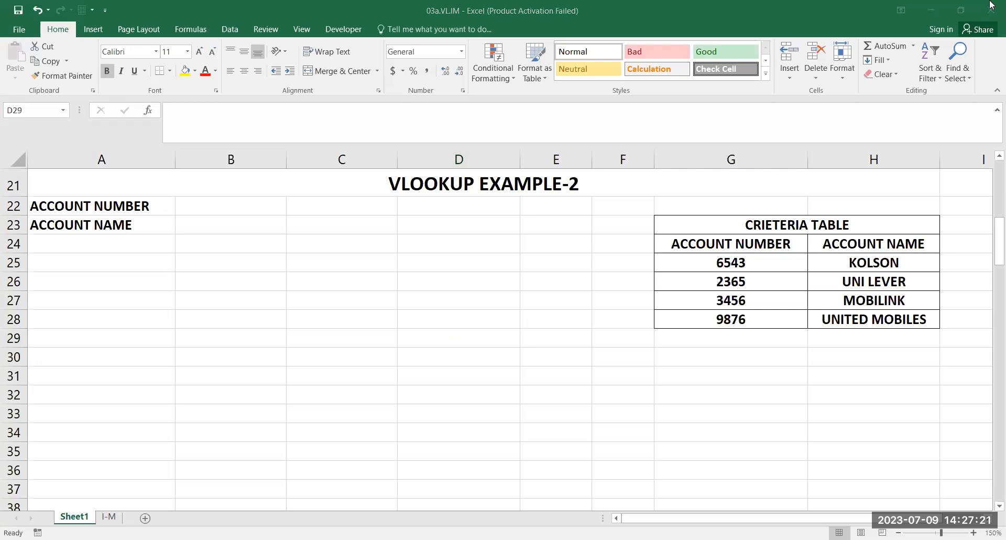
pyautogui.click(364, 291)
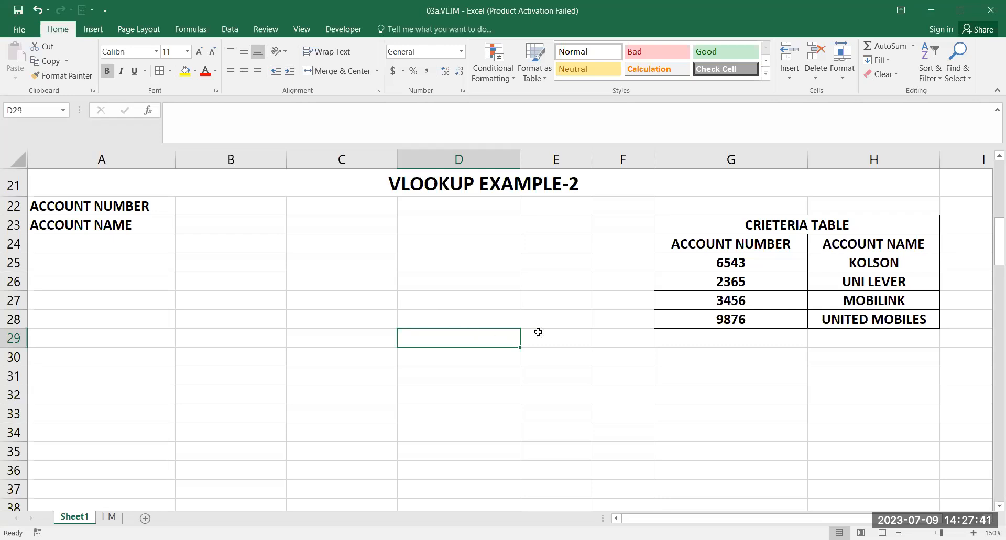
# - Review the VLOOKUP formula in C3 of Example-1 as a reference for Example-2
pyautogui.click(225, 228)
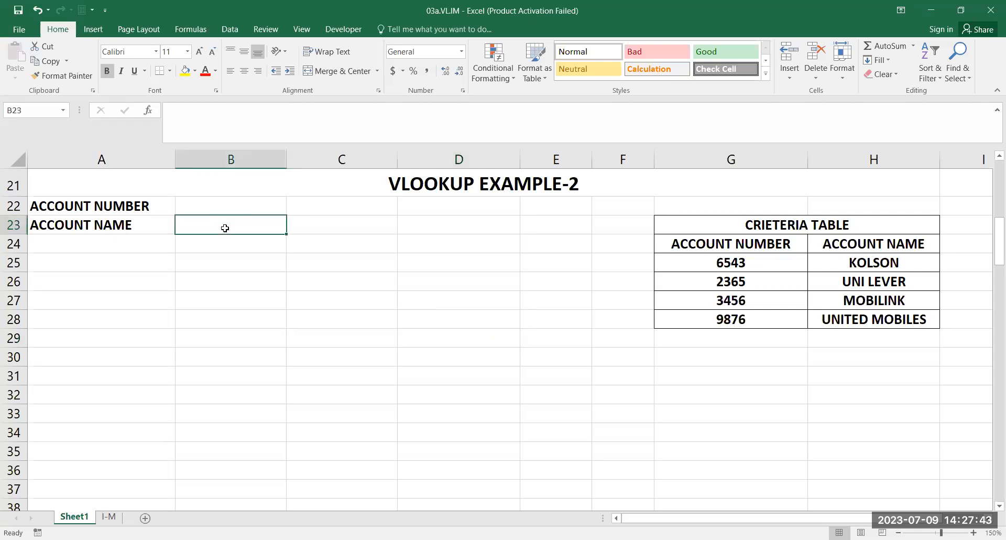
pyautogui.scroll(6, 450, 317)
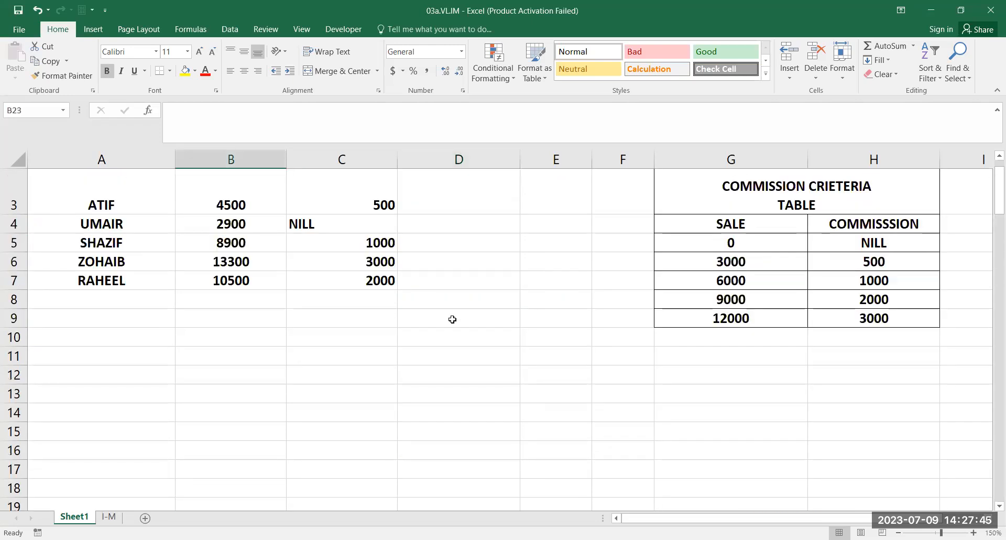
pyautogui.scroll(1, 453, 319)
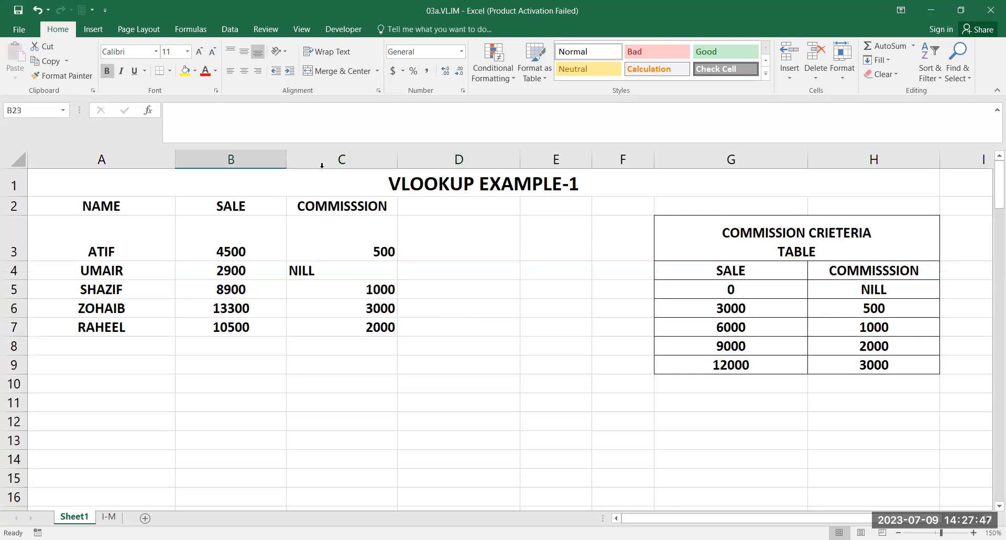
pyautogui.click(337, 242)
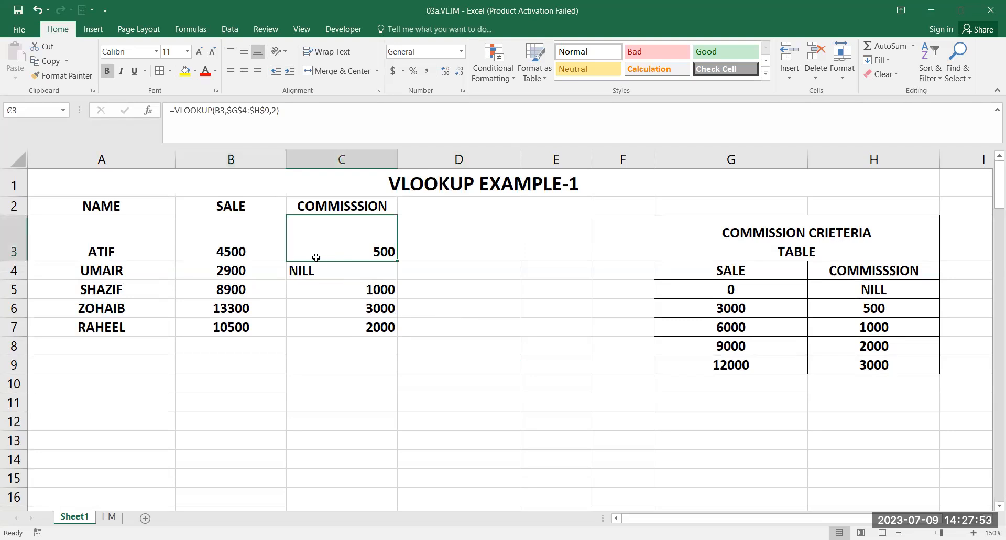
pyautogui.scroll(-5, 344, 277)
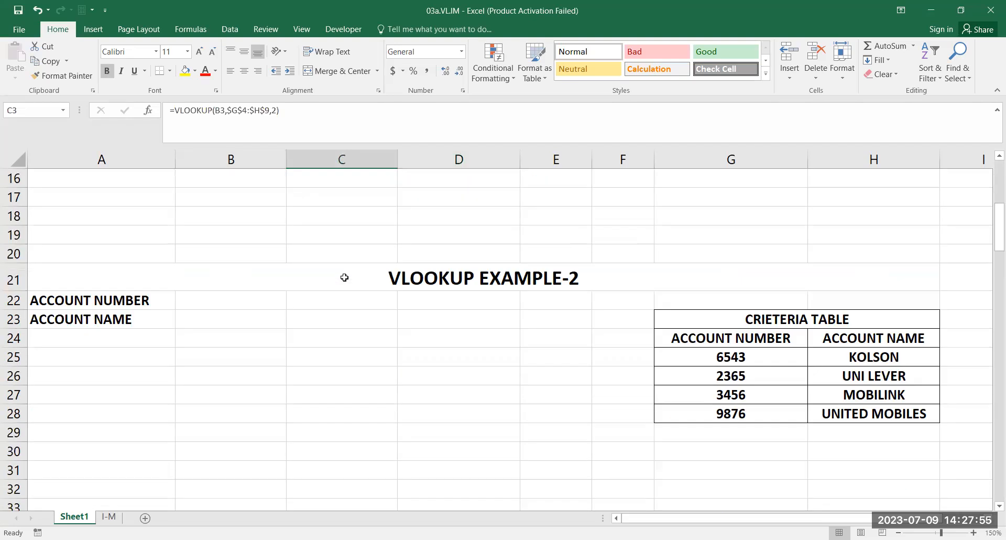
pyautogui.scroll(-1, 344, 277)
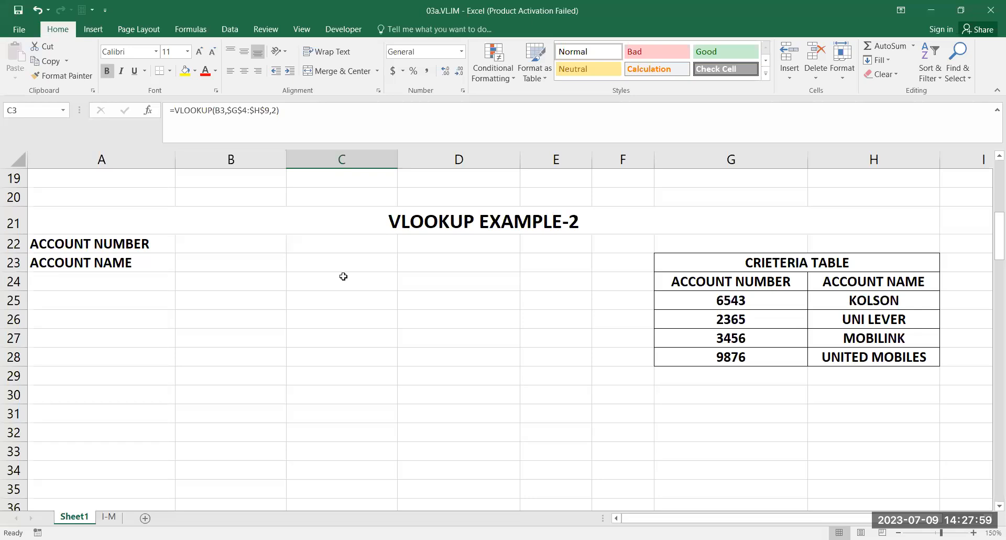
pyautogui.click(245, 262)
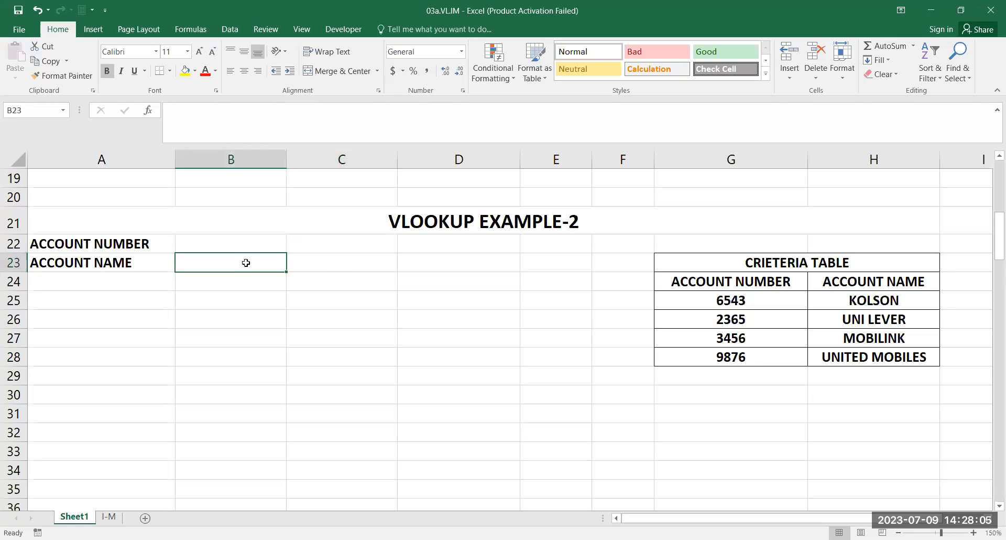
pyautogui.press('F2')
pyautogui.write('=')
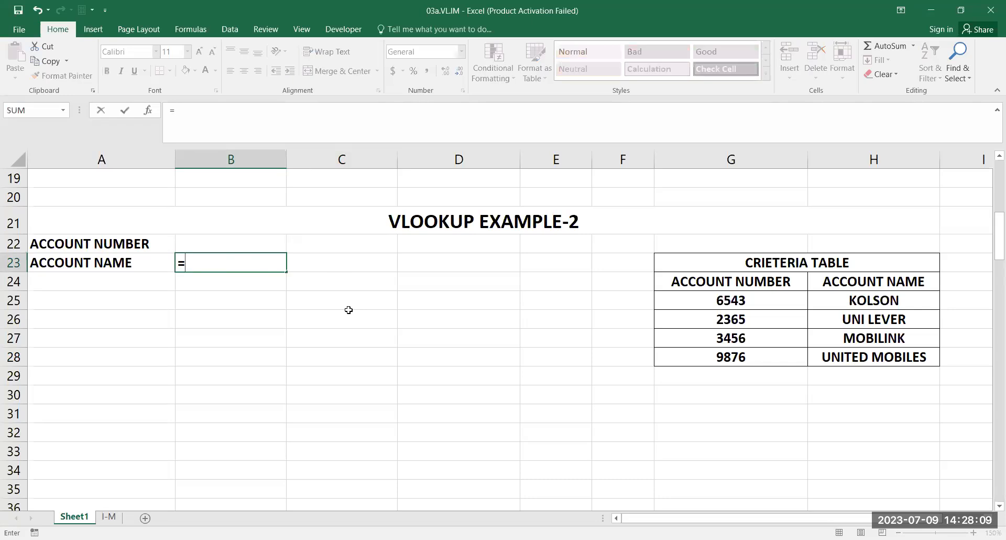
pyautogui.write('VLO')
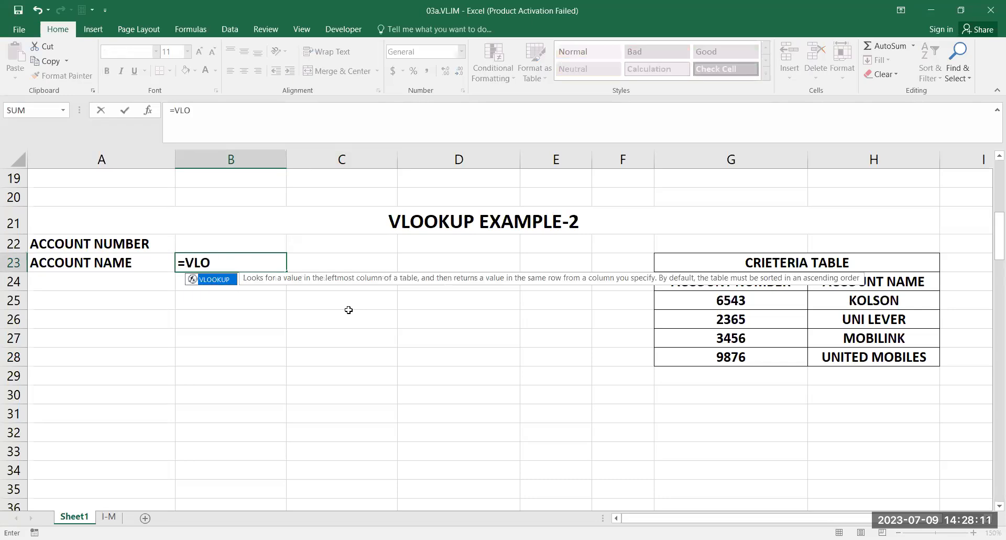
pyautogui.press('Tab')
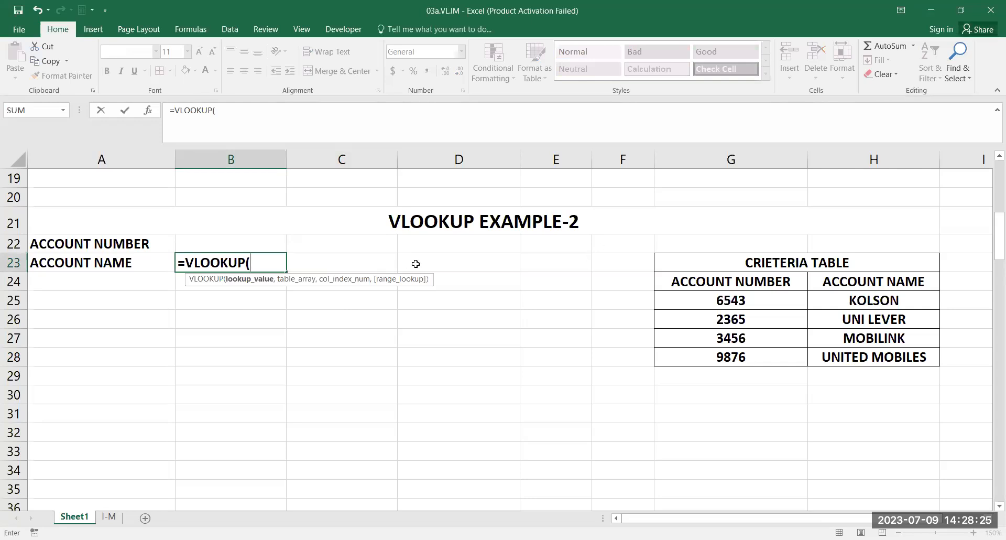
pyautogui.press('Escape')
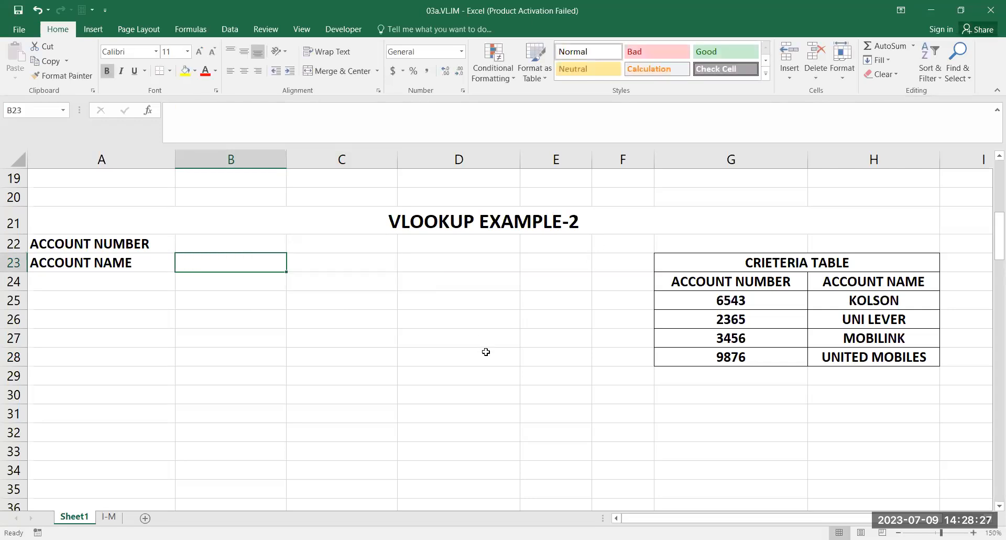
# - Open the commission formula in C3 to examine its lookup value and table range arguments, leaving it unedited
pyautogui.scroll(6, 482, 352)
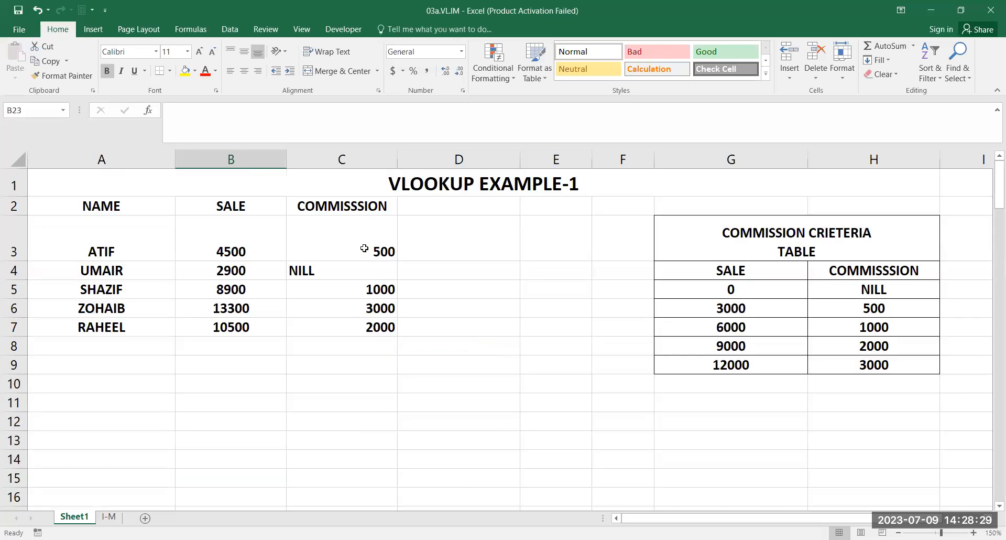
pyautogui.doubleClick(365, 252)
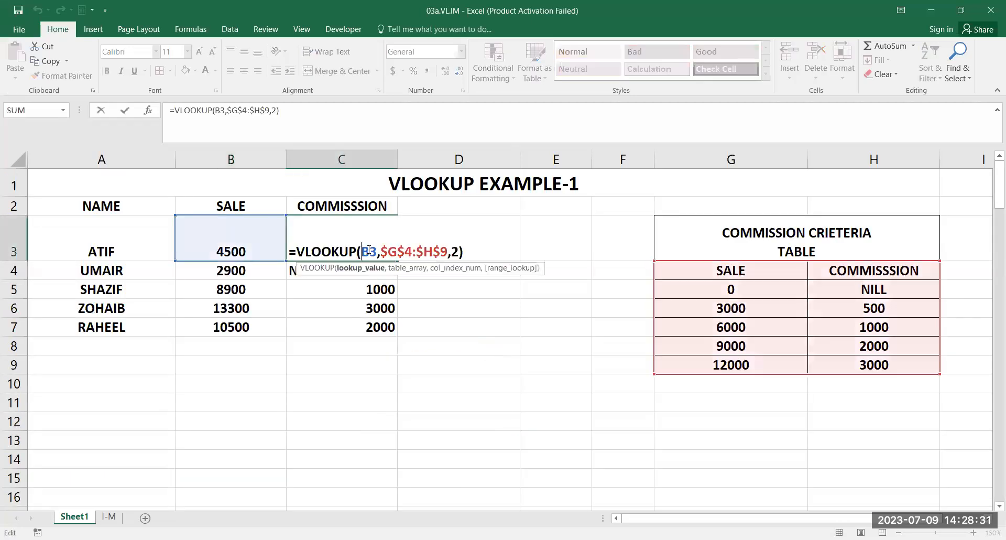
pyautogui.click(985, 99)
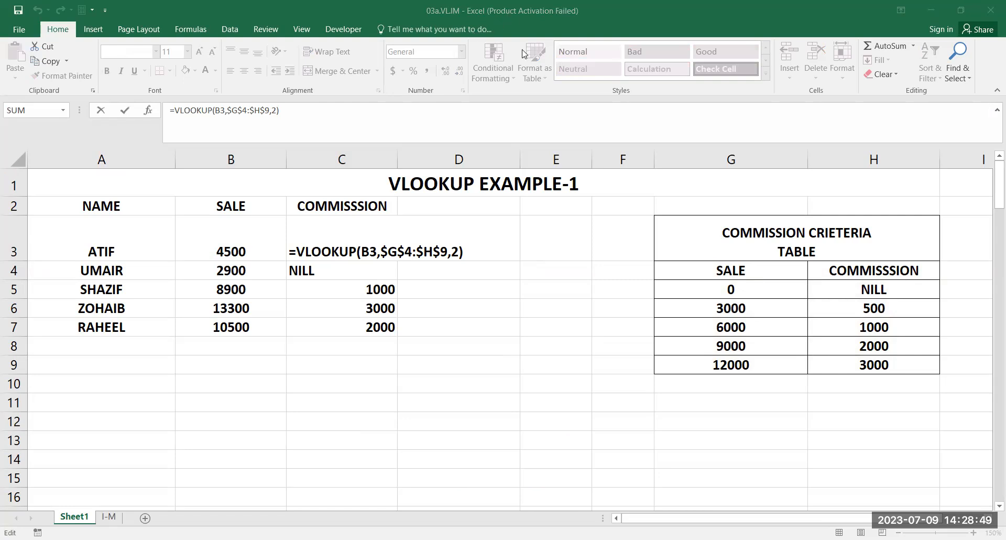
pyautogui.click(589, 220)
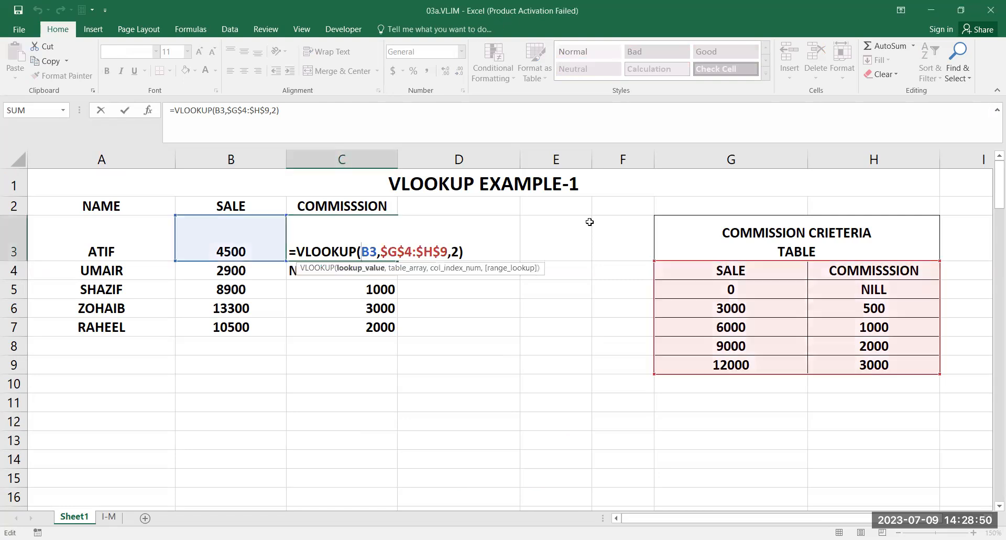
pyautogui.click(504, 245)
pyautogui.hotkey('ctrl', 'Return')
# - Start a VLOOKUP formula in B23, beside ACCOUNT NAME, with the account number cell B22 as the lookup value
pyautogui.scroll(-5, 553, 319)
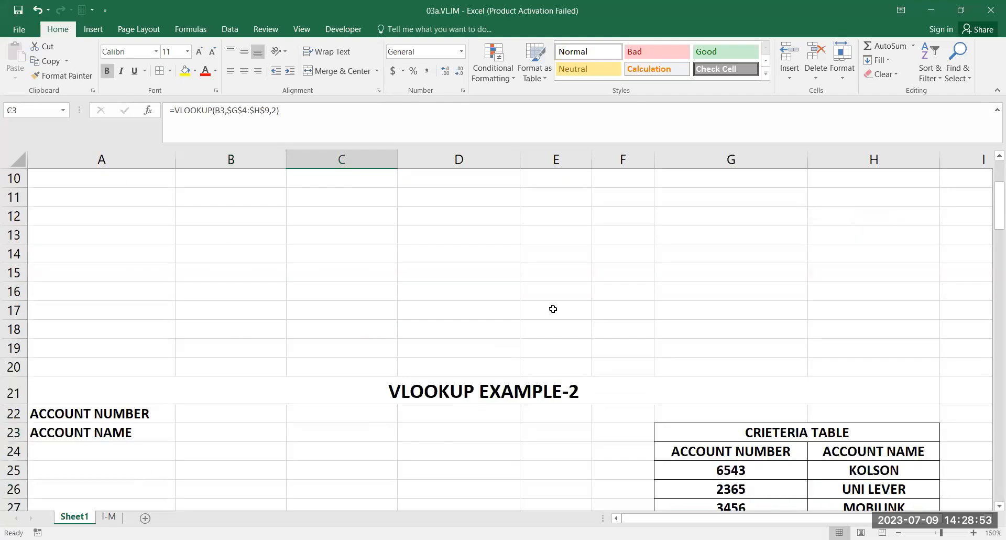
pyautogui.scroll(-1, 201, 326)
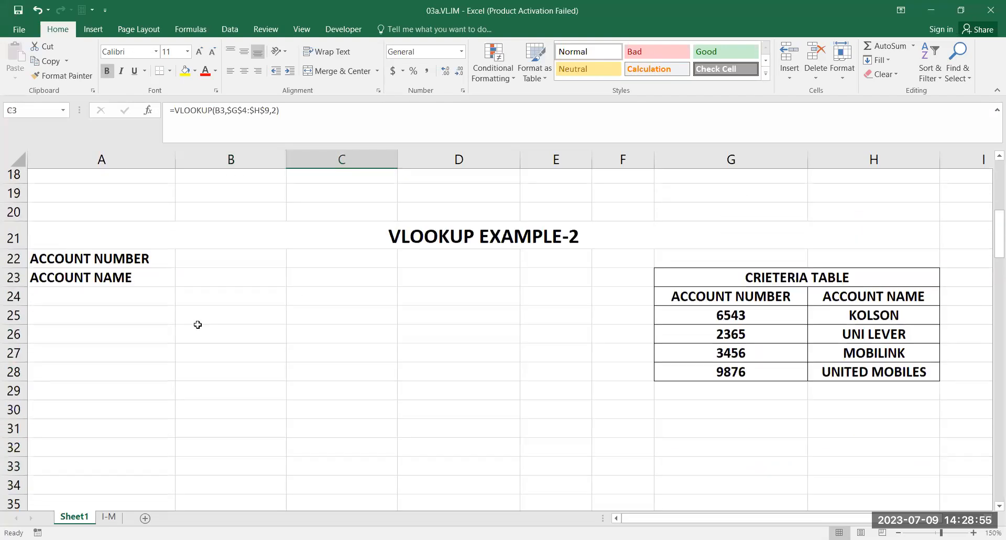
pyautogui.click(227, 265)
pyautogui.write('=')
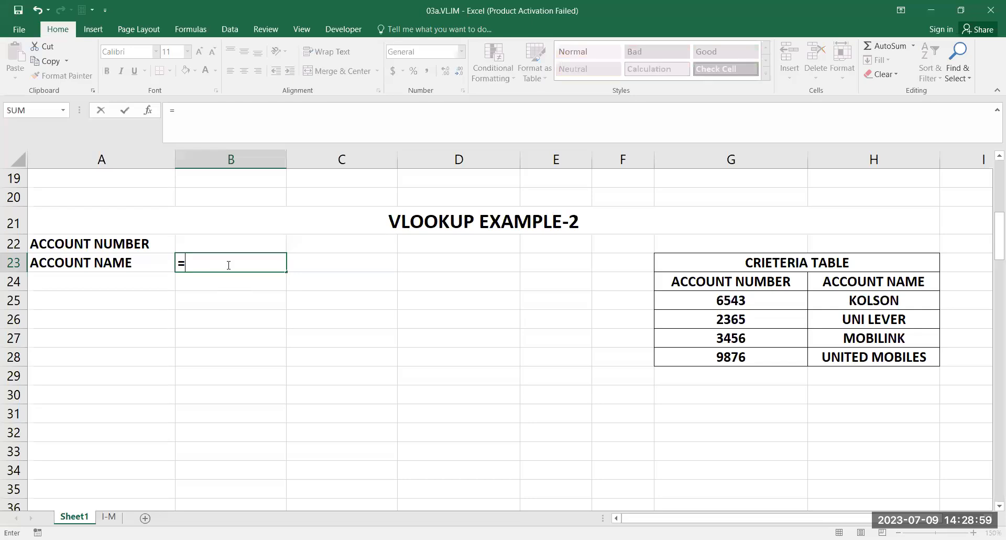
pyautogui.write('VLOOKUP(')
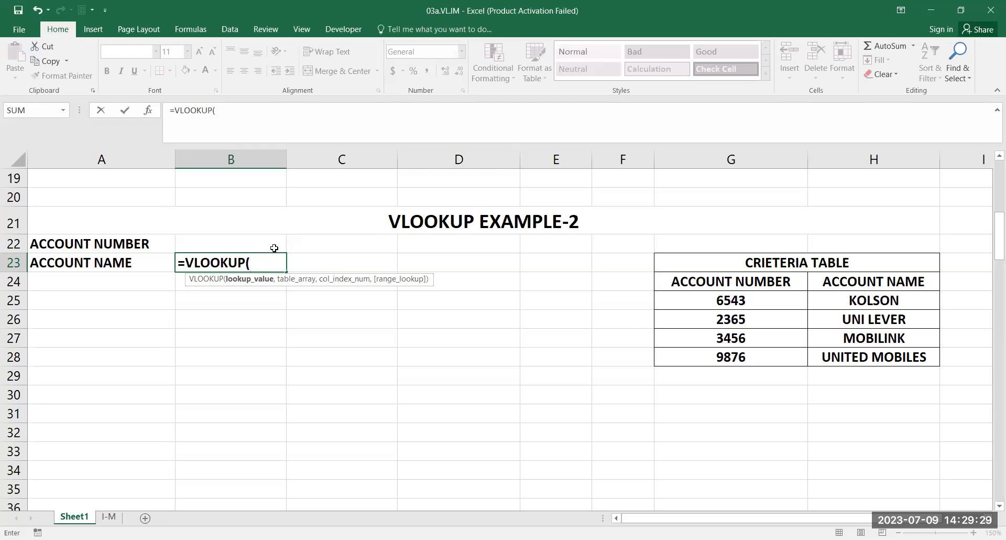
pyautogui.click(992, 269)
pyautogui.click(269, 240)
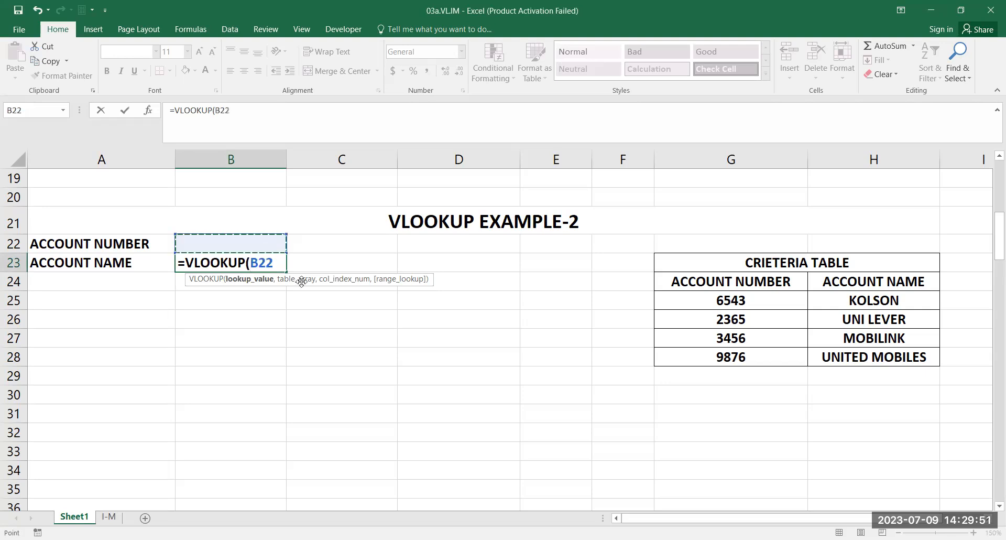
# - Complete the VLOOKUP in B23 with table range G24:H28, column index 2 and range lookup 0 for an exact match
pyautogui.write(',')
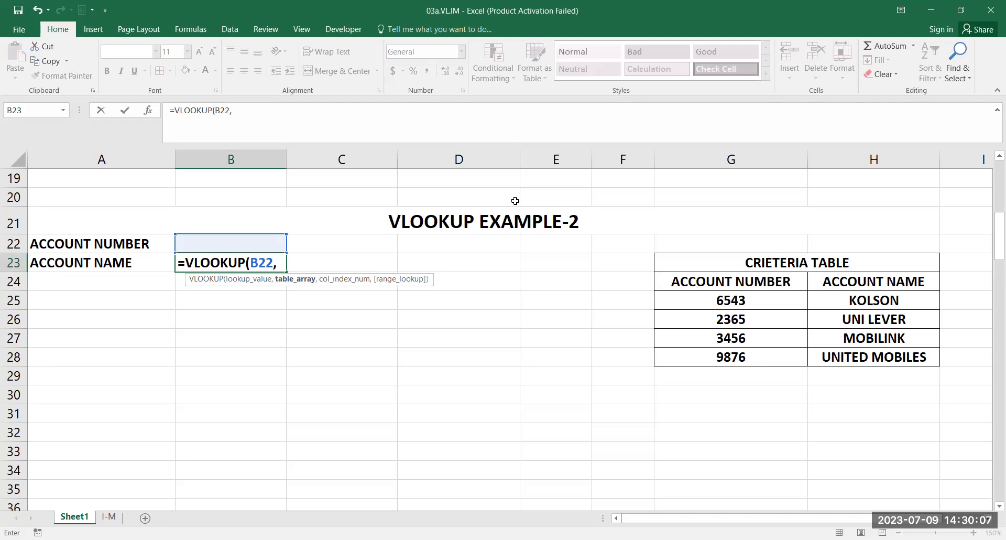
pyautogui.moveTo(694, 281); pyautogui.dragTo(690, 309)
pyautogui.moveTo(855, 348); pyautogui.dragTo(856, 350)
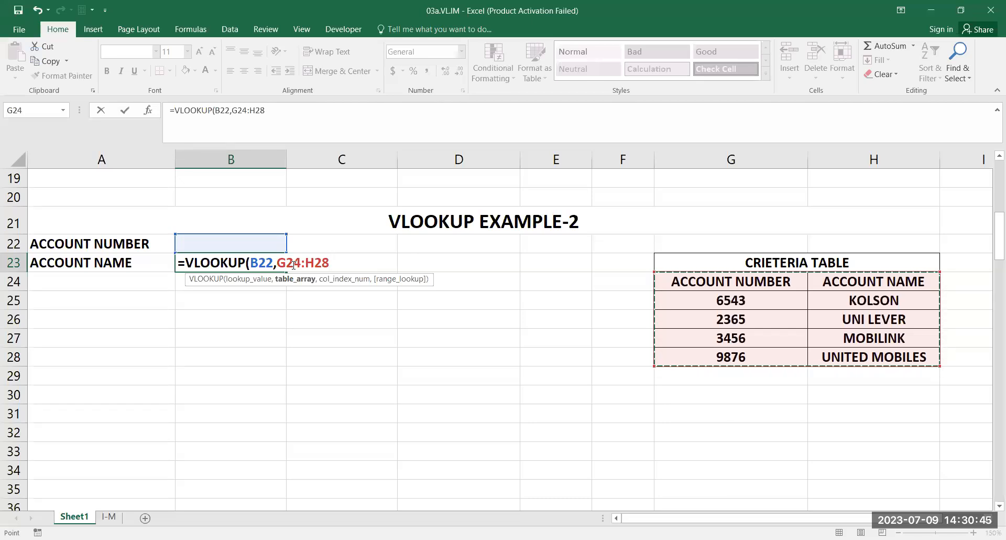
pyautogui.write(',')
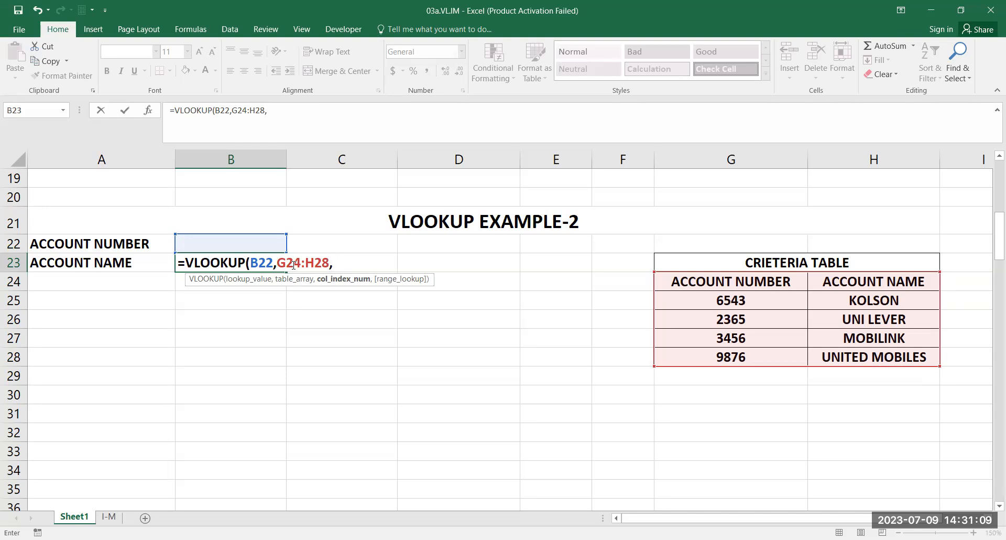
pyautogui.write('2,0')
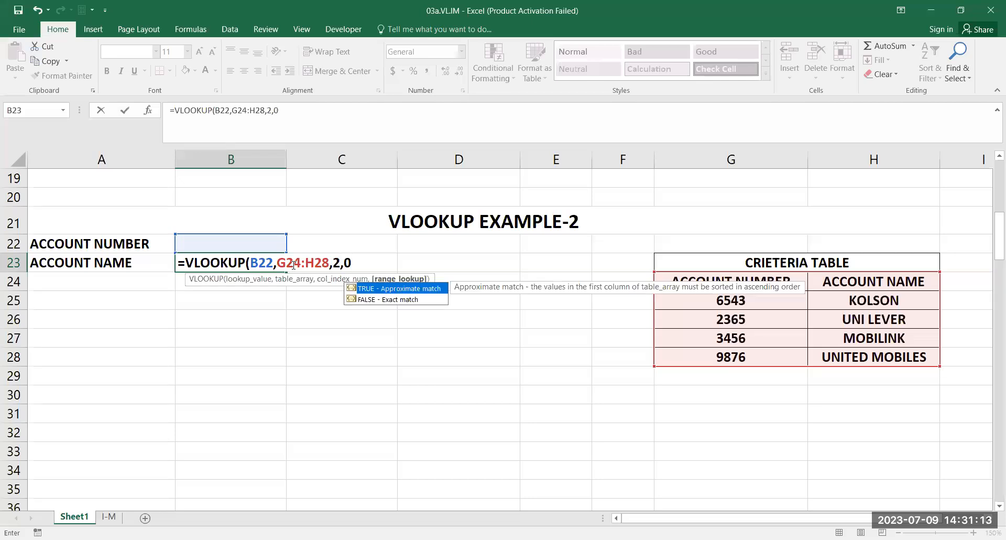
pyautogui.write(')')
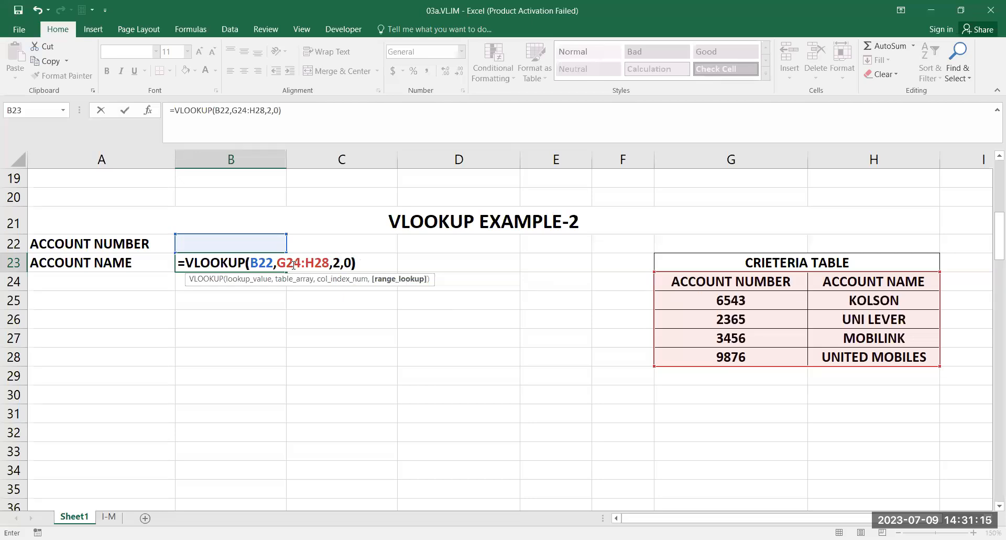
pyautogui.press('Return')
# - Enter UNI LEVER's account number from the criteria table in B22 to test the lookup
pyautogui.press('Up')
pyautogui.press('Up')
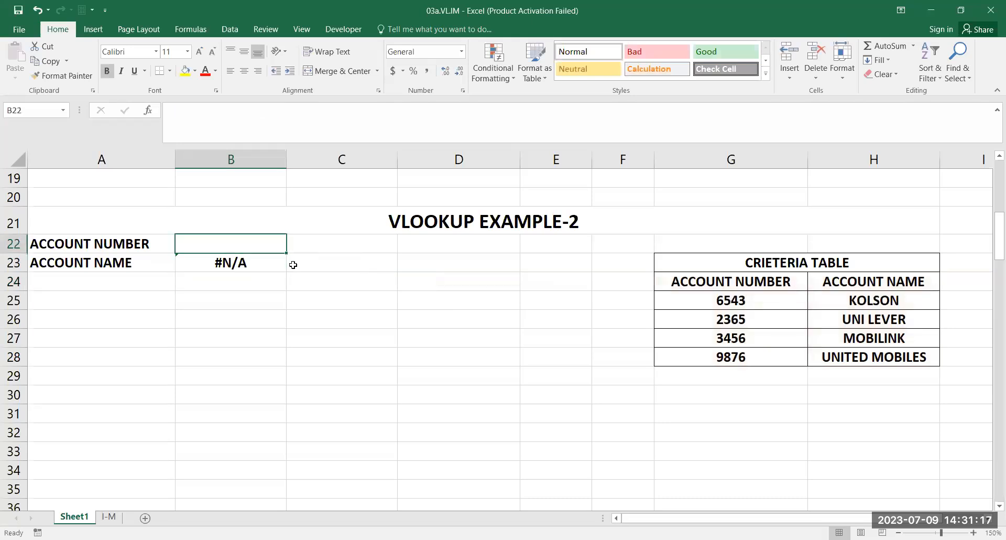
pyautogui.write('23')
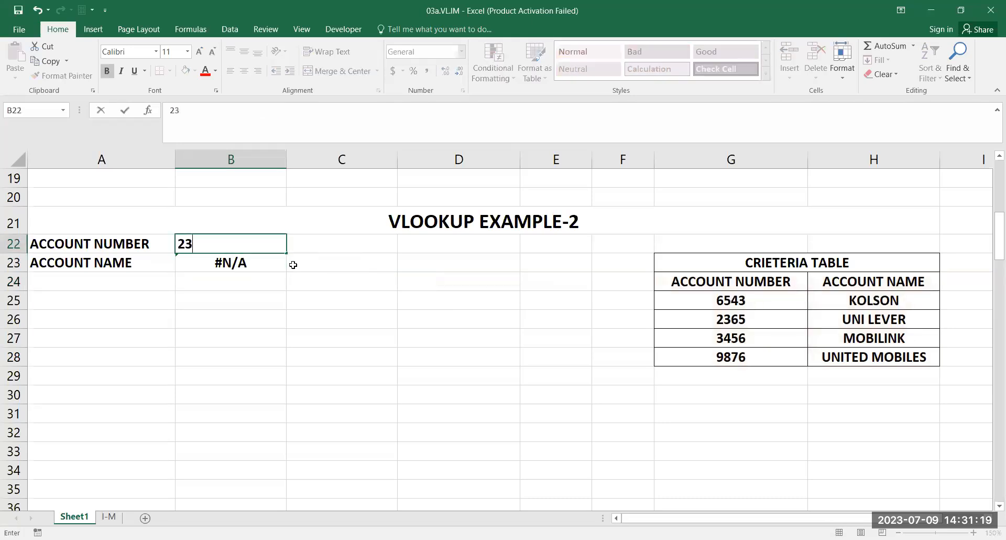
pyautogui.write('65')
pyautogui.press('Return')
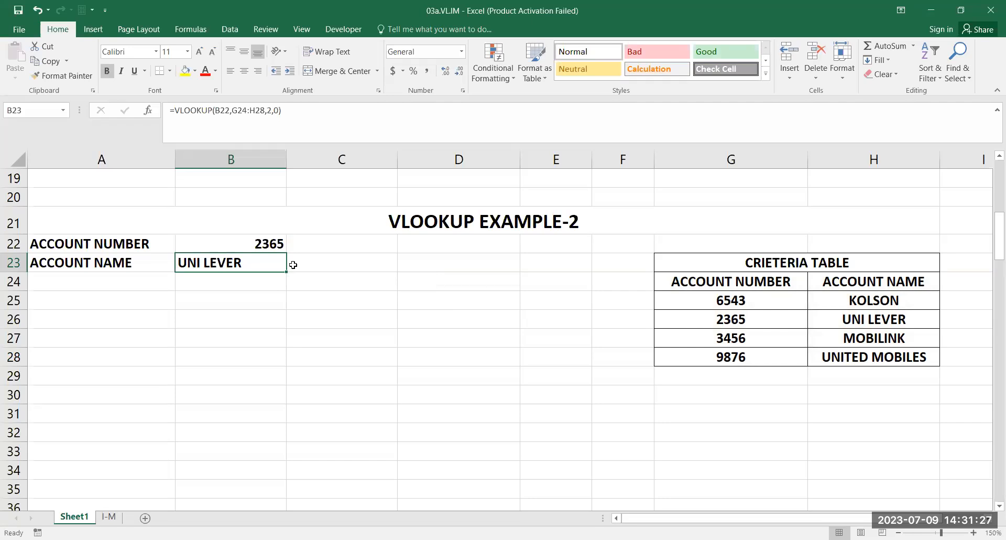
# - Replace the account number in B22 with the one listed for UNITED MOBILES in the criteria table
pyautogui.press('pagedown')
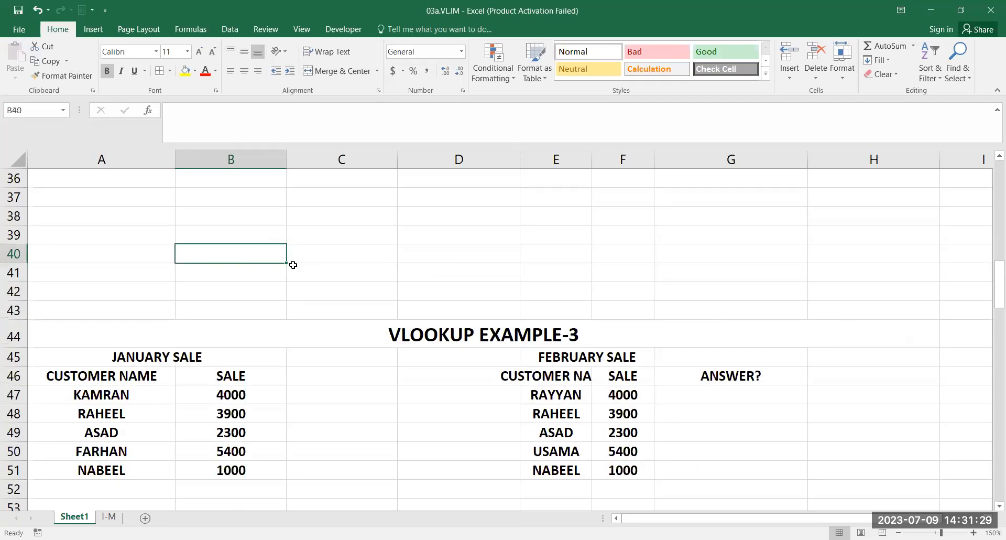
pyautogui.scroll(8, 328, 270)
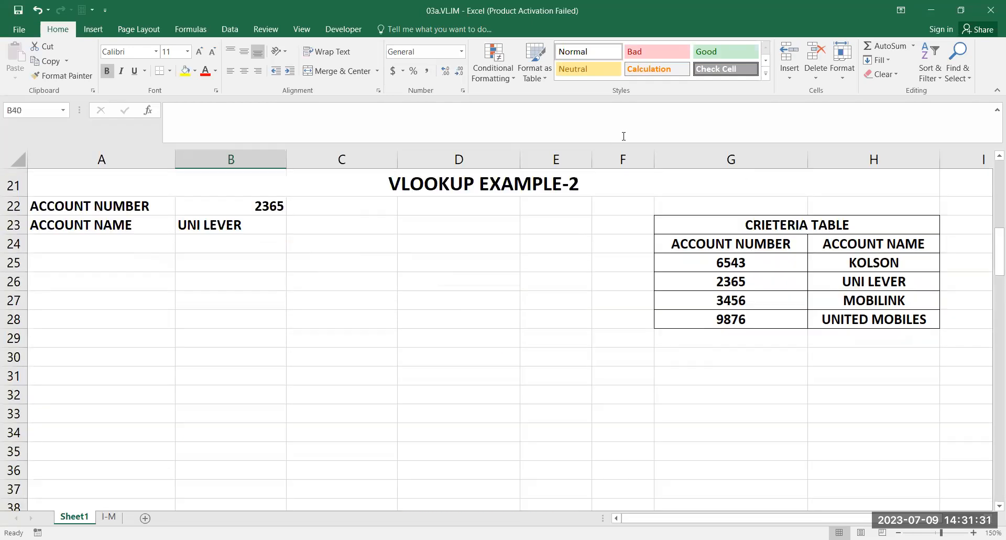
pyautogui.scroll(-4, 336, 216)
pyautogui.scroll(2, 296, 220)
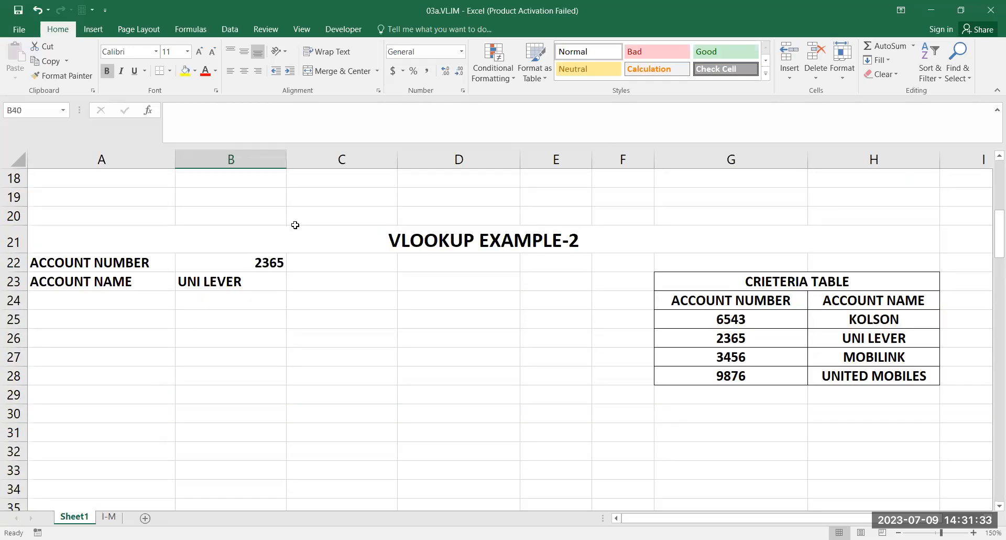
pyautogui.click(249, 263)
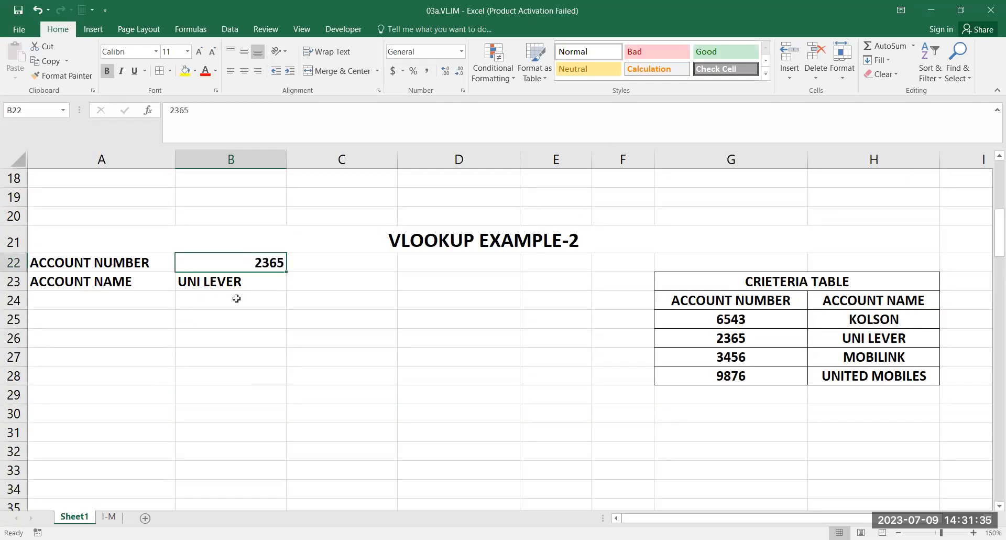
pyautogui.write('7')
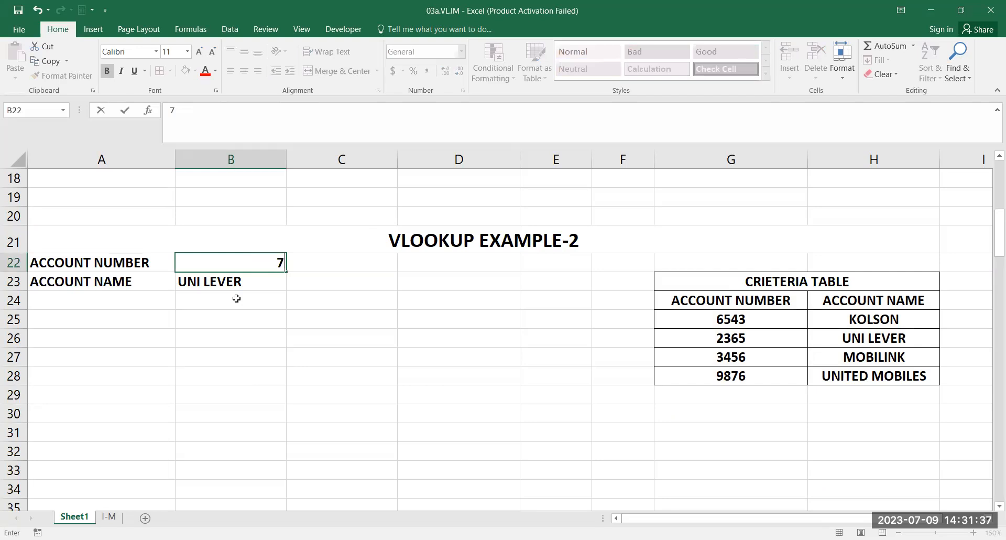
pyautogui.press('Escape')
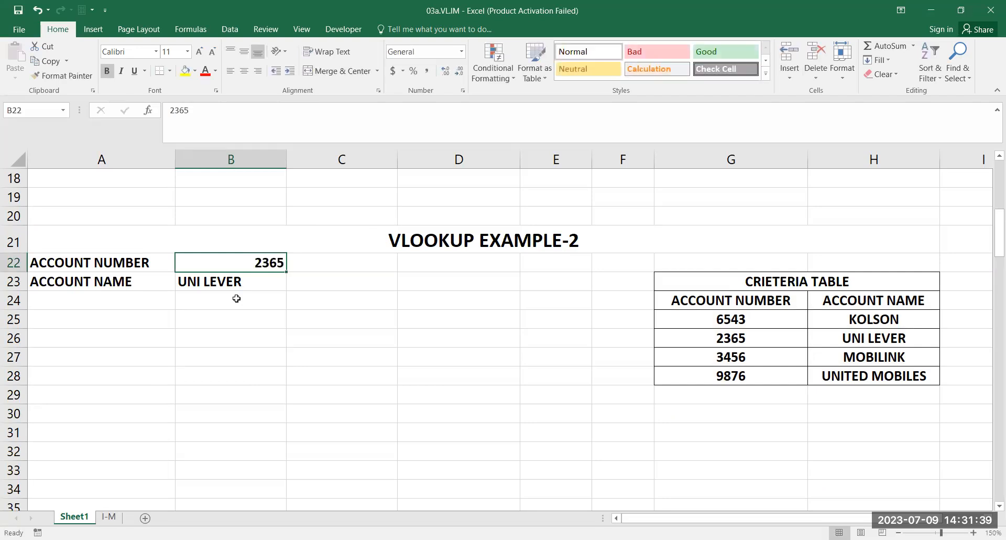
pyautogui.write('9876')
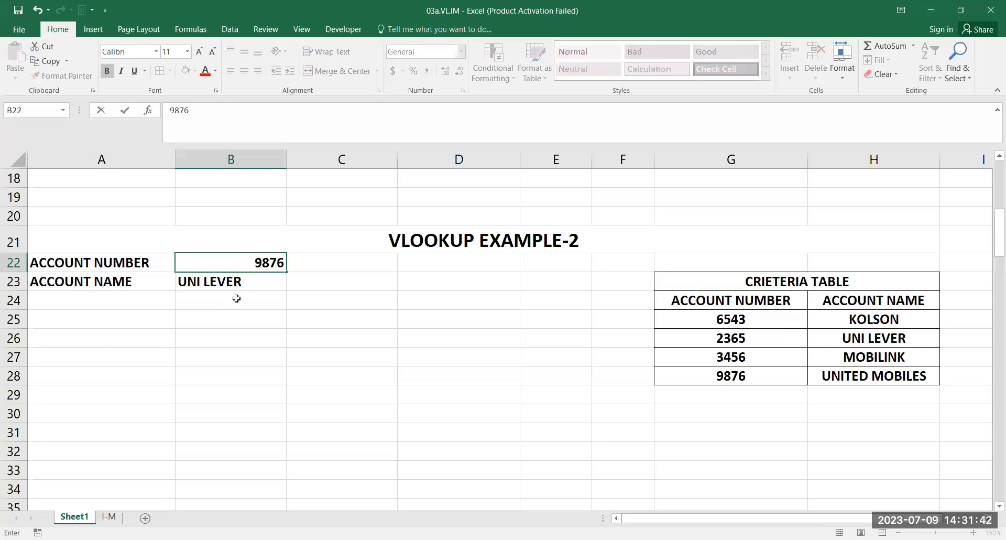
pyautogui.press('Return')
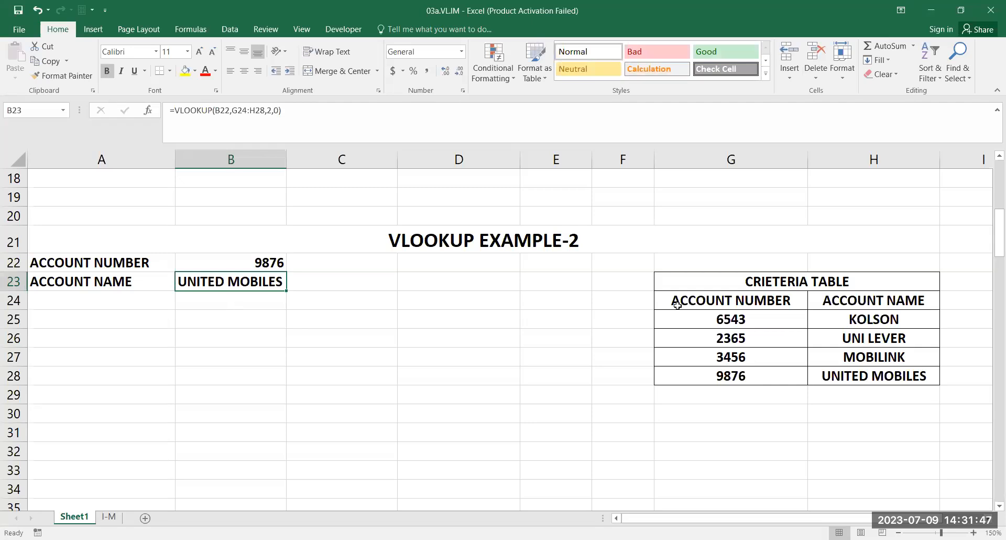
# - Try FALSE in place of 0 as the range lookup argument of the VLOOKUP formula in B23
pyautogui.doubleClick(264, 282)
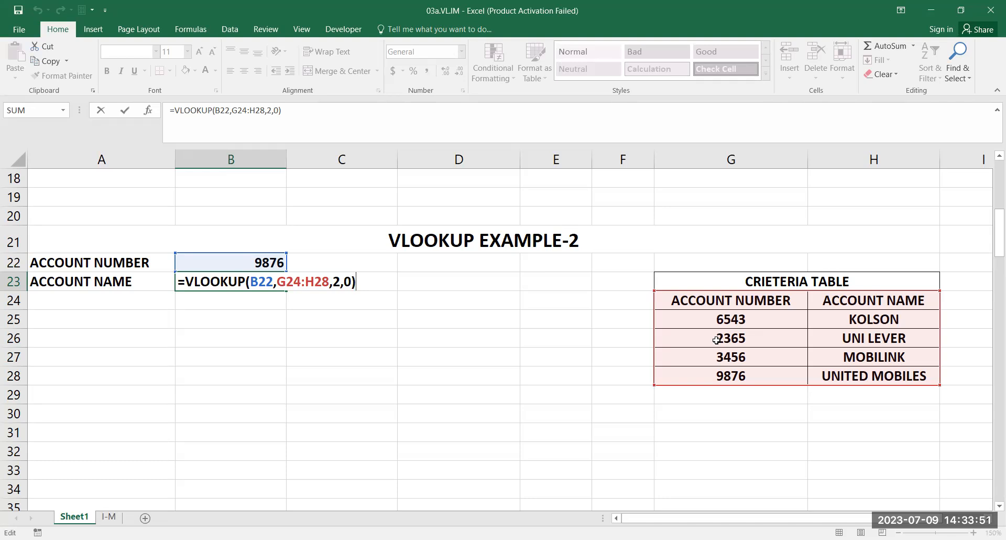
pyautogui.doubleClick(348, 282)
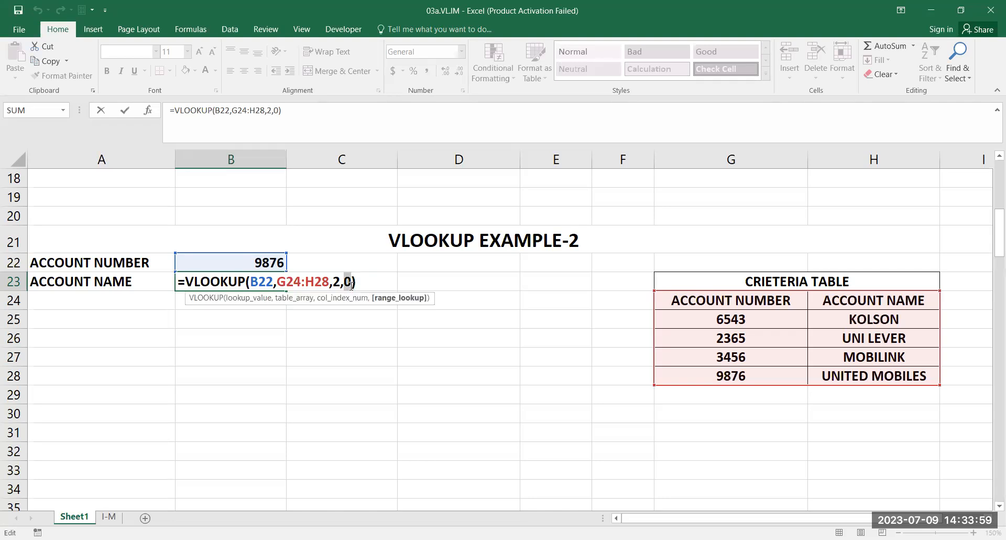
pyautogui.write('FALSE')
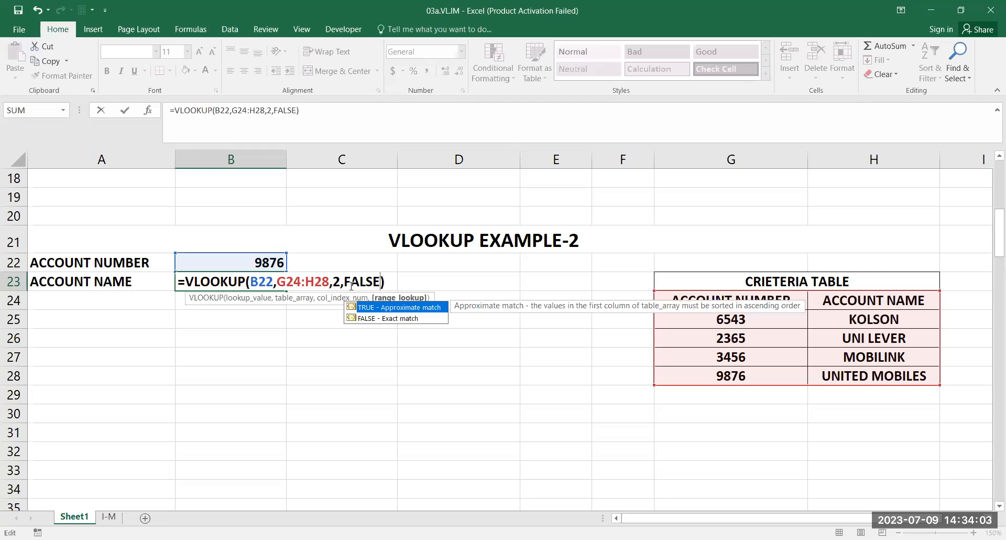
pyautogui.press('Escape')
# - Compare the exact-match argument of the B23 formula with the Example-1 commission criteria table, leaving the formula unedited
pyautogui.press('F2')
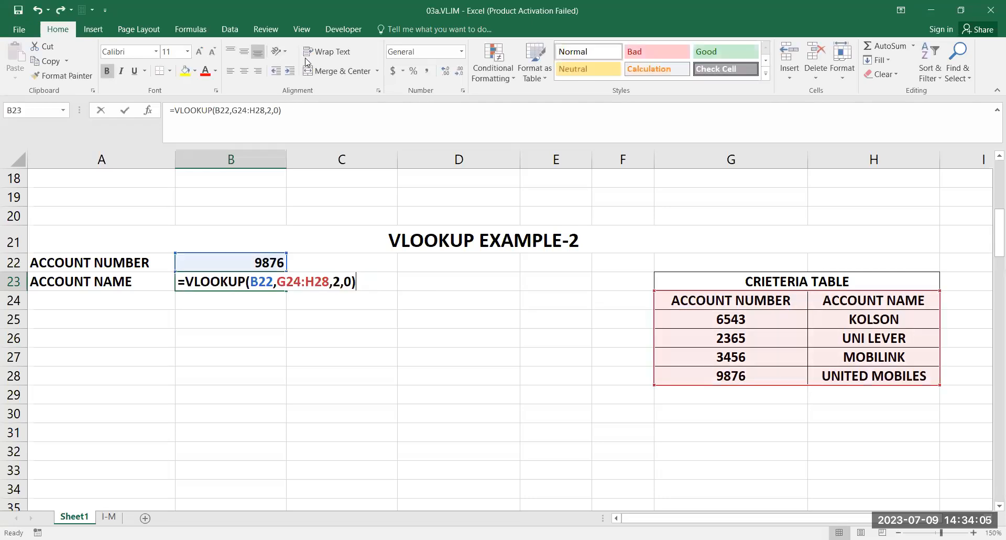
pyautogui.scroll(2, 620, 269)
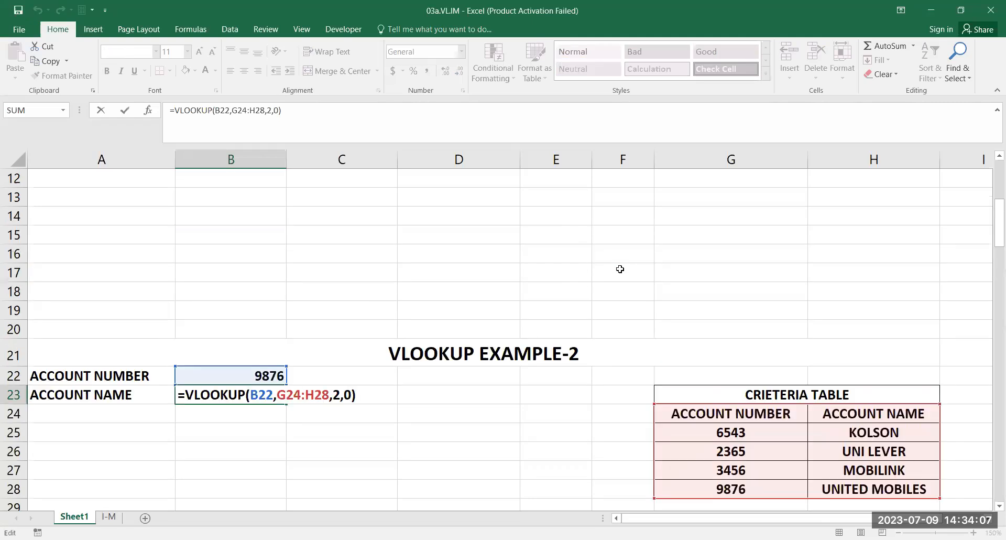
pyautogui.scroll(4, 620, 268)
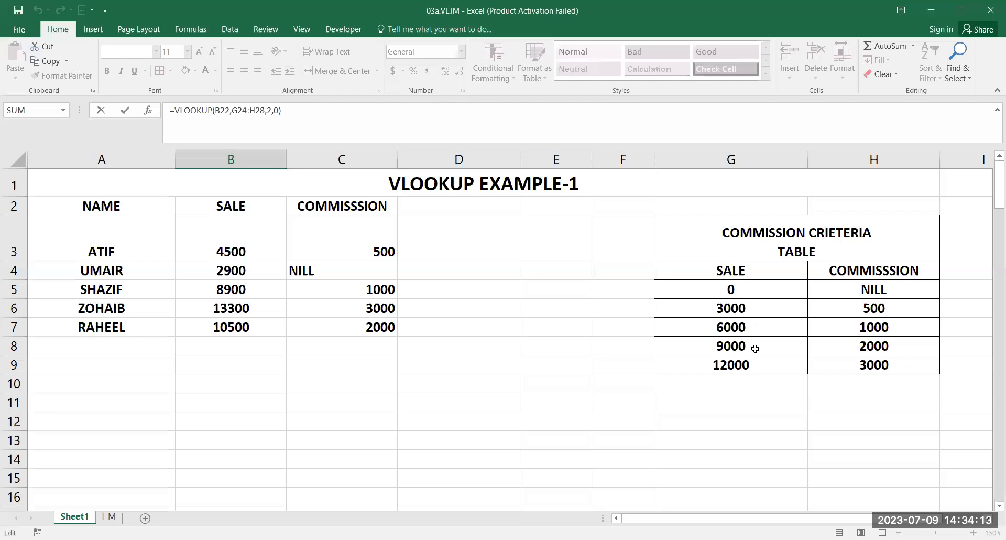
pyautogui.scroll(-6, 765, 338)
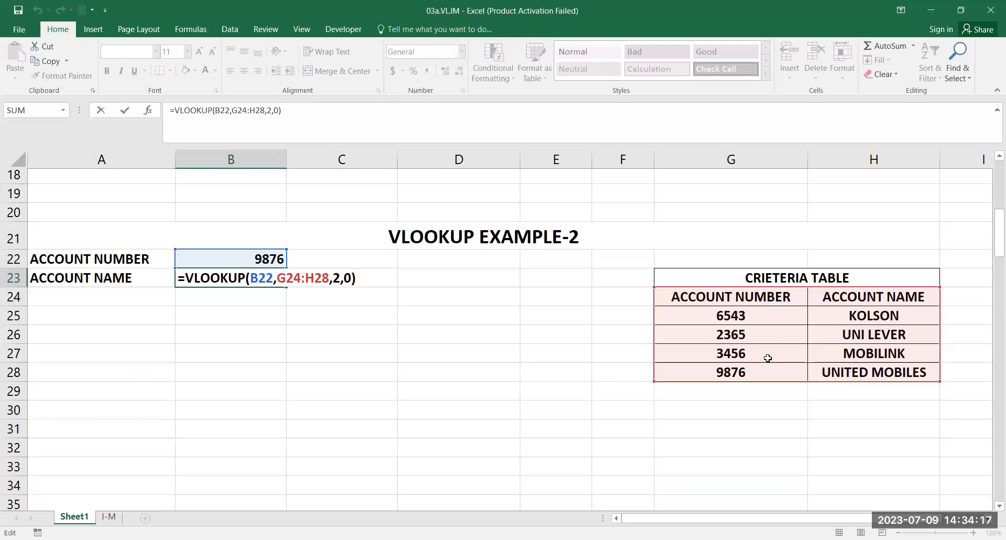
pyautogui.scroll(-1, 767, 358)
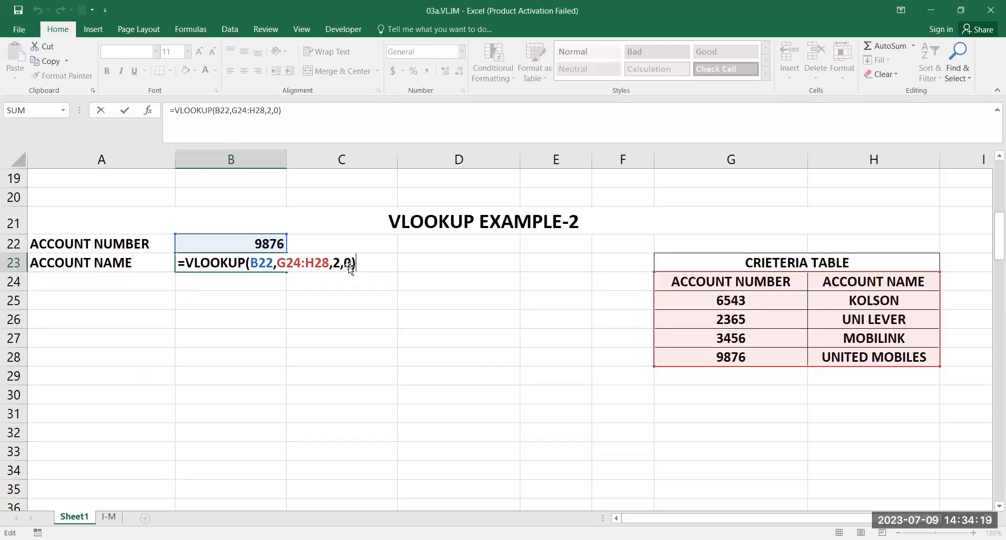
pyautogui.click(350, 266)
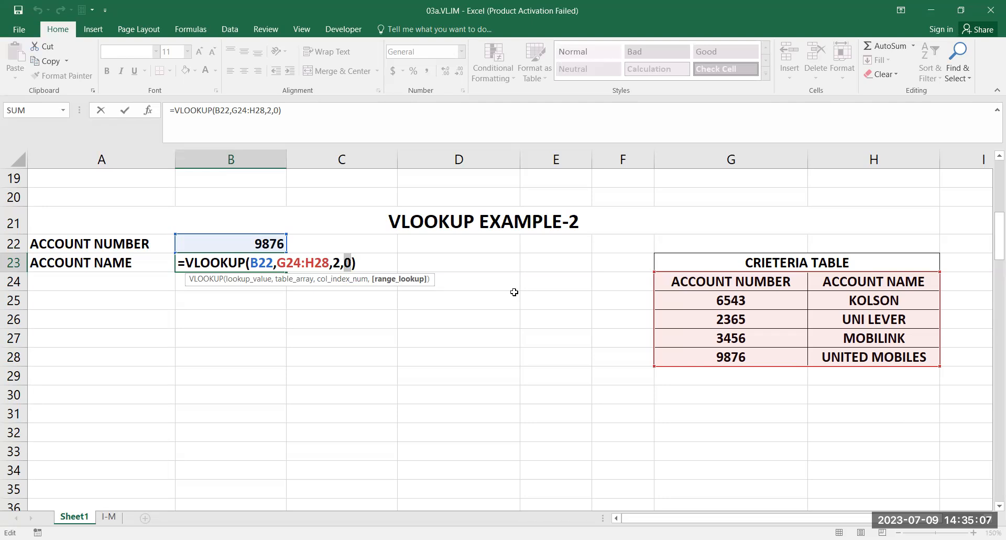
pyautogui.press('Return')
pyautogui.scroll(6, 514, 292)
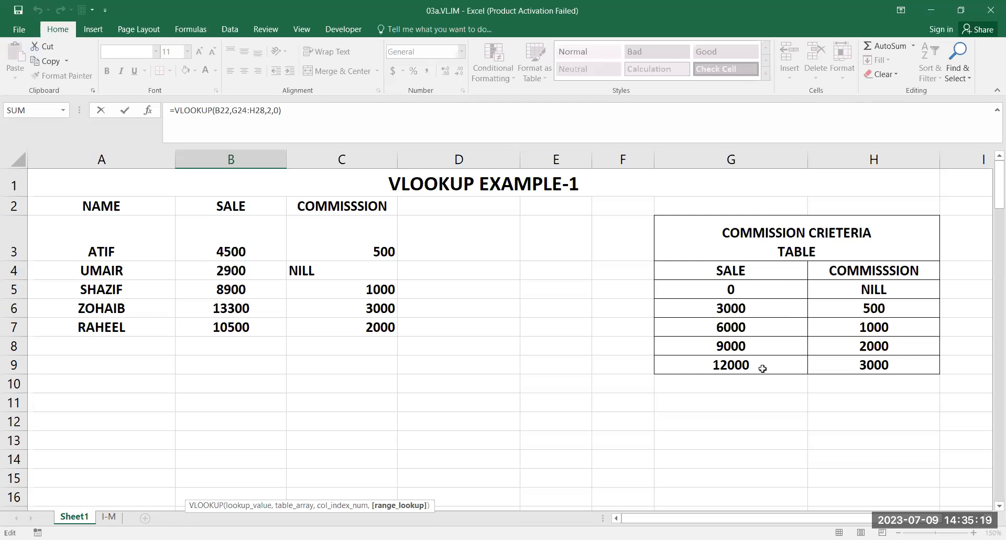
pyautogui.scroll(-1, 759, 366)
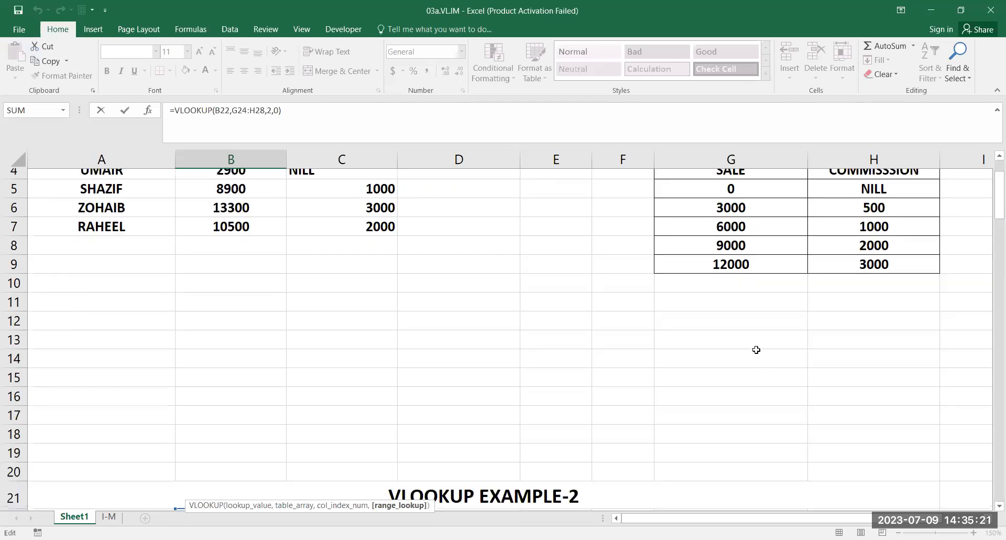
pyautogui.scroll(-5, 756, 350)
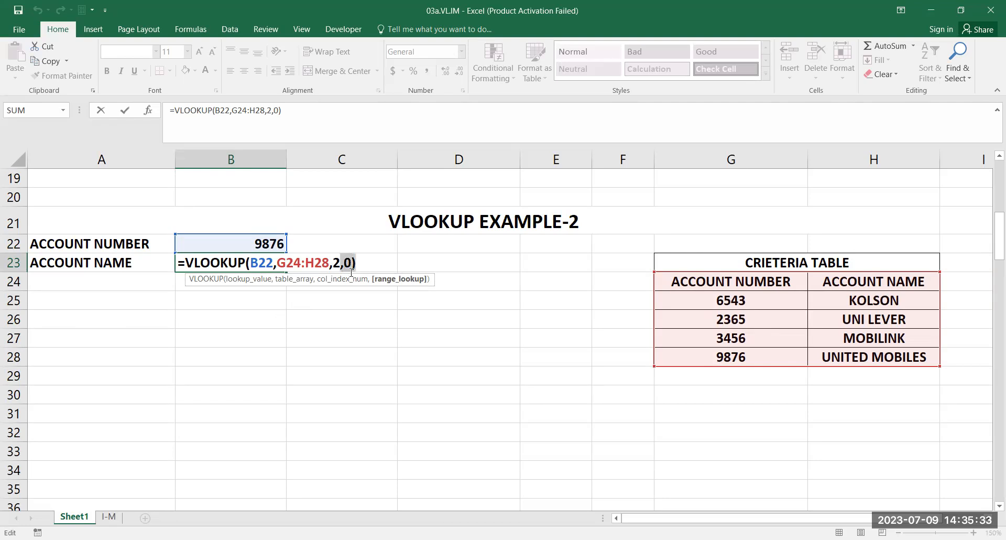
pyautogui.moveTo(351, 272); pyautogui.dragTo(355, 268)
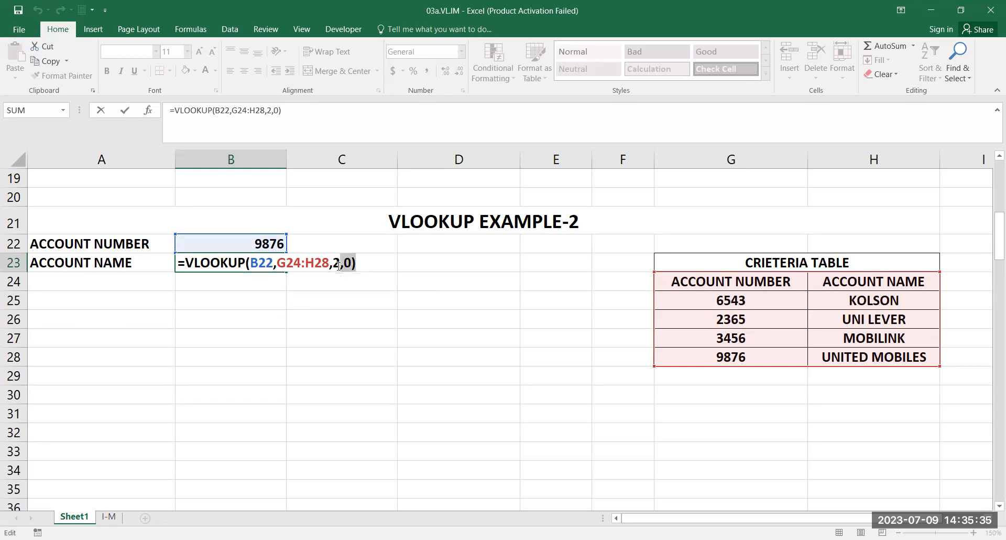
pyautogui.click(383, 256)
pyautogui.press('Return')
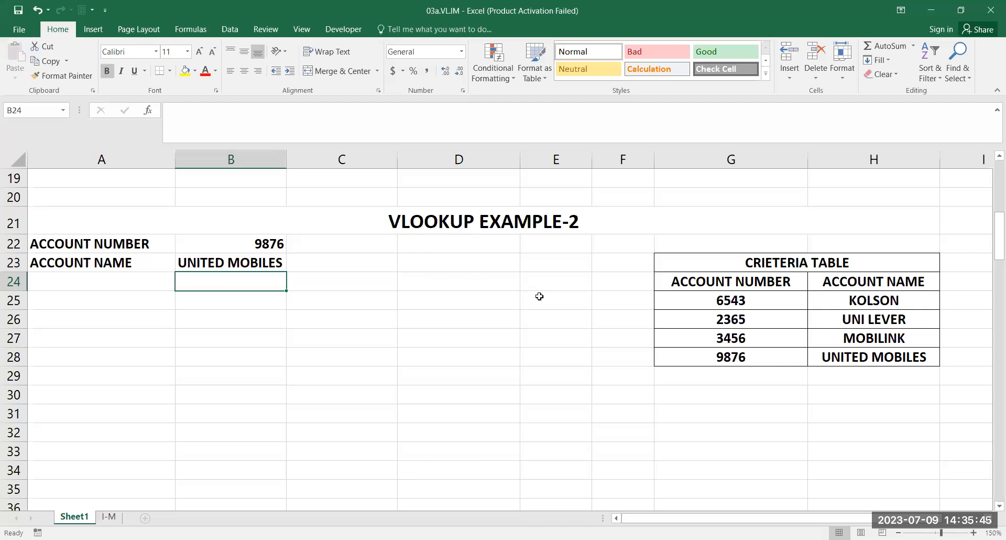
# - Widen column E in Example-3 to show more of the CUSTOMER NAME heading under FEBRUARY SALE
pyautogui.scroll(-7, 535, 294)
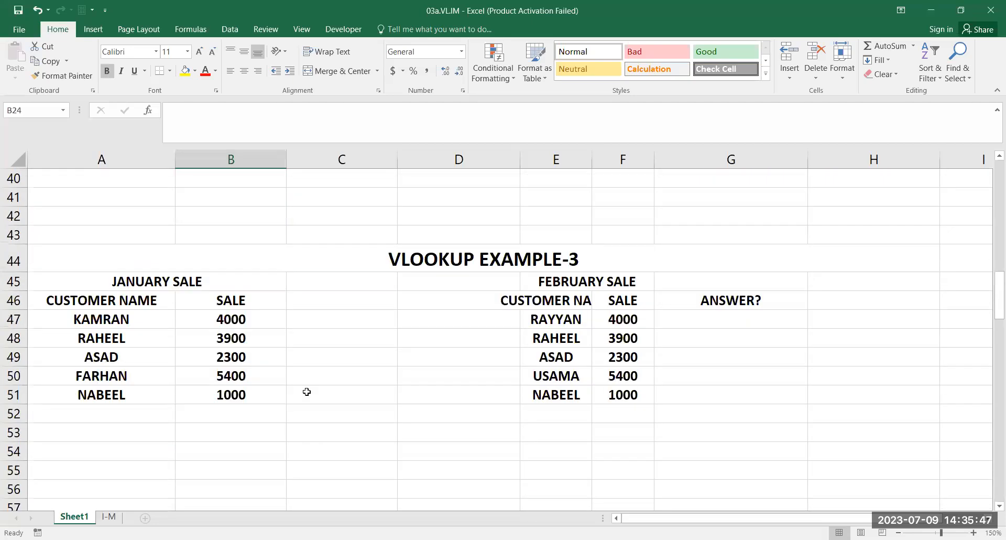
pyautogui.click(48, 539)
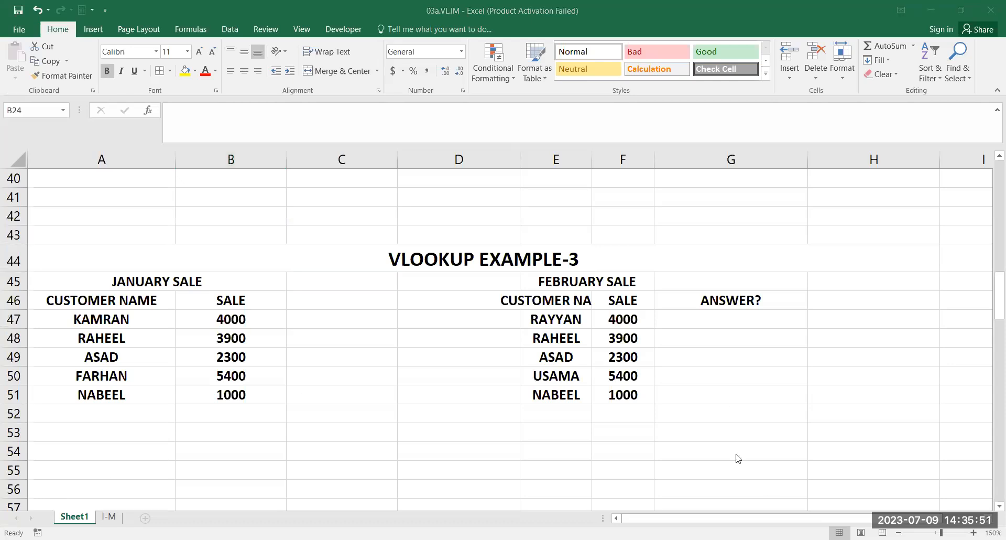
pyautogui.click(809, 420)
pyautogui.click(614, 171)
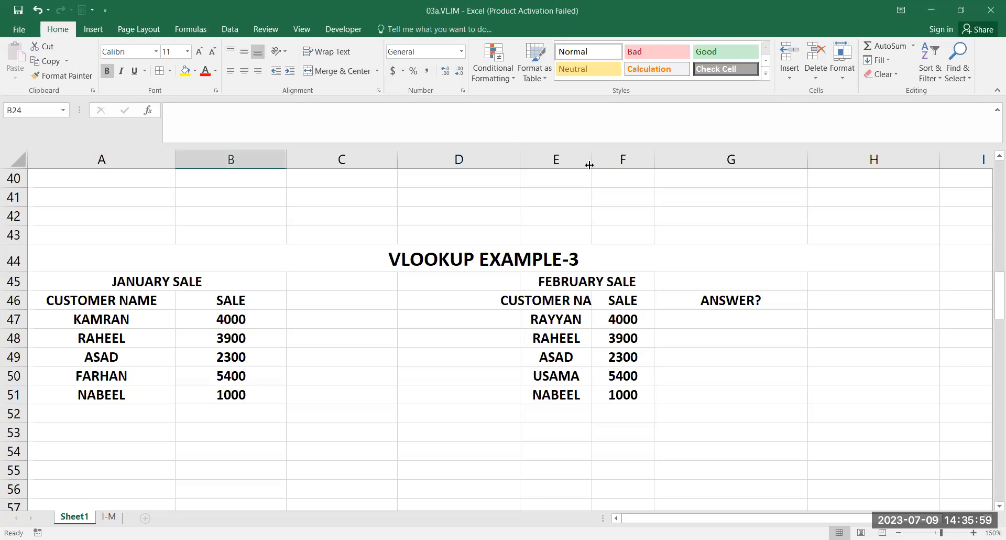
pyautogui.moveTo(592, 160); pyautogui.dragTo(619, 160)
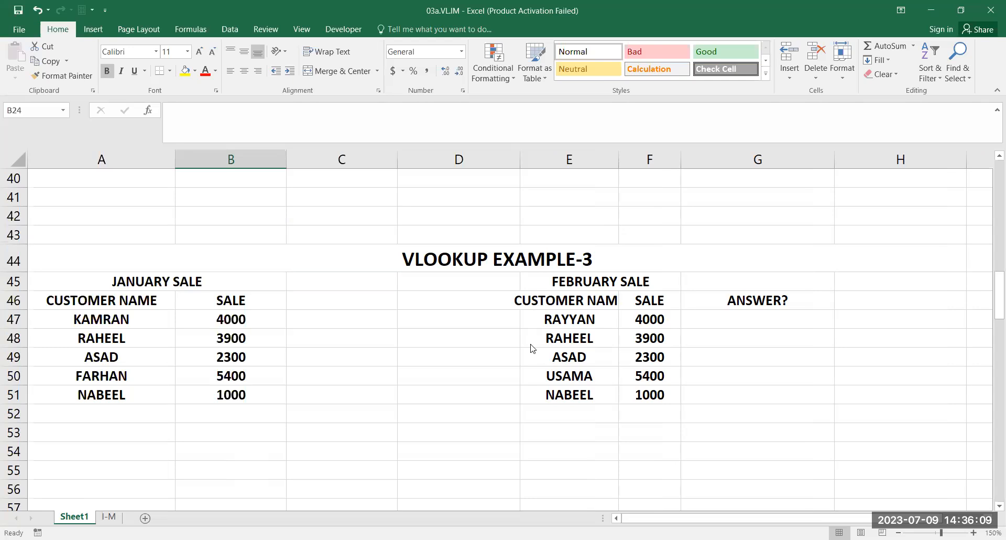
pyautogui.press('super')
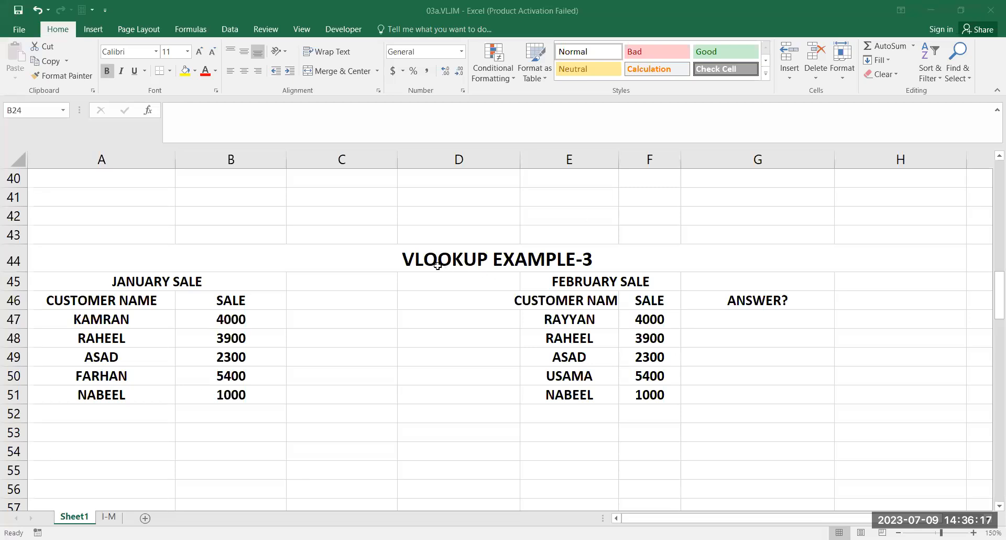
# - Widen column E to fit the full CUSTOMER NAME heading, and narrow the empty columns C and D between the two sales tables
pyautogui.moveTo(618, 155); pyautogui.dragTo(648, 165)
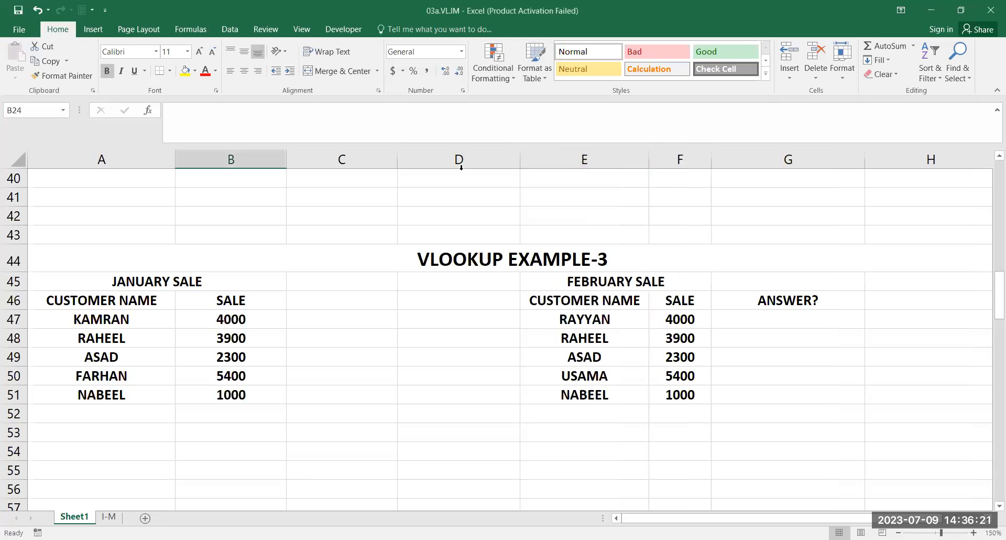
pyautogui.moveTo(396, 159); pyautogui.dragTo(360, 173)
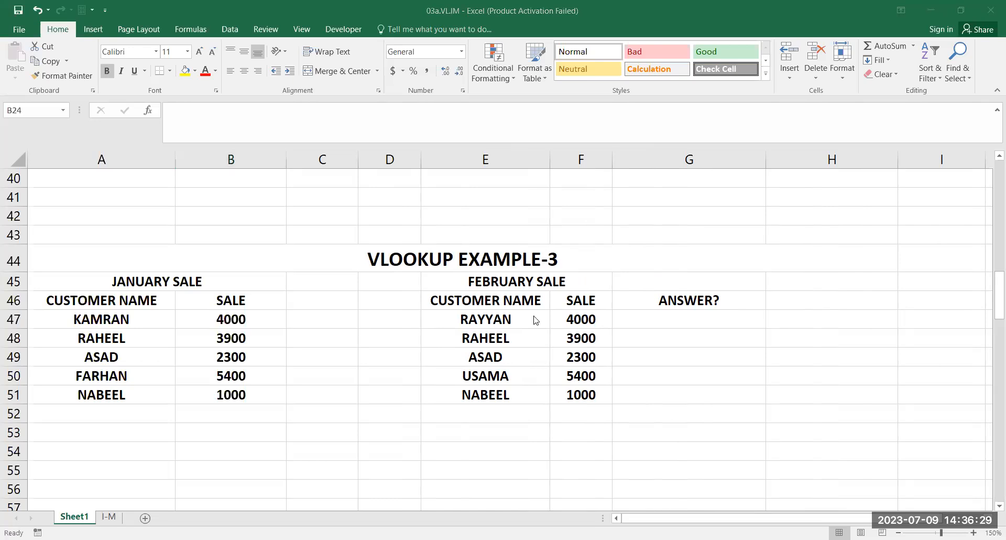
pyautogui.click(709, 330)
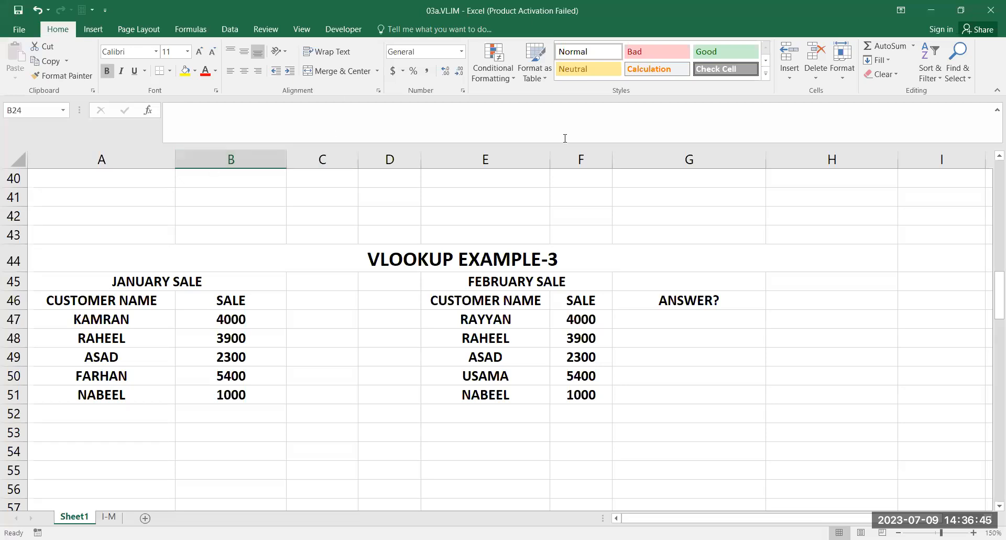
# - Compare the February customer names in E47:E51 with the January list in column A, row by row for the ANSWER? column
pyautogui.click(538, 313)
pyautogui.moveTo(535, 367); pyautogui.dragTo(541, 389)
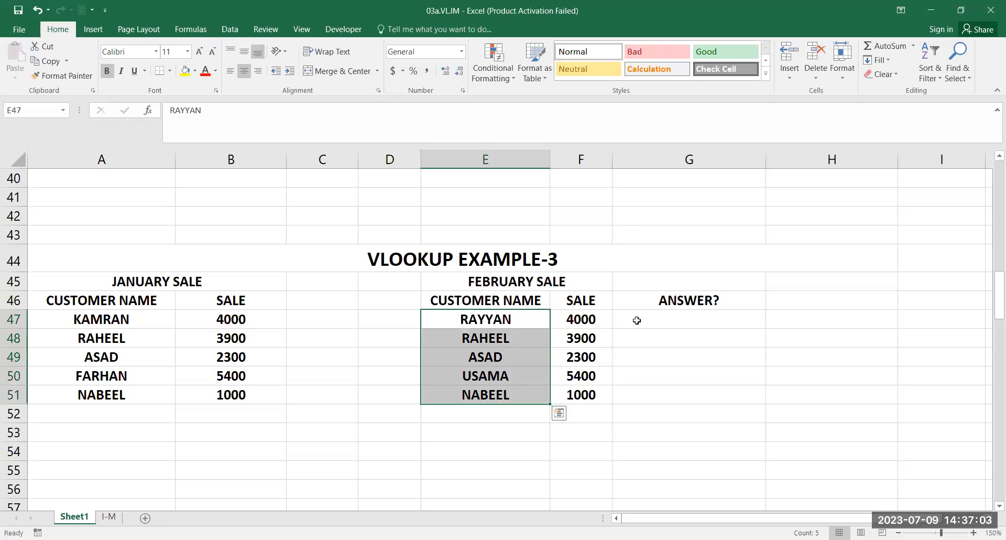
pyautogui.click(636, 320)
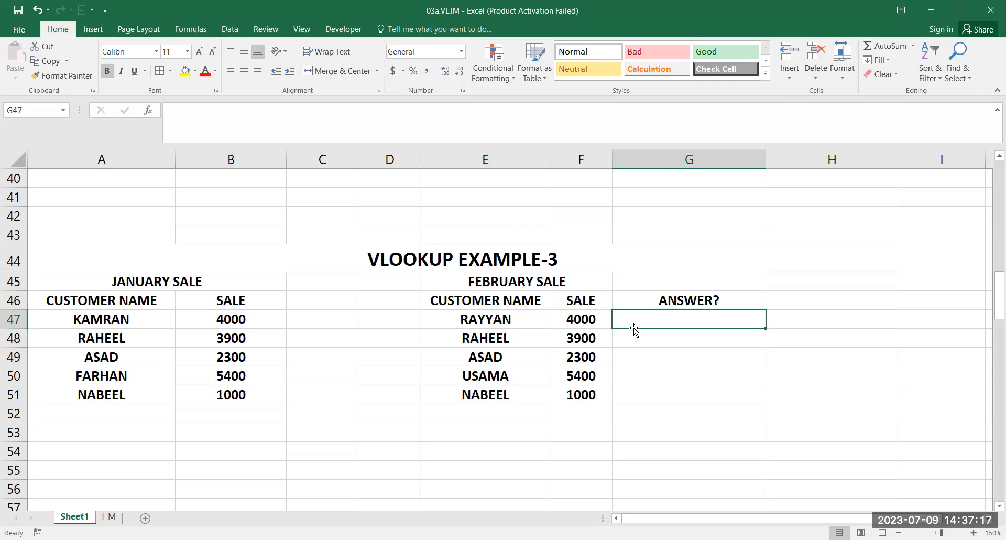
pyautogui.moveTo(126, 451); pyautogui.dragTo(127, 467)
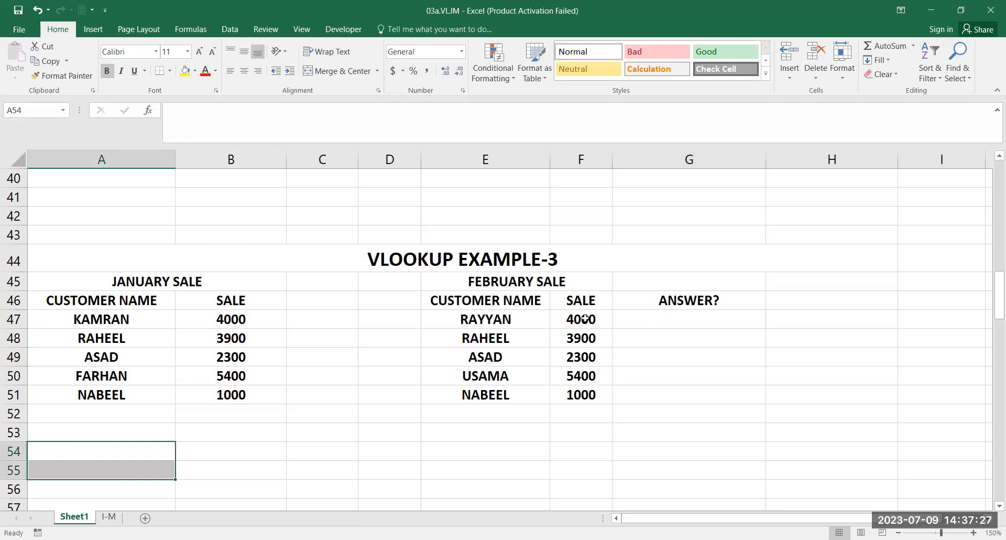
pyautogui.click(641, 324)
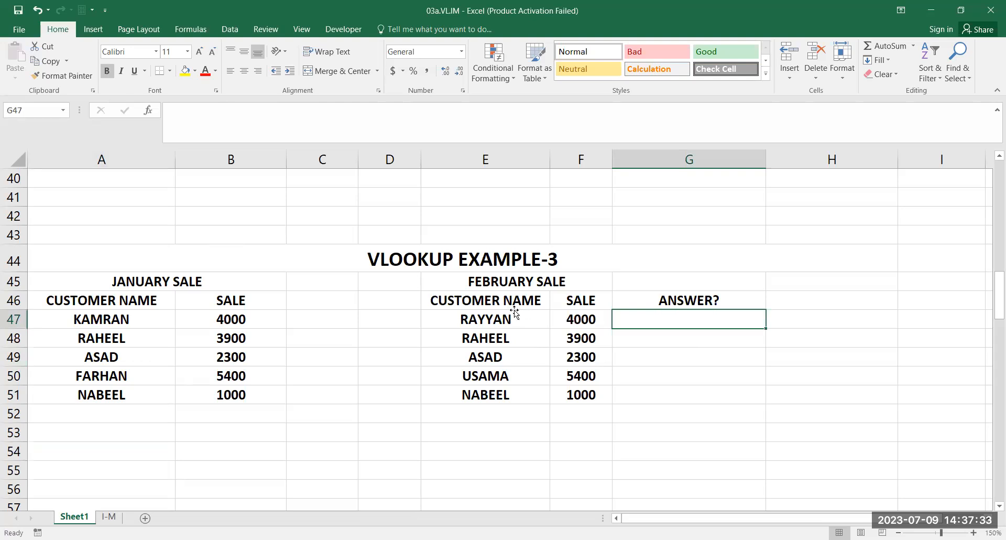
pyautogui.click(434, 313)
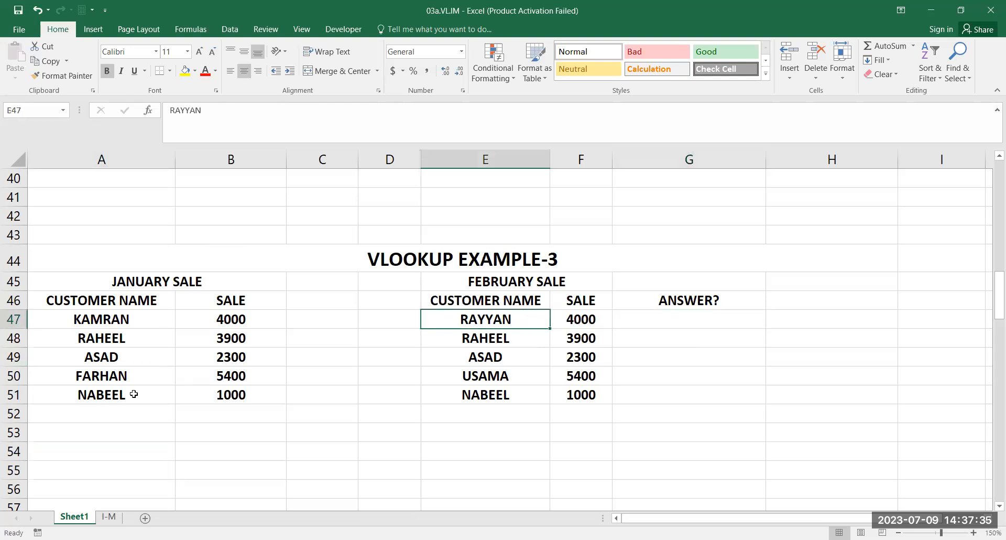
pyautogui.moveTo(126, 319); pyautogui.dragTo(133, 432)
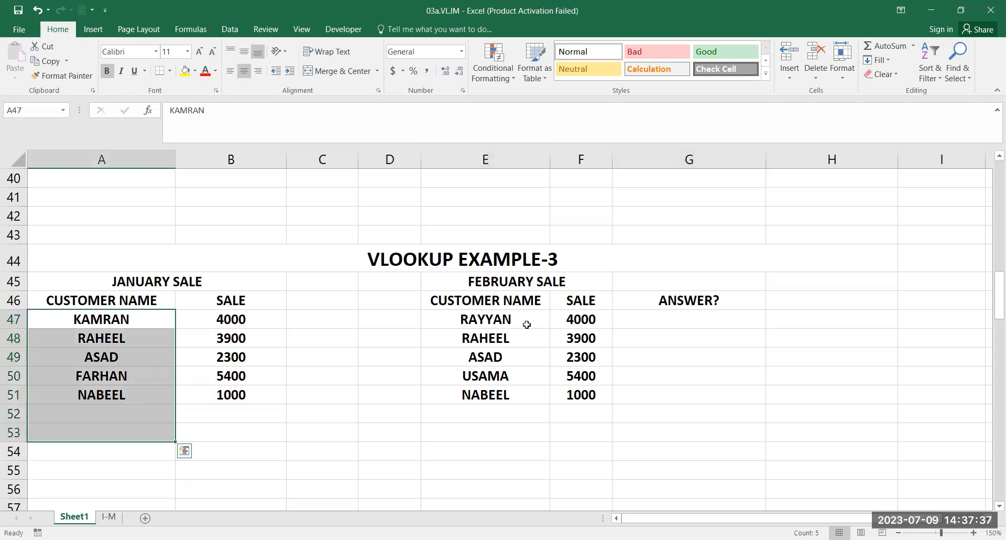
pyautogui.click(630, 319)
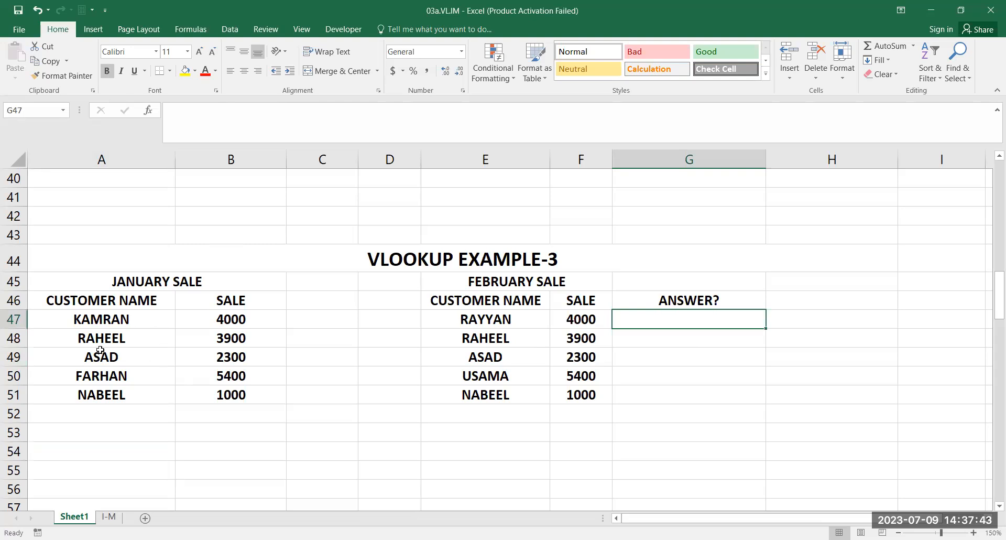
pyautogui.click(656, 344)
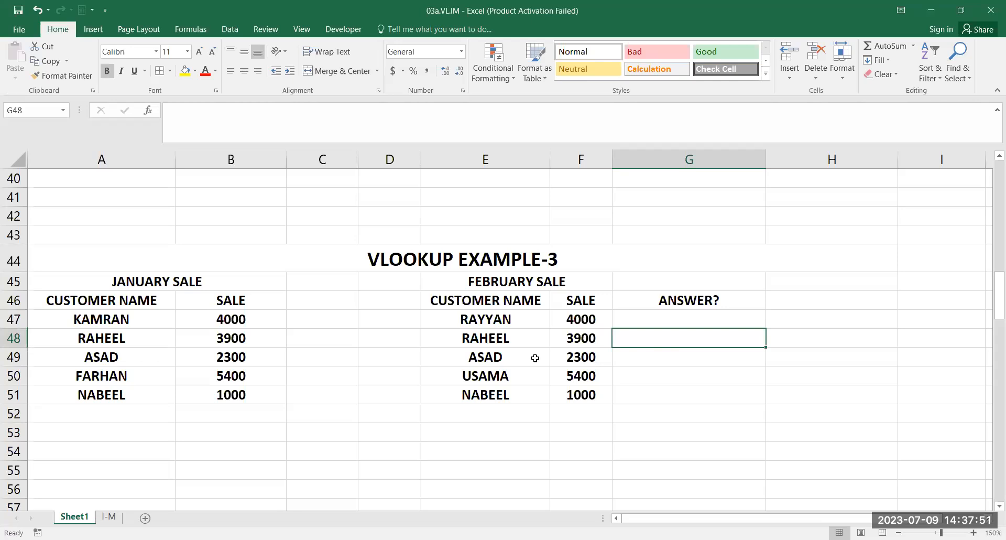
# - Start a VLOOKUP formula in G47 with E47 as lookup value and the absolute range $A$47:$B$51 as table array
pyautogui.click(677, 314)
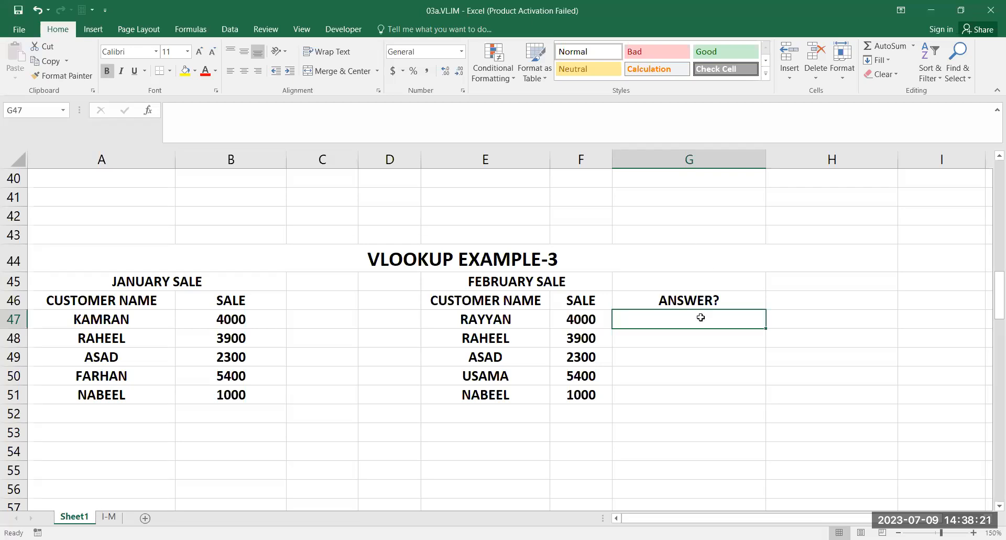
pyautogui.write('=V')
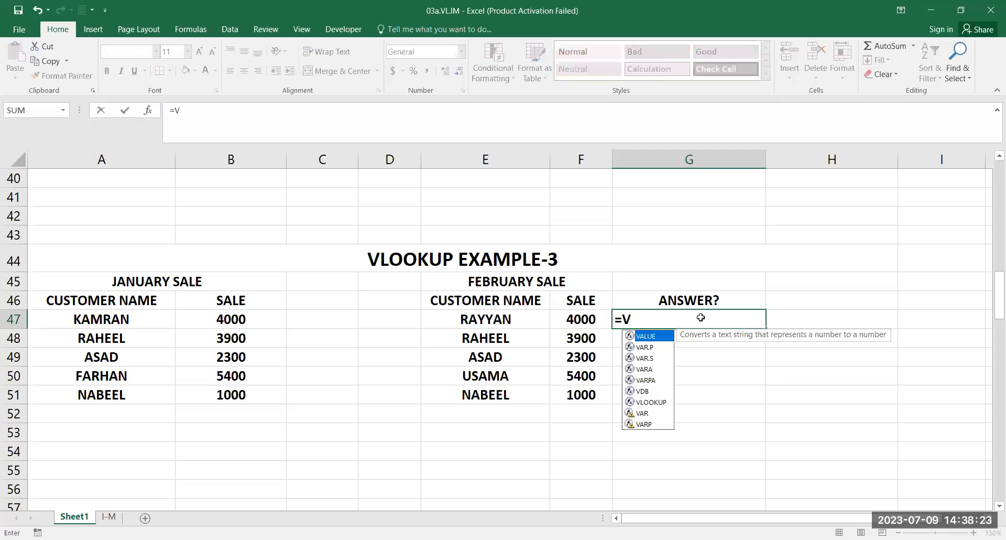
pyautogui.write('LO')
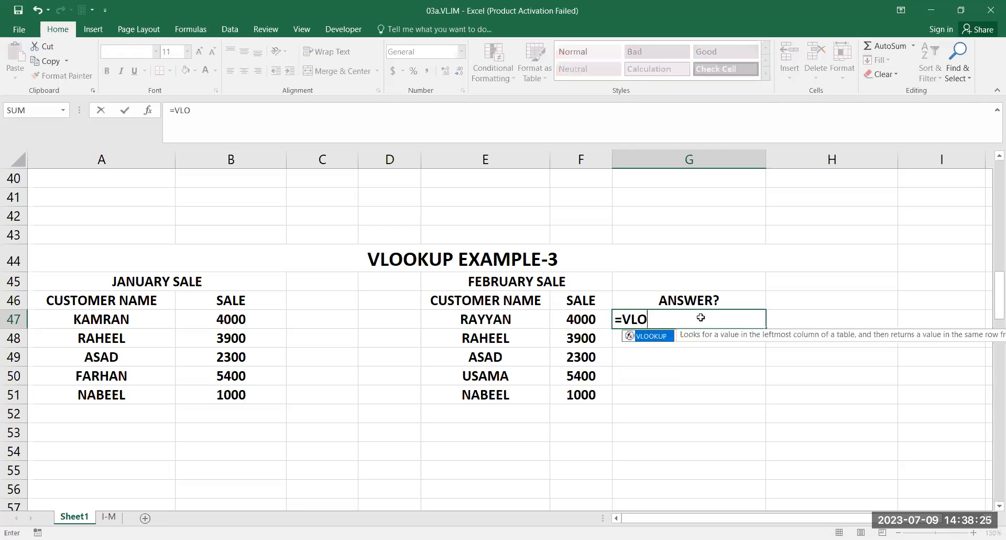
pyautogui.press('Tab')
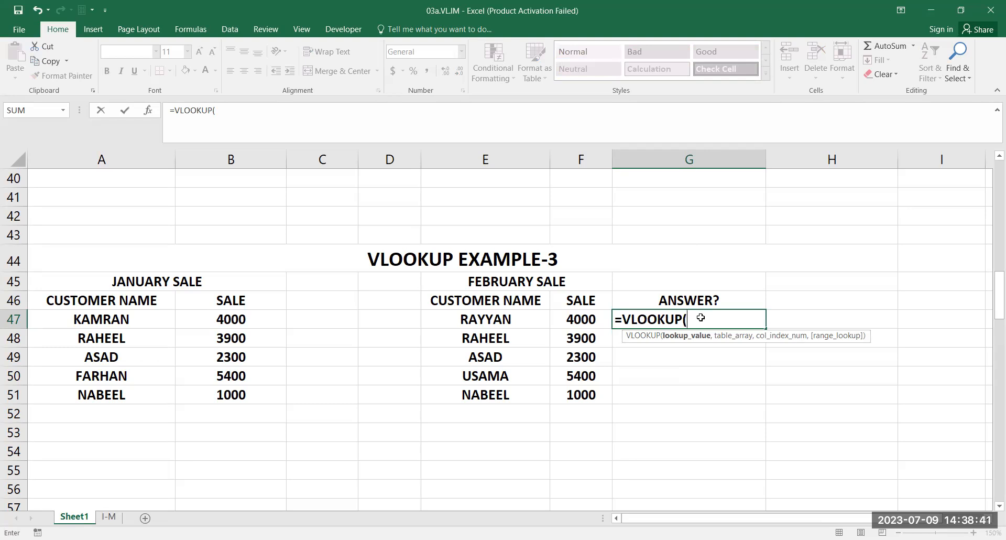
pyautogui.click(964, 201)
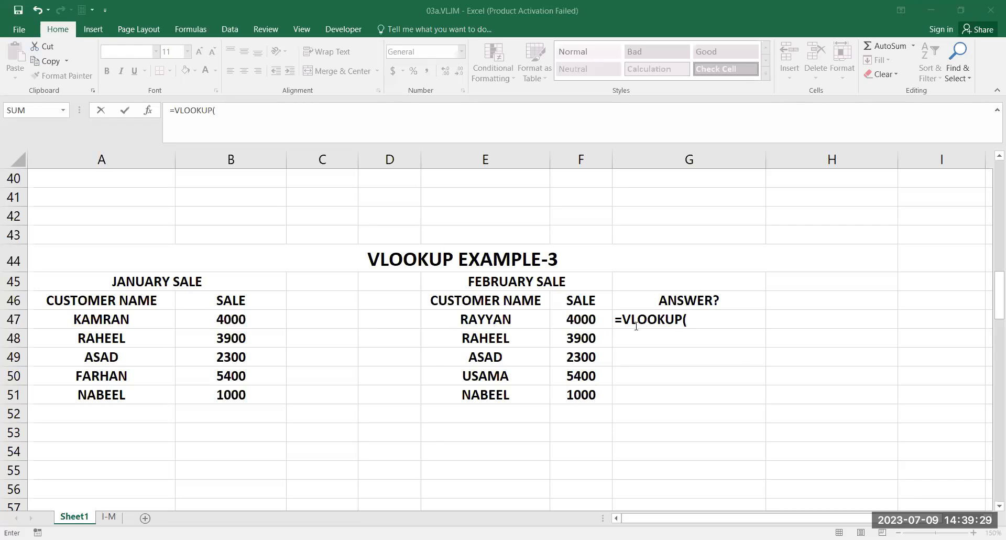
pyautogui.click(519, 321)
pyautogui.write(',')
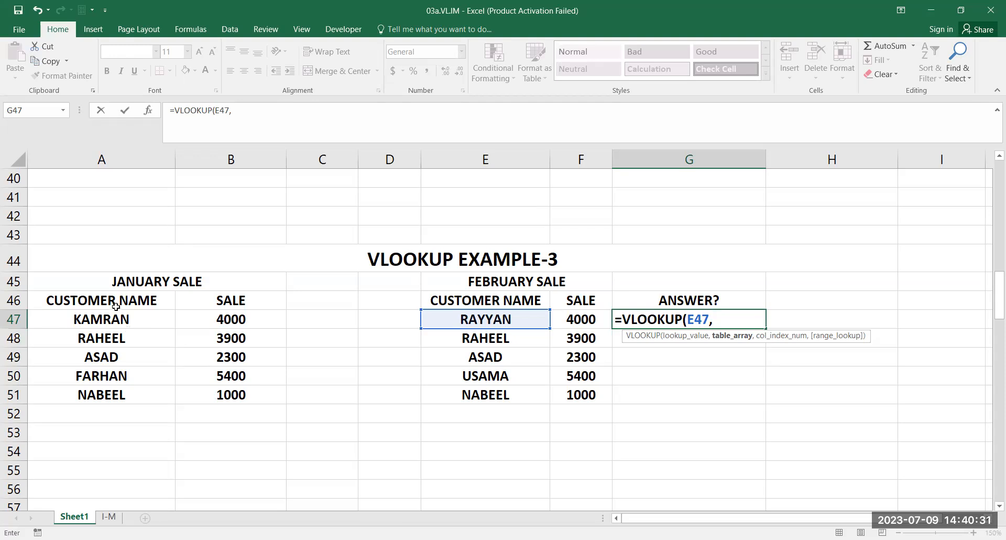
pyautogui.moveTo(119, 318); pyautogui.dragTo(213, 391)
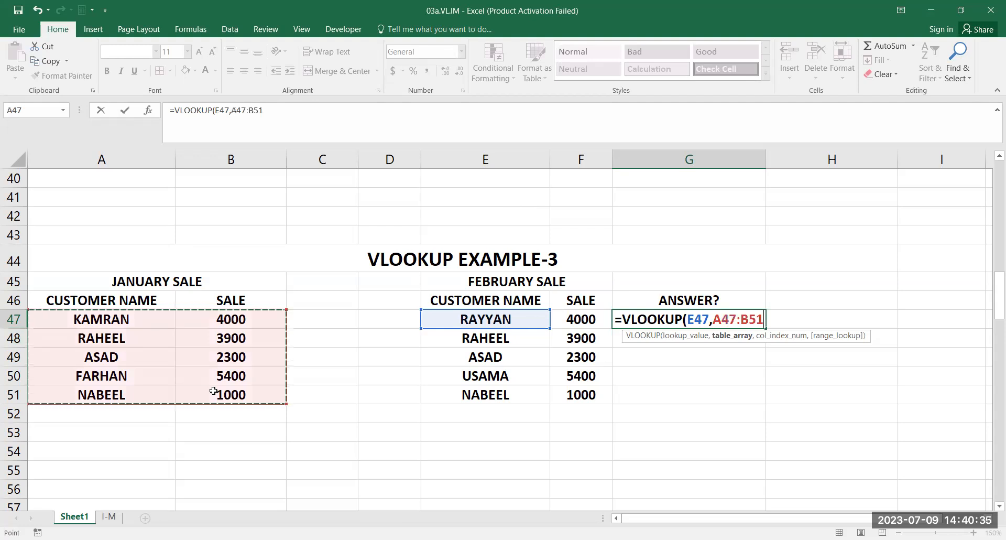
pyautogui.press('F4')
pyautogui.write(',')
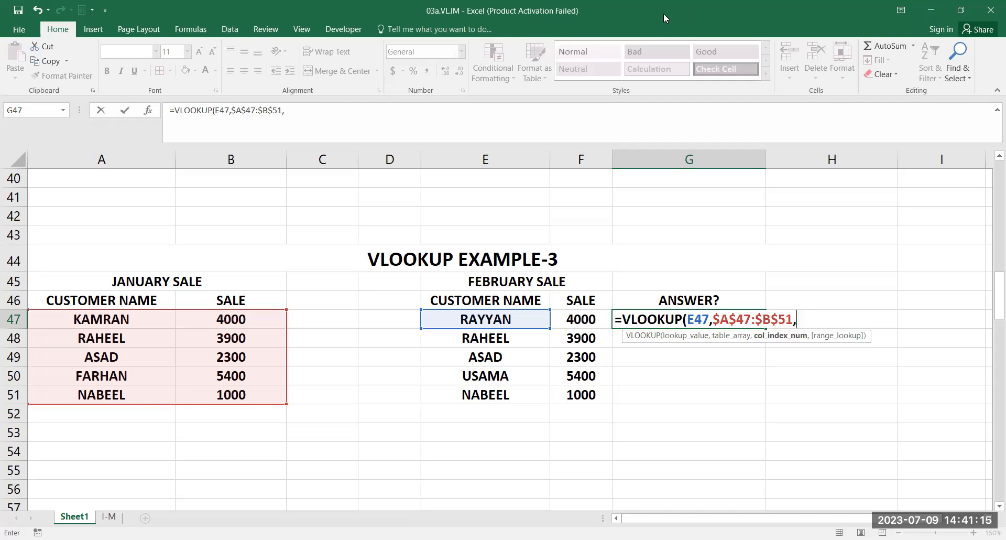
# - Complete the G47 VLOOKUP with column index 1 and range lookup 0, and fill the formula down through G51
pyautogui.write('1')
pyautogui.write(',0')
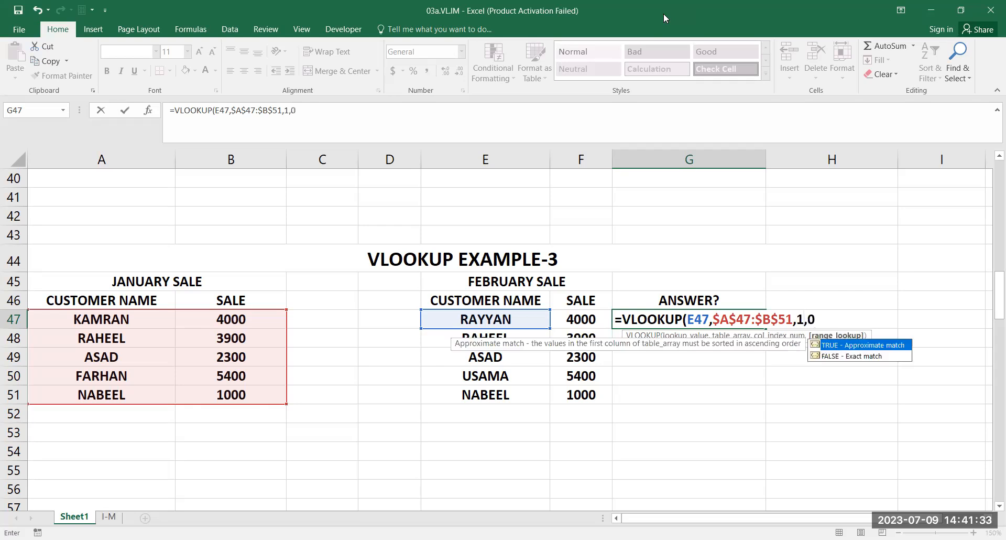
pyautogui.write(')')
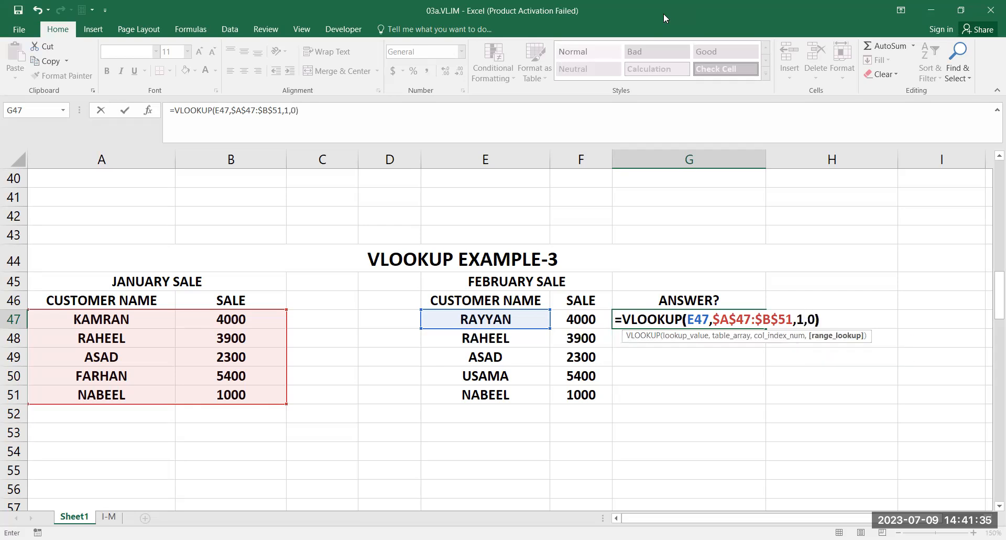
pyautogui.press('Return')
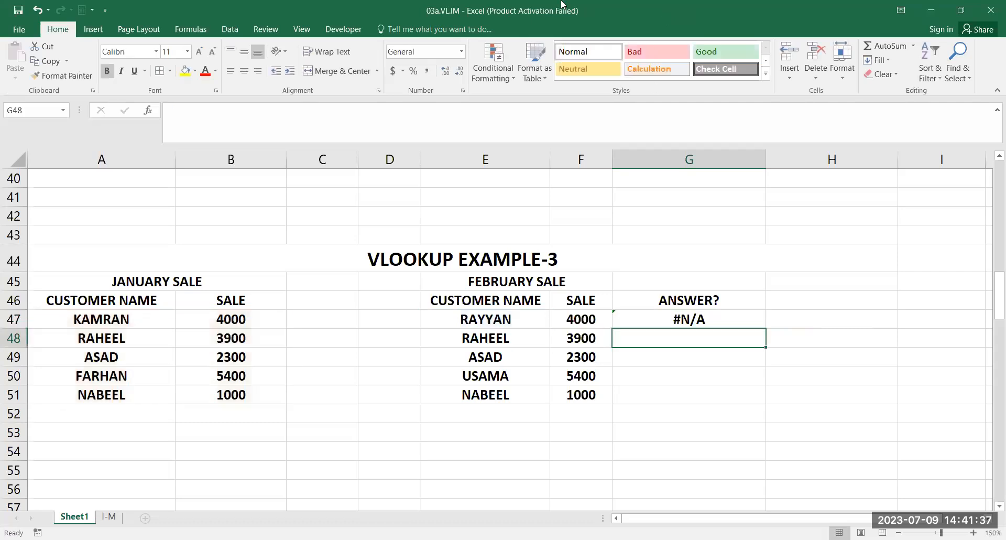
pyautogui.click(729, 310)
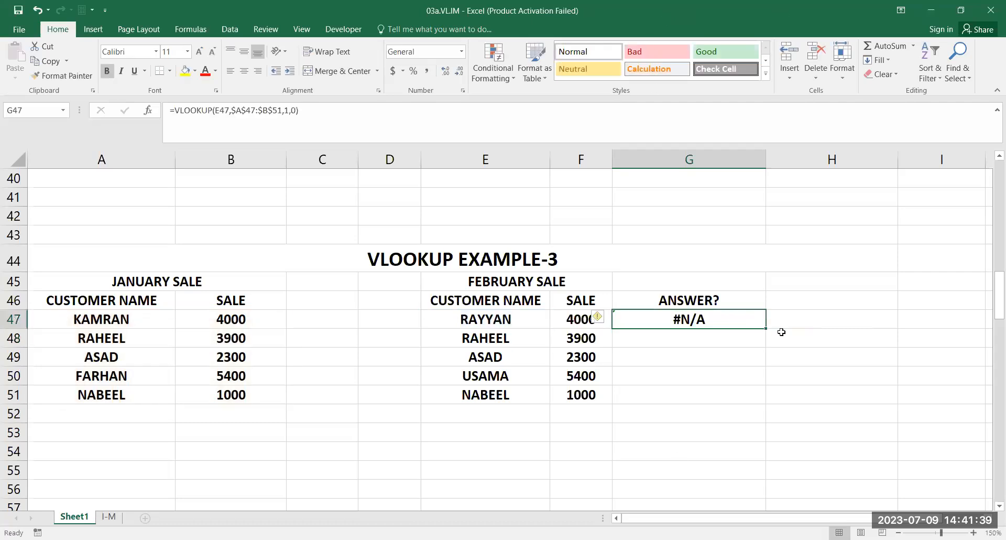
pyautogui.moveTo(766, 328); pyautogui.dragTo(762, 394)
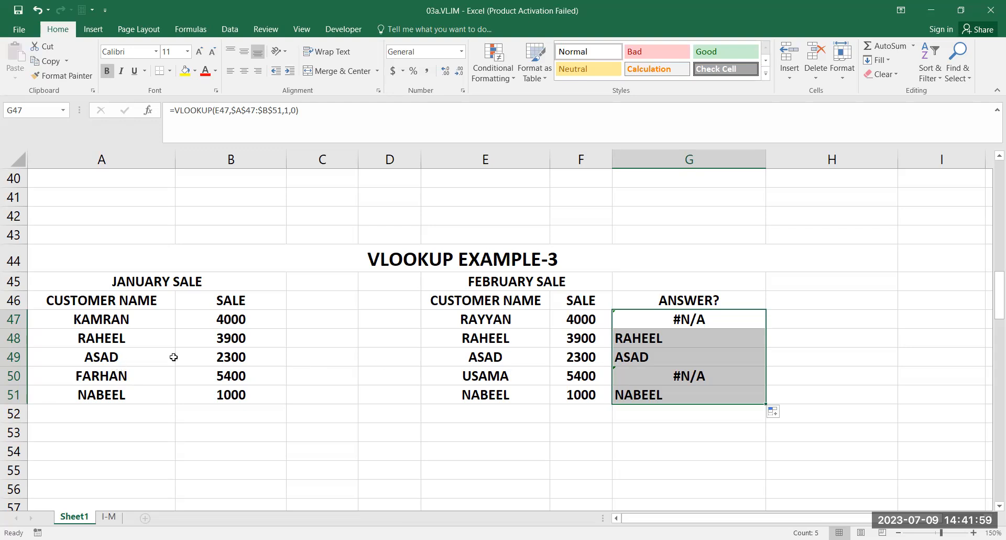
# - Try swapping the February customer names in E47 and E51 to test the lookup formulas, and undo both name changes
pyautogui.click(511, 395)
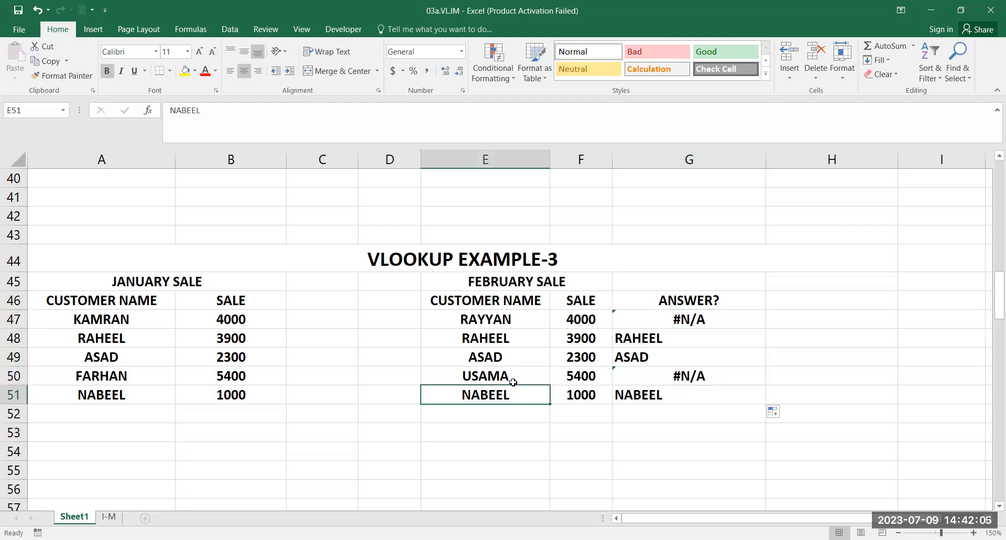
pyautogui.hotkey('ctrl', 'c')
pyautogui.click(524, 320)
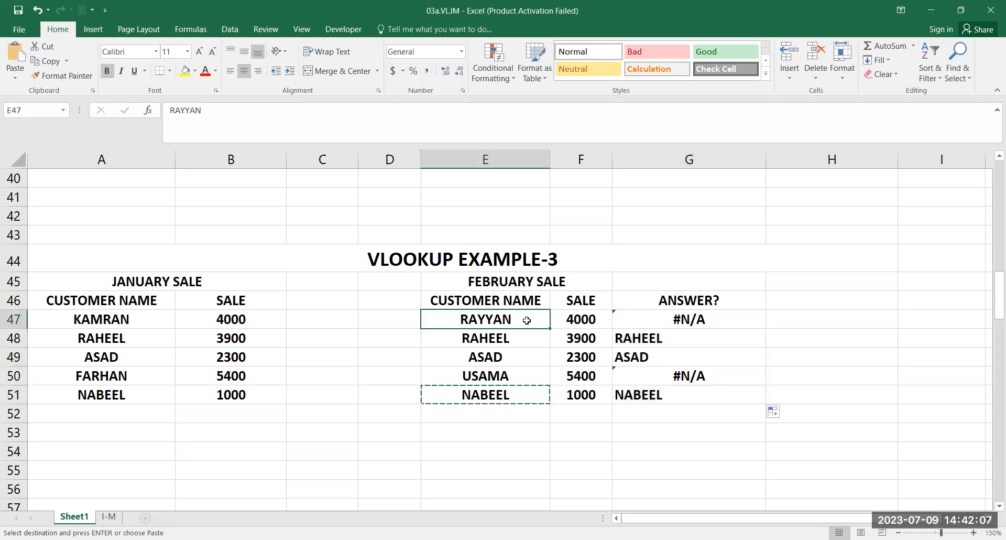
pyautogui.hotkey('ctrl', 'v')
pyautogui.click(514, 388)
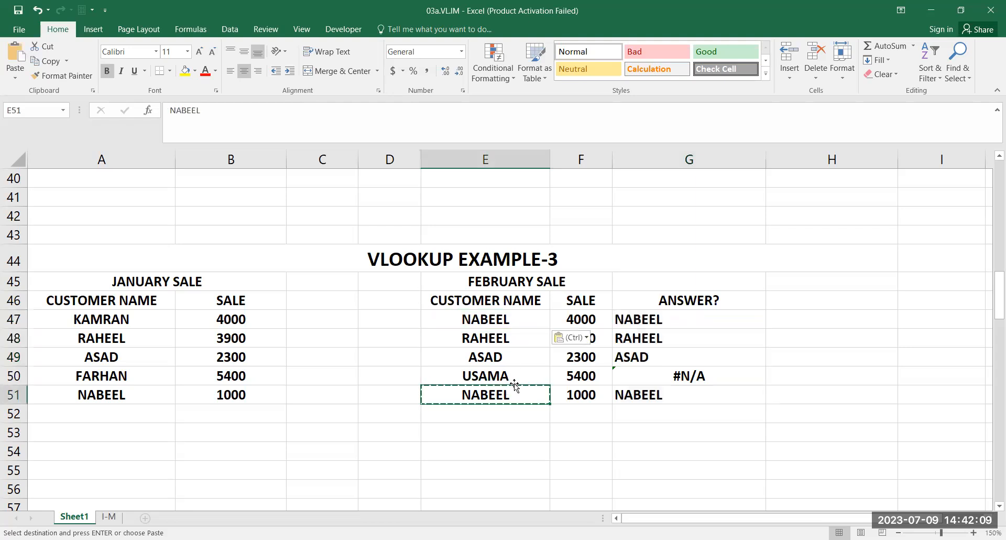
pyautogui.write('RA')
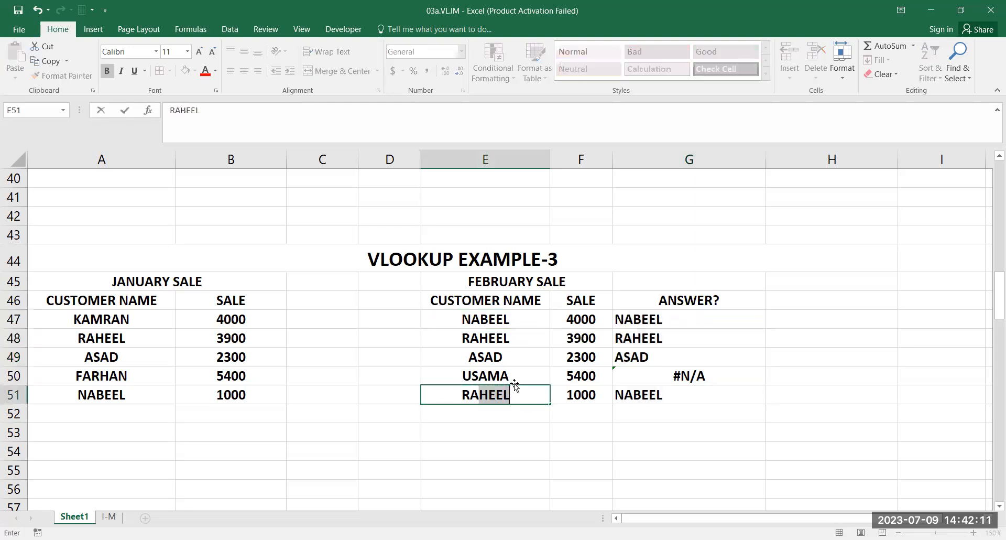
pyautogui.write('YYAN')
pyautogui.press('Return')
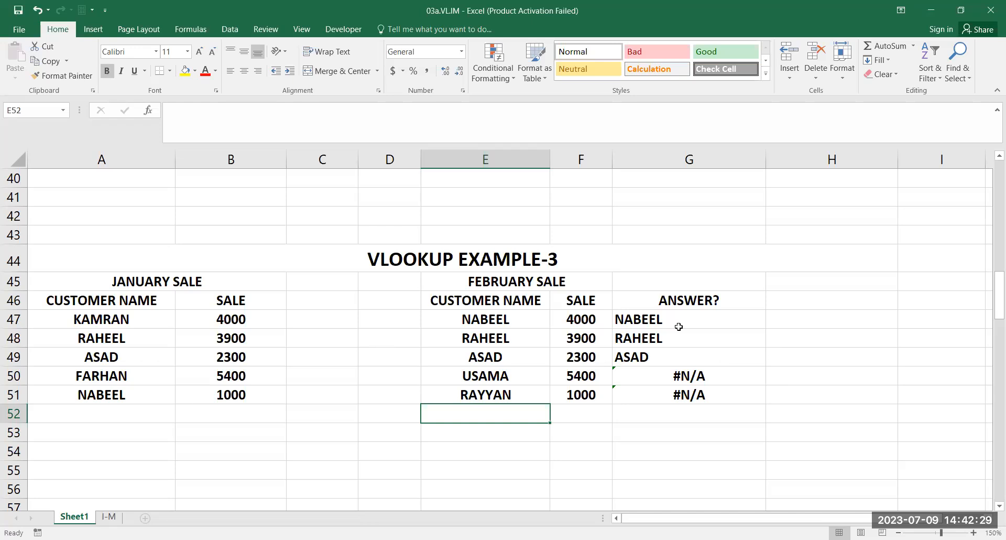
pyautogui.hotkey('ctrl', 'z')
pyautogui.hotkey('ctrl', 'z')
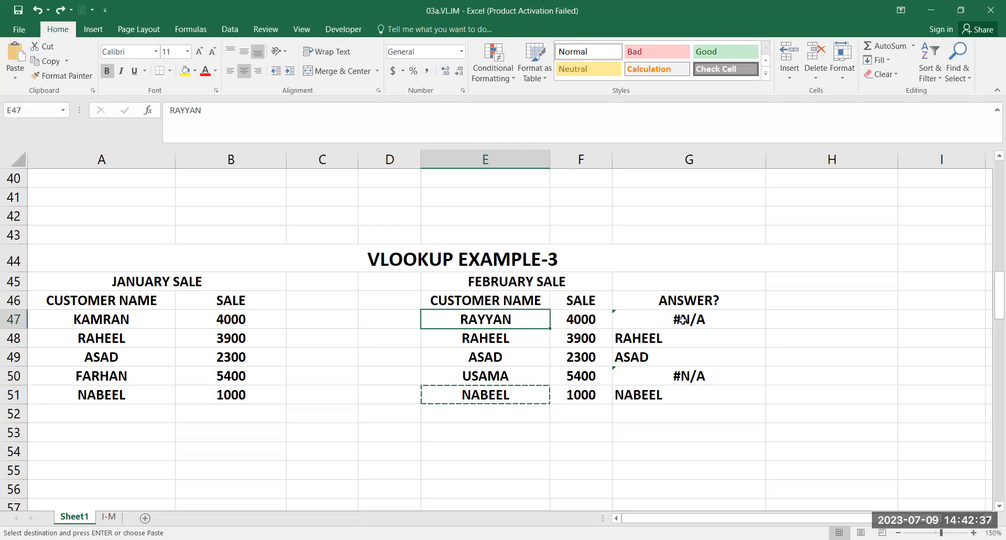
# - Examine the lookup value, table array and closing arguments of the G47 VLOOKUP formula, comparing the layout with the earlier VLOOKUP examples
pyautogui.click(682, 319)
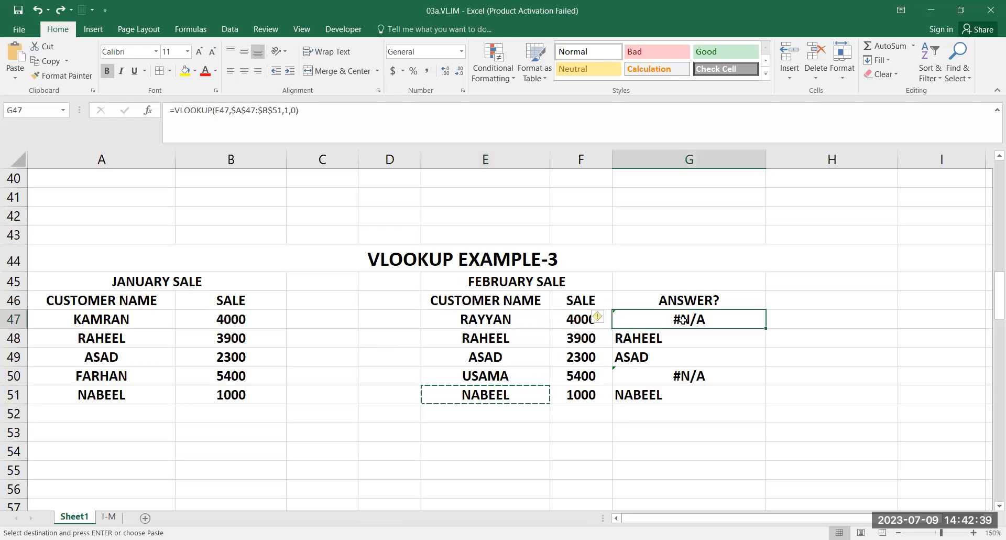
pyautogui.doubleClick(818, 321)
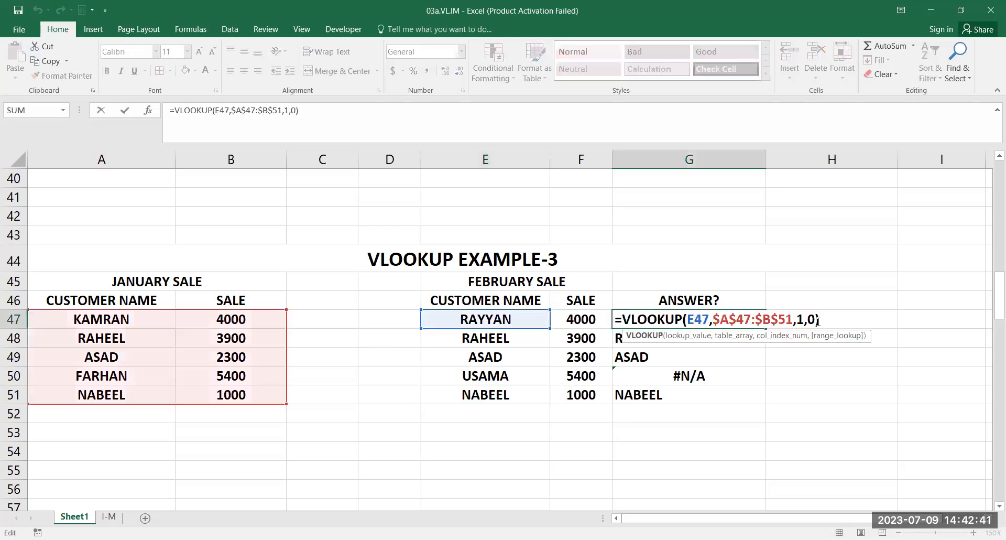
pyautogui.click(818, 322)
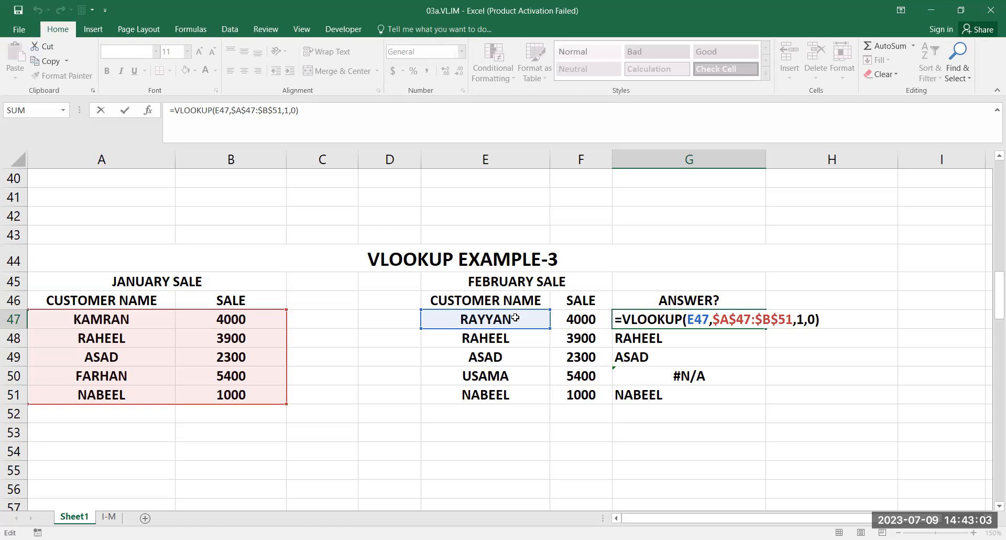
pyautogui.click(696, 321)
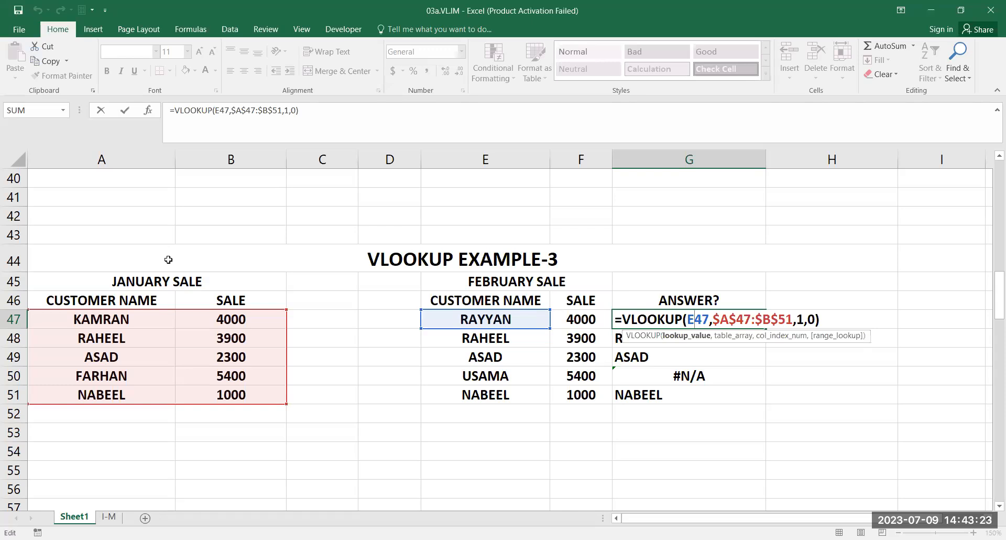
pyautogui.scroll(1, 461, 328)
pyautogui.scroll(10, 462, 328)
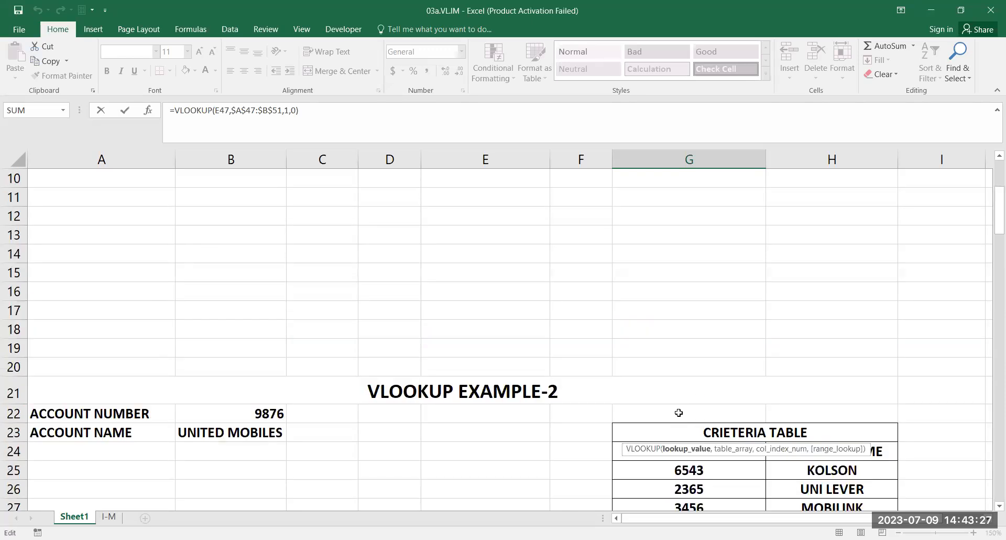
pyautogui.scroll(1, 672, 356)
pyautogui.scroll(3, 672, 355)
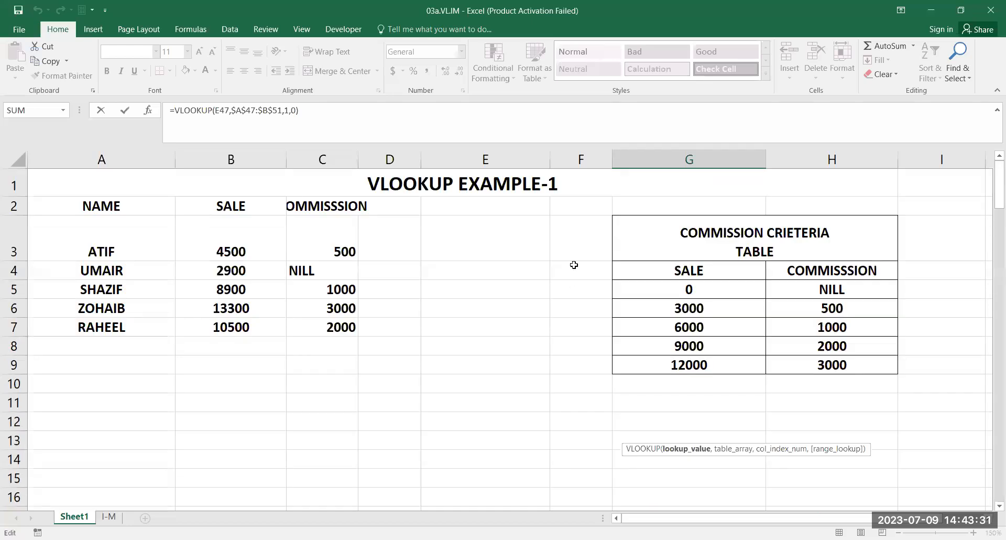
pyautogui.scroll(-9, 569, 290)
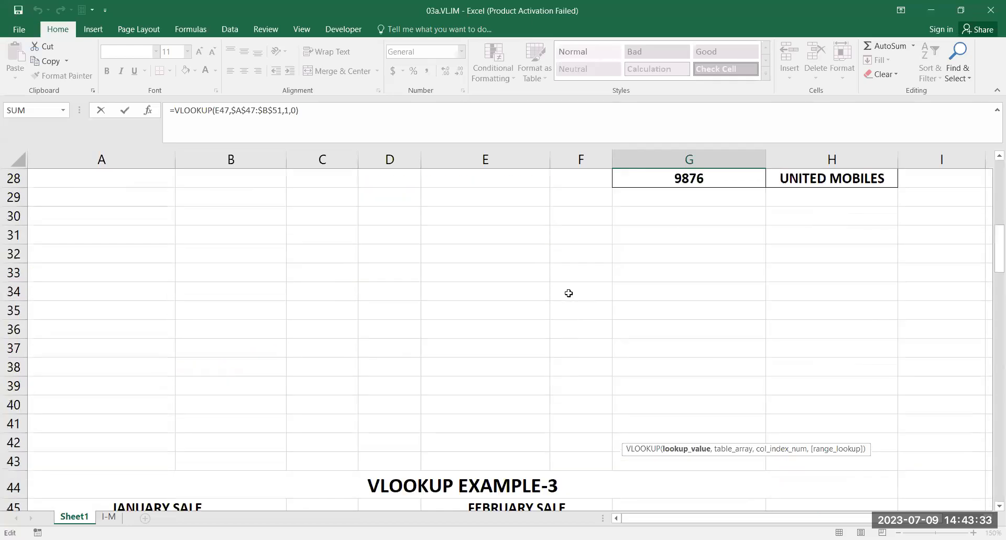
pyautogui.scroll(-5, 568, 293)
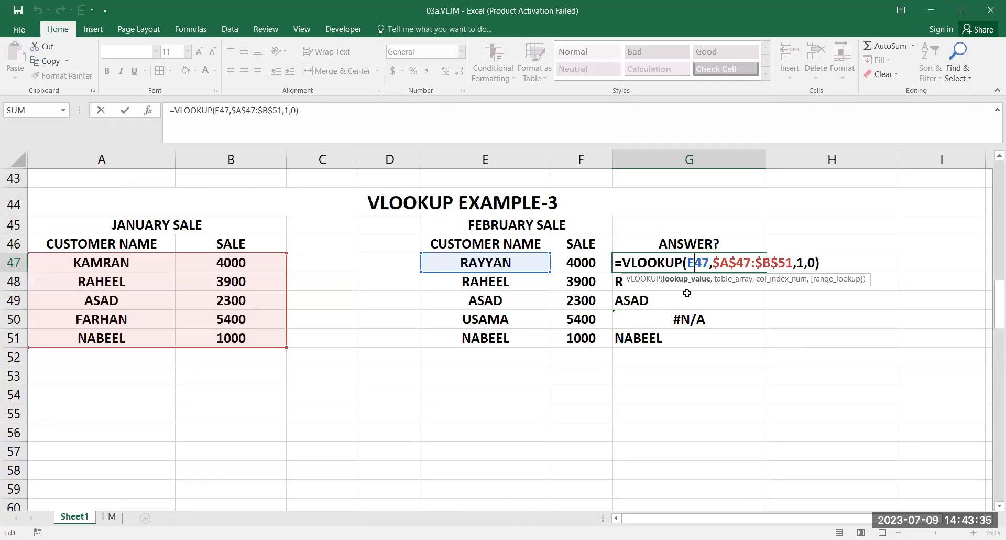
pyautogui.click(735, 263)
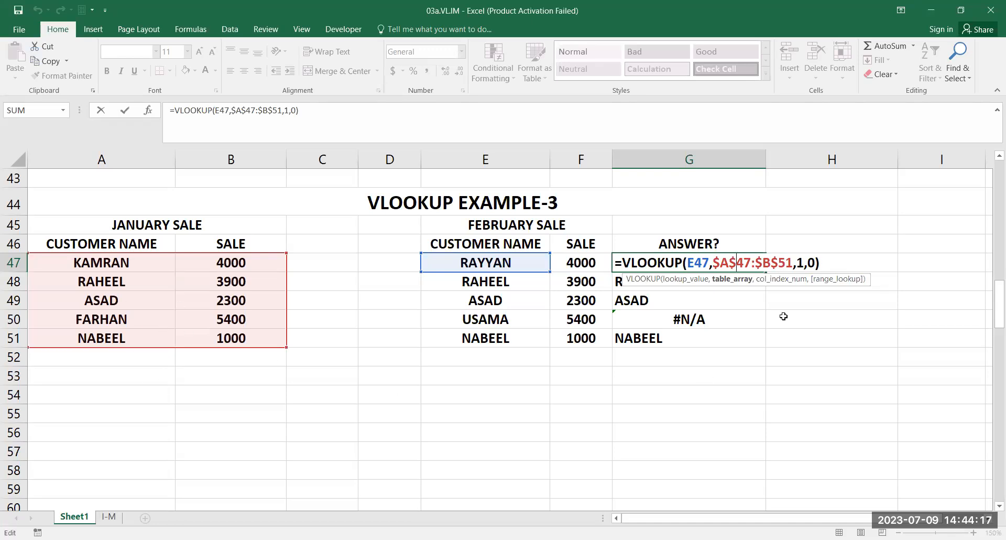
pyautogui.click(818, 261)
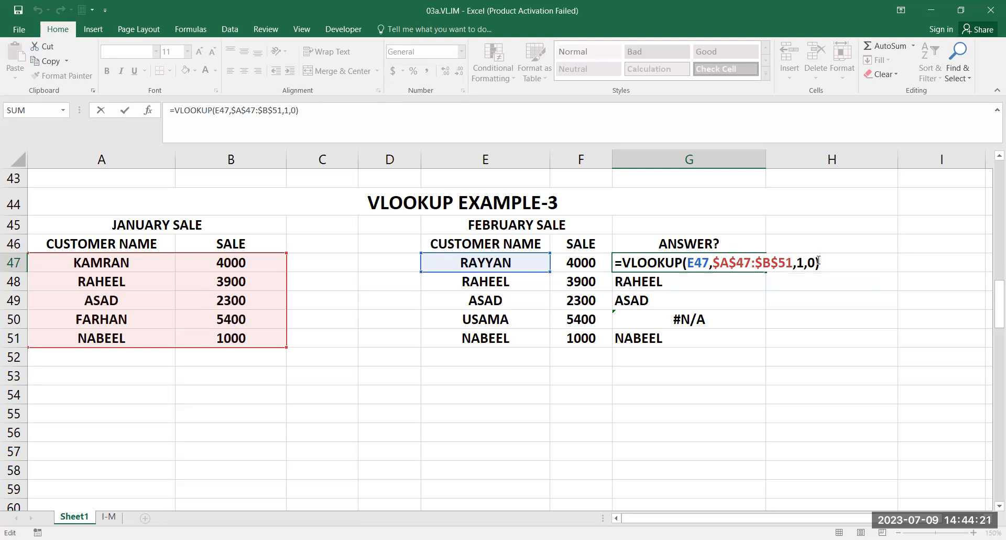
pyautogui.press('Return')
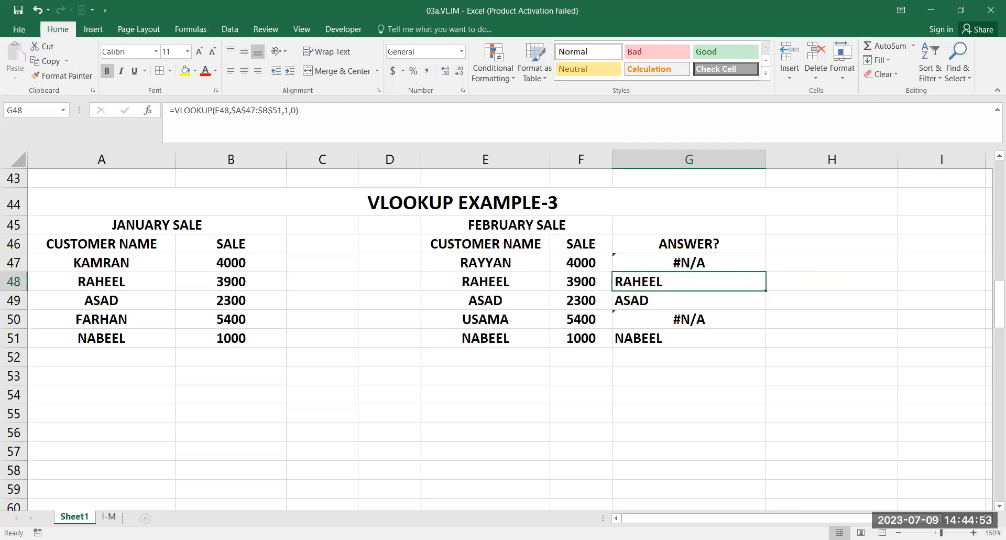
# - Check the first January customer in A47 against the G47 lookup result and its highlighted formula ranges
pyautogui.hscroll(3, 503, 329)
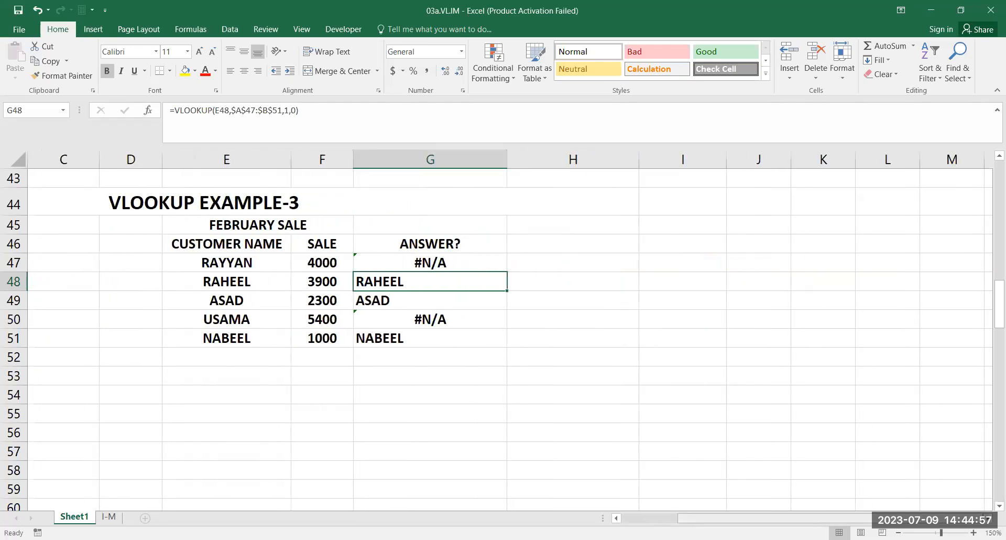
pyautogui.click(579, 255)
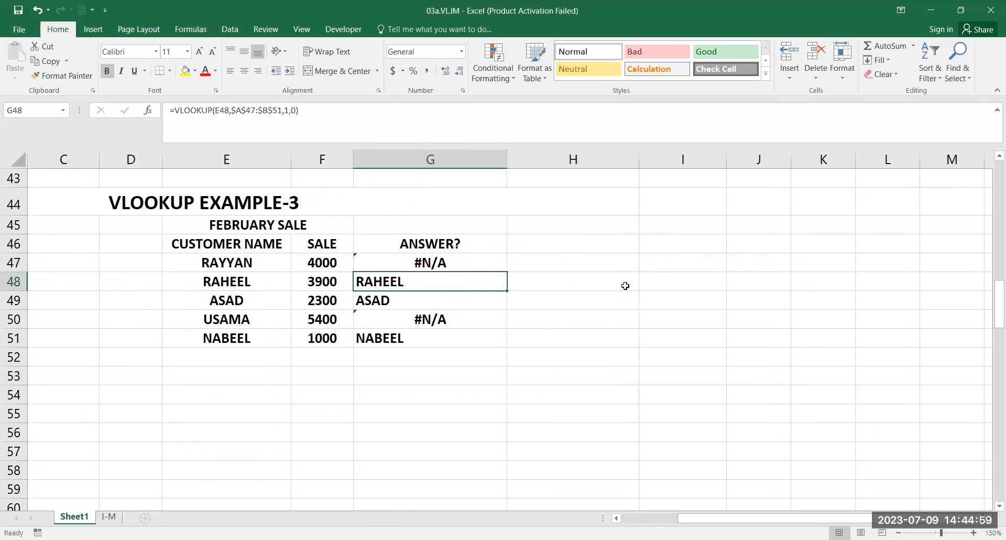
pyautogui.moveTo(841, 518); pyautogui.dragTo(785, 518)
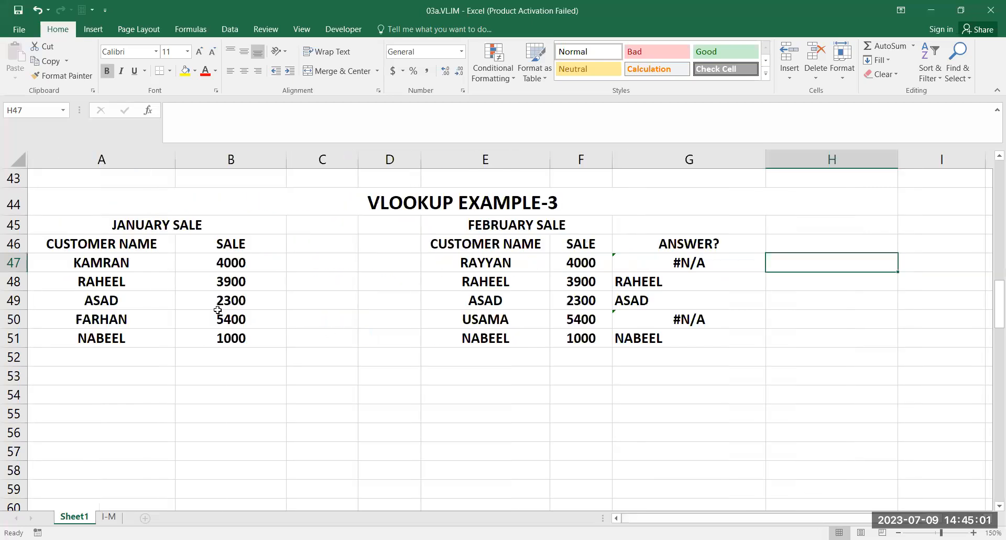
pyautogui.click(127, 262)
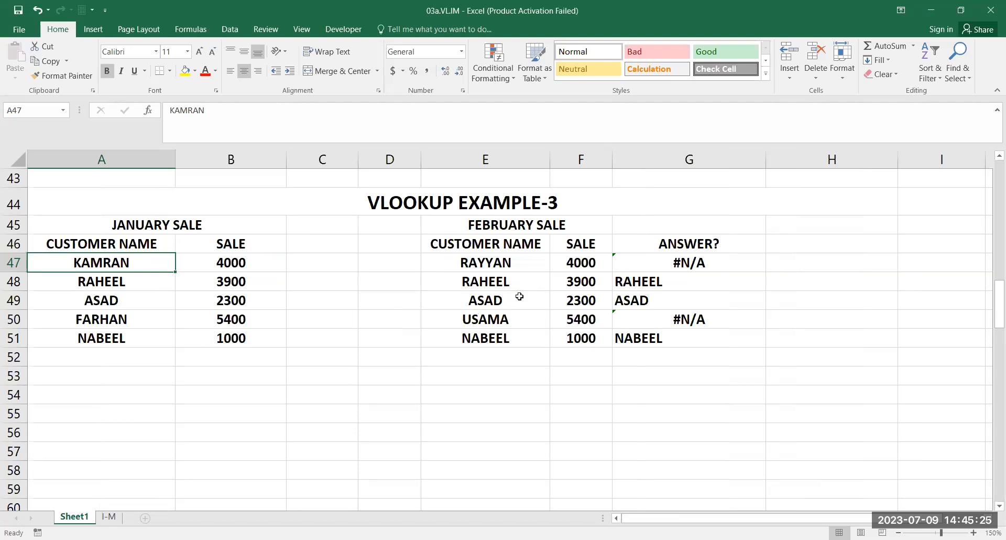
pyautogui.click(703, 267)
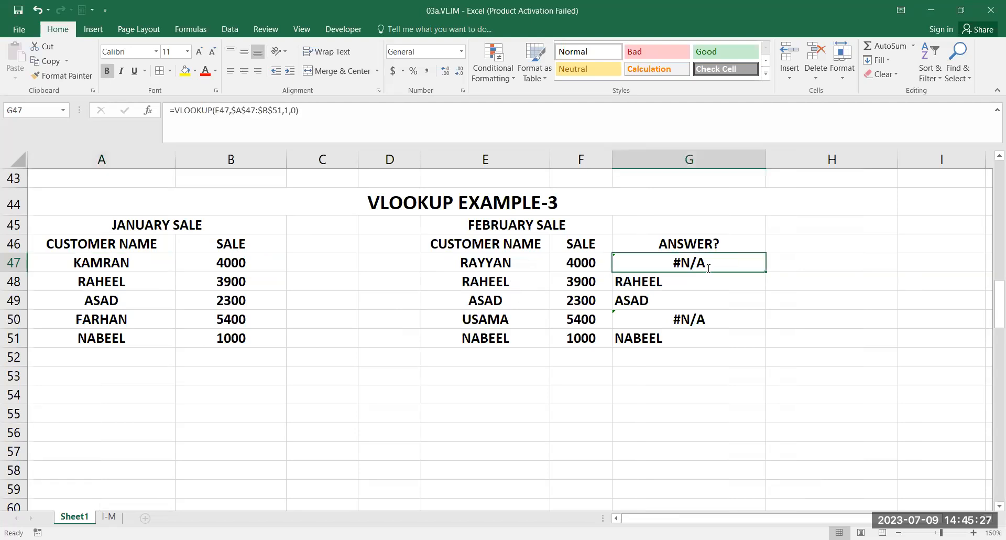
pyautogui.doubleClick(709, 268)
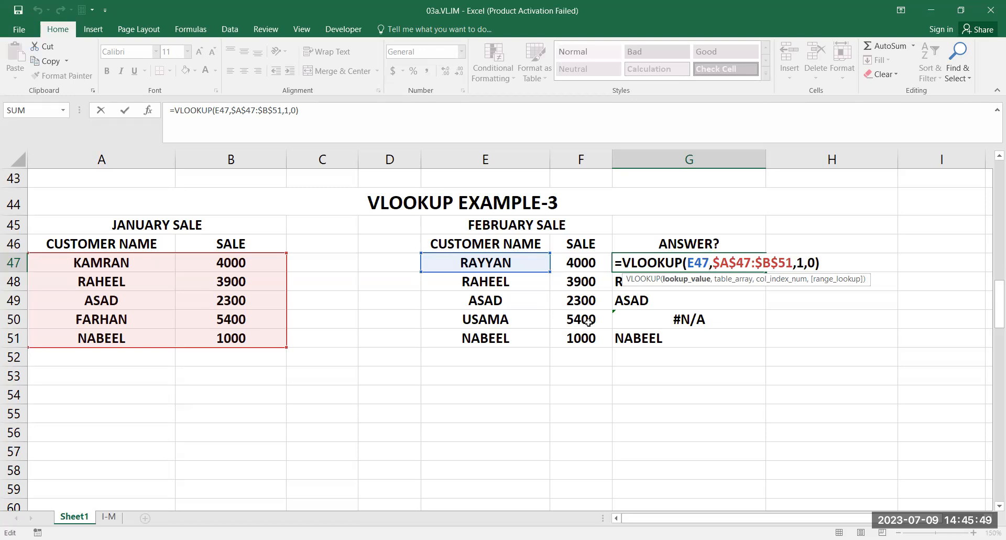
pyautogui.hotkey('ctrl', 'Return')
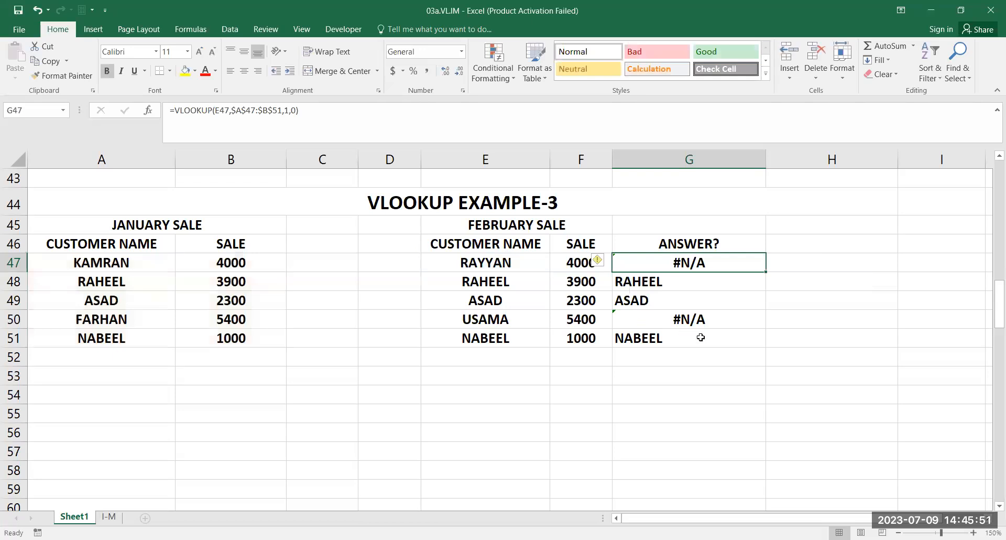
# - Widen column C to fit the commission heading in HLOOKUP Example-1, and narrow columns A, B and G
pyautogui.click(523, 388)
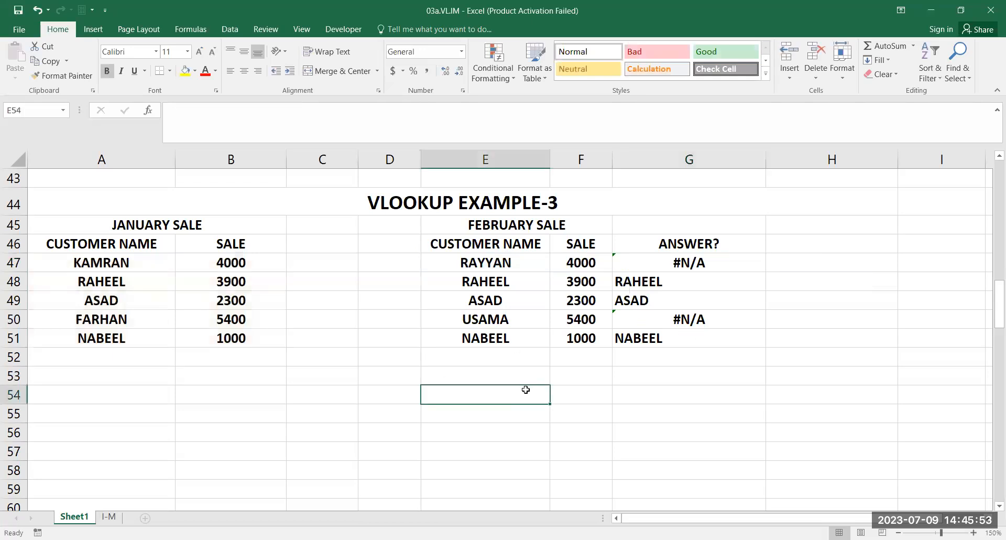
pyautogui.scroll(-4, 526, 389)
pyautogui.scroll(-2, 527, 390)
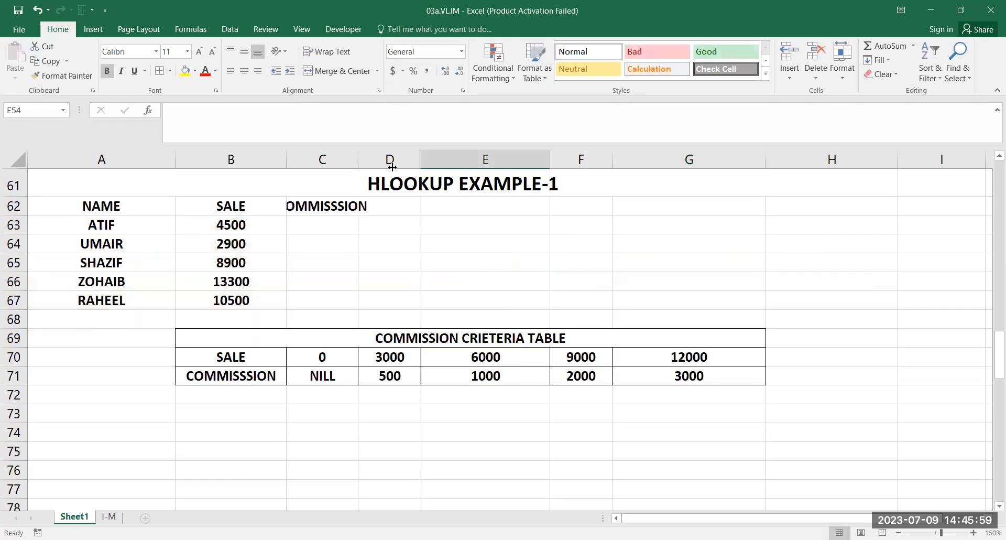
pyautogui.moveTo(392, 167); pyautogui.dragTo(392, 166)
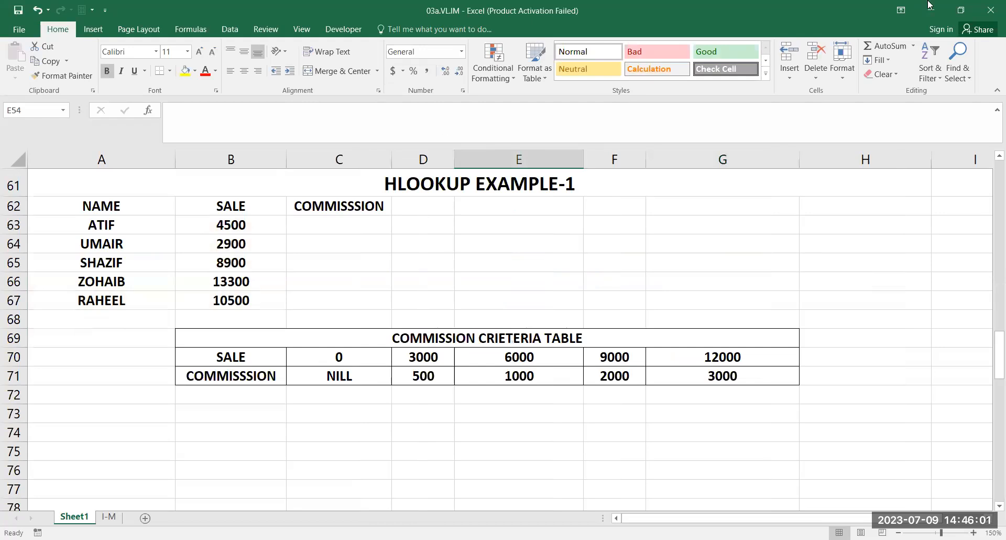
pyautogui.click(908, 9)
pyautogui.moveTo(123, 176); pyautogui.dragTo(124, 175)
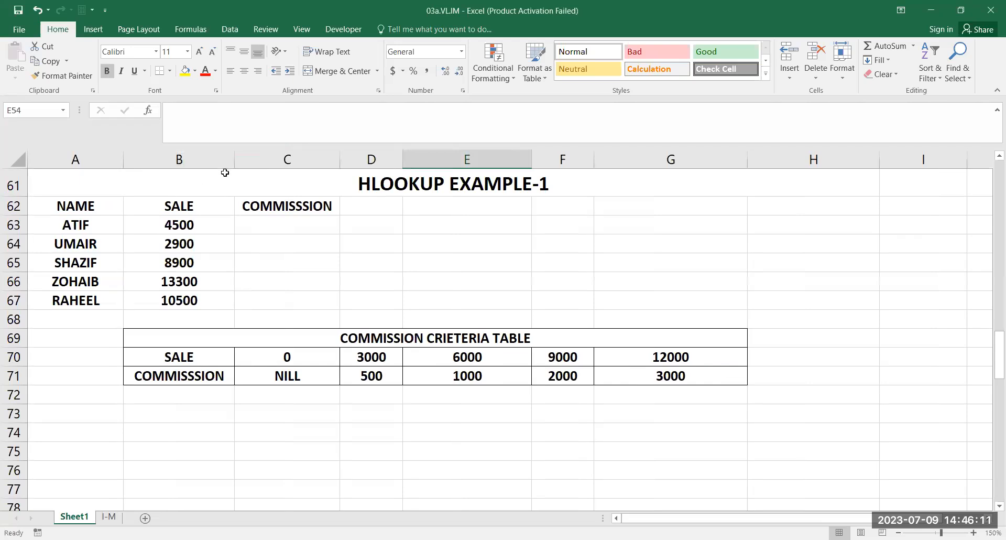
pyautogui.moveTo(234, 162); pyautogui.dragTo(225, 160)
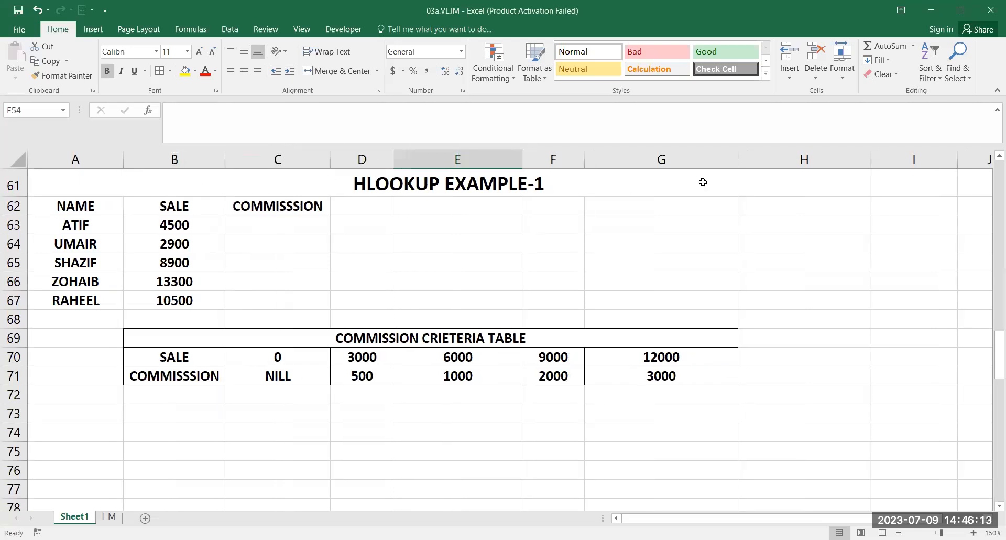
pyautogui.moveTo(737, 160); pyautogui.dragTo(678, 161)
# - Examine the horizontal layout of the HLOOKUP Example-1 commission criteria table, especially the SALE row B70:G70
pyautogui.moveTo(170, 343); pyautogui.dragTo(536, 395)
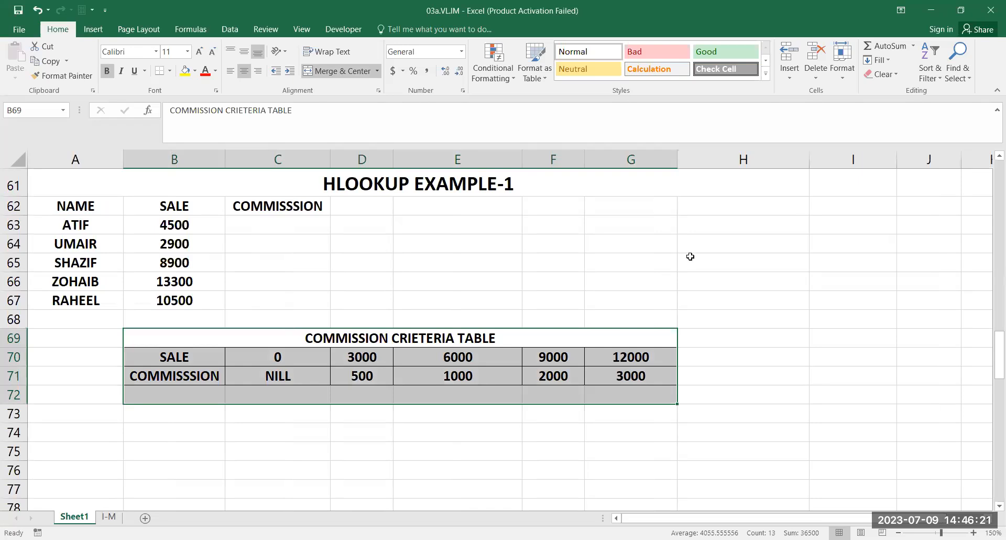
pyautogui.moveTo(720, 228); pyautogui.dragTo(732, 318)
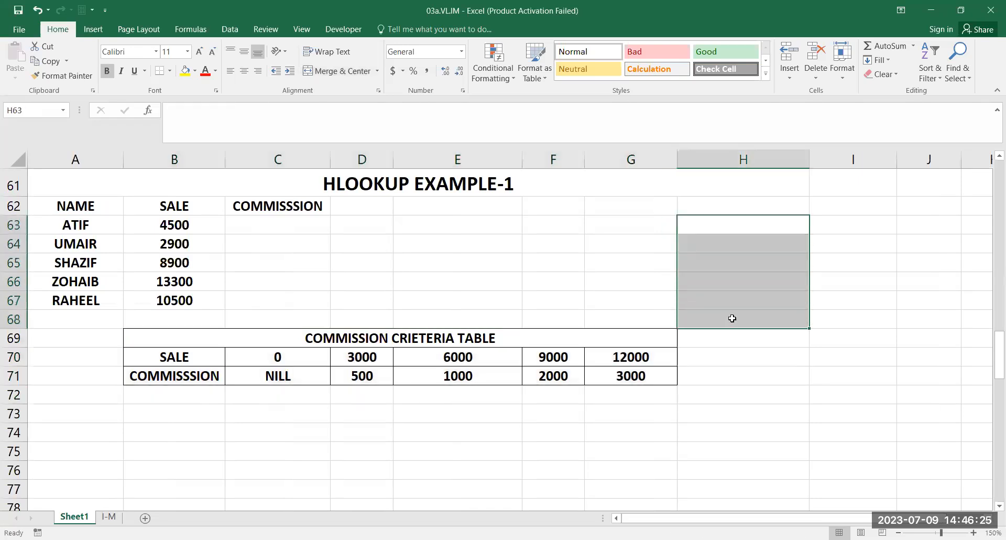
pyautogui.click(600, 294)
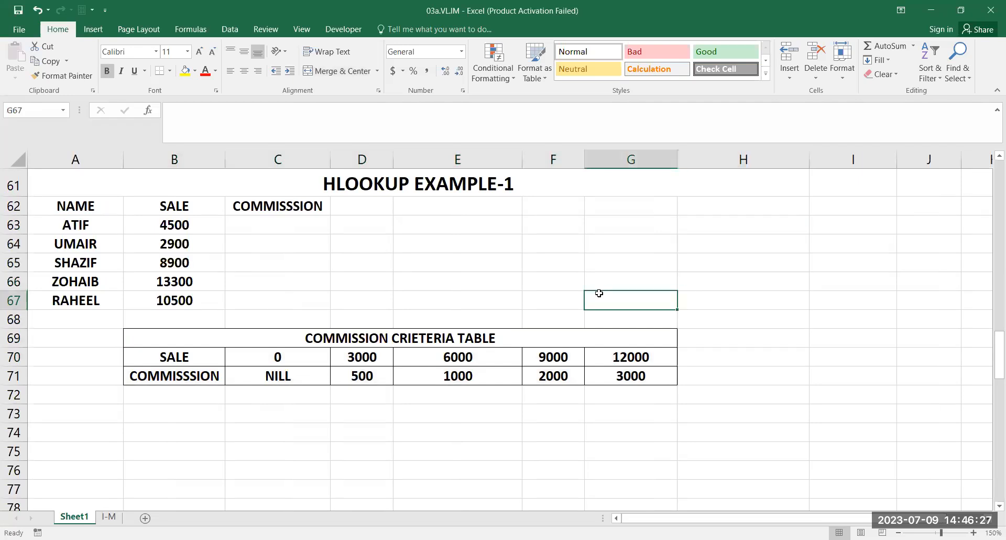
pyautogui.moveTo(170, 357); pyautogui.dragTo(614, 362)
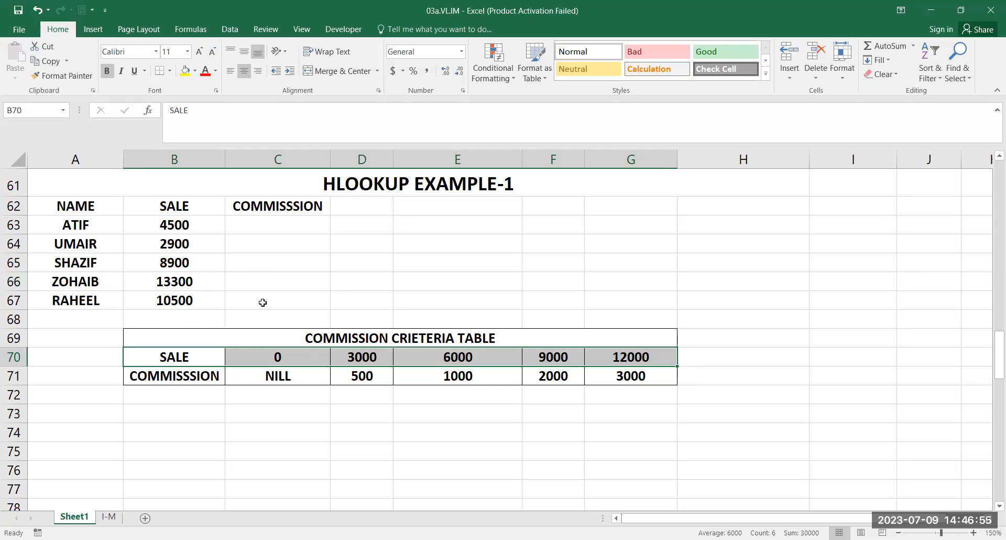
pyautogui.click(506, 303)
# - Review the vertical layout of the criteria tables in VLOOKUP Example-1 and Example-2 for comparison with the horizontal table
pyautogui.scroll(14, 549, 340)
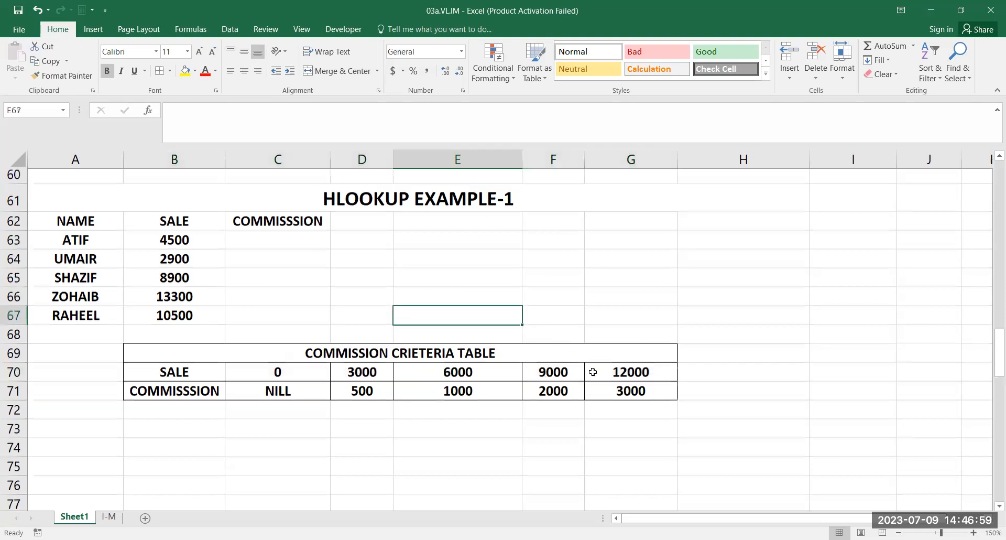
pyautogui.scroll(6, 607, 394)
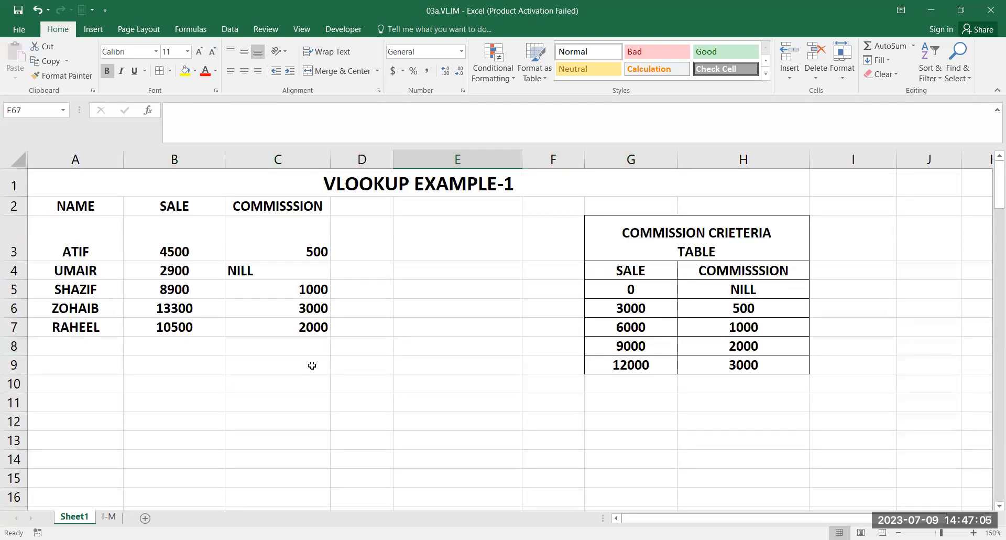
pyautogui.moveTo(639, 274); pyautogui.dragTo(623, 442)
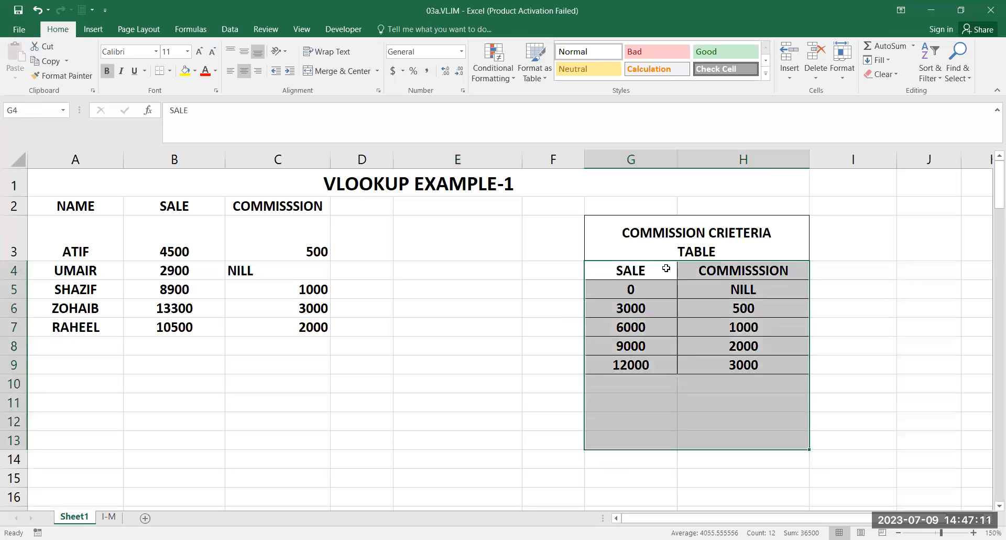
pyautogui.moveTo(665, 268); pyautogui.dragTo(695, 417)
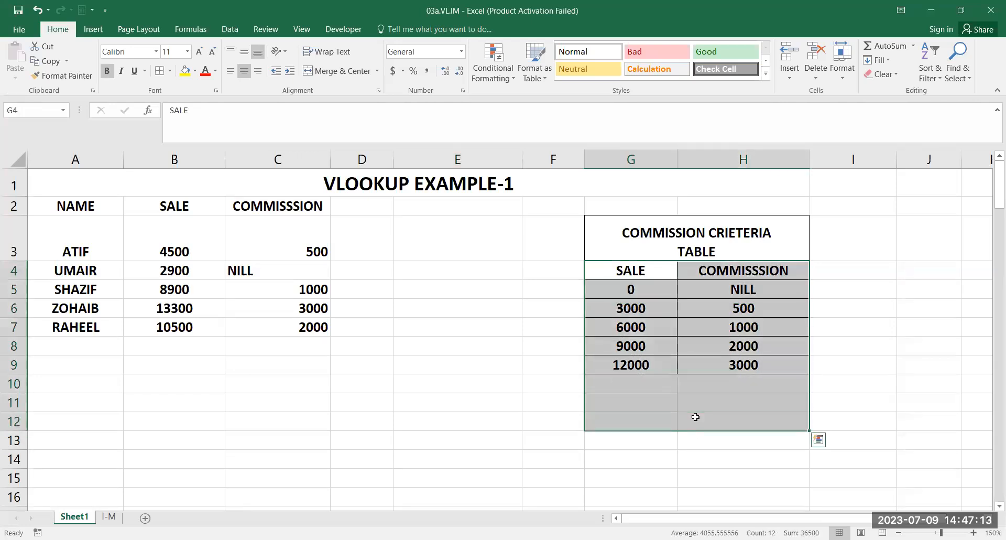
pyautogui.scroll(-9, 546, 468)
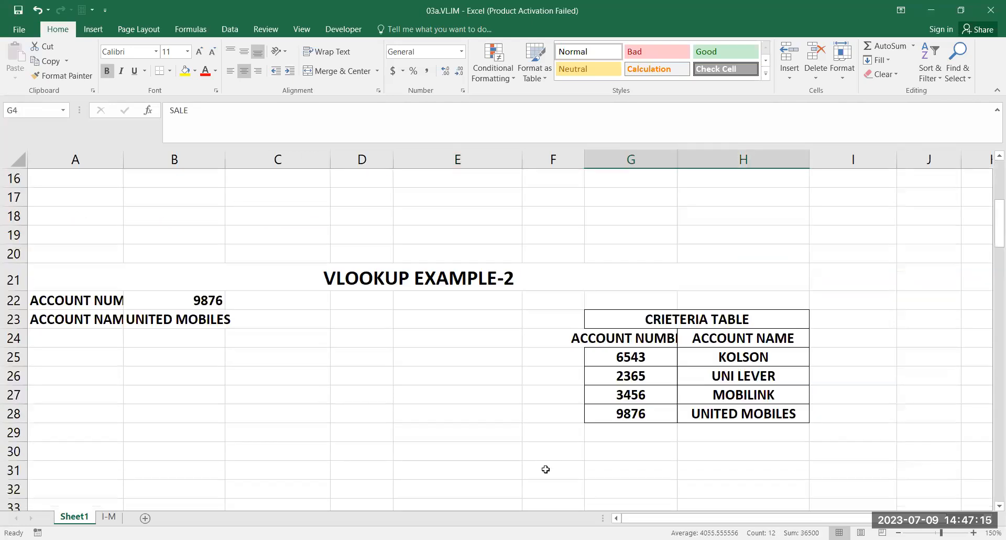
# - Return to HLOOKUP Example-1 and examine how its SALE values run across row 70 instead of down a column
pyautogui.scroll(-10, 545, 469)
pyautogui.scroll(2, 546, 469)
pyautogui.click(647, 342)
pyautogui.moveTo(178, 413); pyautogui.dragTo(615, 393)
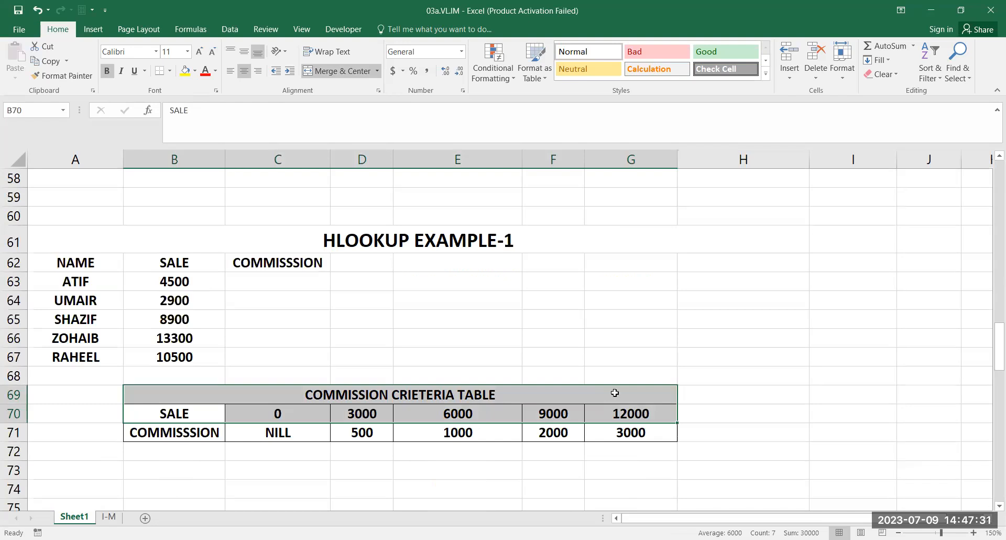
pyautogui.click(731, 301)
pyautogui.moveTo(742, 267); pyautogui.dragTo(746, 382)
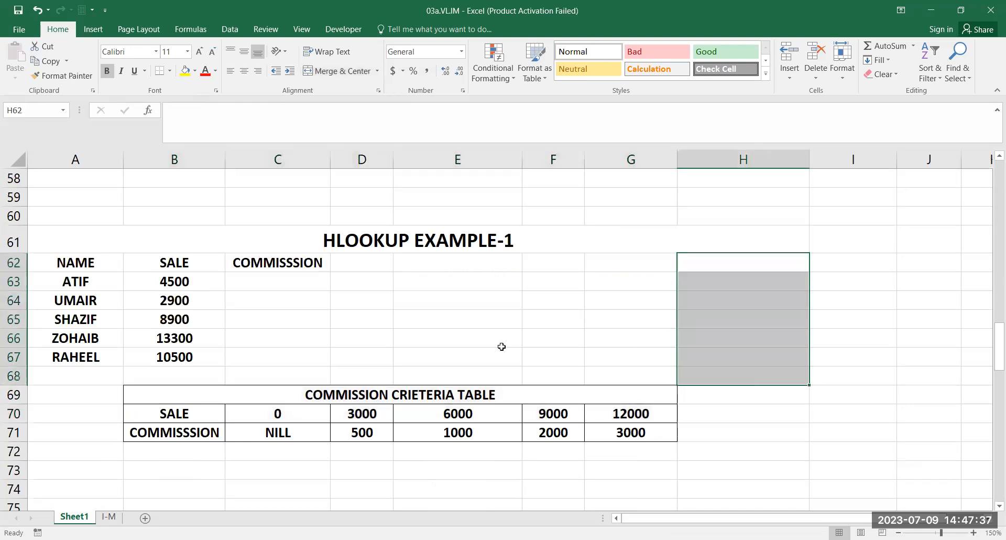
pyautogui.moveTo(174, 414); pyautogui.dragTo(631, 414)
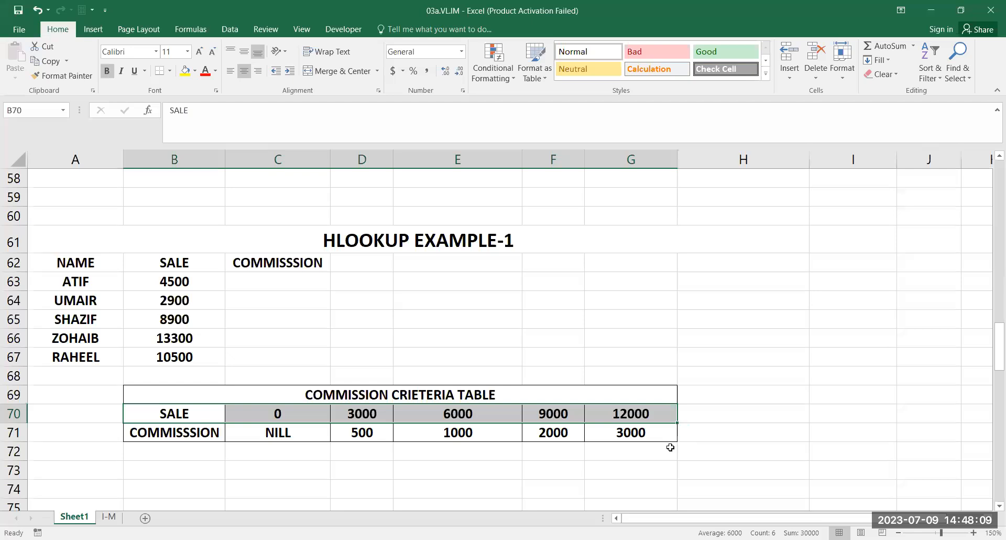
# - Compare a vertical column range such as H62:H68 with the horizontal commission criteria table in HLOOKUP Example-1
pyautogui.click(730, 278)
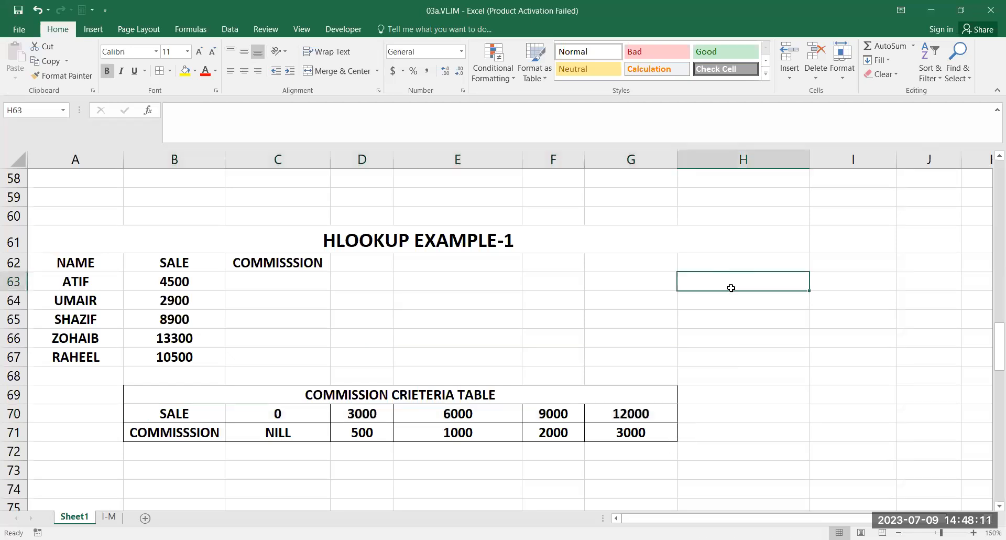
pyautogui.click(716, 264)
pyautogui.moveTo(716, 264); pyautogui.dragTo(732, 378)
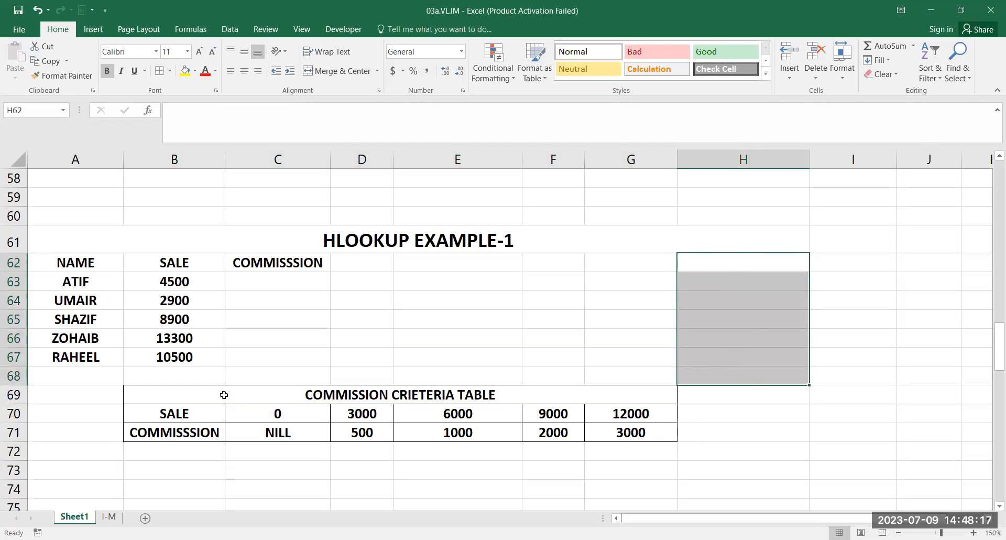
pyautogui.moveTo(195, 412)
pyautogui.mouseDown()
pyautogui.moveTo(461, 412)
pyautogui.moveTo(623, 399)
pyautogui.mouseUp()
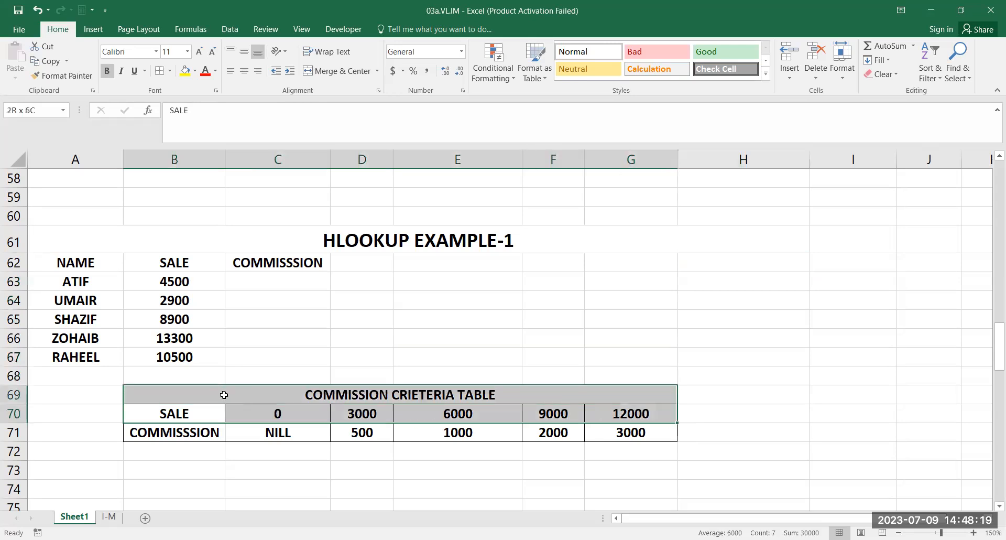
pyautogui.moveTo(224, 395); pyautogui.dragTo(224, 395)
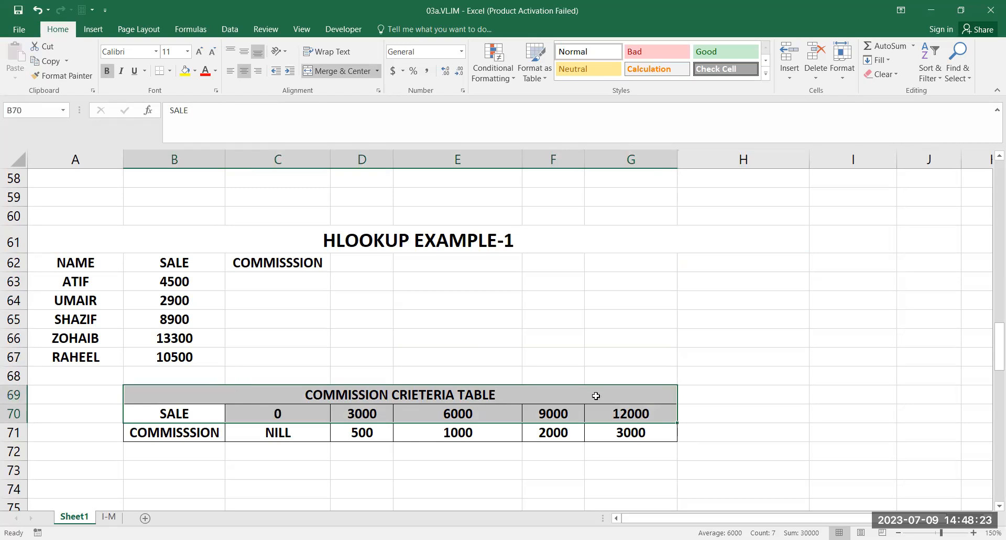
pyautogui.click(582, 356)
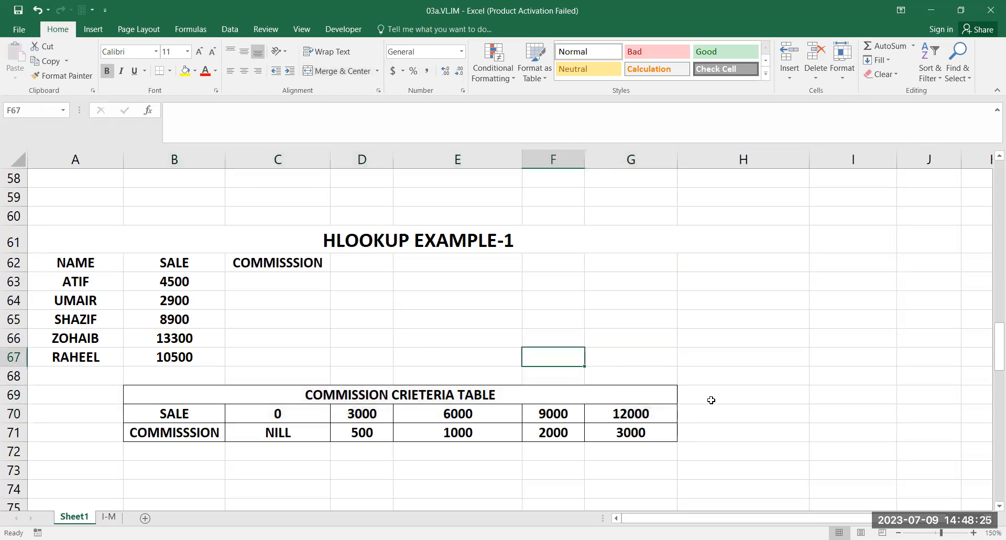
# - Start an HLOOKUP formula in C63 with the sale in B63 as the lookup value
pyautogui.click(293, 284)
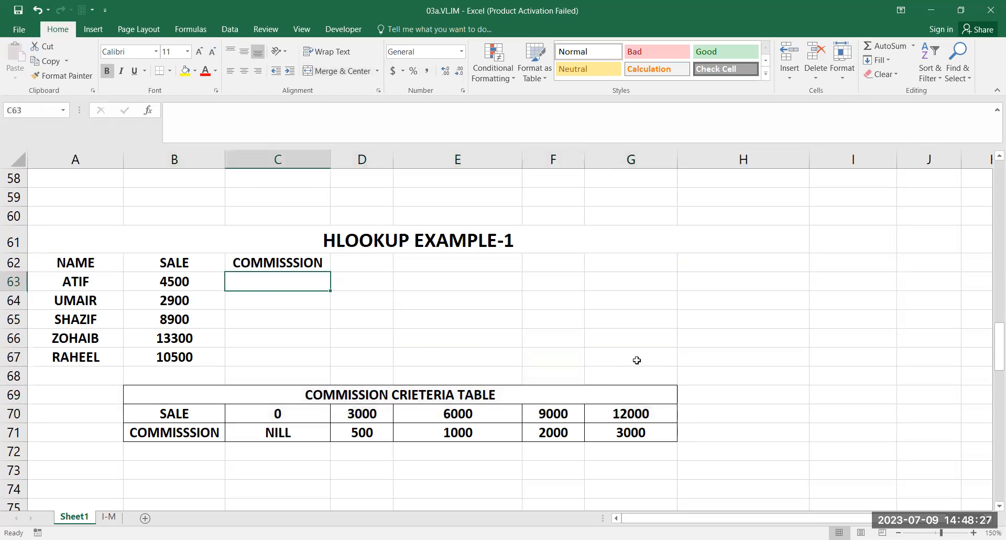
pyautogui.write('=')
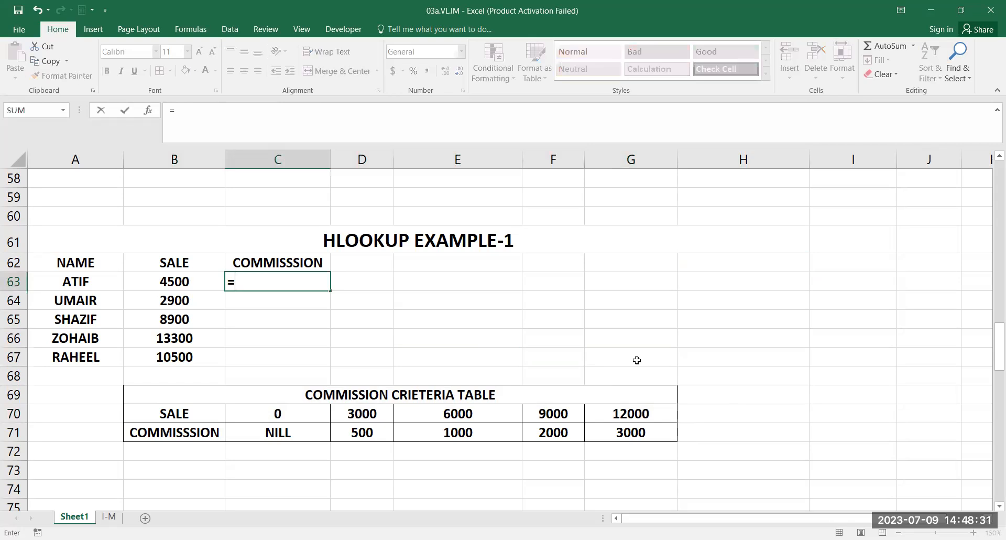
pyautogui.write('HLOOKUP(')
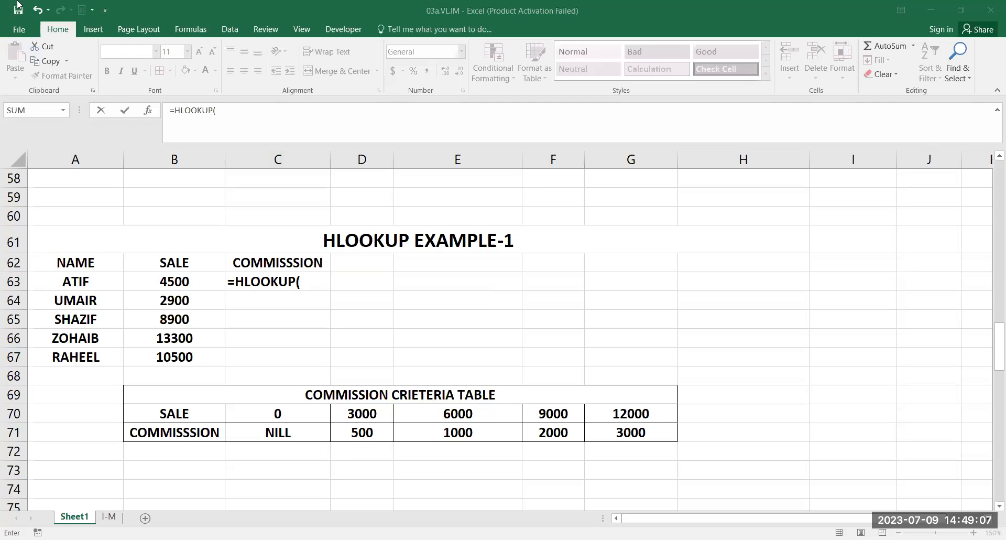
pyautogui.click(222, 282)
pyautogui.write(',')
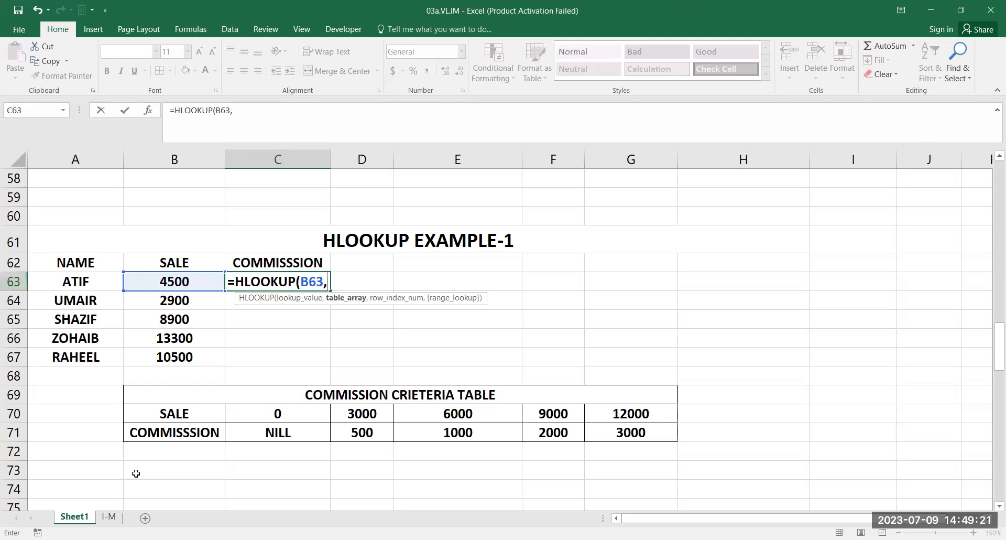
# - Complete the C63 formula with the absolute table range $B$70:$G$71 and row index 2
pyautogui.hotkey('ctrl', 'Down')
pyautogui.press('Left')
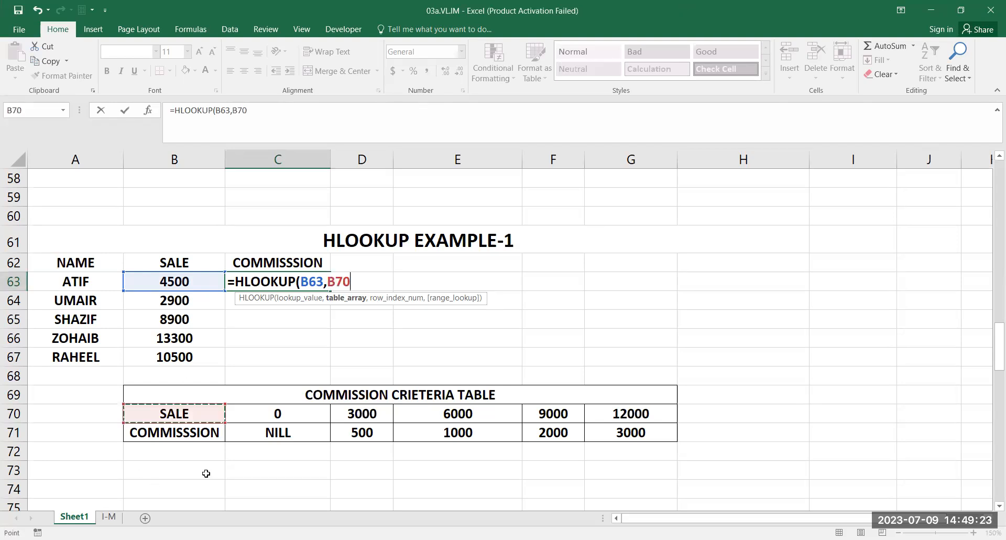
pyautogui.hotkey('ctrl', 'shift', 'Right')
pyautogui.hotkey('ctrl', 'shift', 'Down')
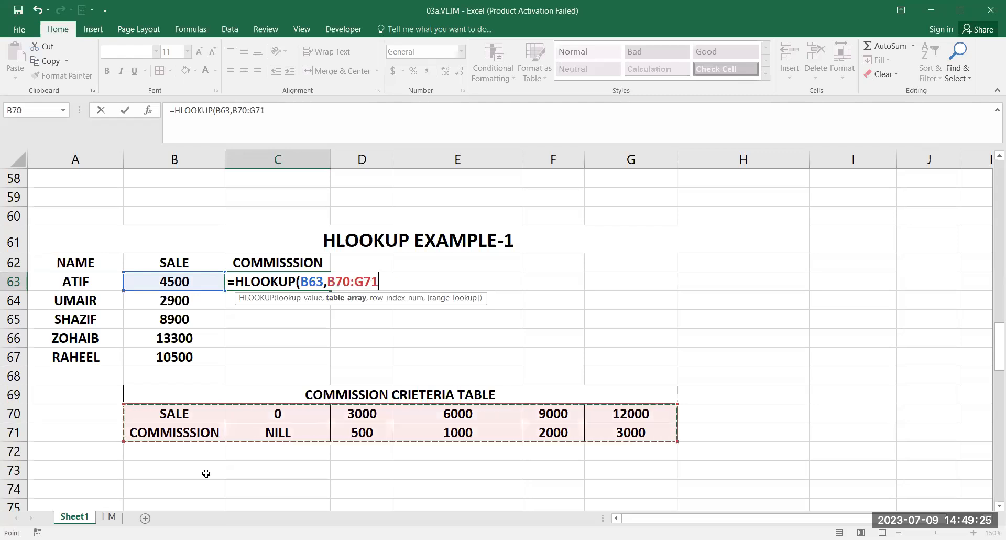
pyautogui.press('F4')
pyautogui.write(',')
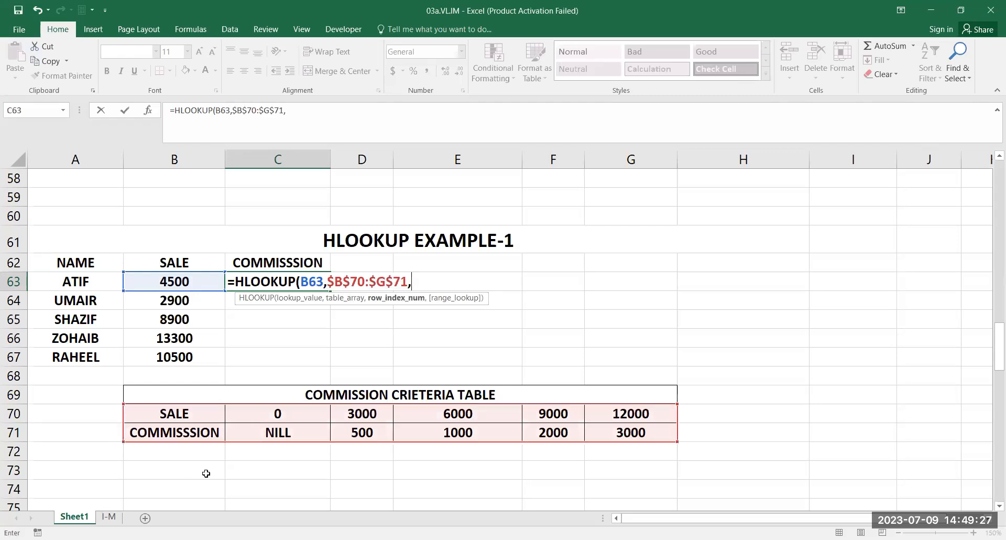
pyautogui.write('2)')
pyautogui.press('Return')
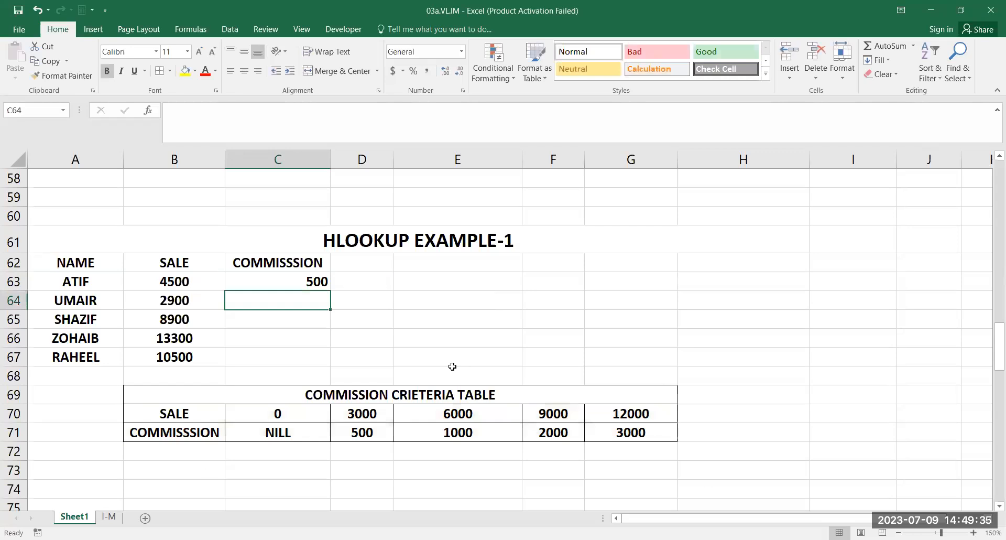
# - Fill the HLOOKUP formula from C63 down through C67 for the remaining sales
pyautogui.click(323, 286)
pyautogui.moveTo(330, 291); pyautogui.dragTo(327, 362)
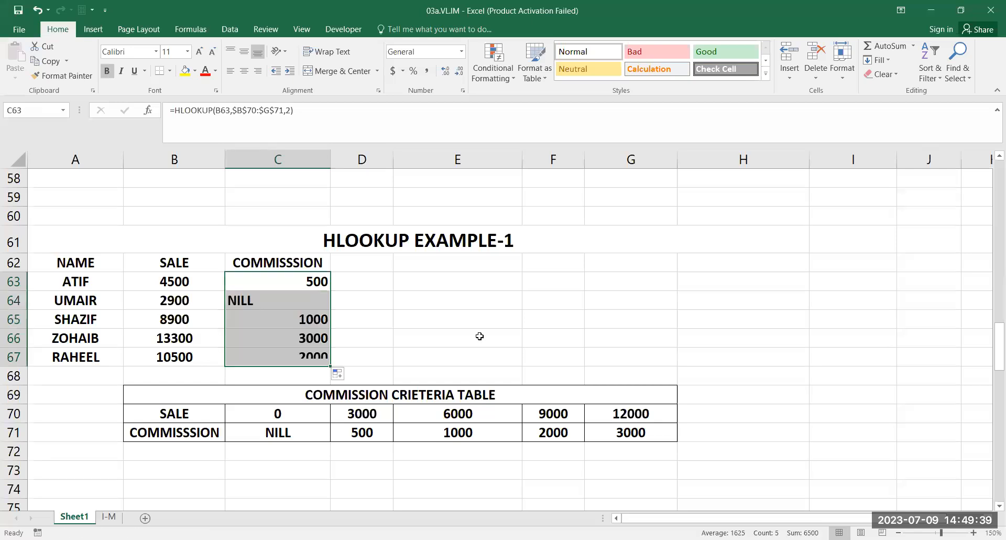
pyautogui.click(479, 336)
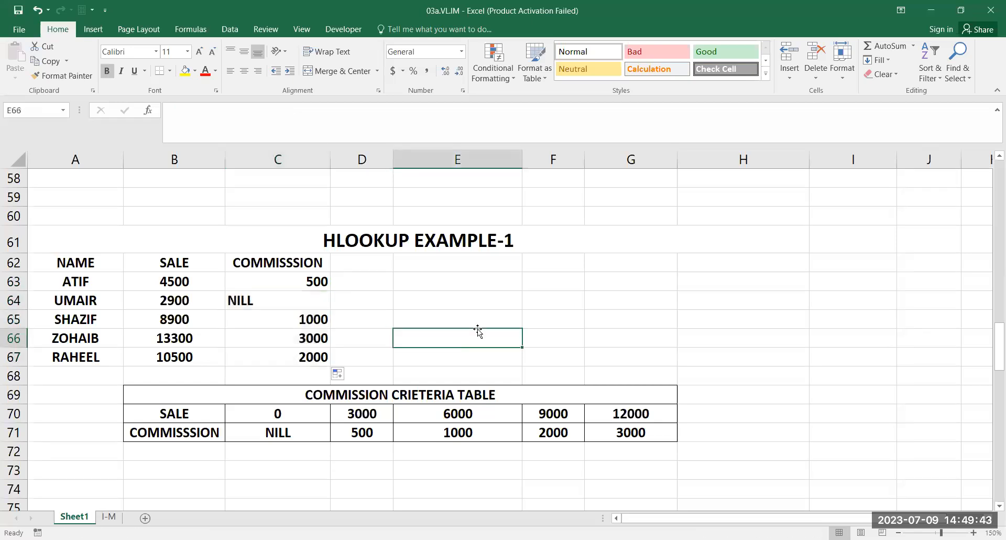
# - Compare the HLOOKUP Example-1 commissions with those in VLOOKUP Example-1, and review the horizontal SALE values in row 70
pyautogui.scroll(13, 477, 328)
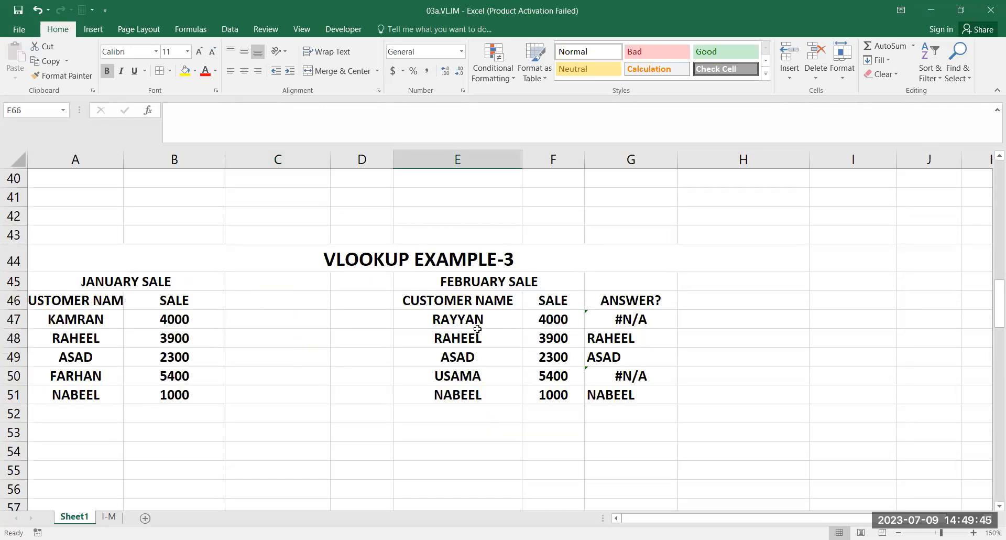
pyautogui.scroll(6, 477, 329)
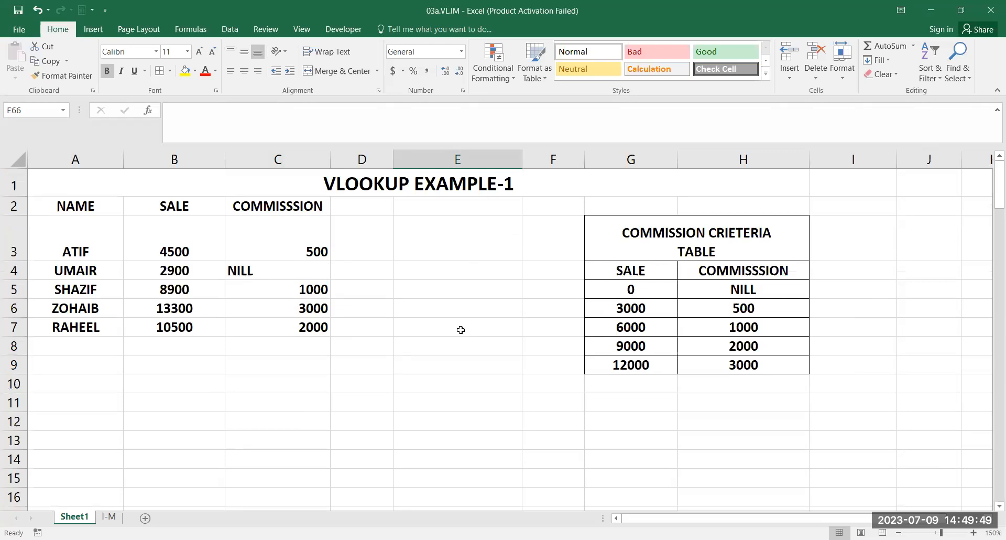
pyautogui.scroll(-17, 461, 330)
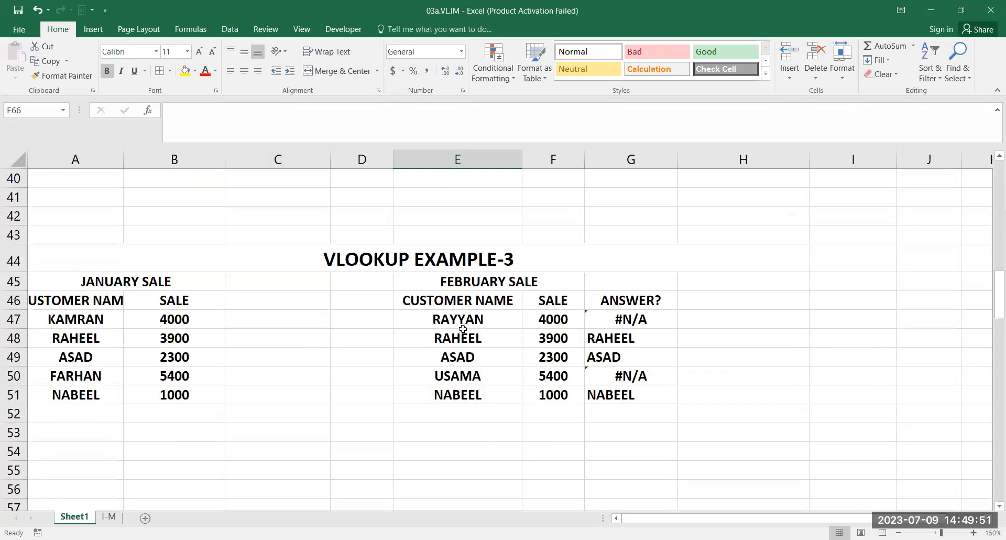
pyautogui.scroll(-3, 467, 321)
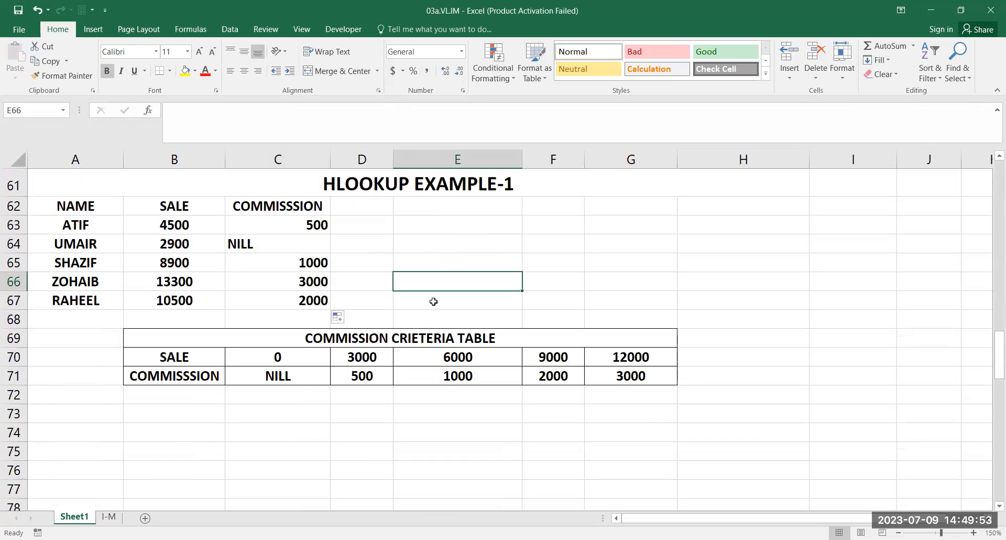
pyautogui.click(707, 223)
pyautogui.moveTo(314, 356); pyautogui.dragTo(689, 358)
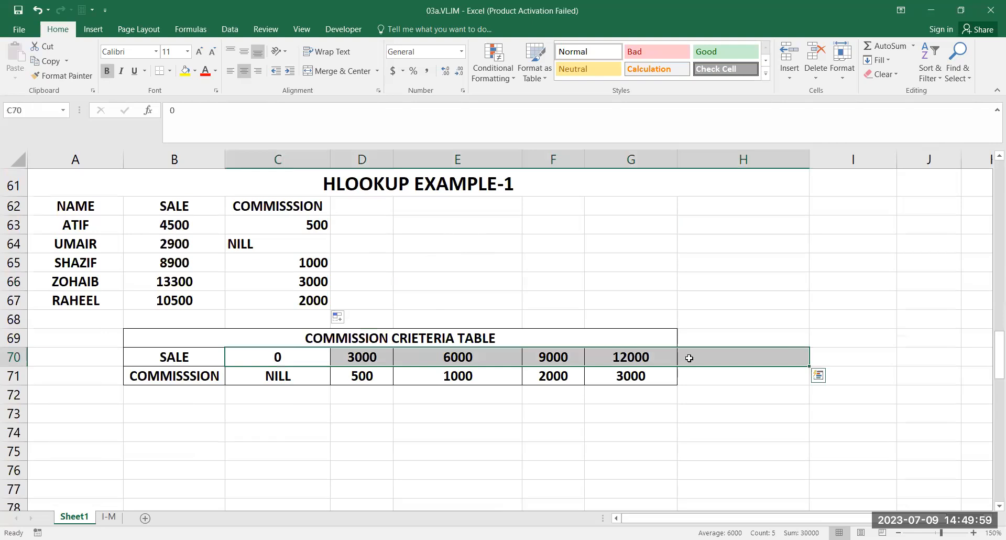
# - Review the HLOOKUP formula in C63 and the ranges it references, leaving it as it is
pyautogui.doubleClick(288, 228)
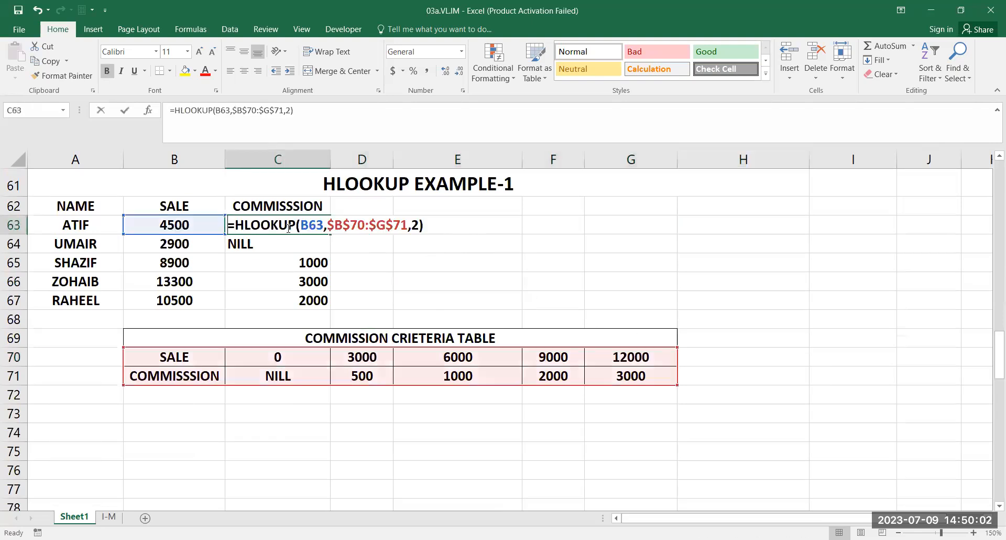
pyautogui.click(437, 226)
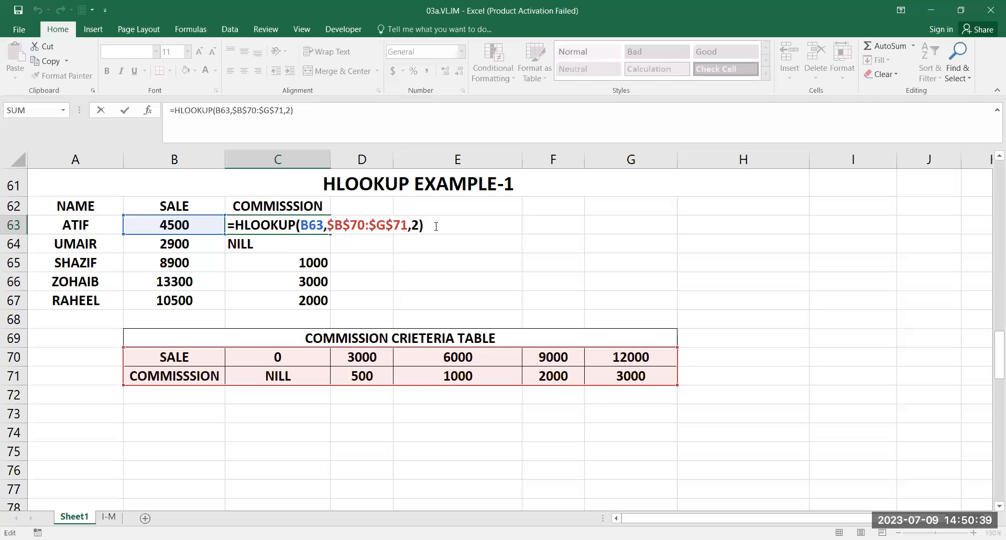
pyautogui.press('Return')
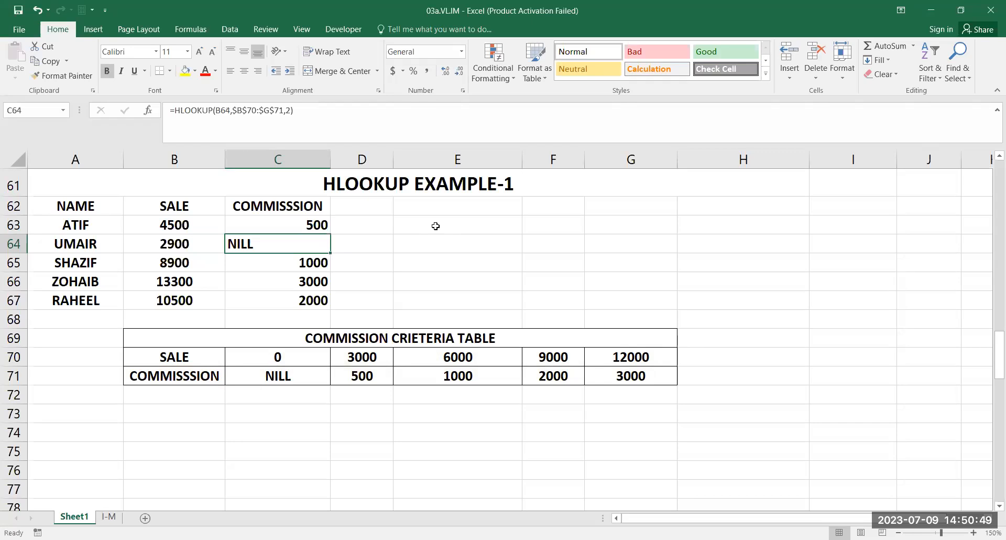
pyautogui.click(594, 321)
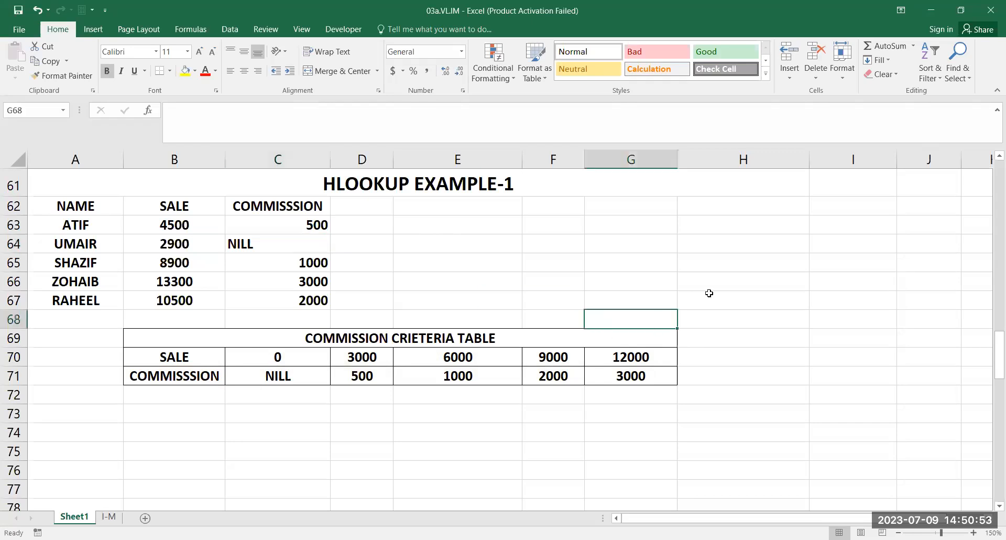
# - Examine the monthly expense table in HLOOKUP Example-2, including its TOTAL row and the MONTH and TOTAL lookup cells below
pyautogui.scroll(-3, 709, 293)
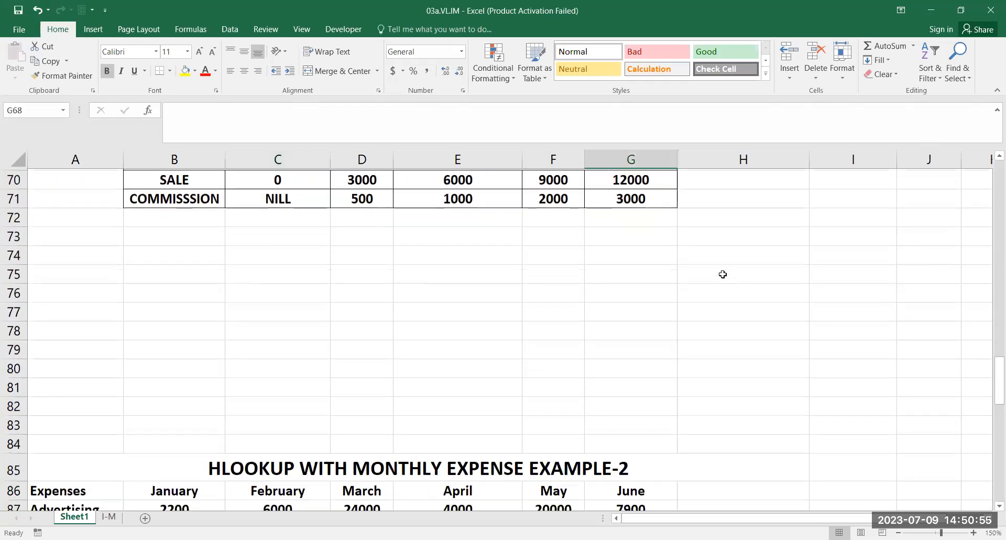
pyautogui.scroll(-5, 722, 274)
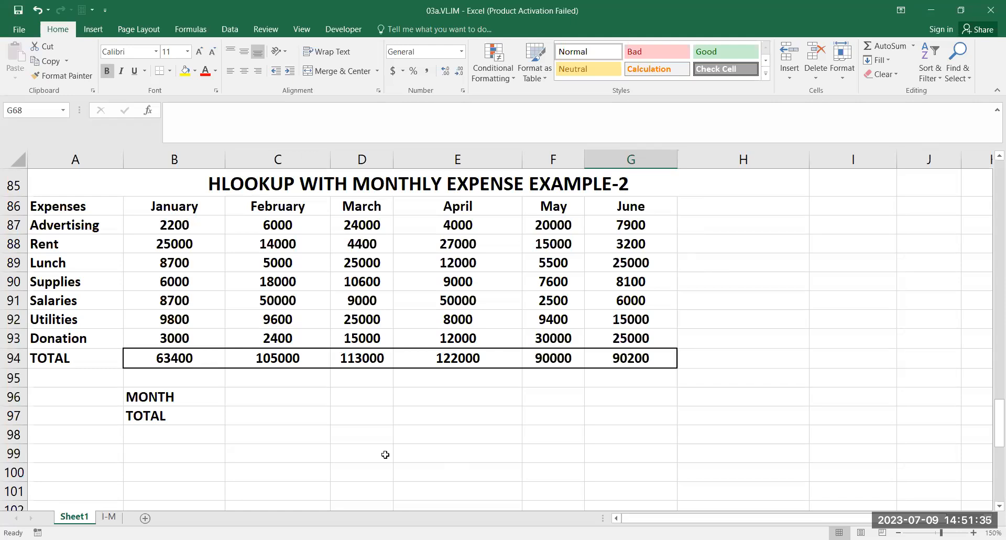
pyautogui.click(87, 437)
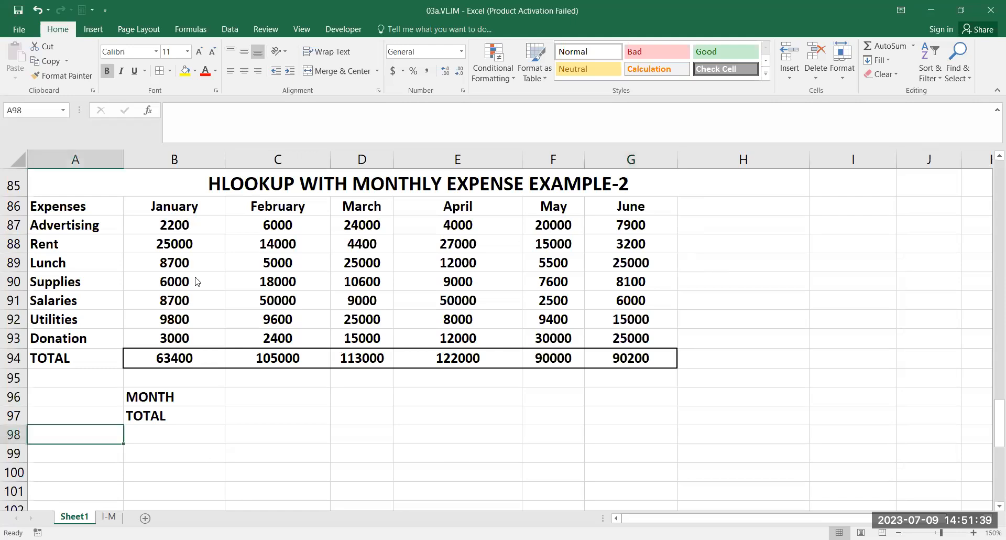
pyautogui.click(509, 468)
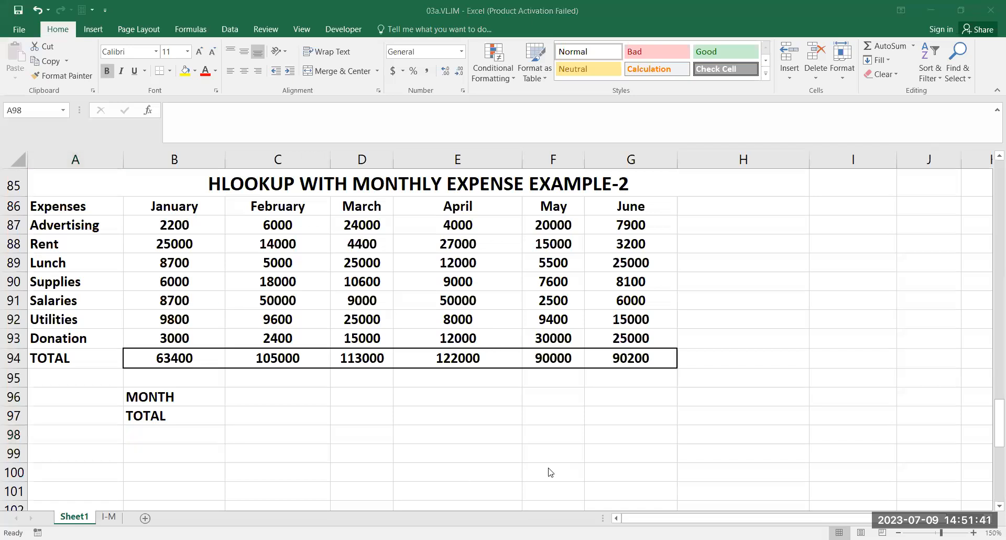
pyautogui.click(606, 420)
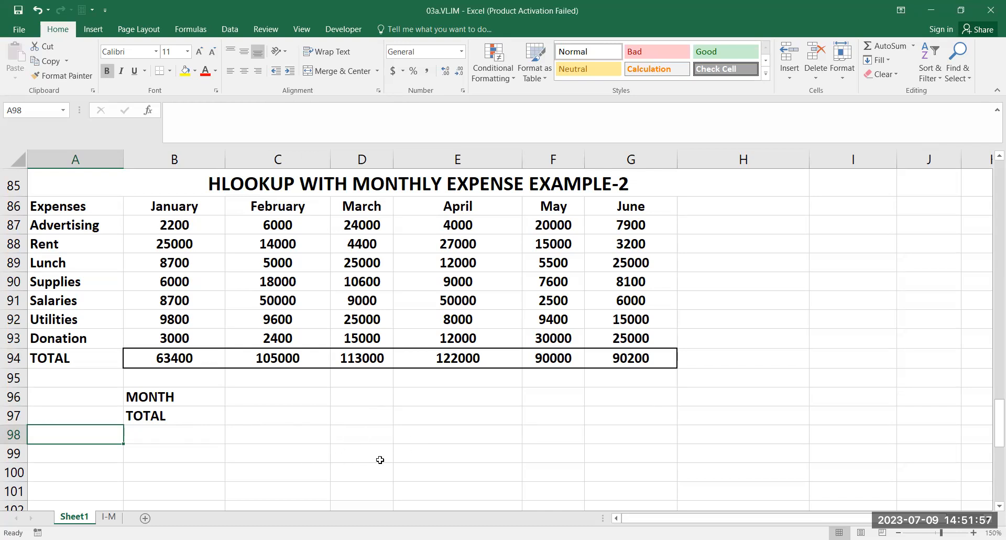
pyautogui.click(545, 439)
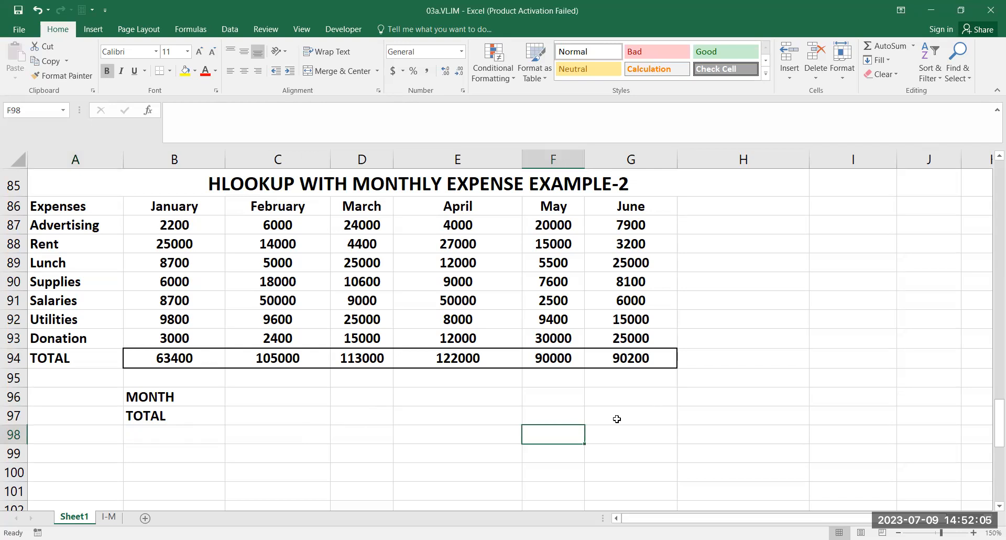
pyautogui.click(646, 413)
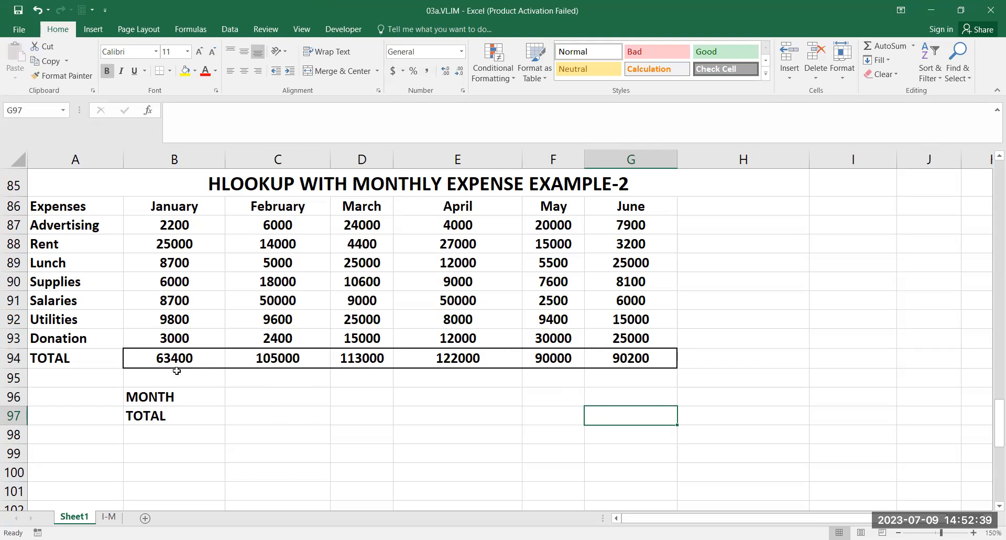
# - Start an HLOOKUP formula in the TOTAL cell C97 with the month cell C96 as the lookup value
pyautogui.click(258, 408)
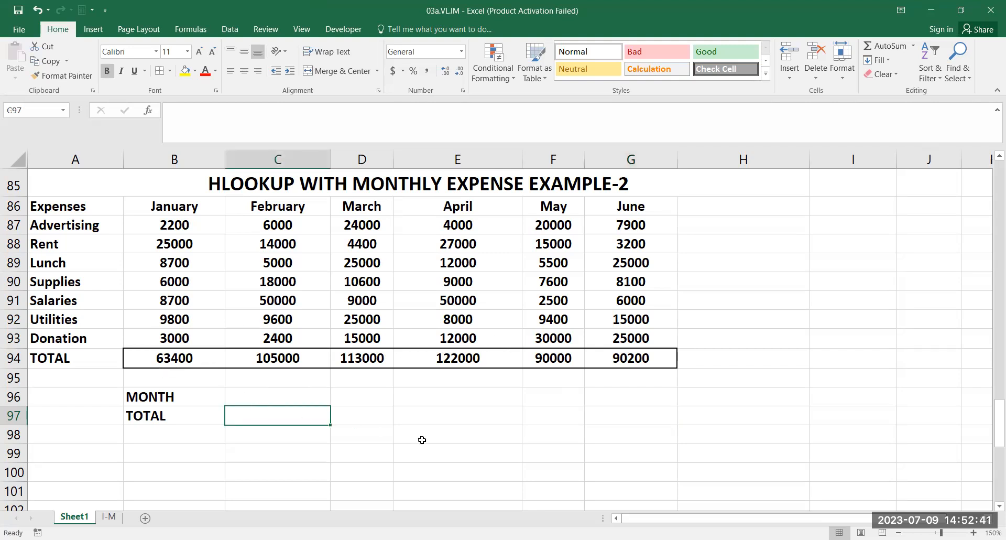
pyautogui.write('=')
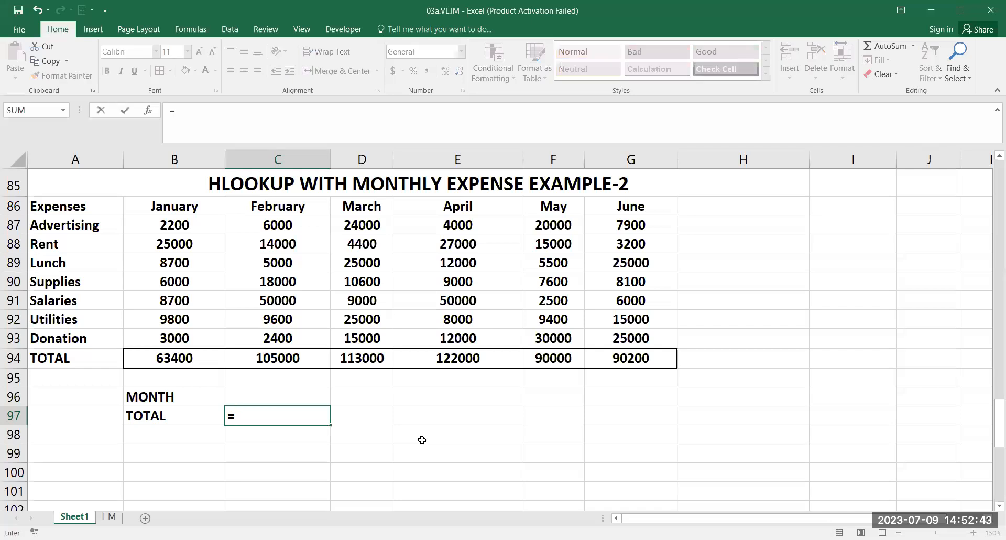
pyautogui.write('HLO')
pyautogui.press('Tab')
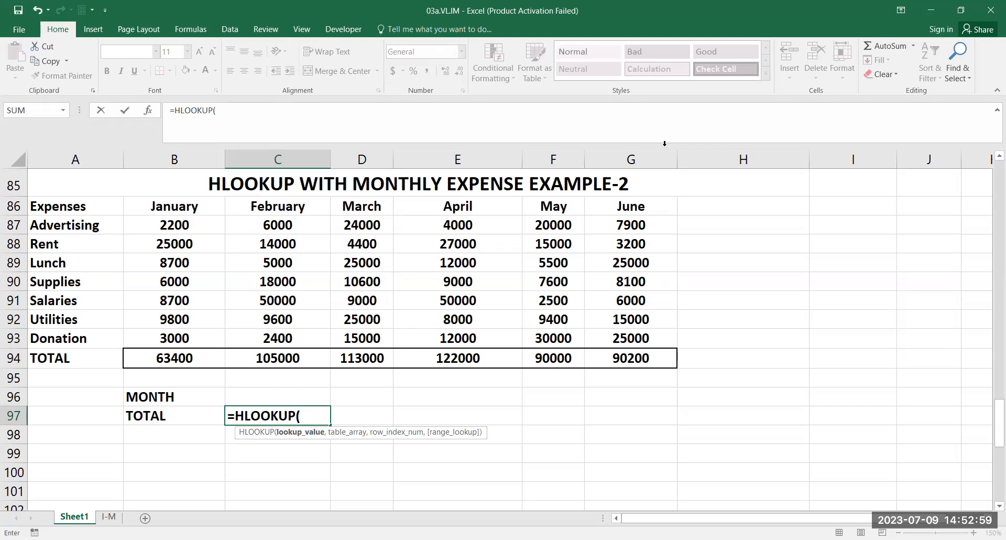
pyautogui.click(737, 24)
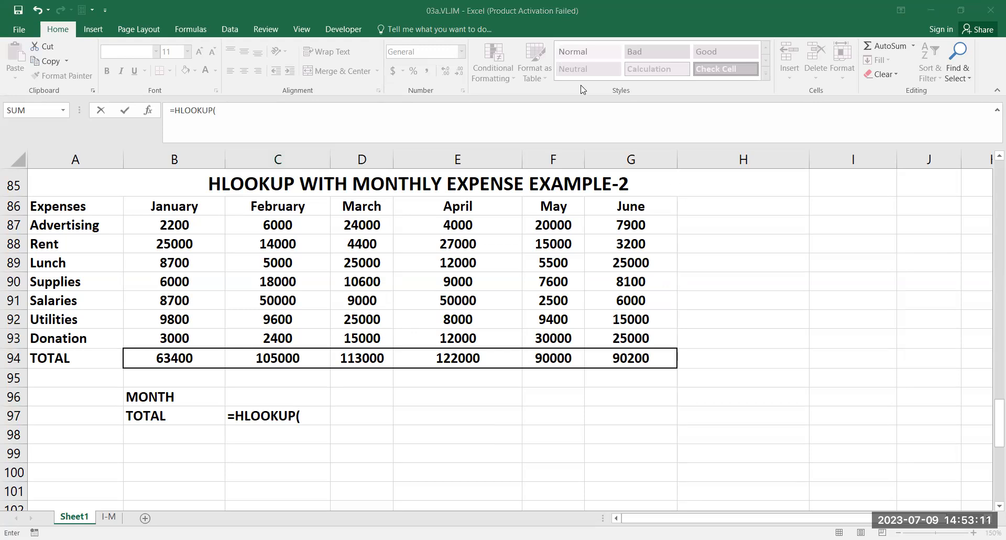
pyautogui.click(320, 400)
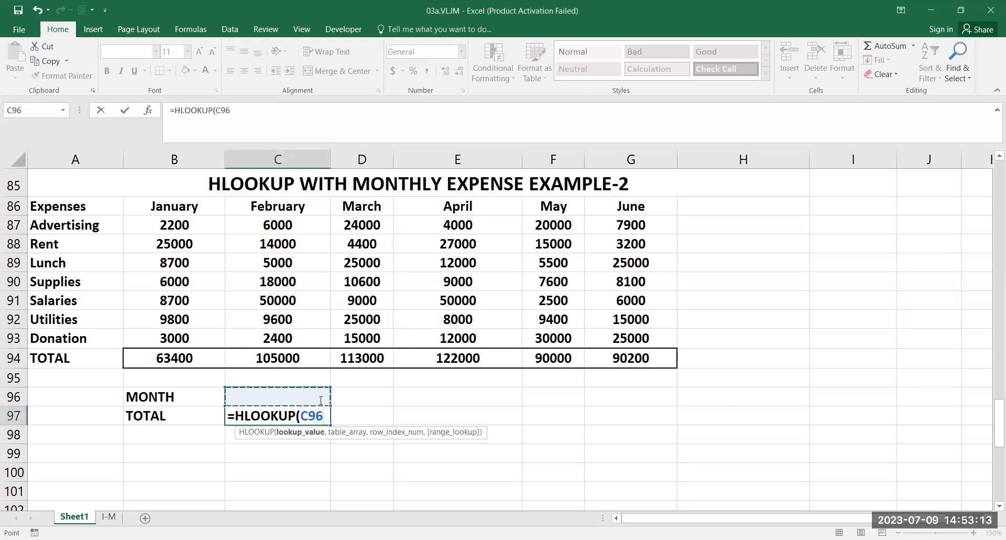
pyautogui.write(',')
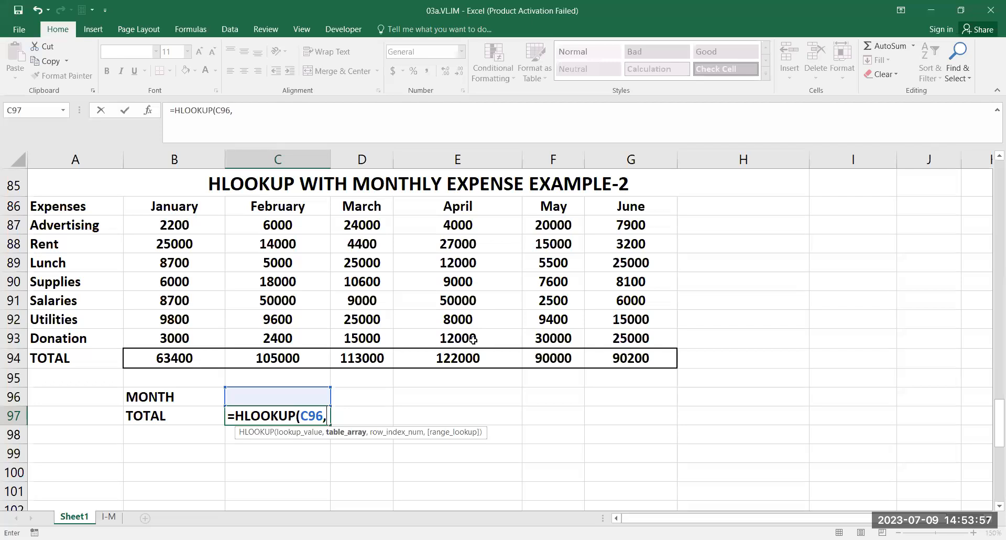
# - Complete the C97 HLOOKUP with table range B86:G94, row index 9 and exact match 0
pyautogui.click(206, 210)
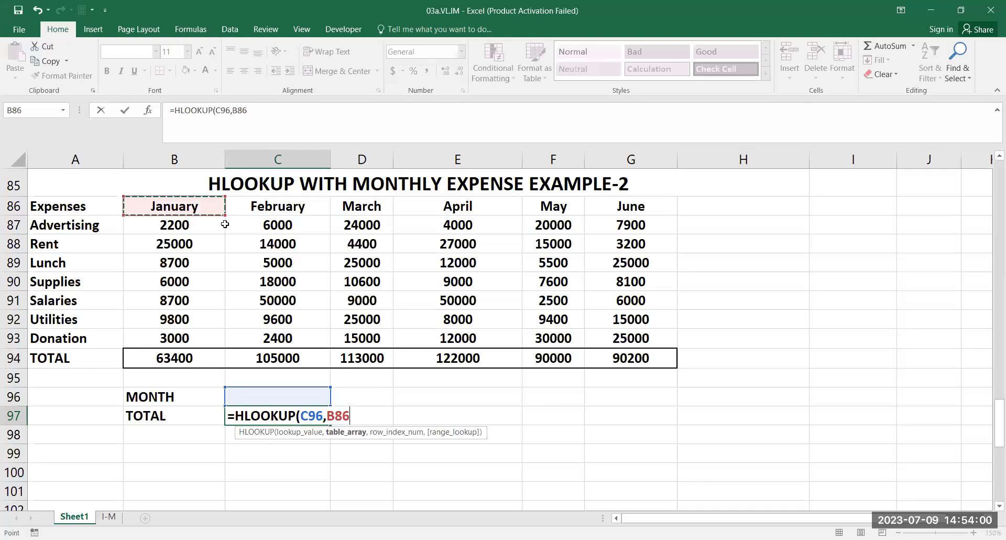
pyautogui.keyDown('shift'); pyautogui.click(647, 358); pyautogui.keyUp('shift')
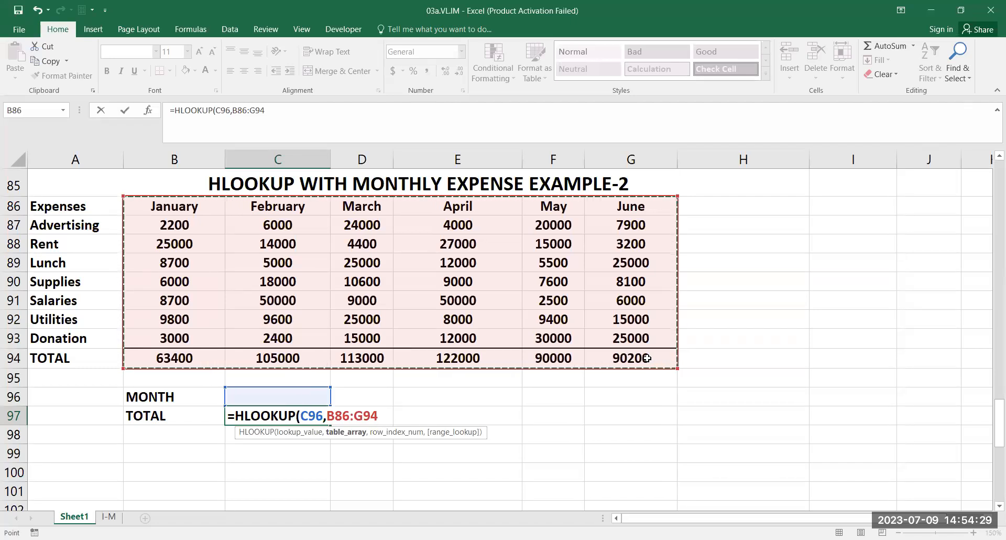
pyautogui.write(',')
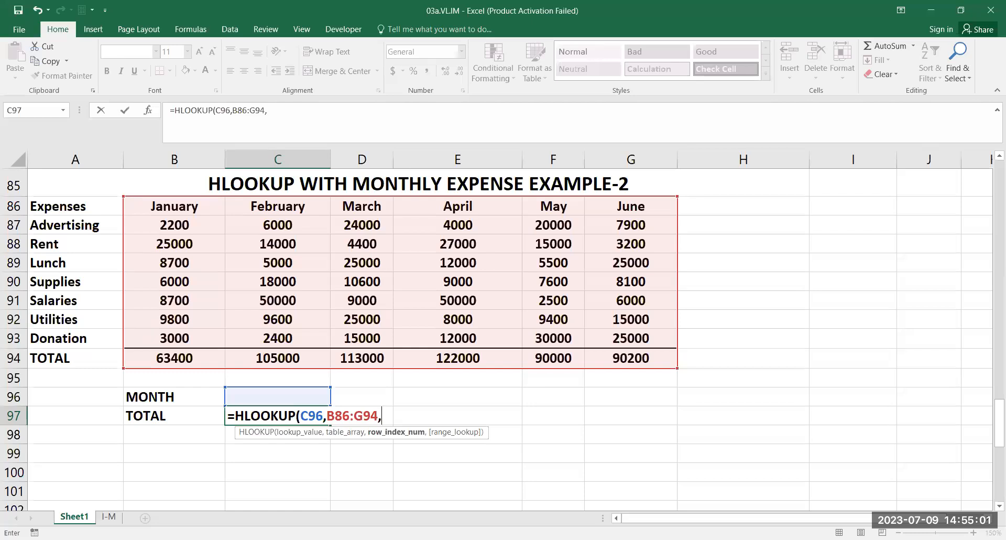
pyautogui.write('9')
pyautogui.write(',')
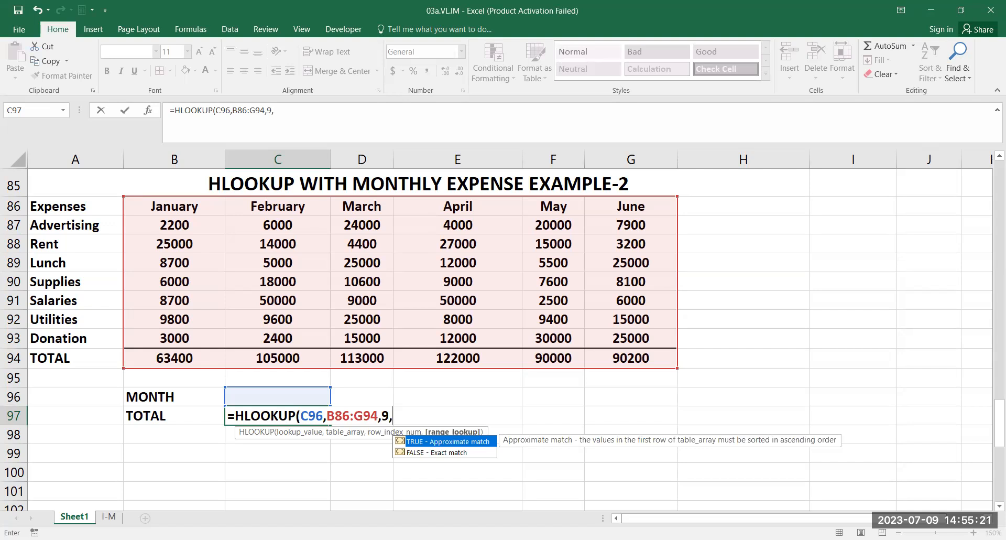
pyautogui.click(481, 3)
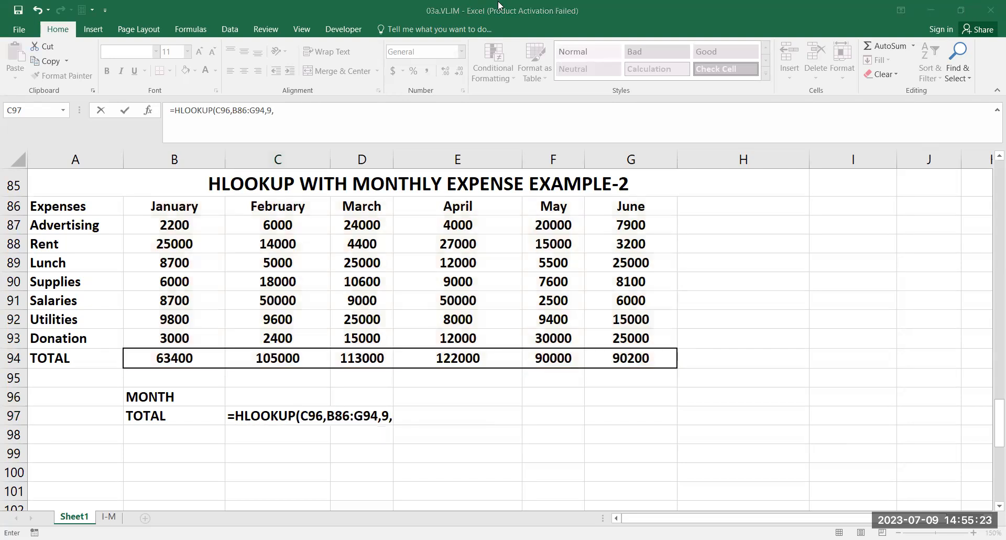
pyautogui.click(404, 415)
pyautogui.write('0')
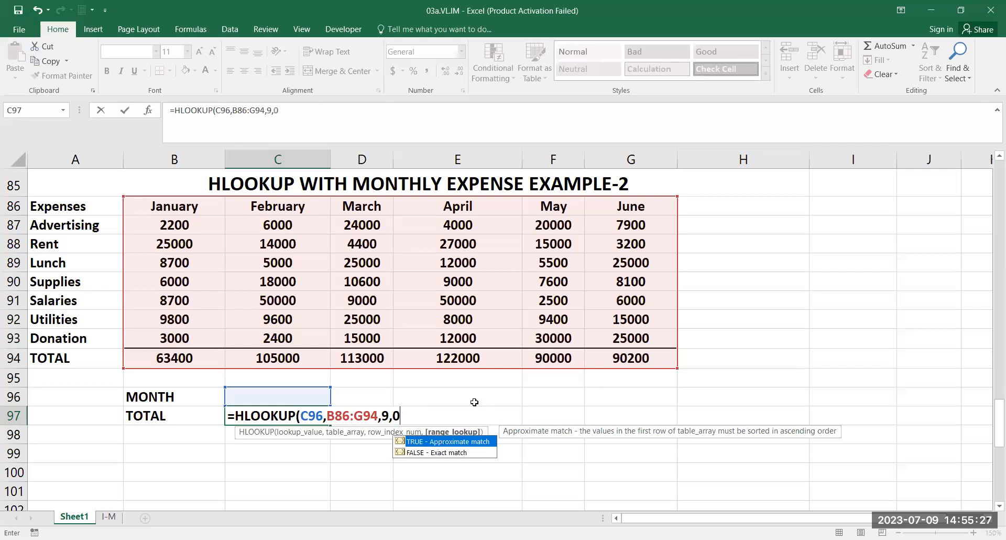
pyautogui.write(')')
pyautogui.press('Return')
# - Enter MAY as the lookup month in C96
pyautogui.click(275, 396)
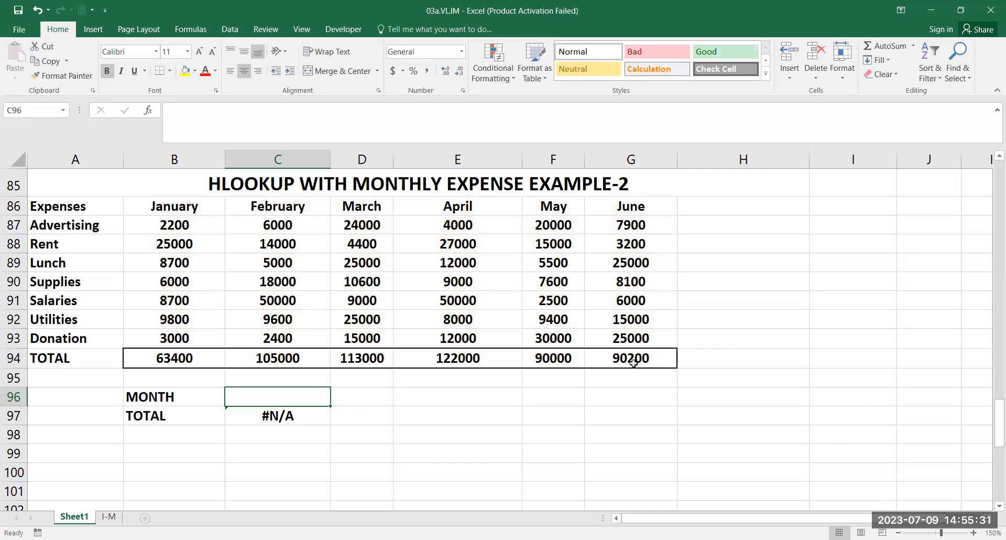
pyautogui.write('MAY')
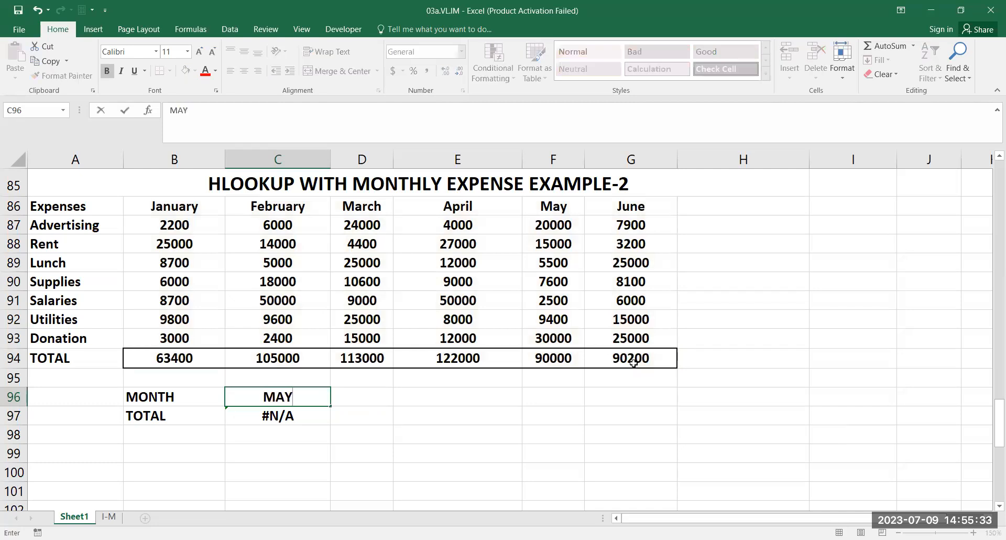
pyautogui.press('Return')
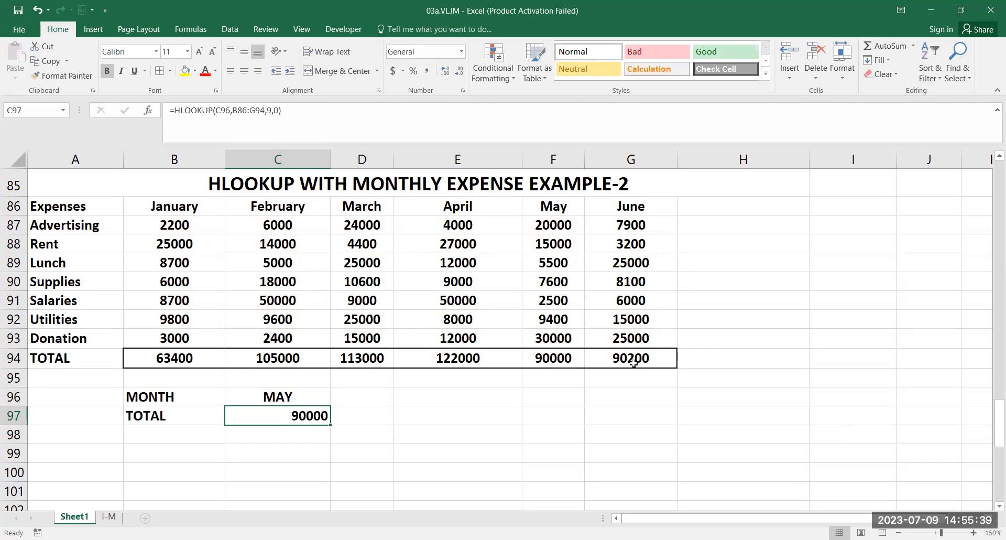
# - Change the lookup month in C96 to JANUARY
pyautogui.press('Up')
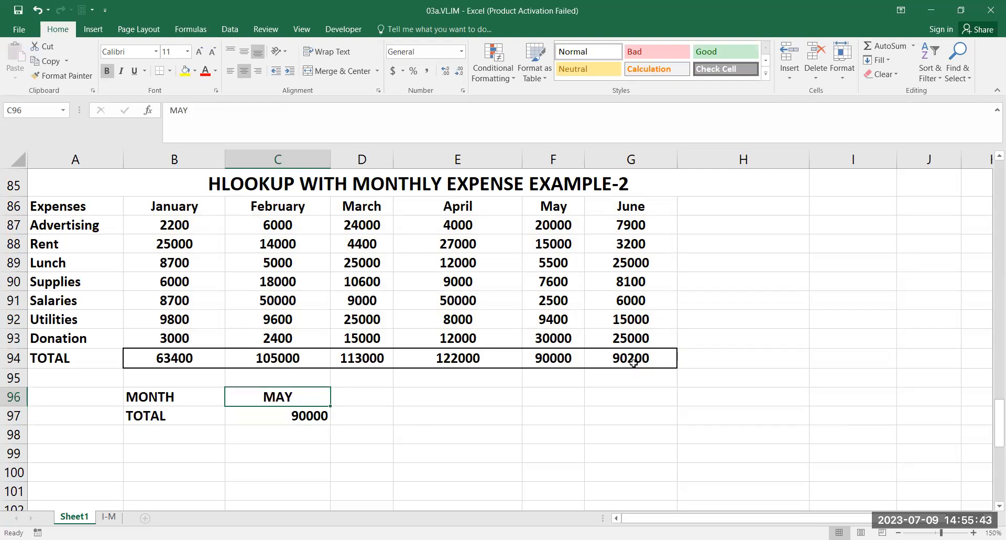
pyautogui.write('JAN')
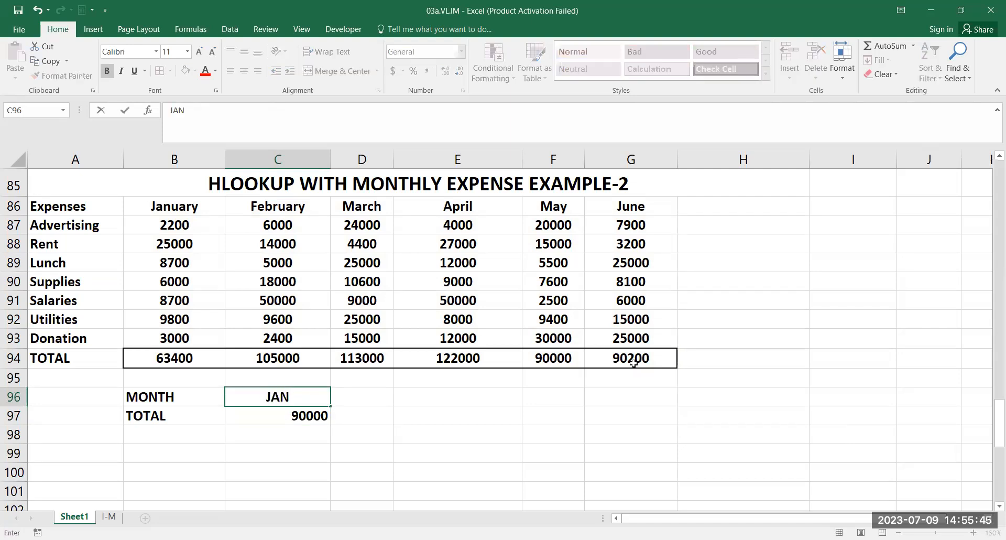
pyautogui.write('UARU')
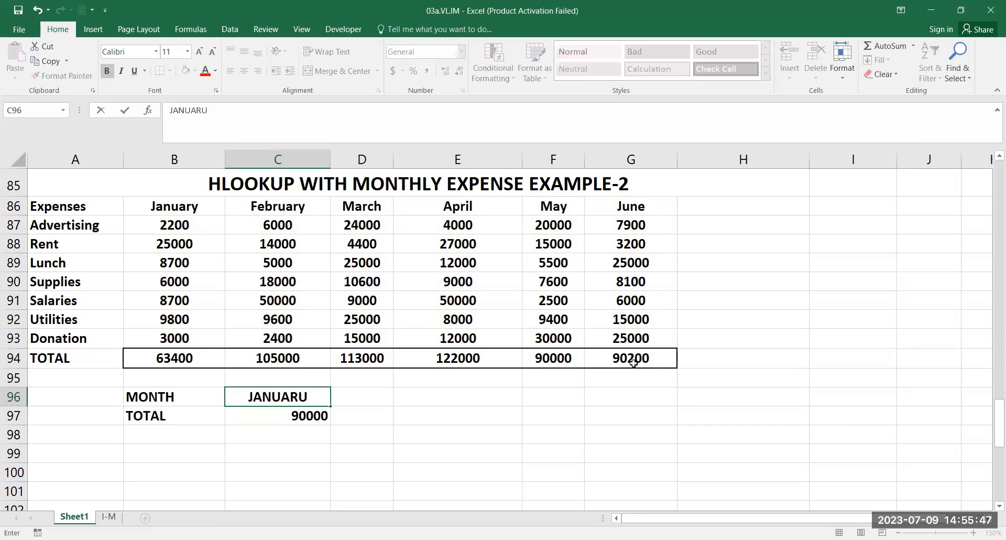
pyautogui.press('BackSpace')
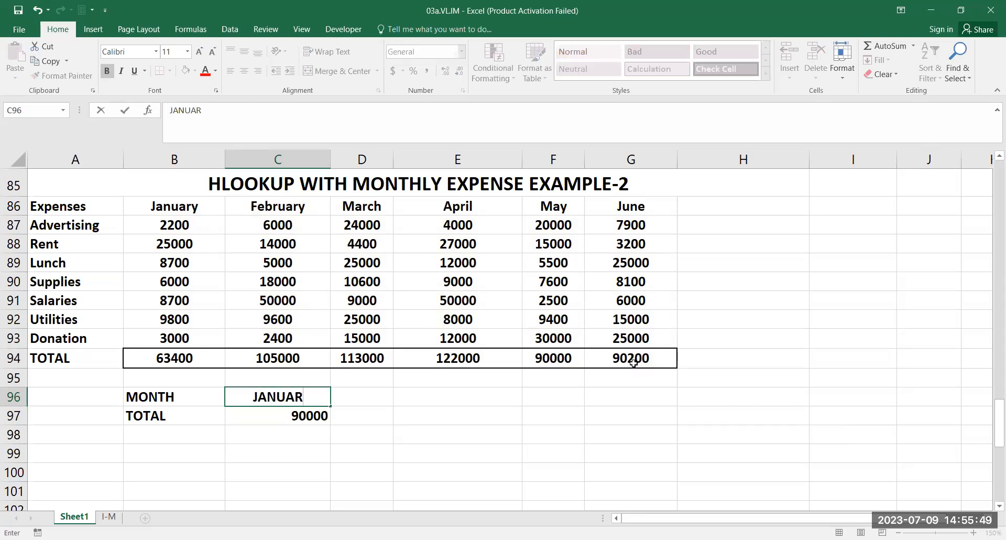
pyautogui.write('Y')
pyautogui.press('Return')
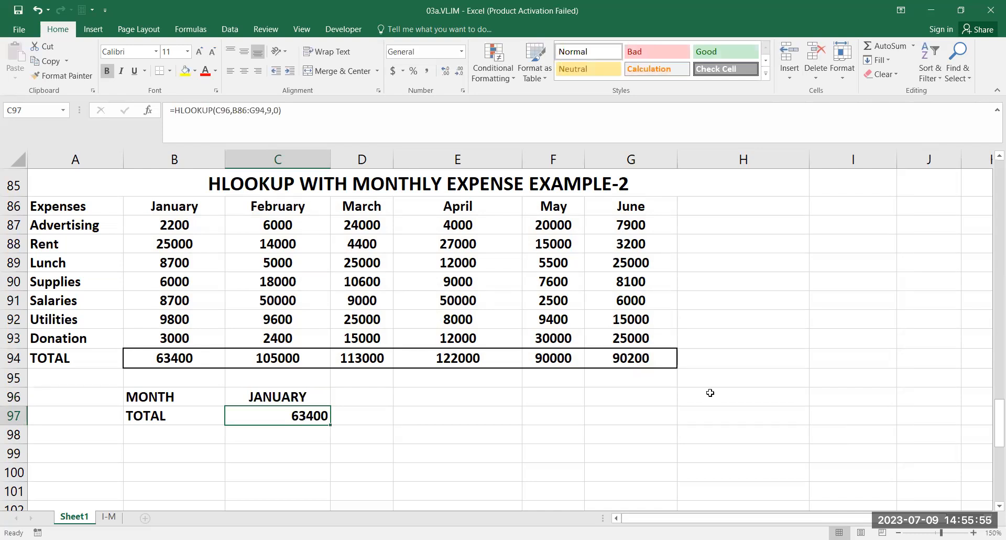
# - Review the HLOOKUP formula in C97 and the cells it references, leaving it as it is
pyautogui.doubleClick(308, 416)
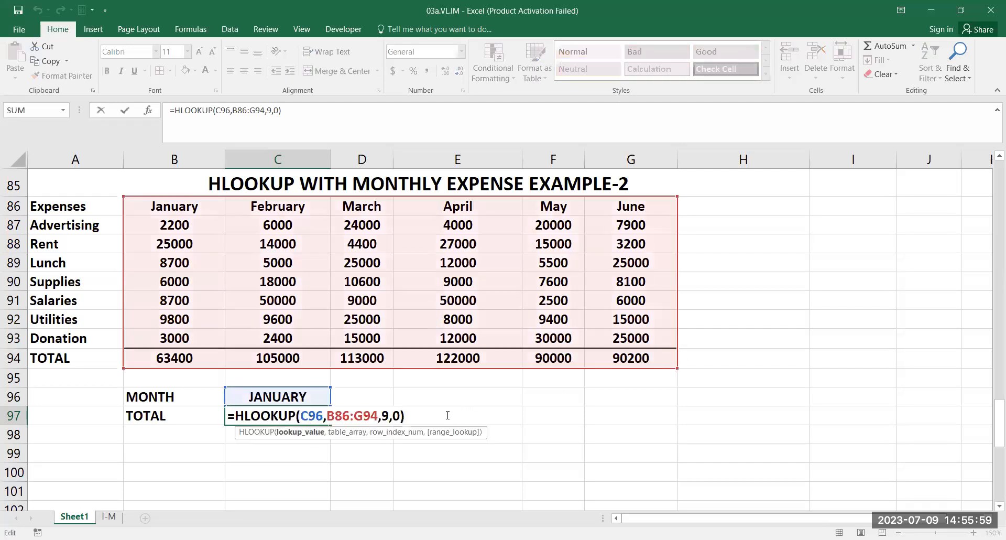
pyautogui.press('End')
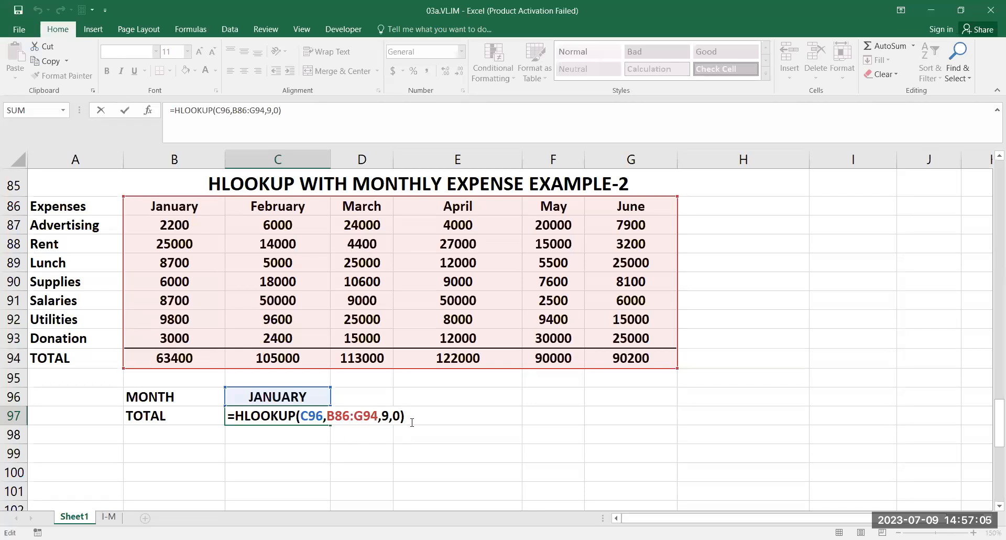
pyautogui.press('Return')
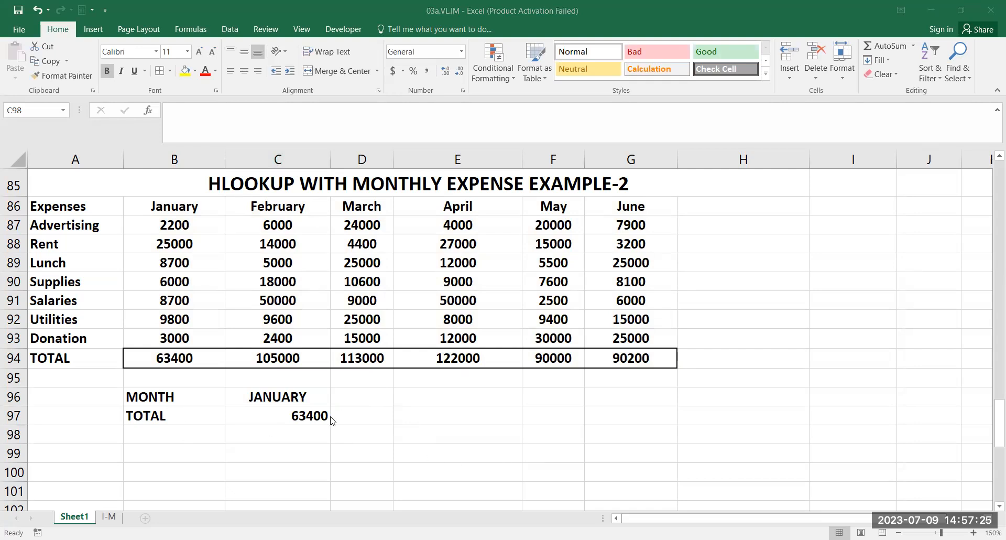
# - In the MULTIPLE VLOOKUP section, start a VLOOKUP formula in the TOTAL RUNS cell C111 with C110 as the lookup value
pyautogui.click(324, 432)
pyautogui.scroll(-4, 528, 434)
pyautogui.scroll(-3, 529, 442)
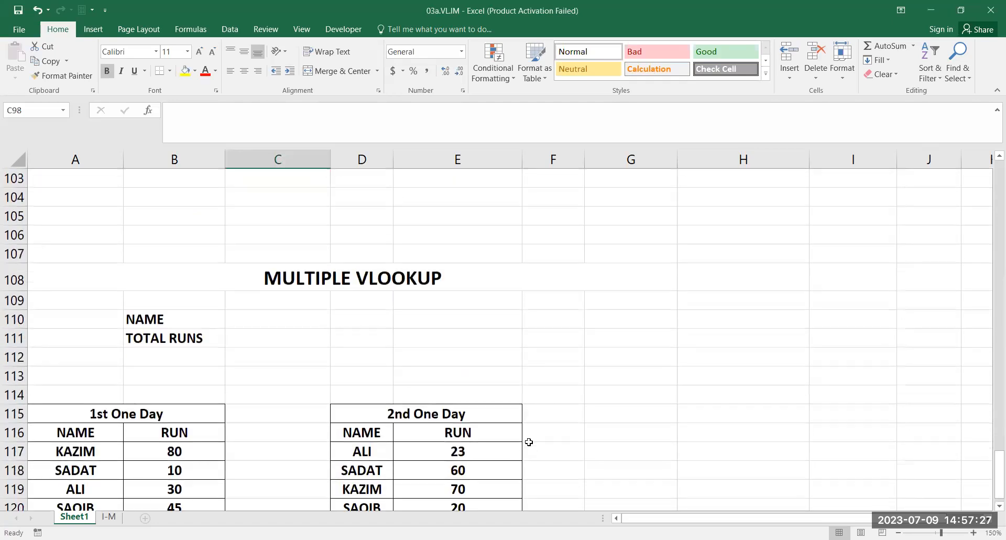
pyautogui.click(998, 505)
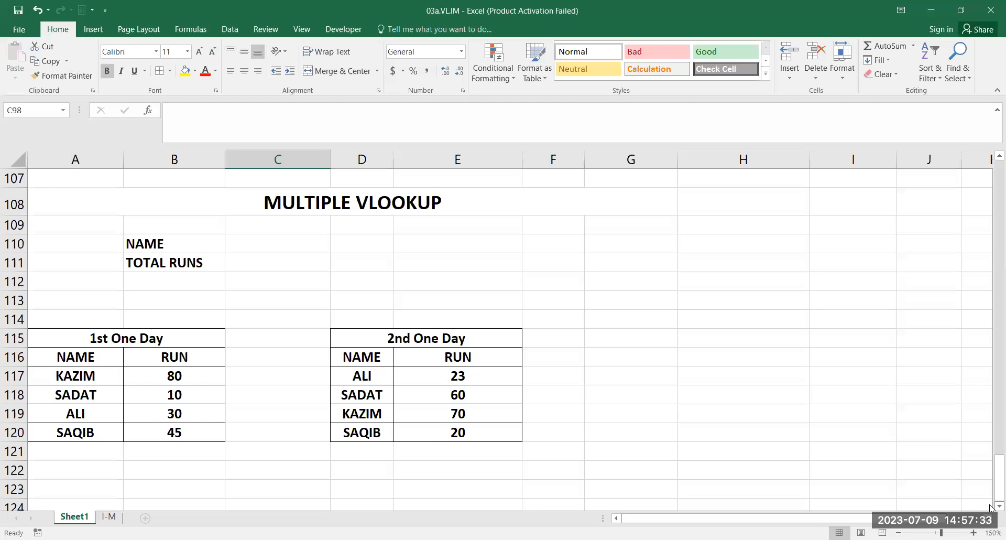
pyautogui.click(992, 506)
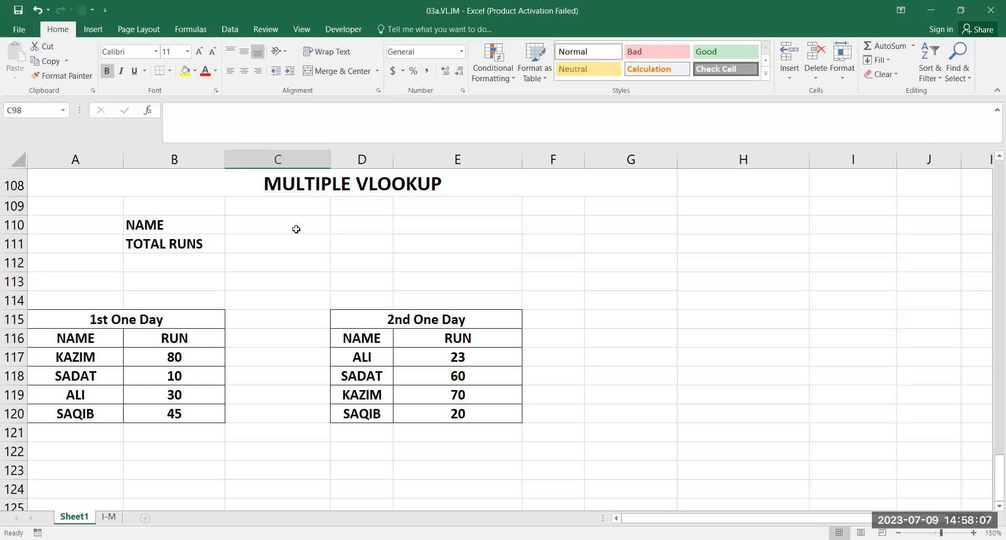
pyautogui.click(486, 255)
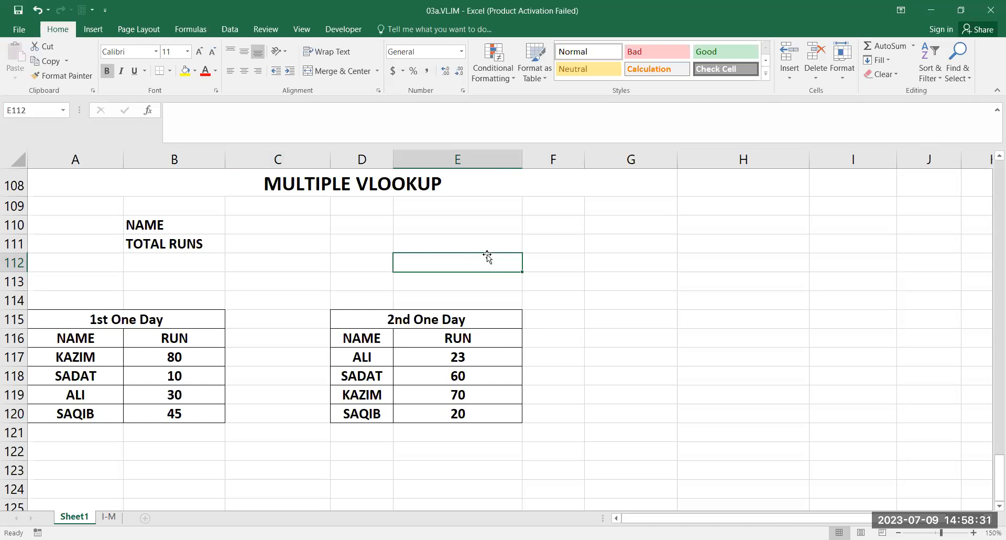
pyautogui.click(253, 244)
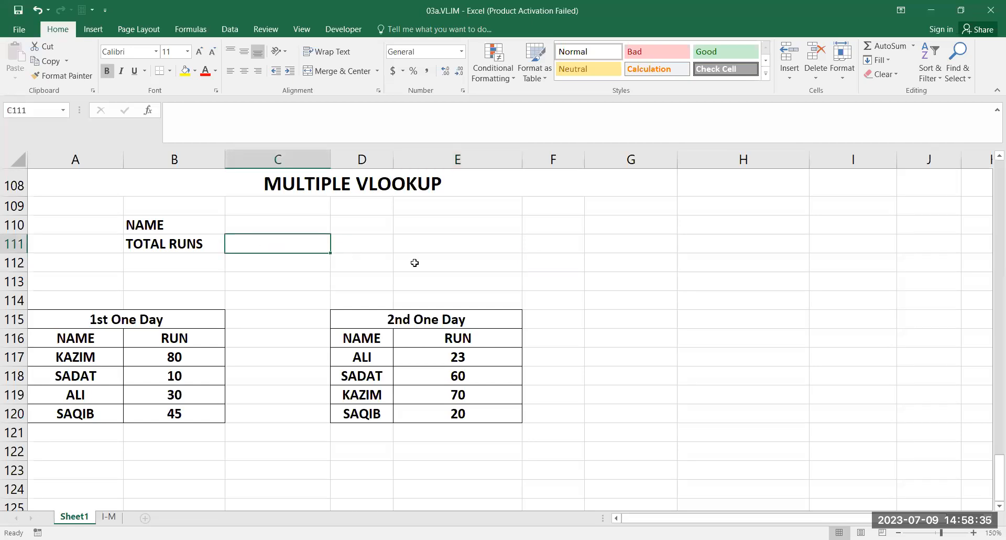
pyautogui.write('=')
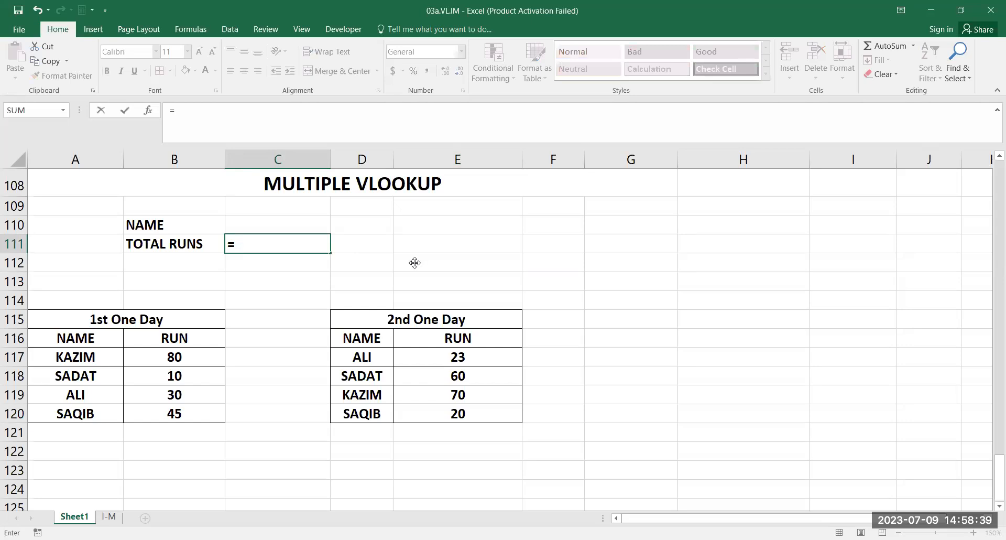
pyautogui.write('VLOOKUP(')
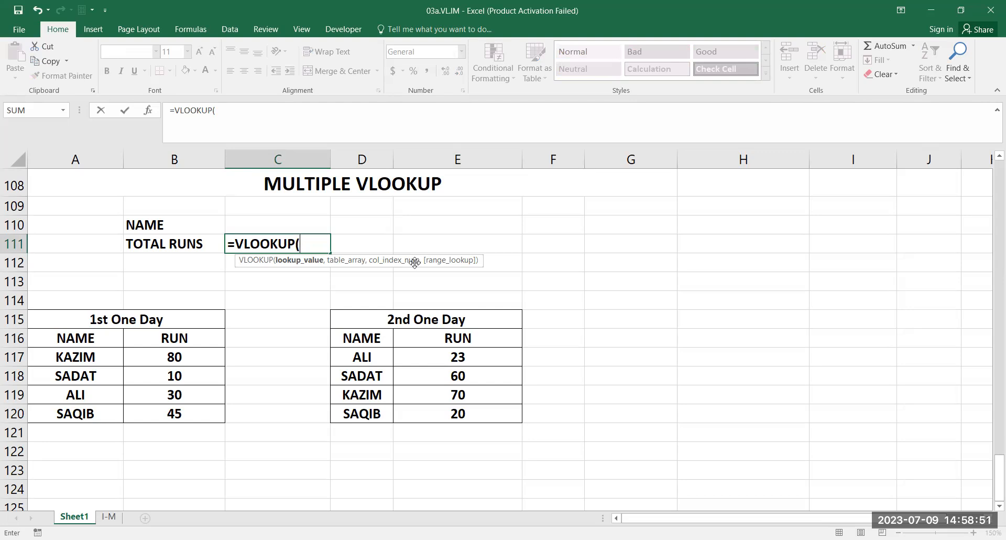
pyautogui.press('Up')
pyautogui.write(',')
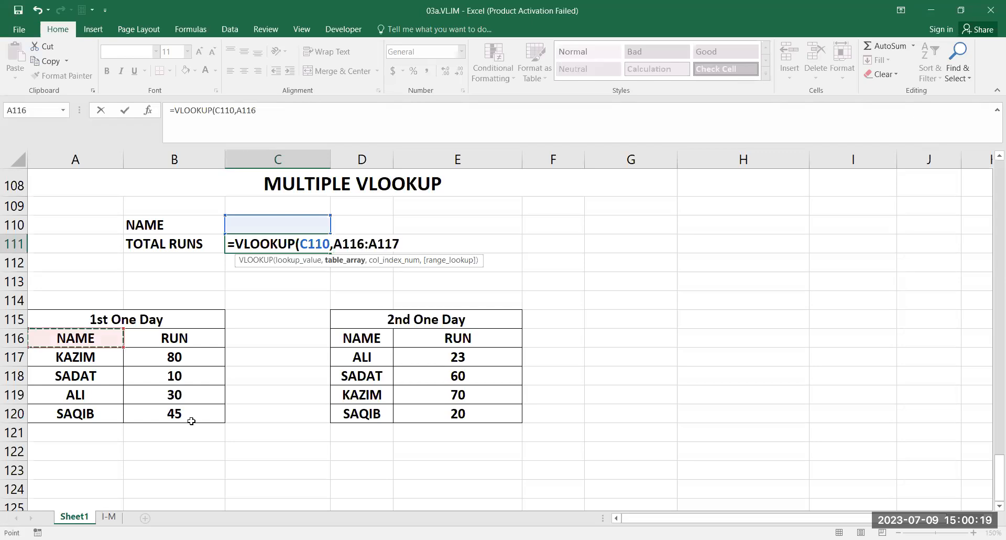
# - Complete the C111 VLOOKUP with the 1st One Day range A116:B120, column index 2 and exact match 0, and select C110
pyautogui.moveTo(190, 420); pyautogui.dragTo(191, 420)
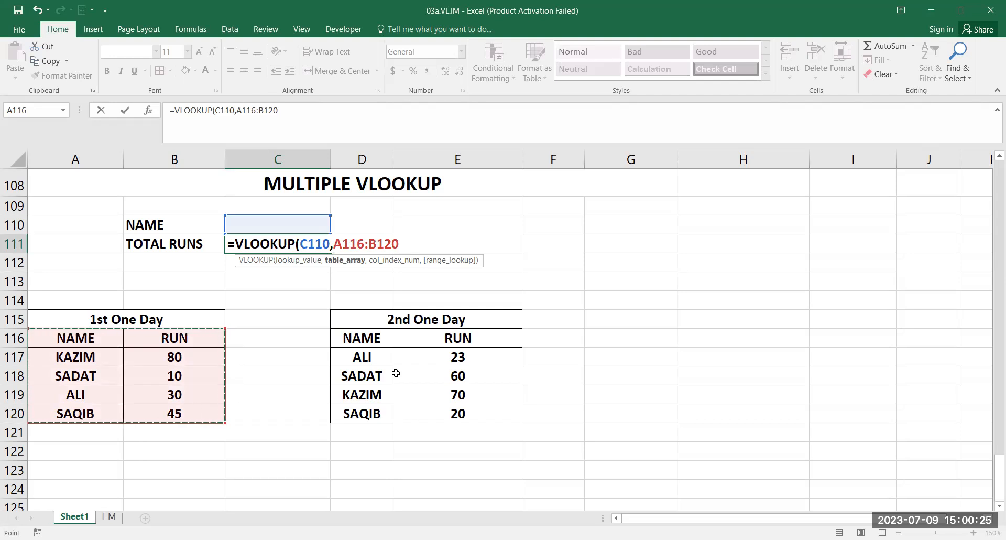
pyautogui.write(',')
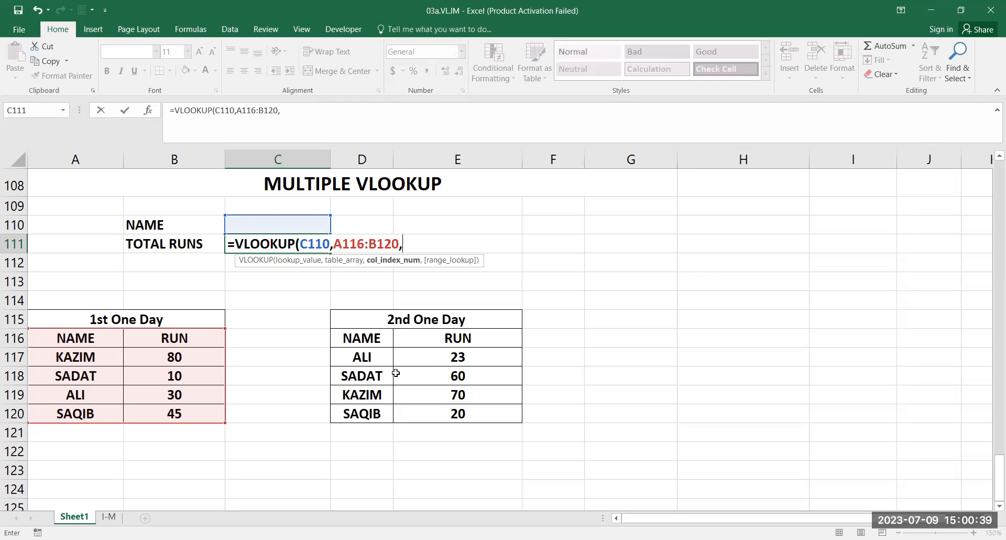
pyautogui.write('2')
pyautogui.write(',0')
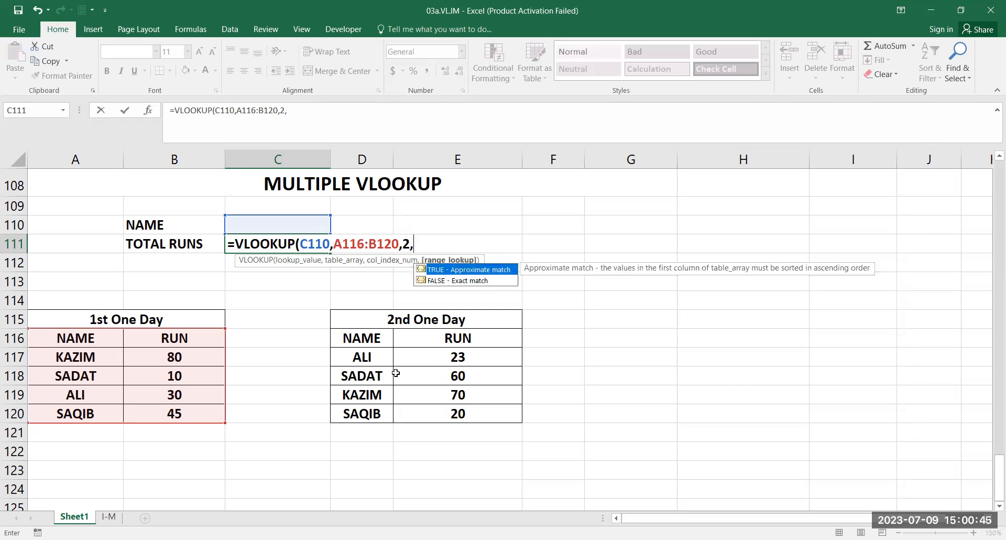
pyautogui.write(')')
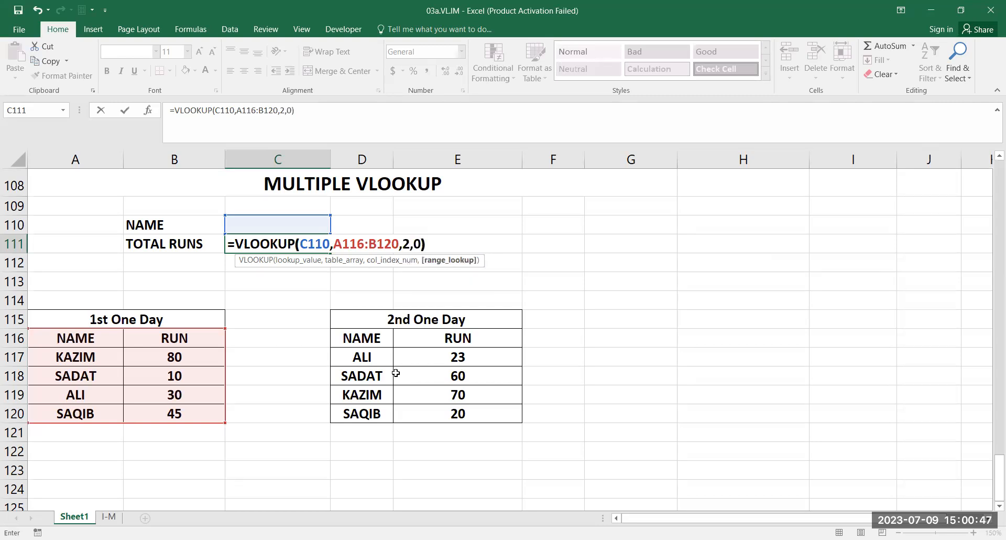
pyautogui.press('Return')
pyautogui.press('Up')
pyautogui.press('Up')
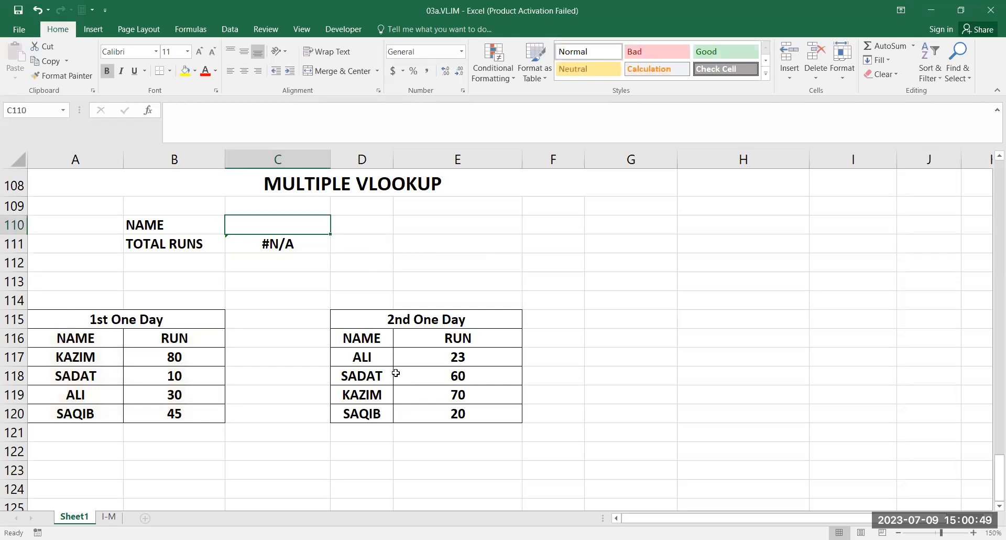
# - Test the lookup by entering in C110 the player name from A118, followed by the one from A120
pyautogui.write('SADAT')
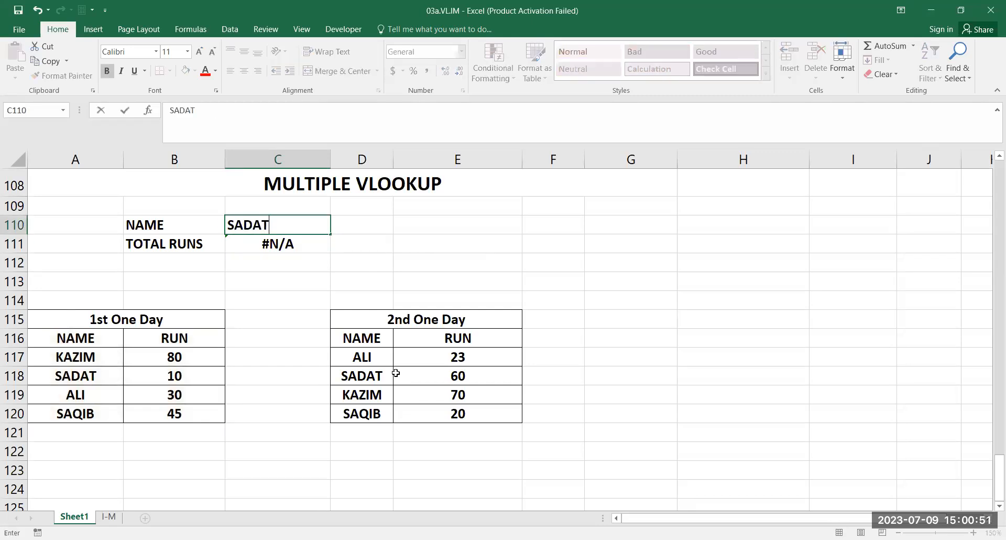
pyautogui.press('Return')
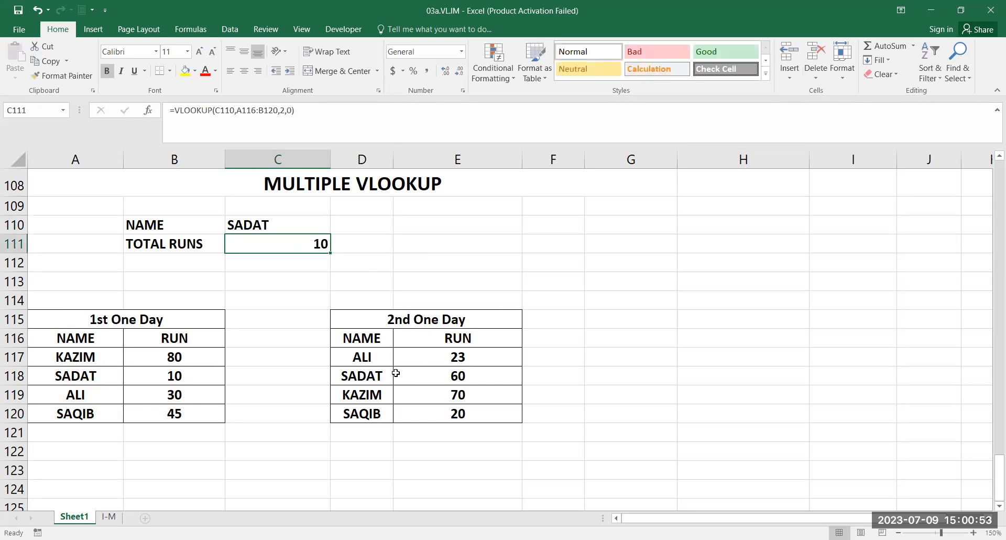
pyautogui.press('Up')
pyautogui.write('SAQ')
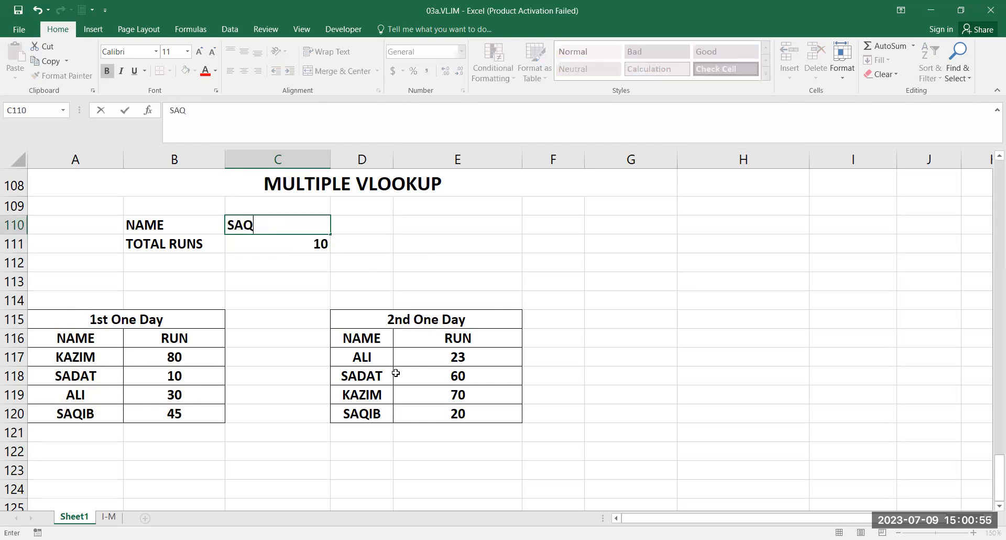
pyautogui.write('IB')
pyautogui.press('Return')
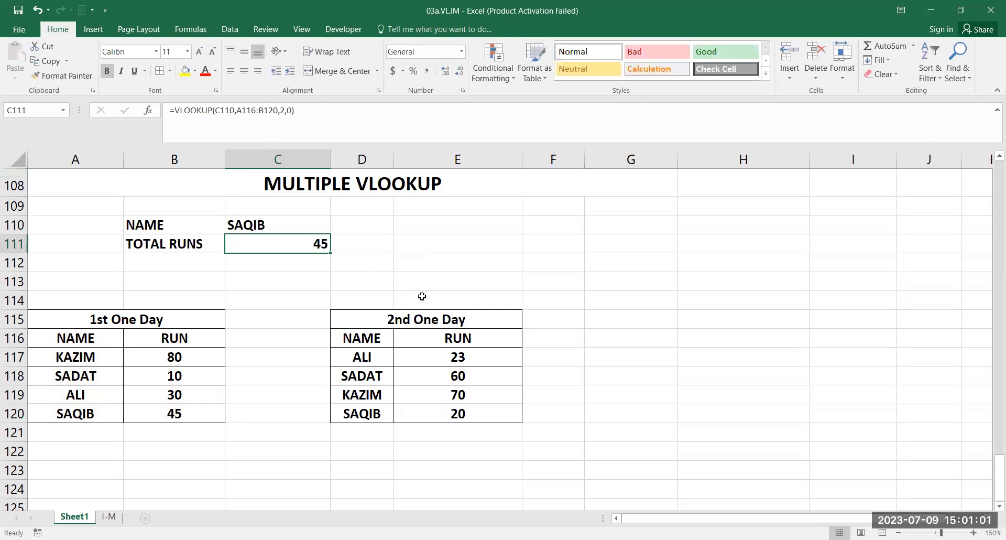
# - Examine the VLOOKUP formula for the account name in B23 of VLOOKUP EXAMPLE-2
pyautogui.scroll(1, 421, 296)
pyautogui.scroll(20, 421, 296)
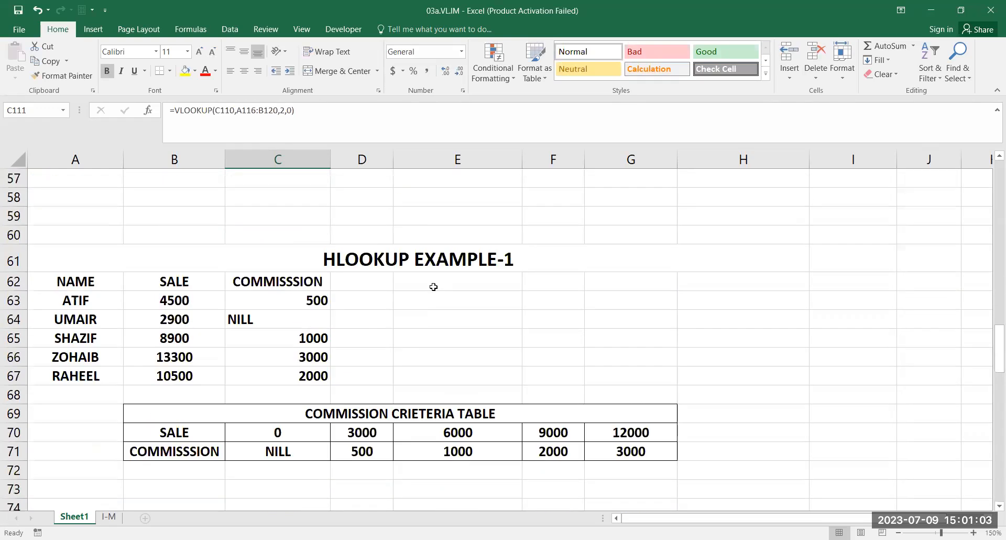
pyautogui.scroll(8, 434, 286)
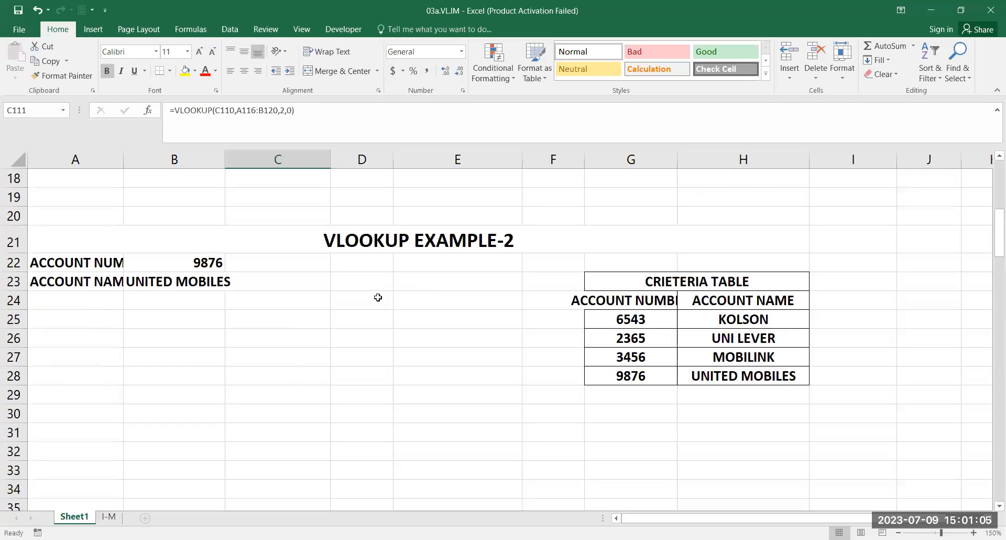
pyautogui.click(213, 260)
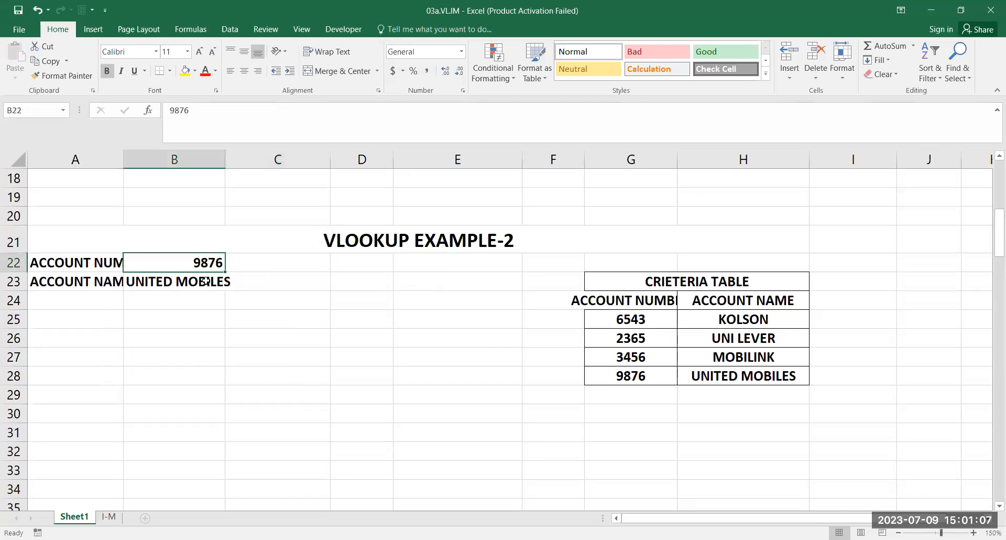
pyautogui.doubleClick(206, 281)
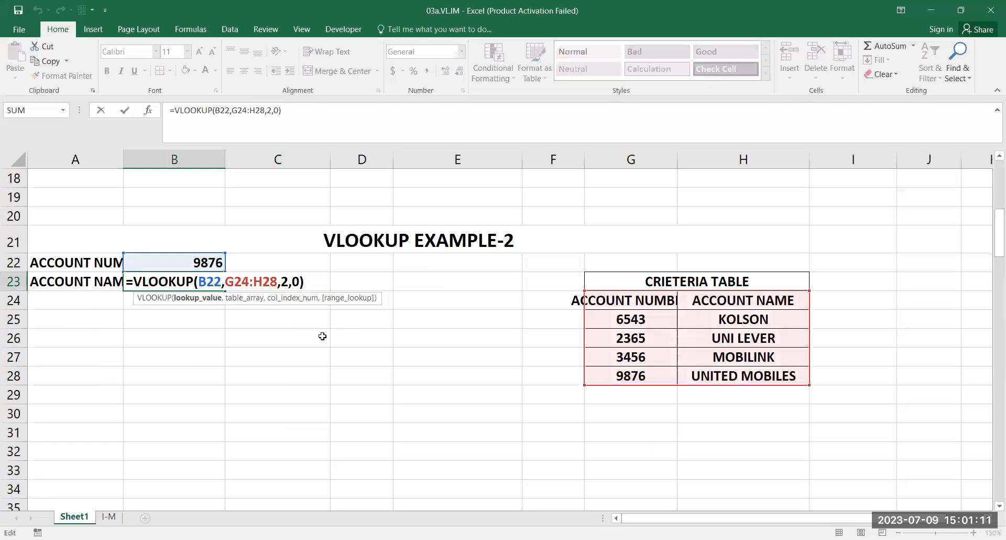
pyautogui.press('Escape')
# - Extend the TOTAL RUNS formula in C111 by appending +VLOOKUP(C110,D116:E120,2,0) to add the 2nd One Day runs
pyautogui.scroll(-9, 322, 325)
pyautogui.scroll(-20, 322, 325)
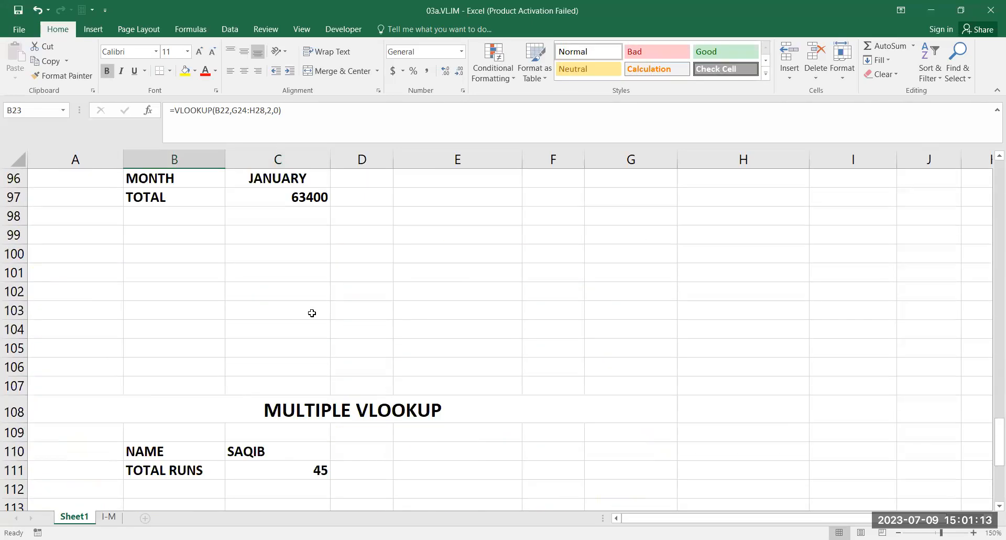
pyautogui.doubleClick(293, 248)
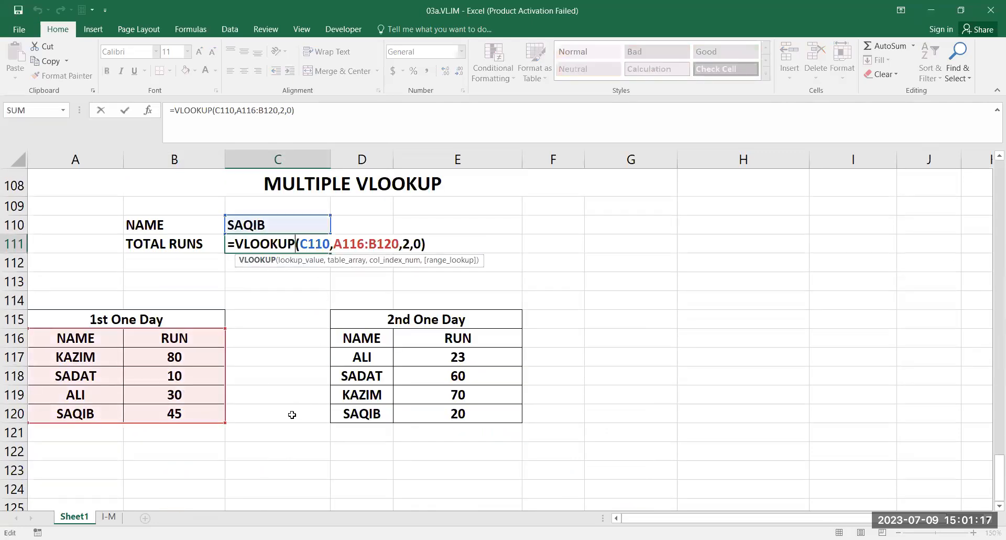
pyautogui.click(444, 238)
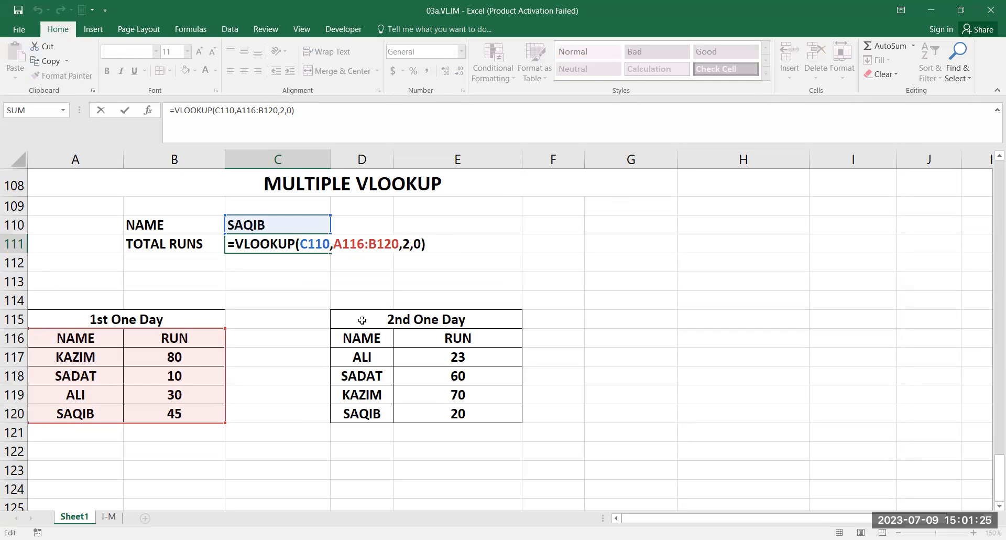
pyautogui.write('+VLOOKUP(')
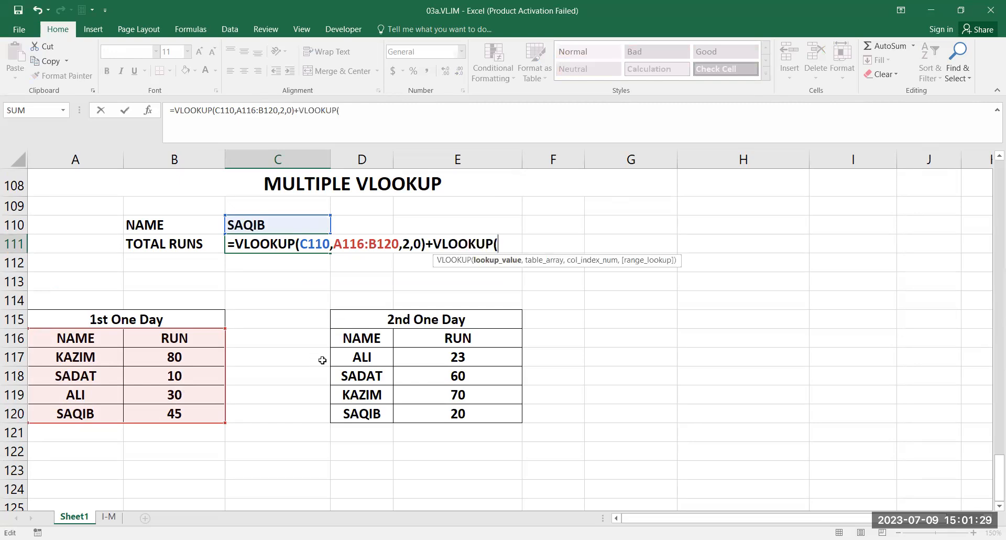
pyautogui.click(297, 227)
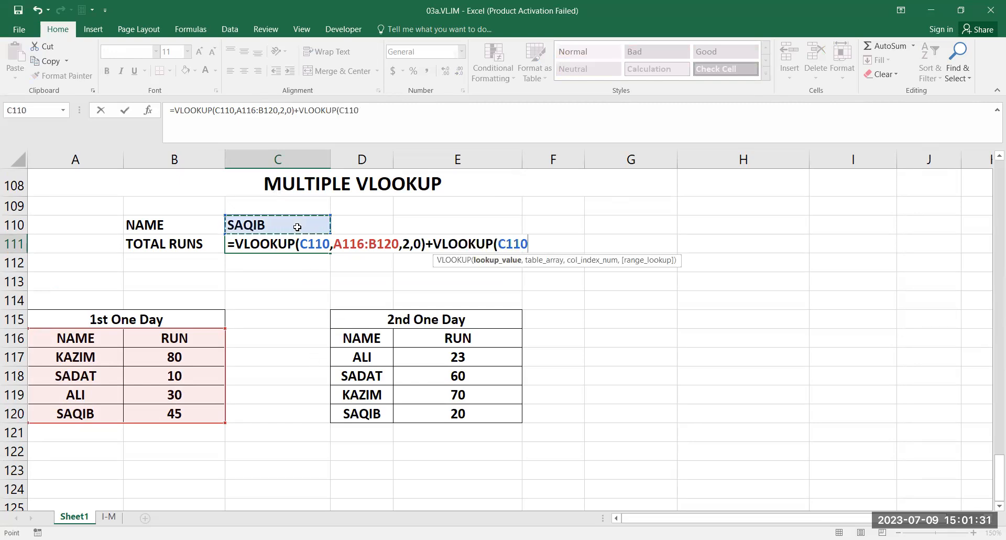
pyautogui.write(',')
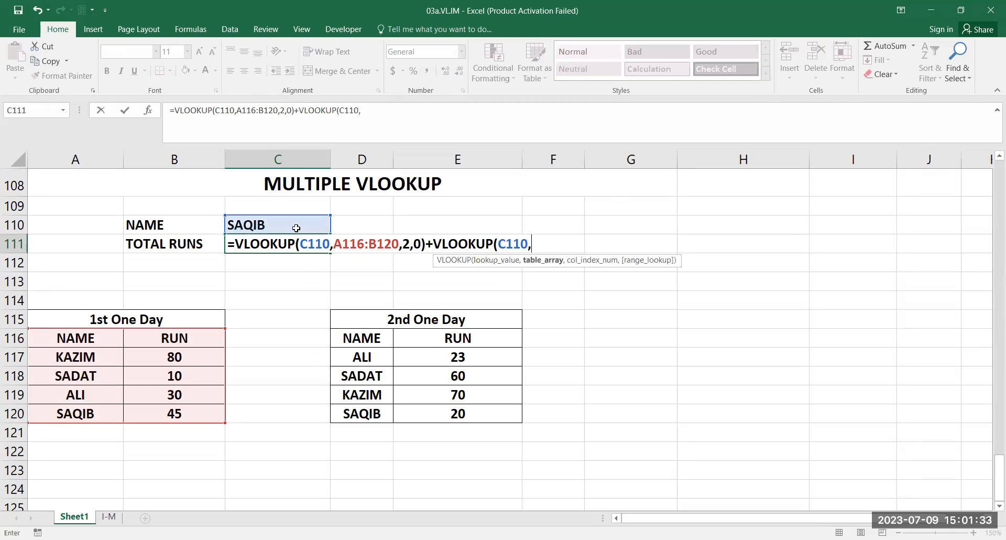
pyautogui.click(385, 337)
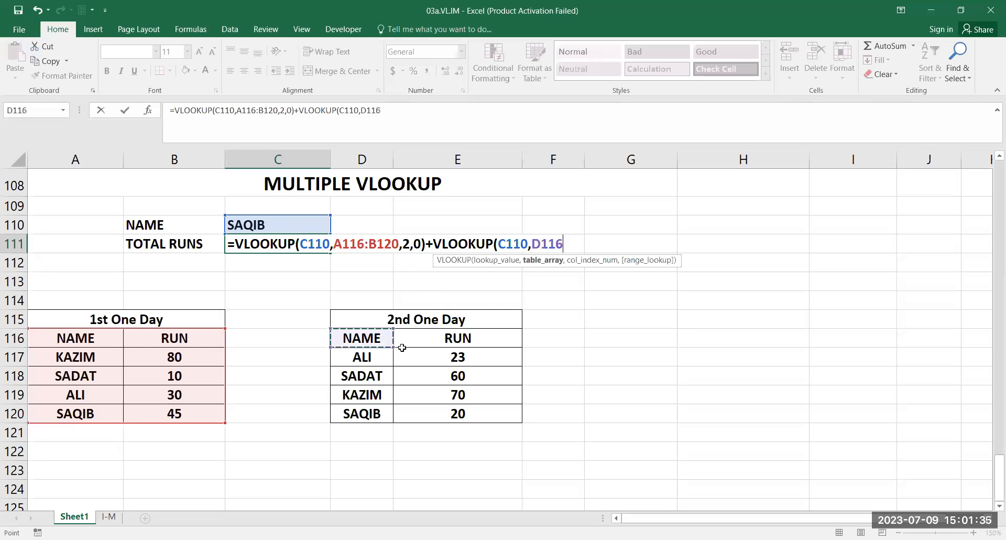
pyautogui.moveTo(465, 410); pyautogui.dragTo(465, 412)
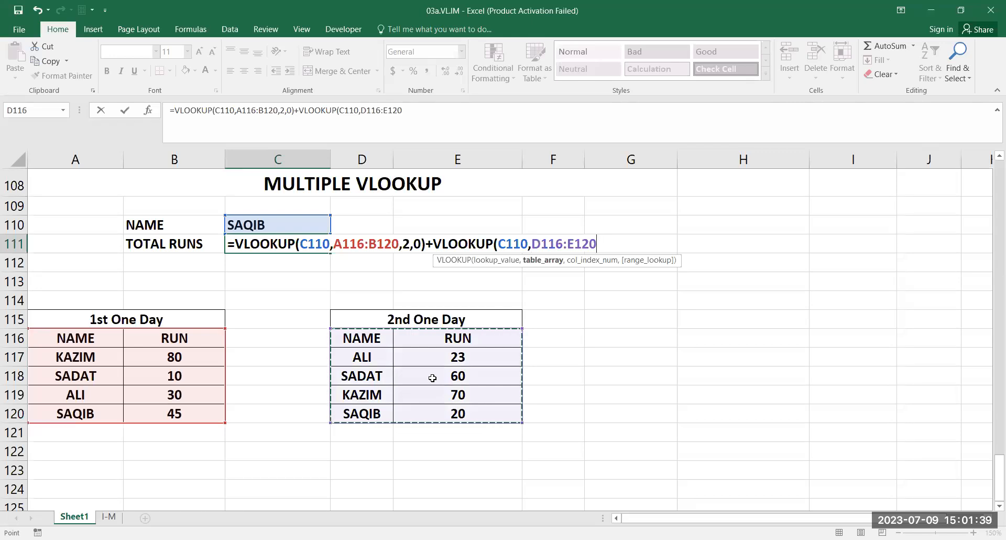
pyautogui.write(',')
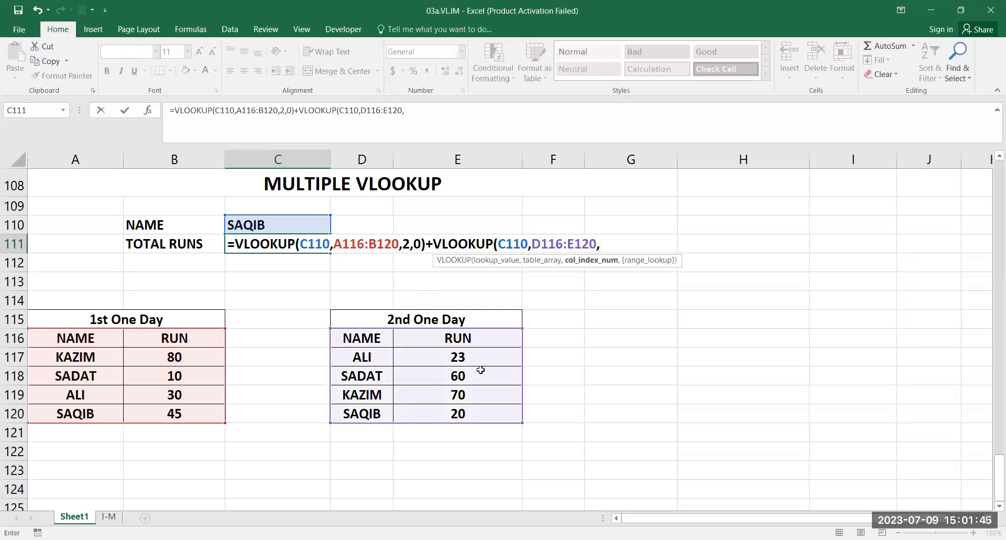
pyautogui.write('2,0')
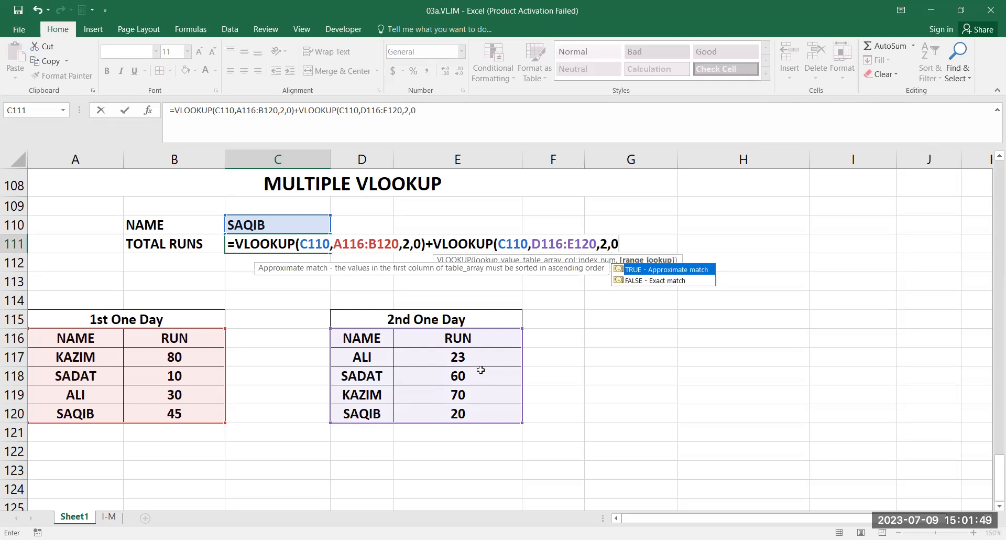
pyautogui.write(')')
pyautogui.press('Return')
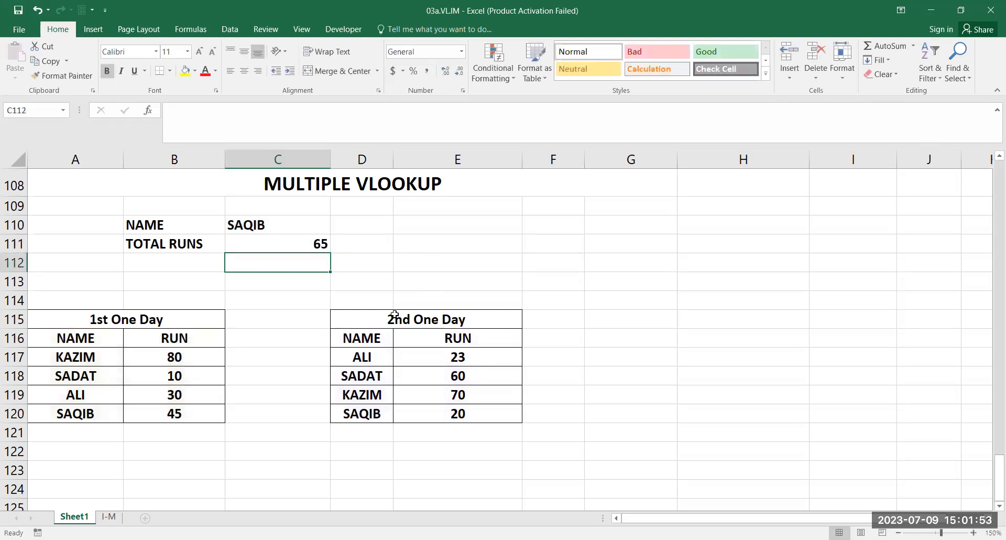
# - Test the combined formula by entering in C110 the player name from A119, followed by the one from A117
pyautogui.click(314, 226)
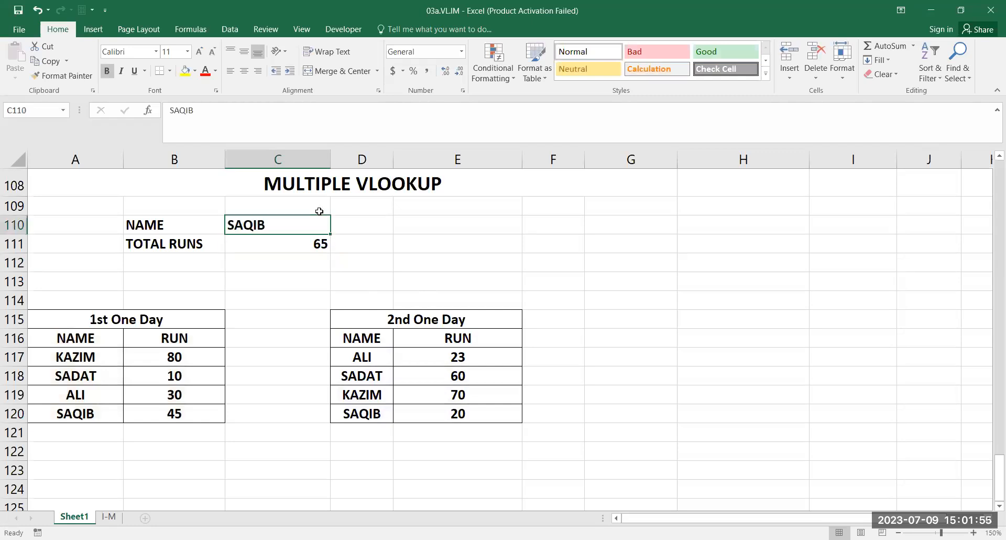
pyautogui.write('ALI')
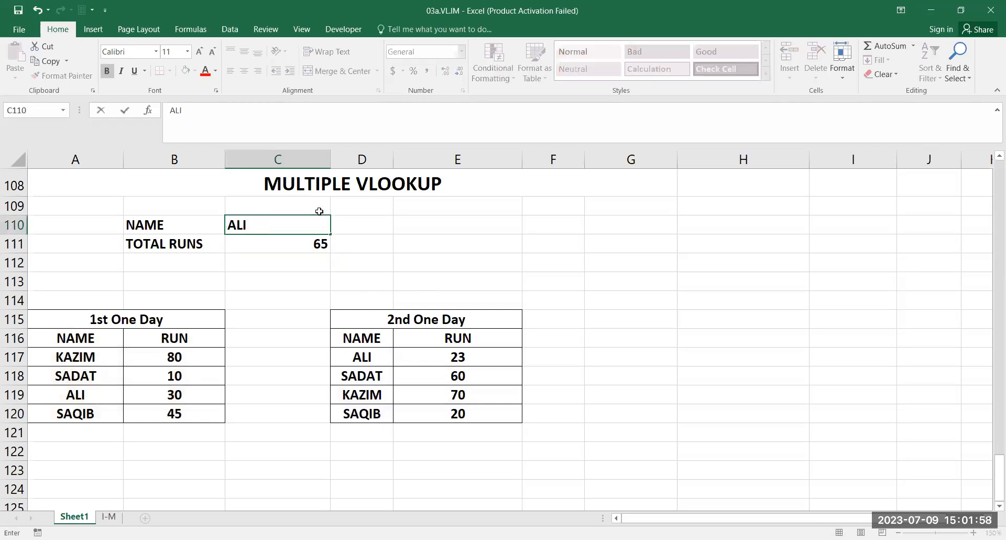
pyautogui.press('Return')
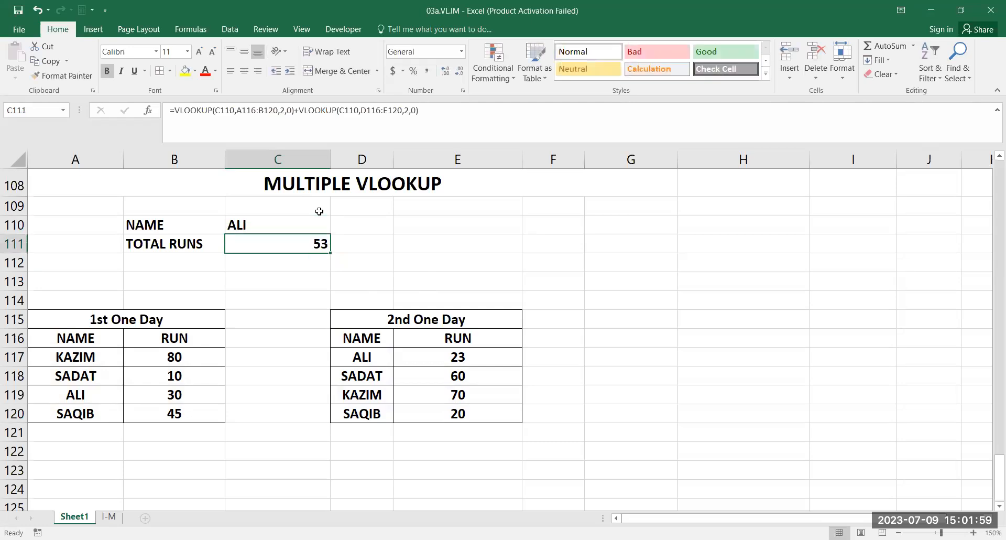
pyautogui.press('Up')
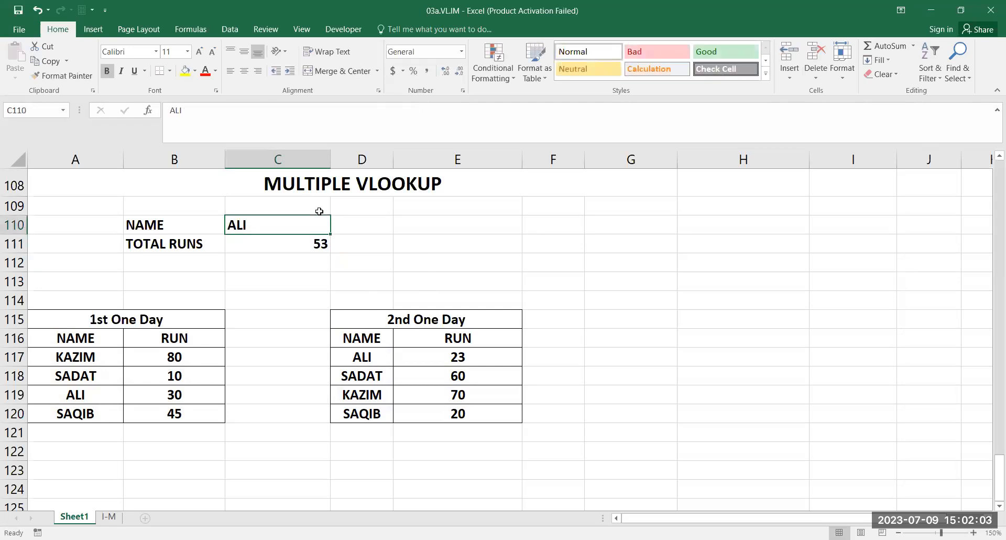
pyautogui.write('KAZIM')
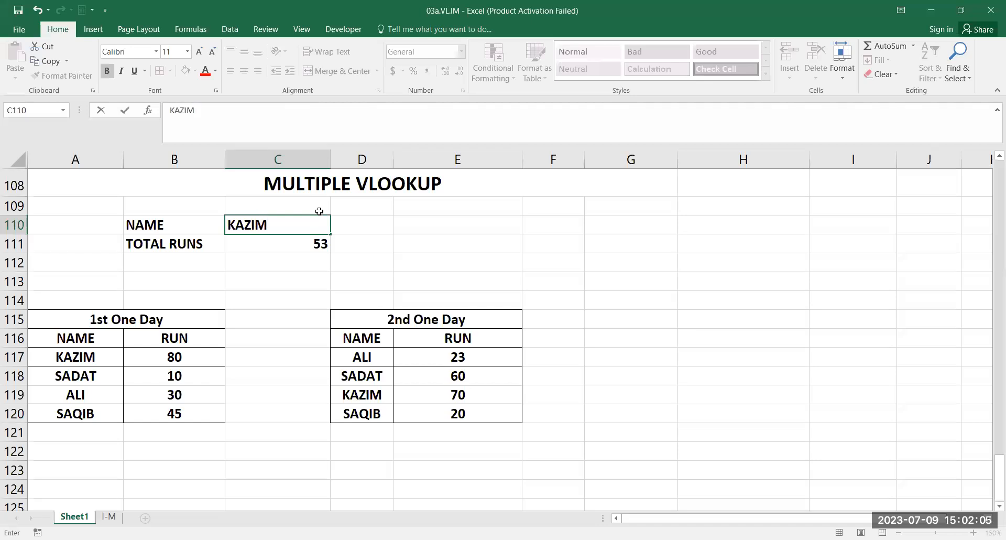
pyautogui.press('Return')
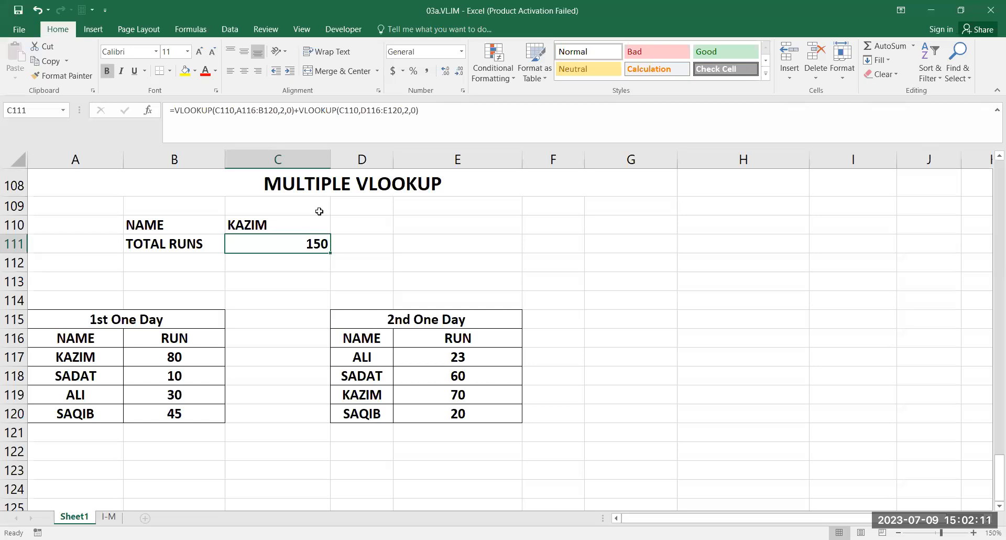
# - Review the two VLOOKUP parts of the C111 formula, including the second lookup value C110 and table array D116:E120
pyautogui.press('F2')
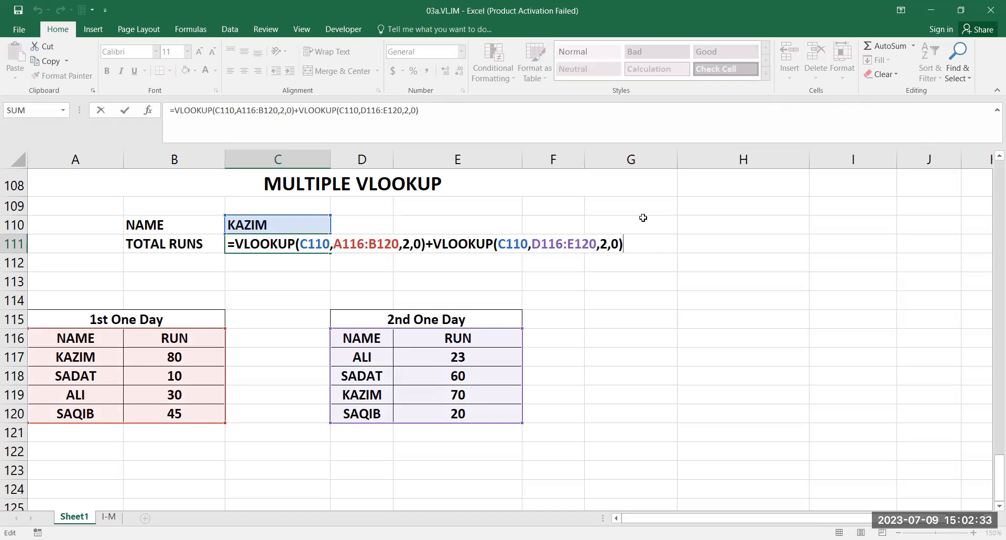
pyautogui.press('Return')
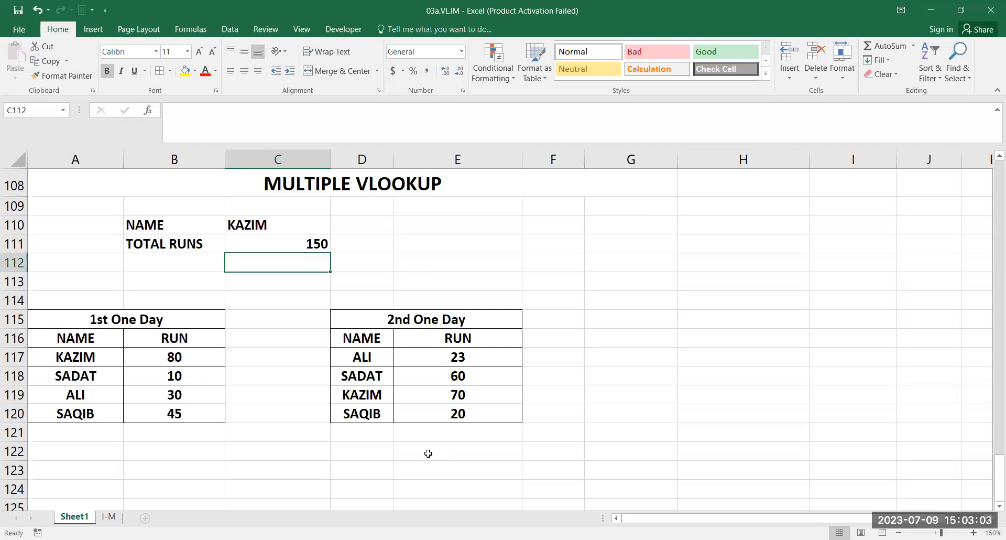
pyautogui.doubleClick(311, 240)
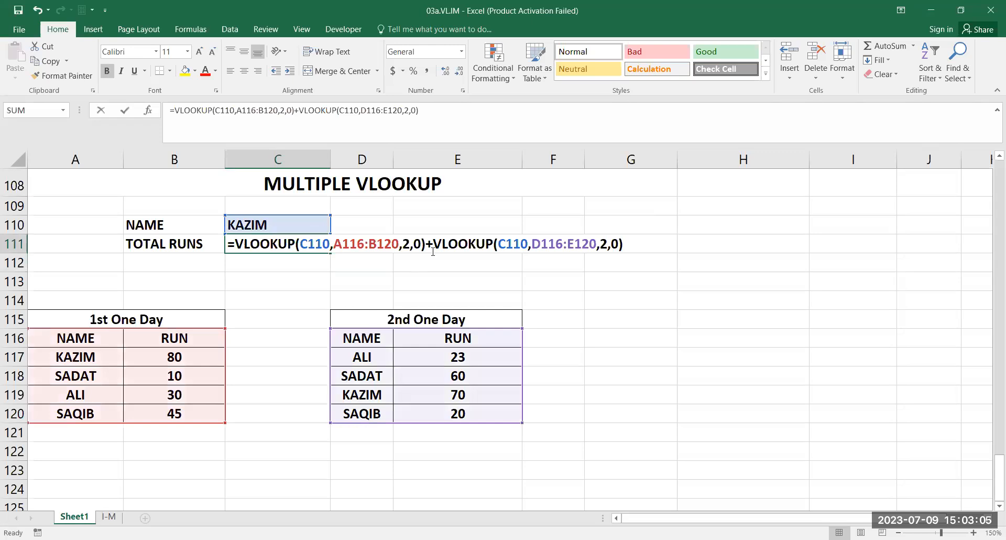
pyautogui.moveTo(429, 243); pyautogui.dragTo(232, 236)
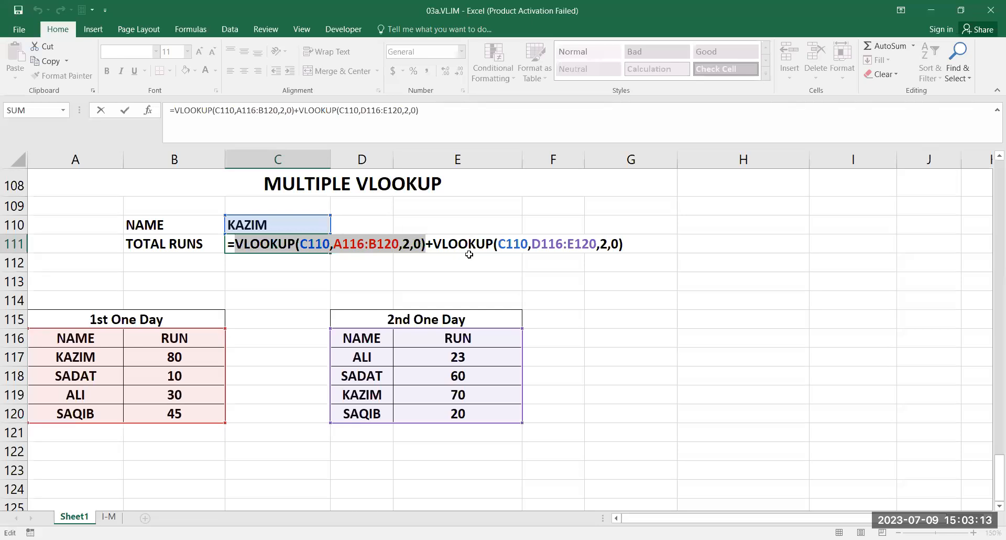
pyautogui.click(516, 243)
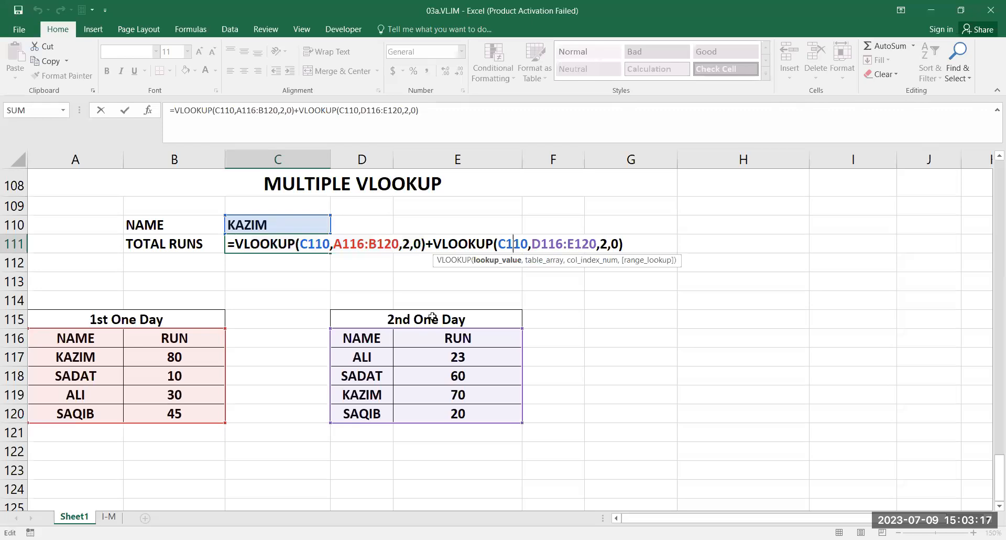
pyautogui.moveTo(532, 243); pyautogui.dragTo(600, 242)
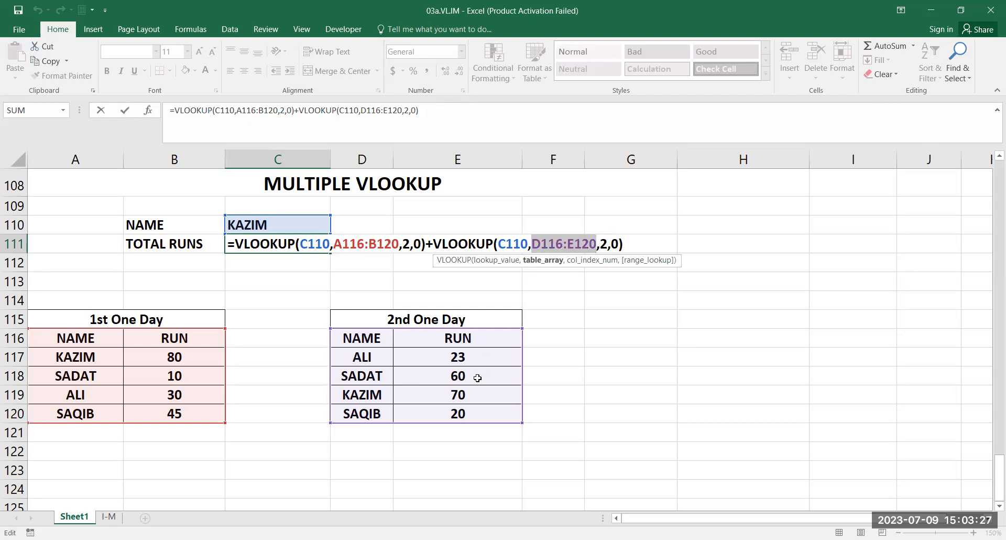
pyautogui.click(633, 236)
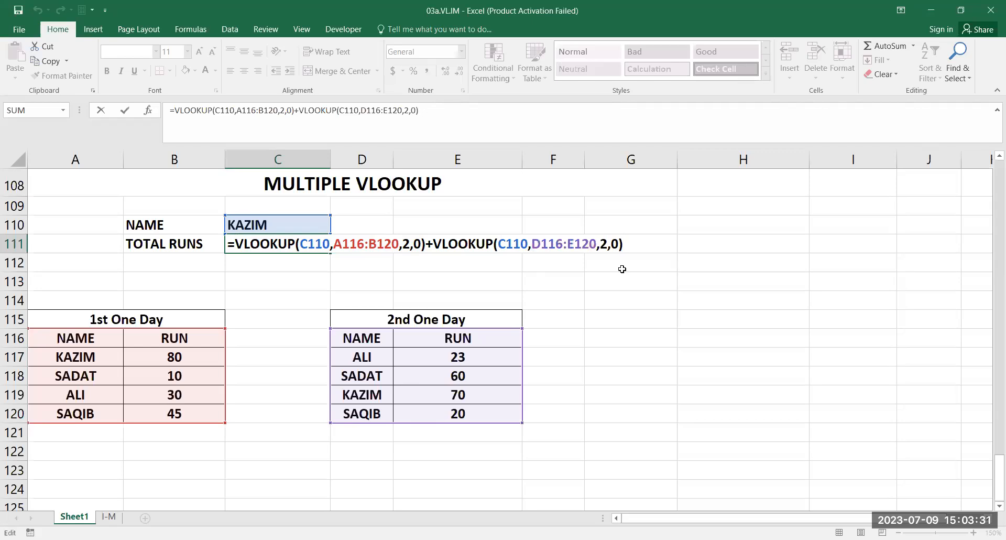
pyautogui.press('Return')
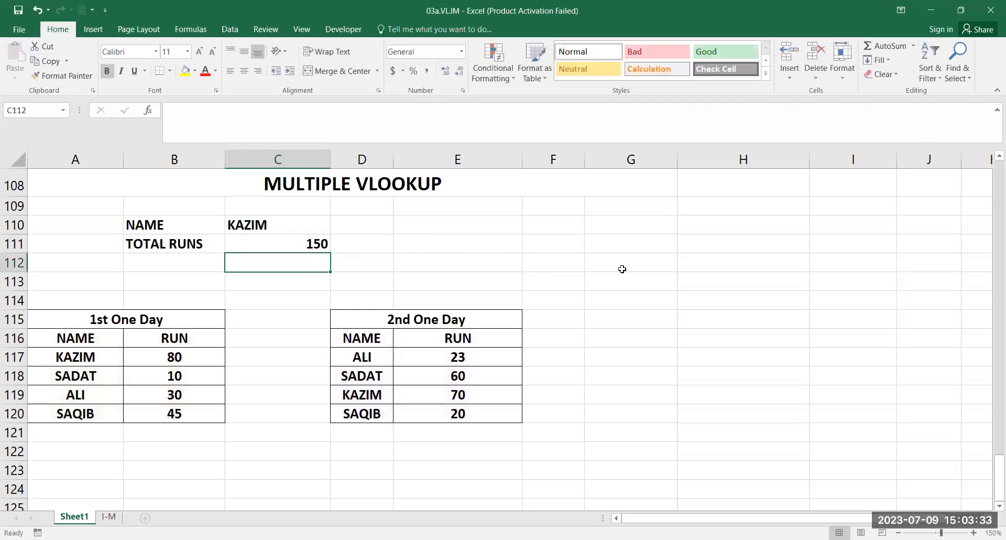
# - Switch to the I-M worksheet with the INDEX & MATCH ADVANCED exercise
pyautogui.click(361, 468)
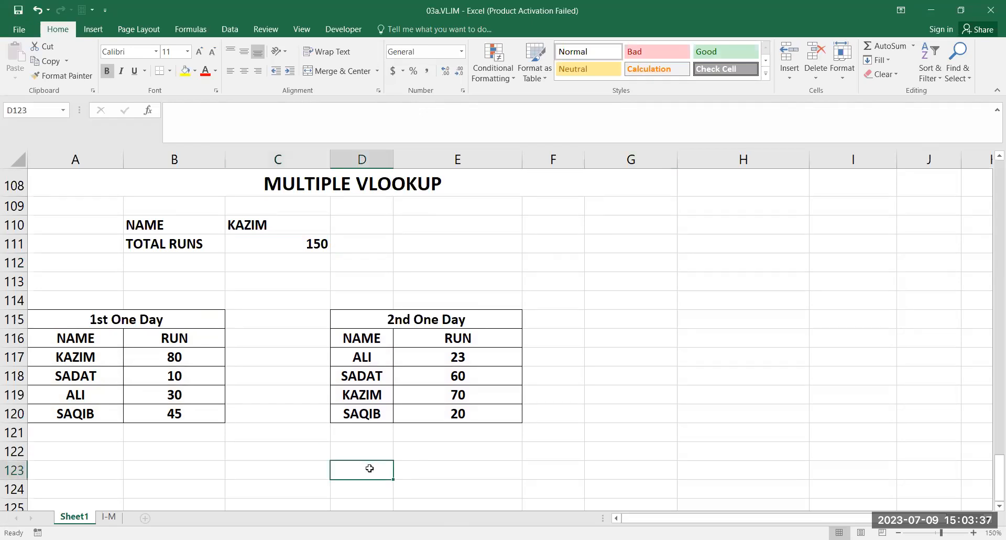
pyautogui.click(110, 517)
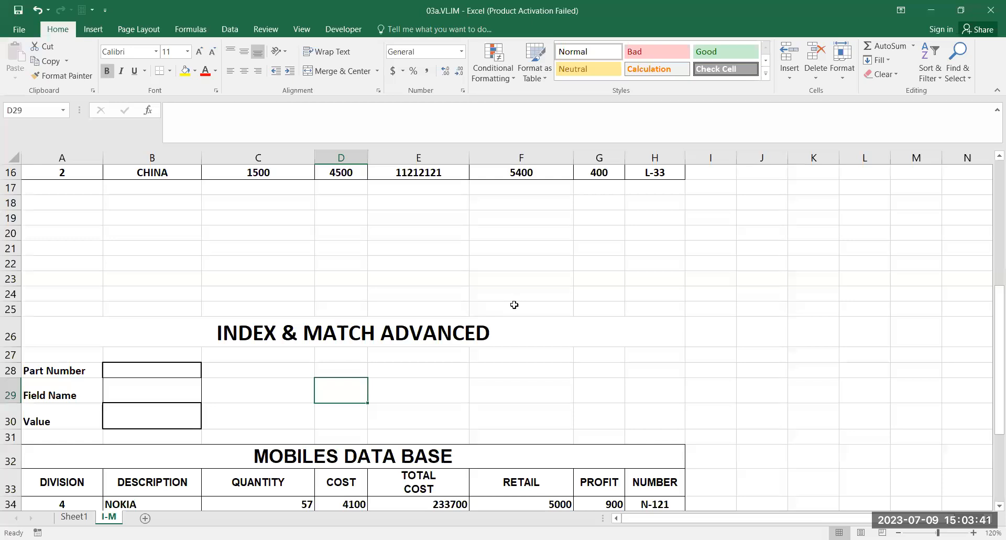
# - Slightly narrow the DESCRIPTION column (B) of the Mobiles Database on the I-M worksheet
pyautogui.scroll(5, 514, 301)
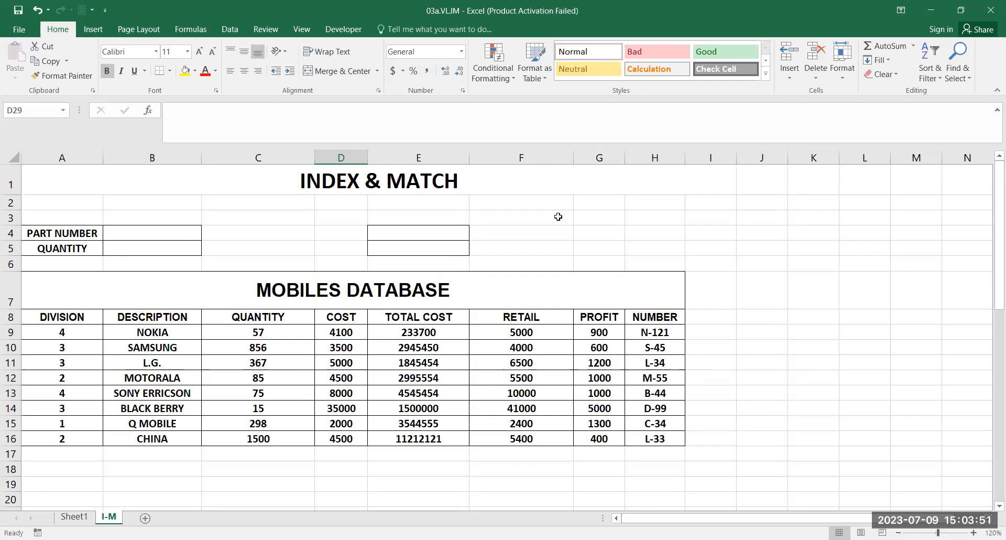
pyautogui.scroll(2, 503, 330)
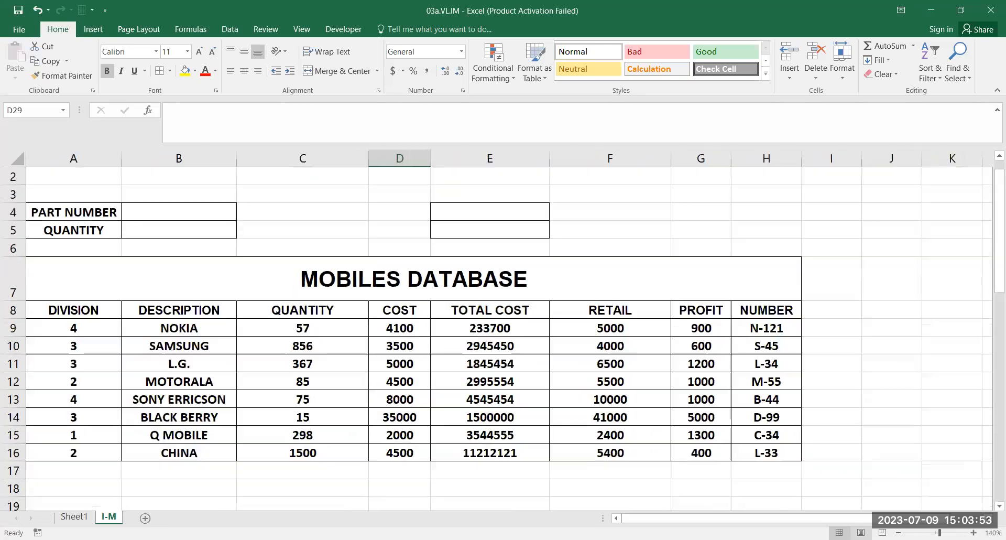
pyautogui.click(241, 395)
pyautogui.moveTo(237, 158); pyautogui.dragTo(229, 159)
pyautogui.scroll(1, 288, 414)
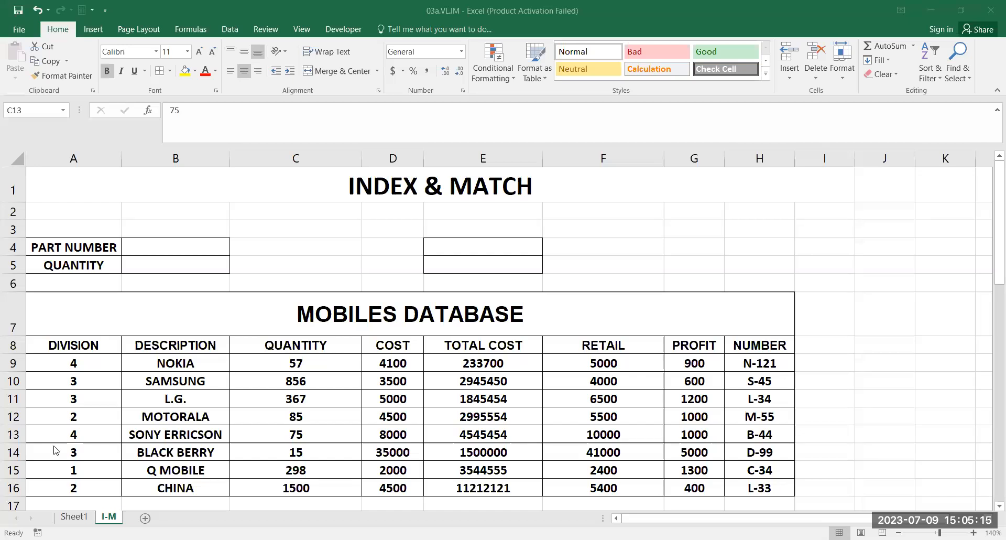
# - Begin a VLOOKUP formula in the QUANTITY cell B5 with the part number cell B4 as the lookup value
pyautogui.click(178, 264)
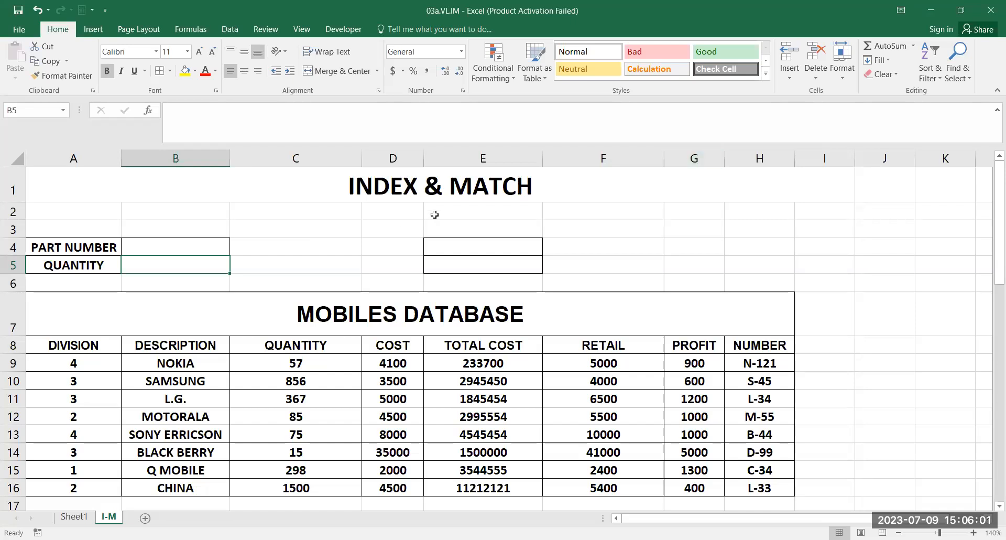
pyautogui.hotkey('alt', 'Tab')
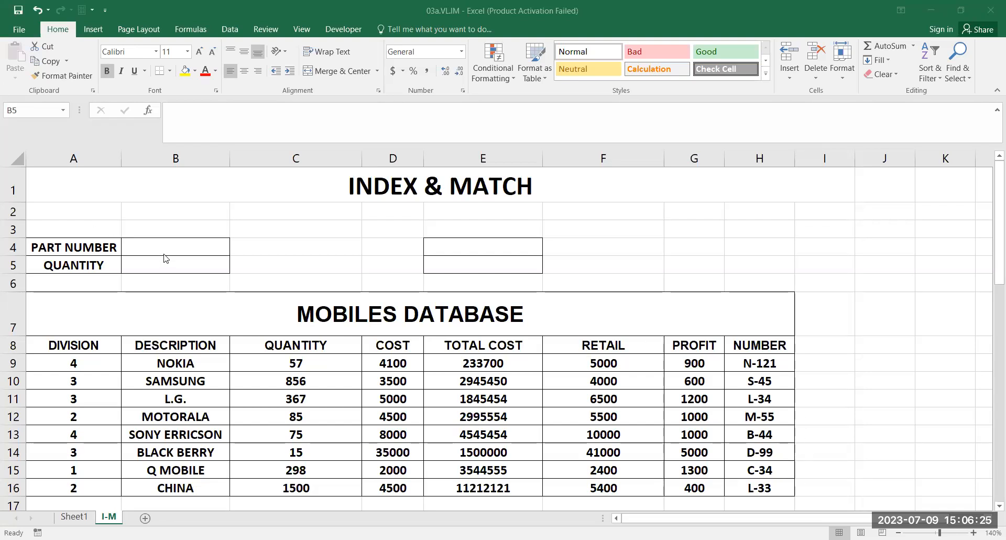
pyautogui.click(217, 266)
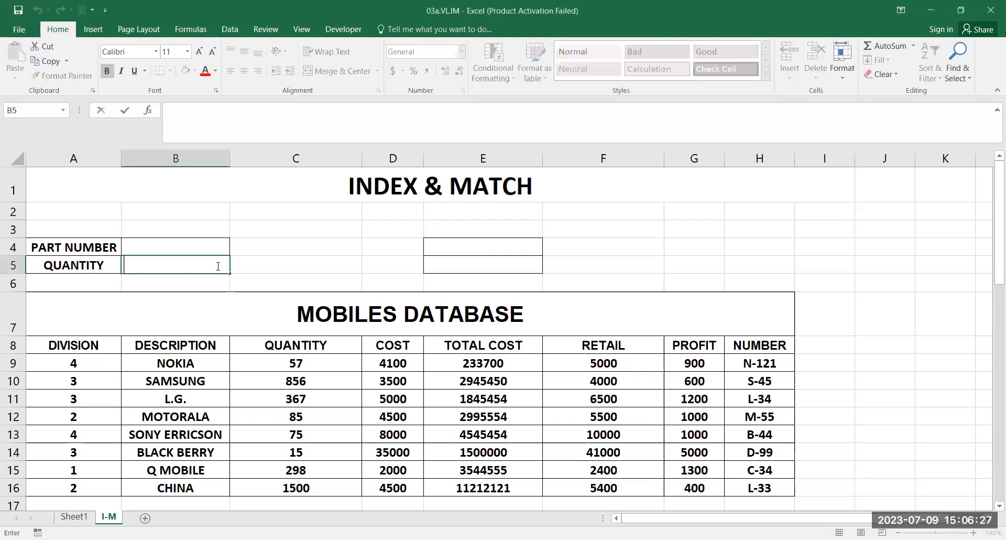
pyautogui.click(262, 270)
pyautogui.click(202, 263)
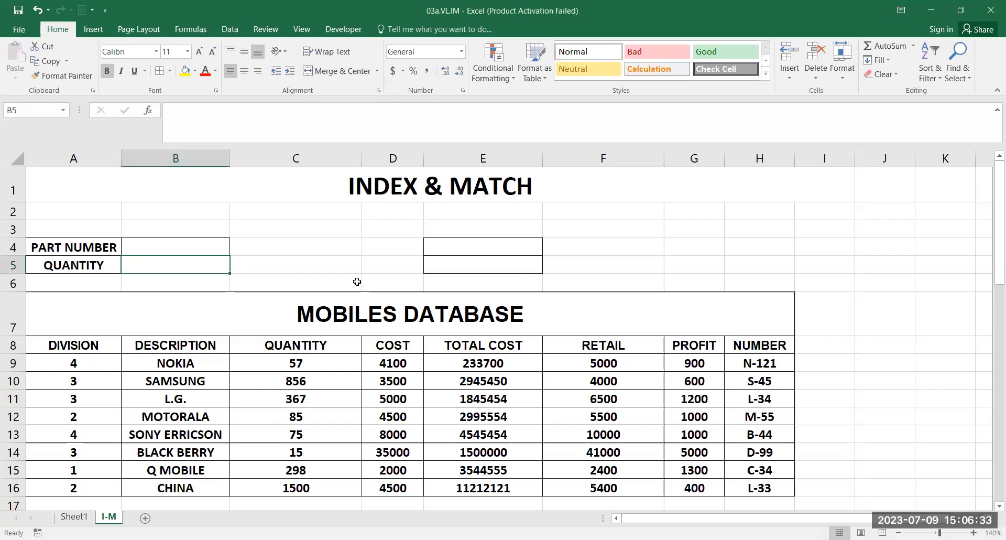
pyautogui.write('=')
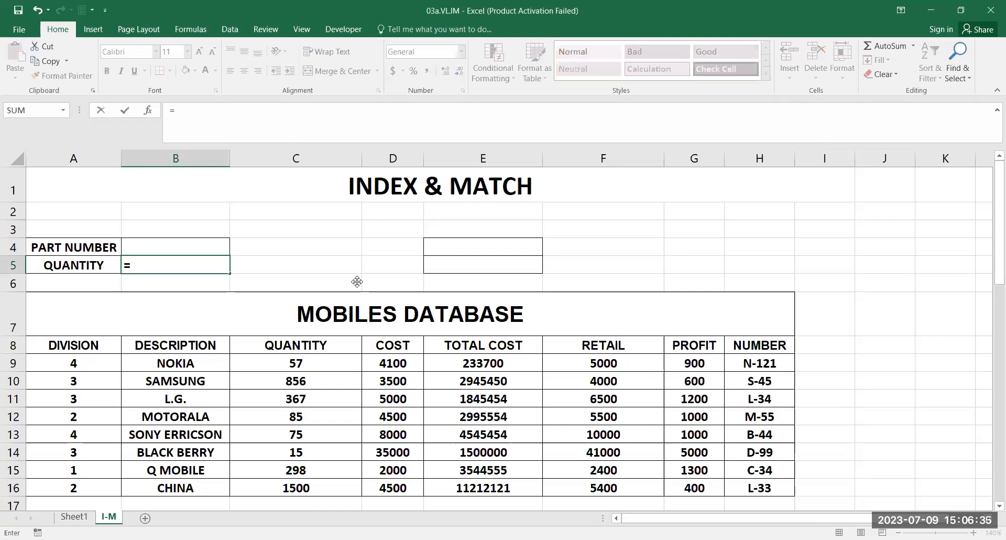
pyautogui.write('VLOOKUP(')
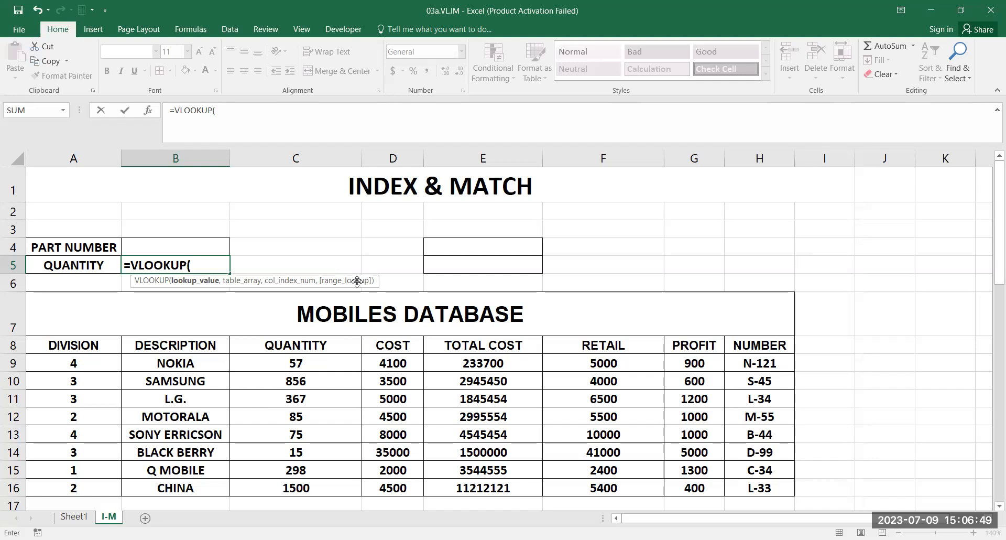
pyautogui.click(202, 242)
pyautogui.write(',')
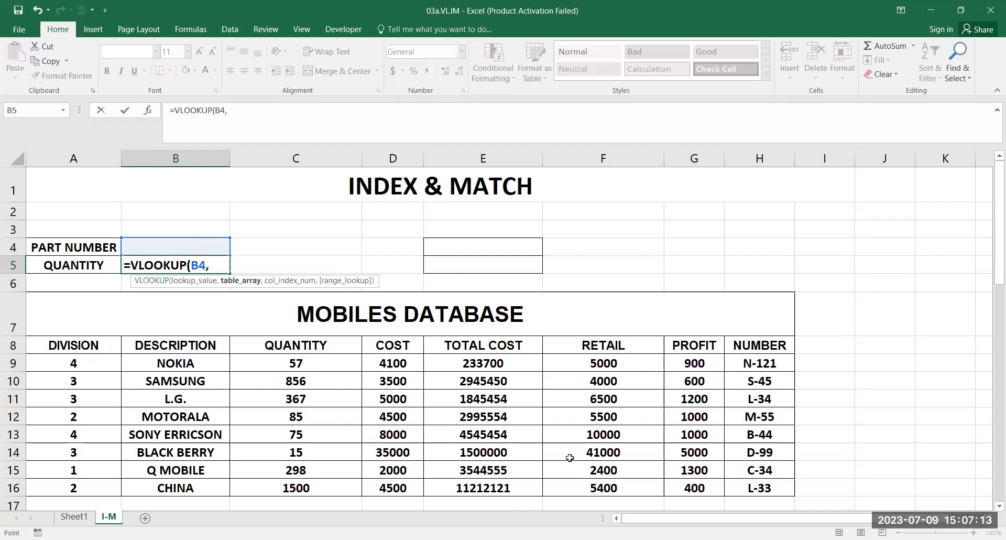
# - Complete the B5 formula as =VLOOKUP(B4,A8:H16,3,0), using the Mobiles Database as the table array
pyautogui.moveTo(73, 346); pyautogui.dragTo(761, 489)
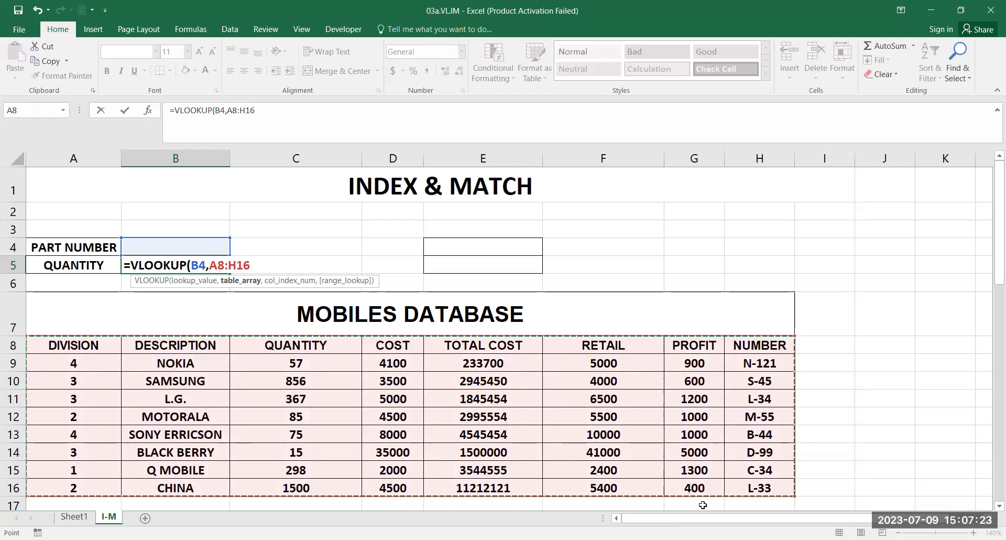
pyautogui.write(',')
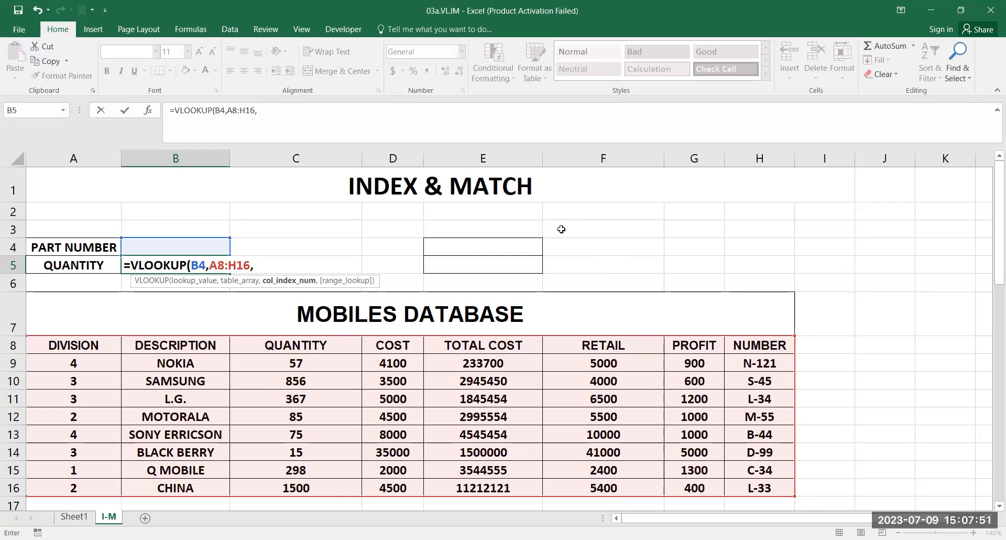
pyautogui.write(',')
pyautogui.press('BackSpace')
pyautogui.write('3,0')
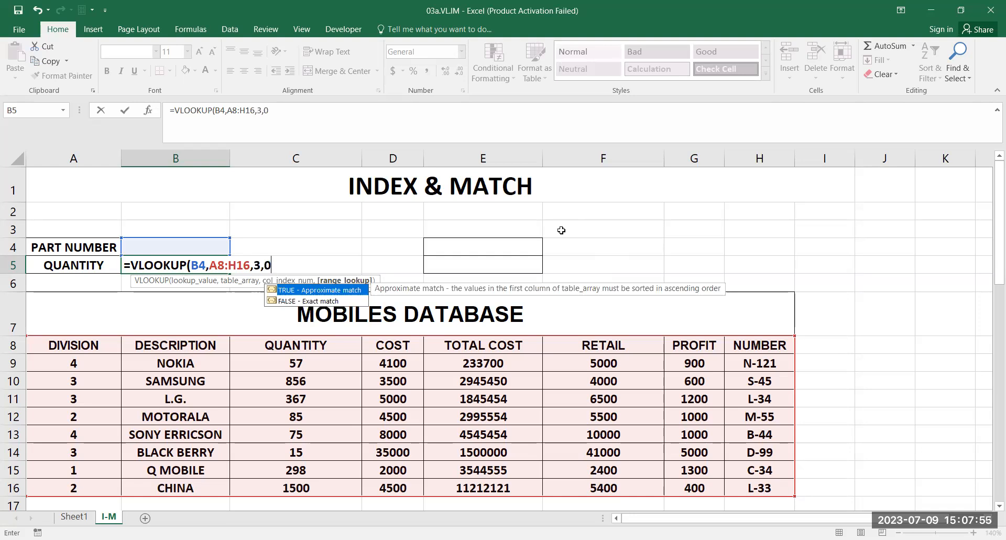
pyautogui.write(')')
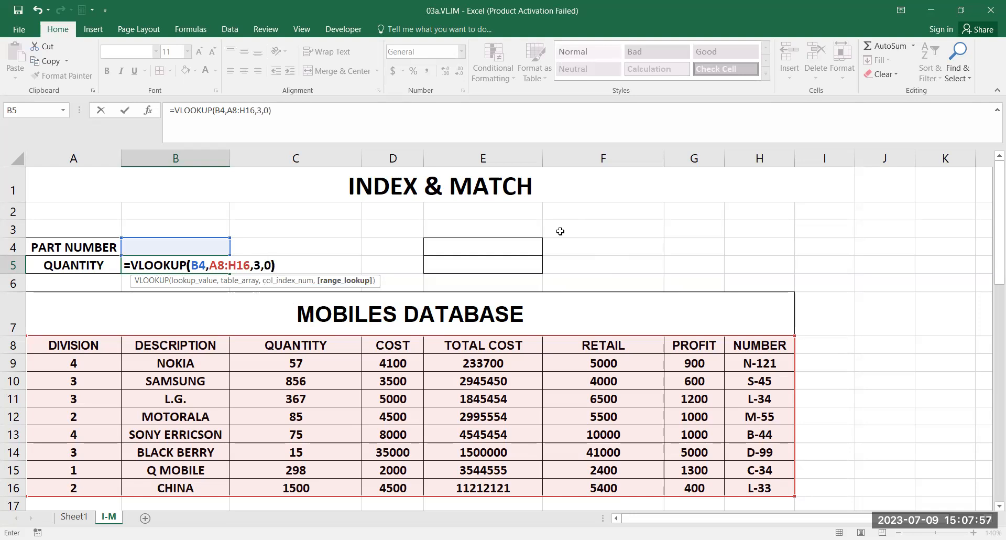
pyautogui.press('Return')
# - Test the quantity lookup by entering part number L-34 in B4
pyautogui.press('Up')
pyautogui.press('Up')
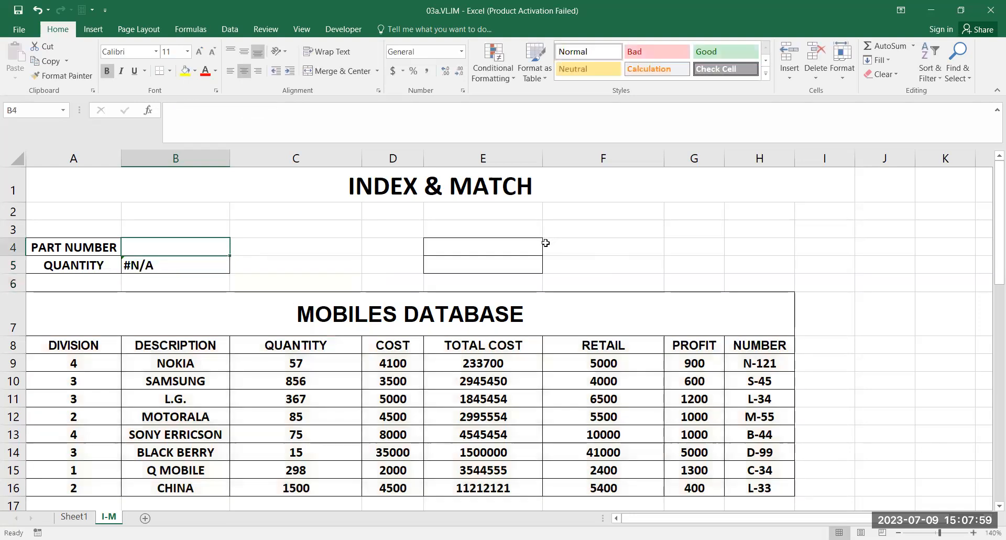
pyautogui.press('F2')
pyautogui.write('L-34')
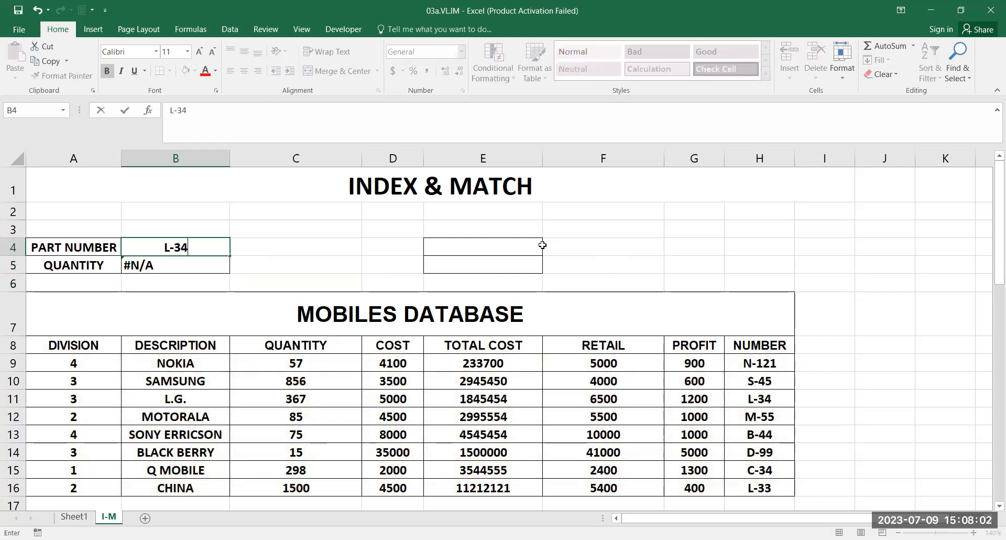
pyautogui.press('Return')
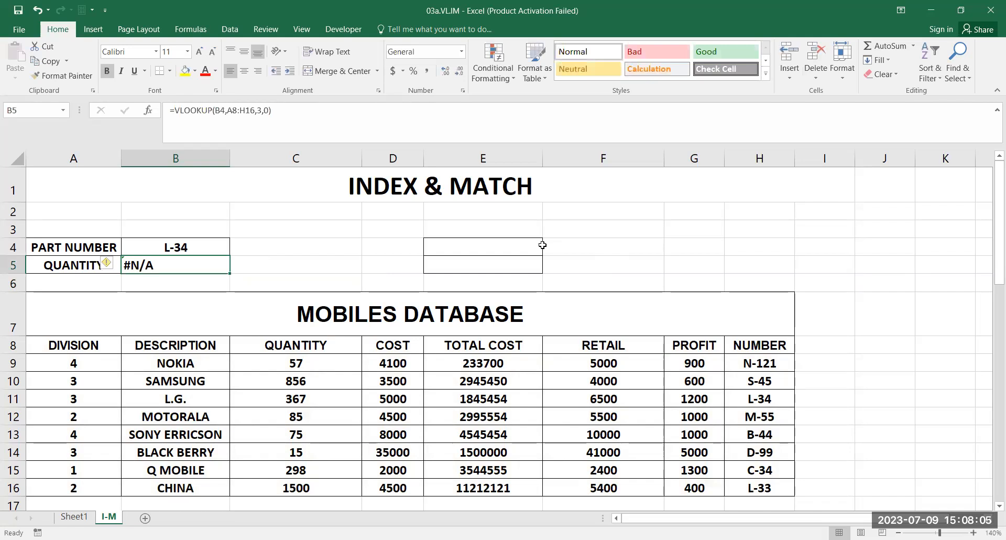
# - Check the part number entry in B4 and the VLOOKUP arguments of the quantity formula in B5
pyautogui.press('Up')
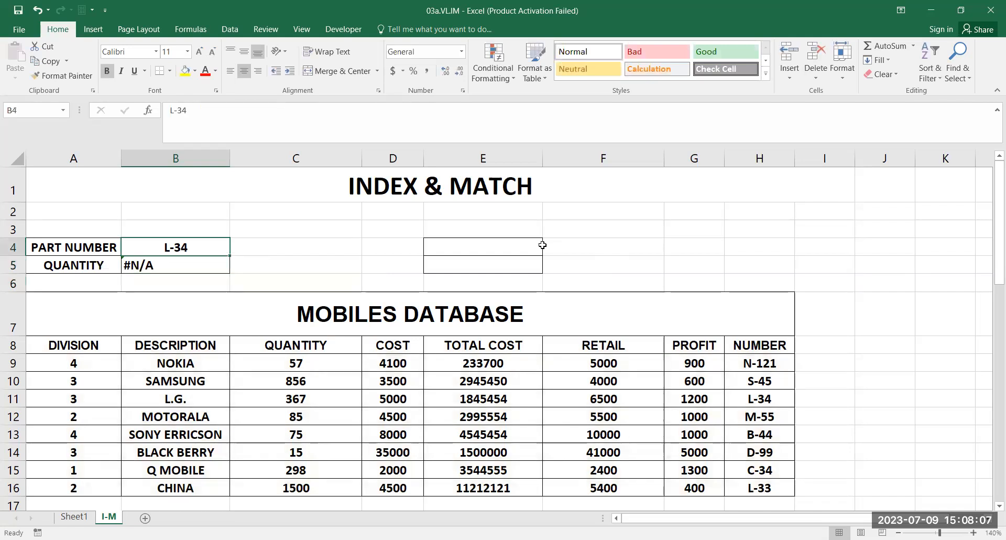
pyautogui.press('F2')
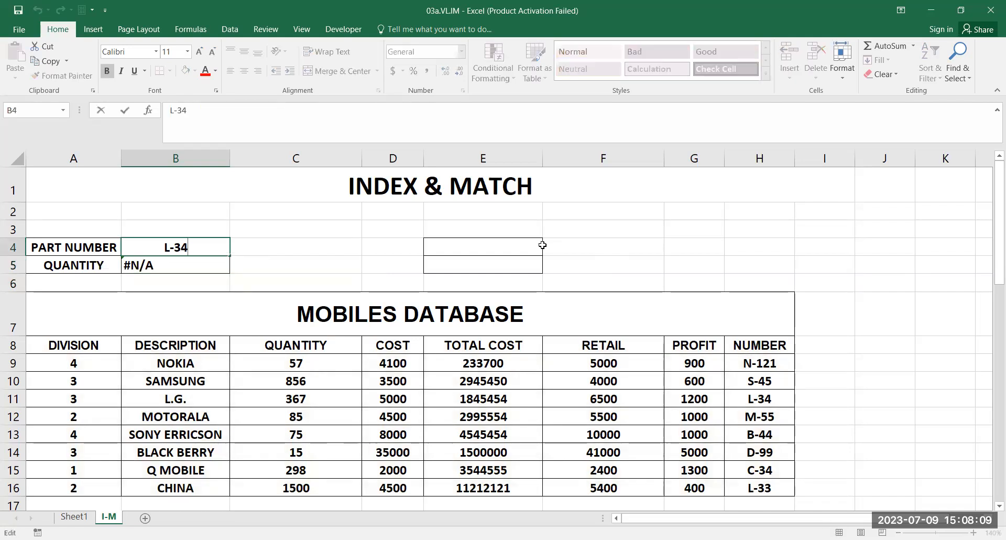
pyautogui.press('Return')
pyautogui.press('F2')
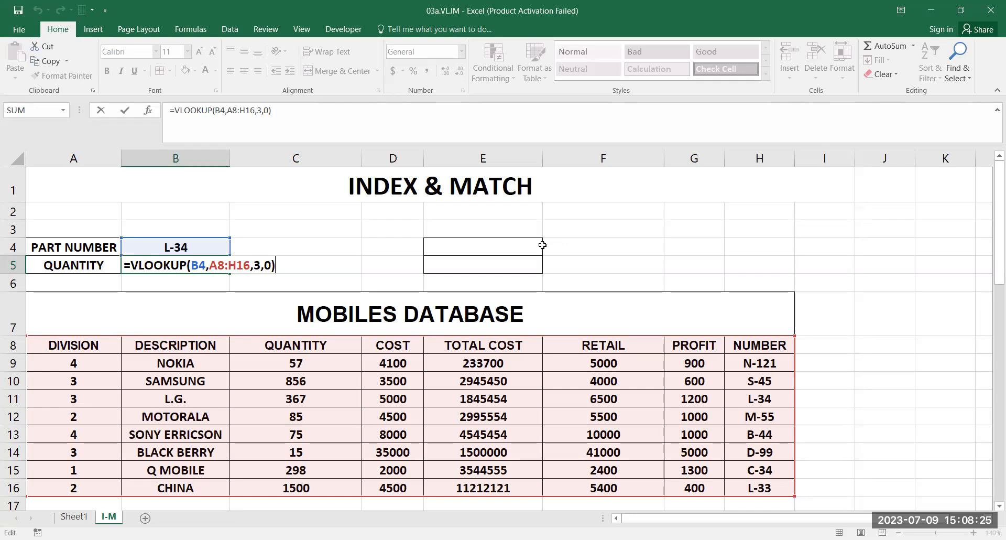
pyautogui.hotkey('shift', 'Return')
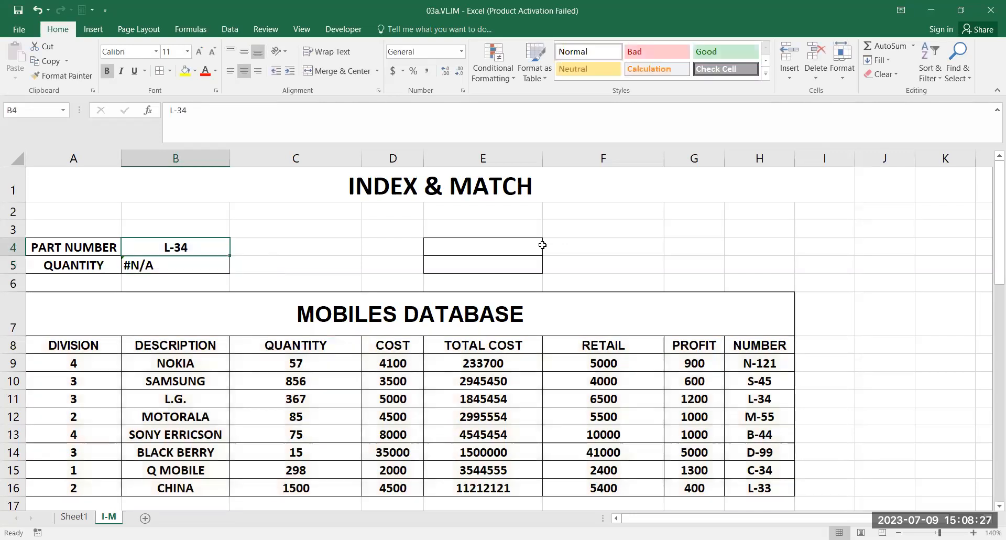
# - Set the part number in B4 to M-55 and recheck the VLOOKUP formula in B5
pyautogui.write('M')
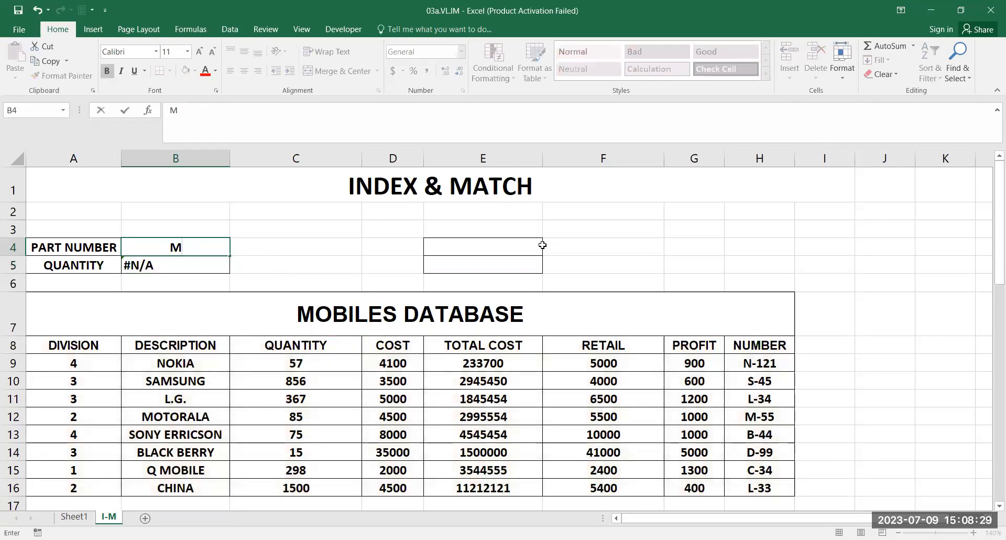
pyautogui.write('-55')
pyautogui.press('Return')
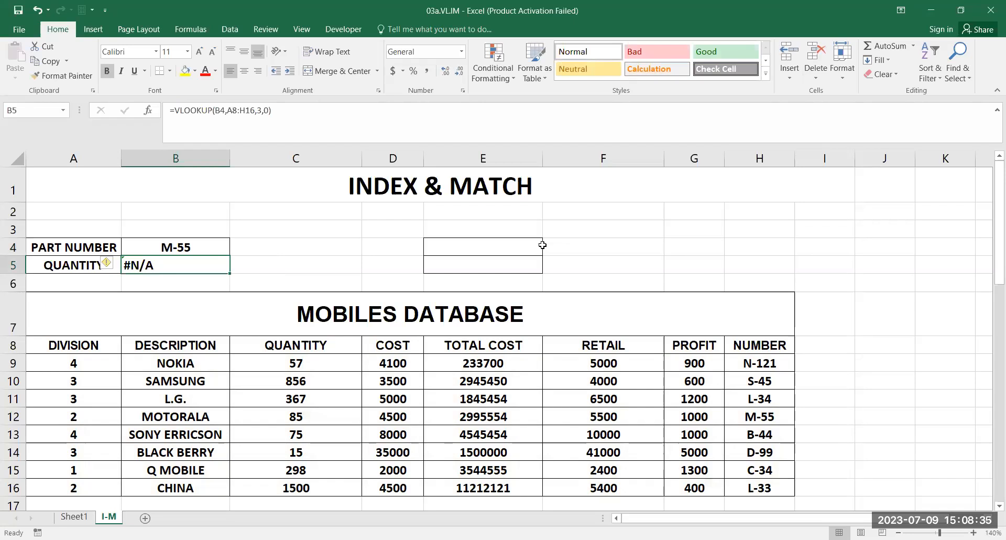
pyautogui.press('F2')
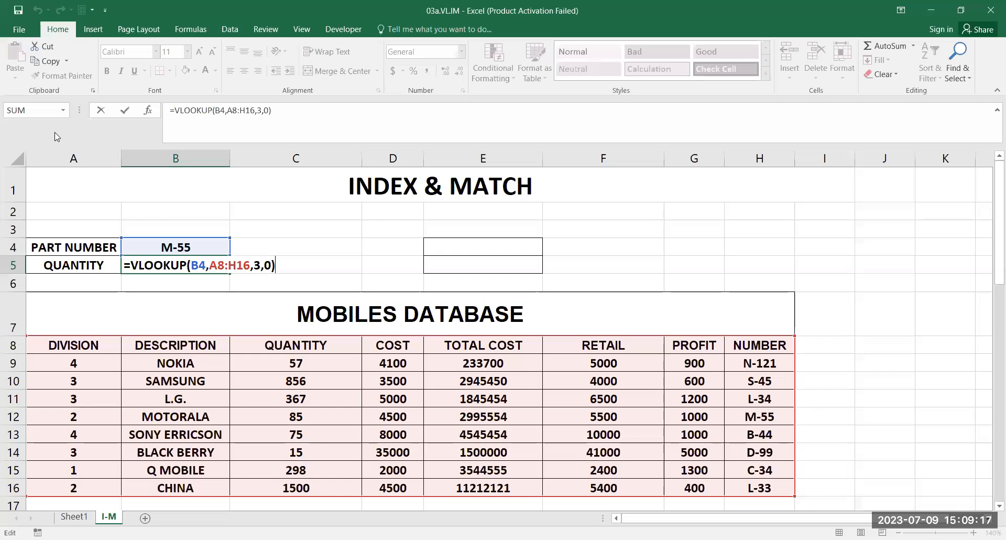
pyautogui.hotkey('ctrl', 'Return')
# - Compare the commission criteria table of VLOOKUP EXAMPLE-1 on Sheet1 with the Mobiles Database range A8:H16 on the I-M sheet
pyautogui.click(74, 516)
pyautogui.scroll(8, 387, 419)
pyautogui.scroll(20, 387, 418)
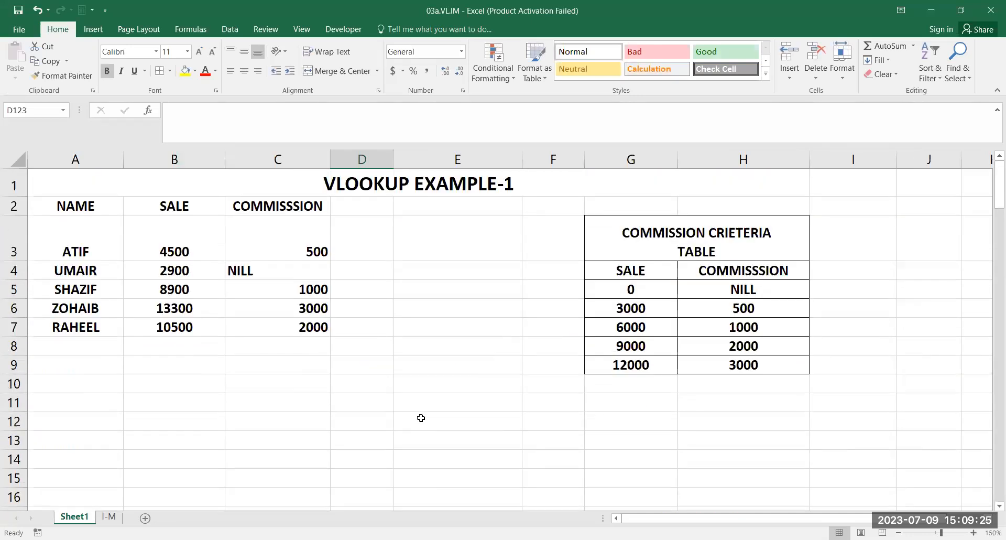
pyautogui.moveTo(594, 273); pyautogui.dragTo(743, 404)
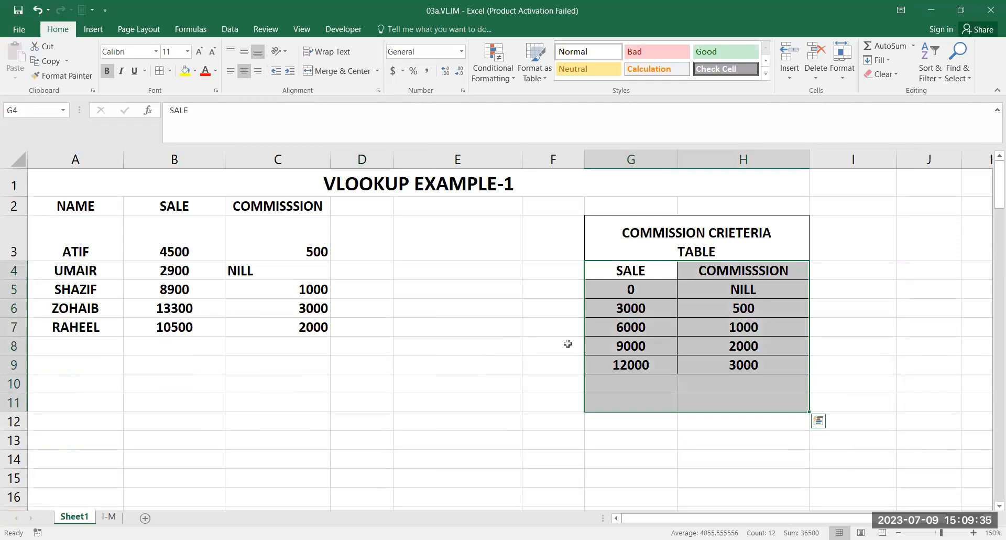
pyautogui.click(109, 516)
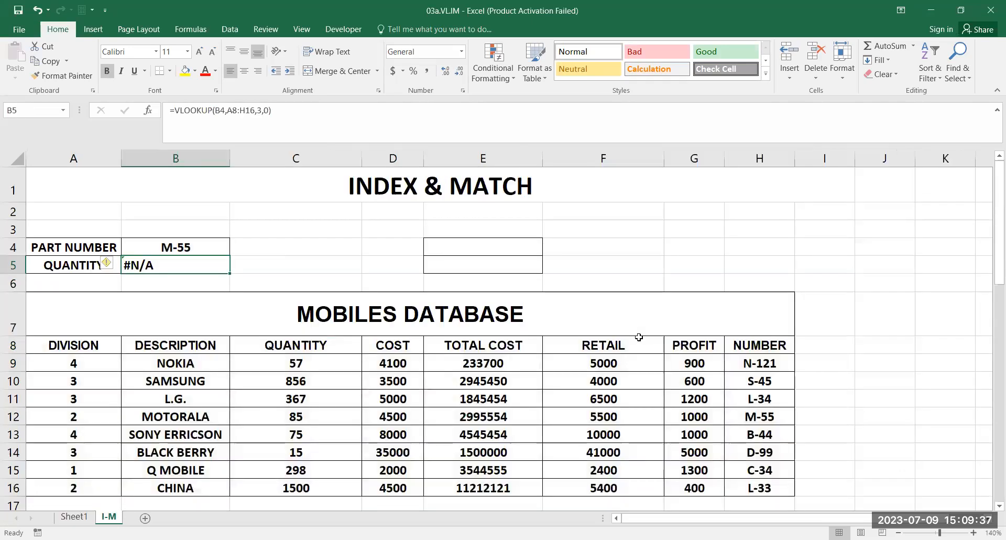
pyautogui.moveTo(106, 345); pyautogui.dragTo(750, 490)
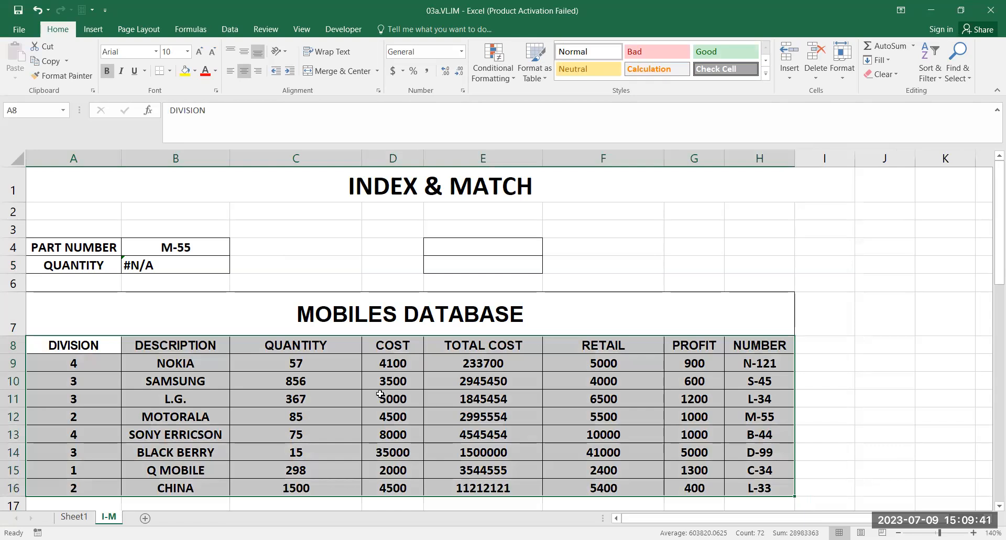
# - Review the lookup value and table array of the commission VLOOKUP in C3 on Sheet1, and return to B5 on the I-M sheet
pyautogui.click(73, 517)
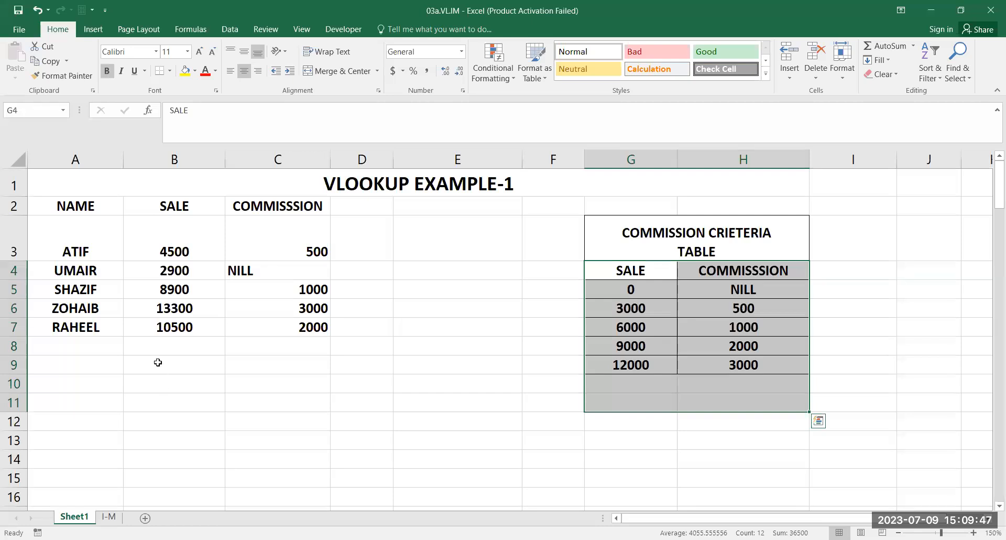
pyautogui.doubleClick(303, 250)
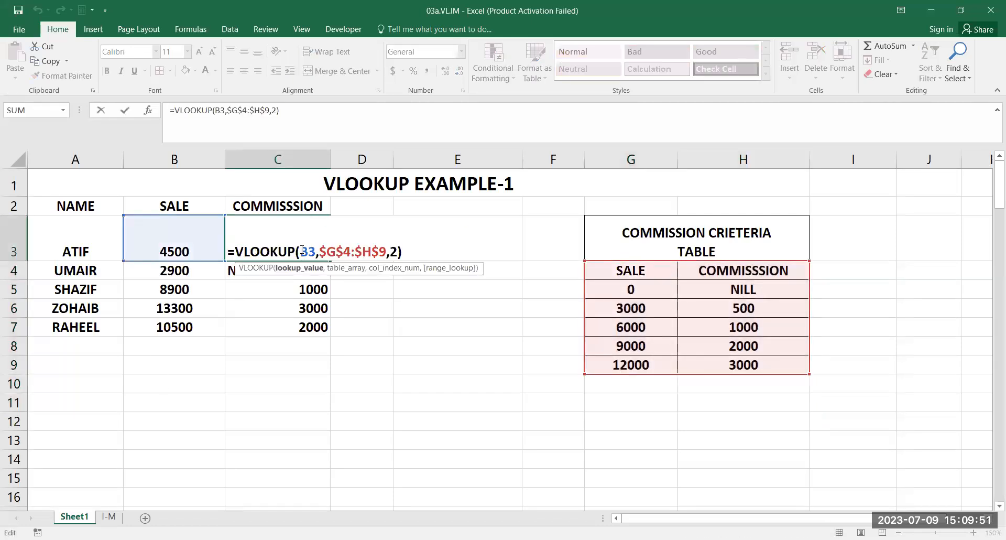
pyautogui.press('Escape')
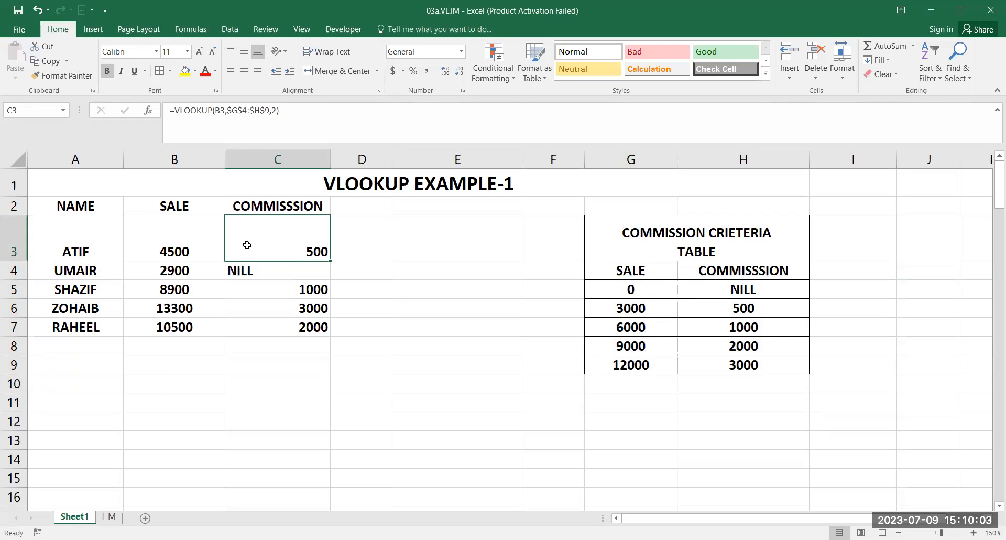
pyautogui.doubleClick(272, 239)
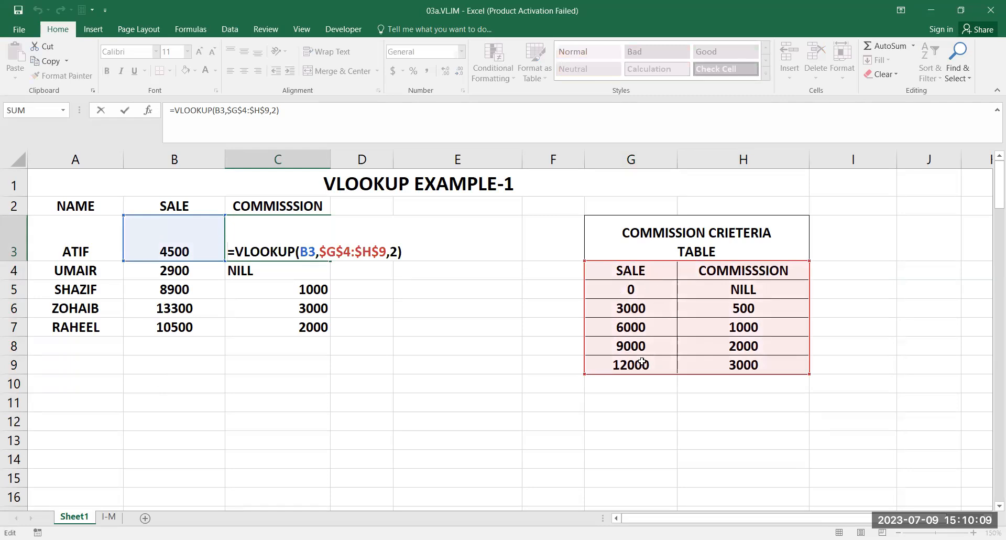
pyautogui.hotkey('ctrl', 'Return')
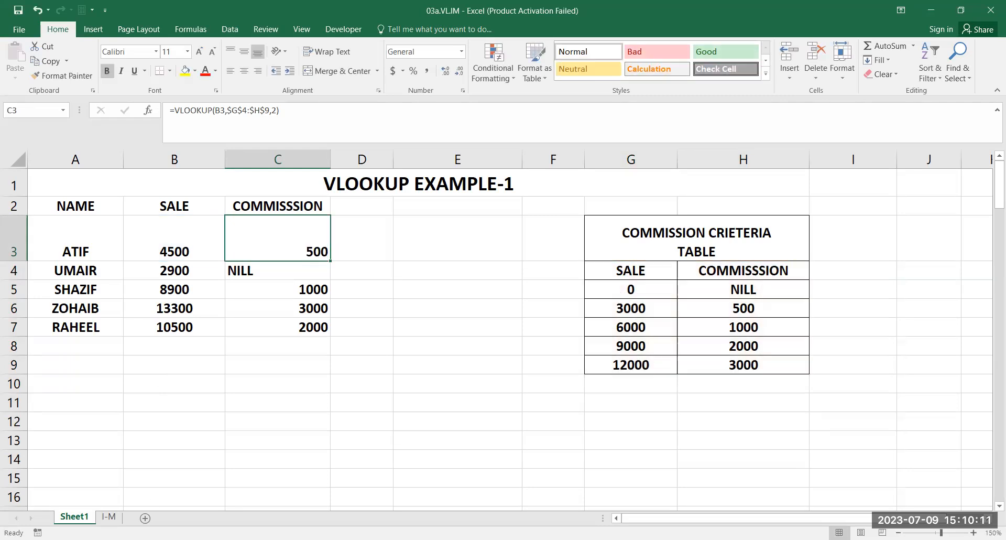
pyautogui.click(108, 516)
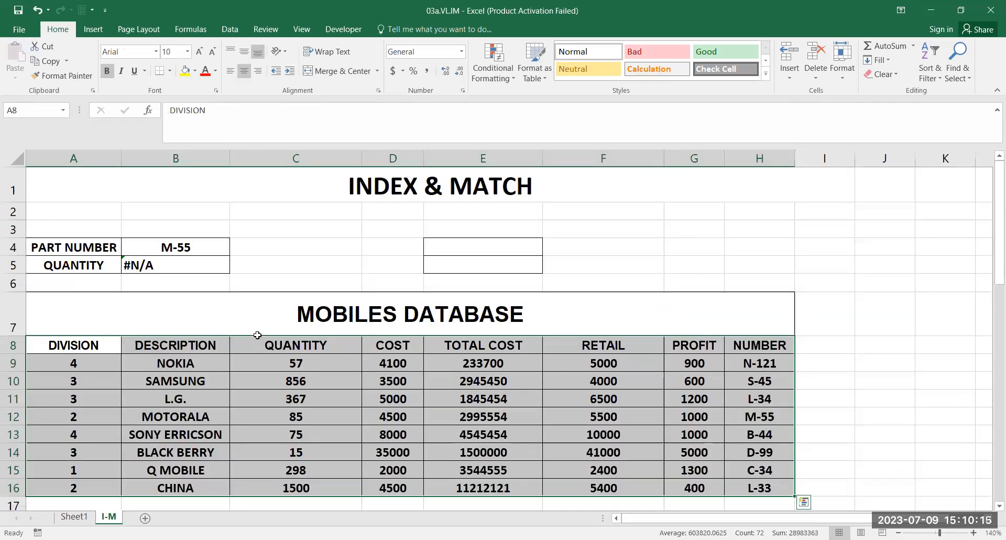
pyautogui.click(226, 268)
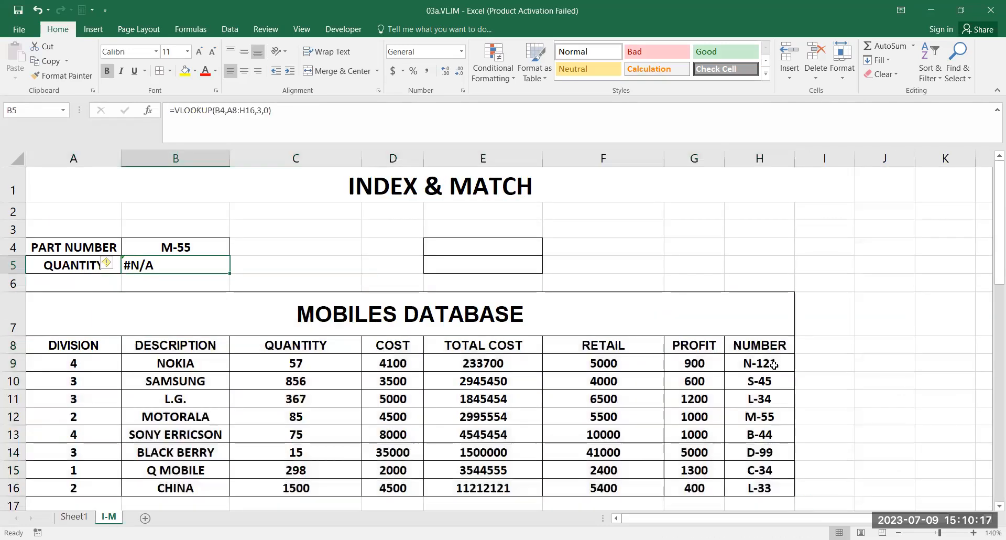
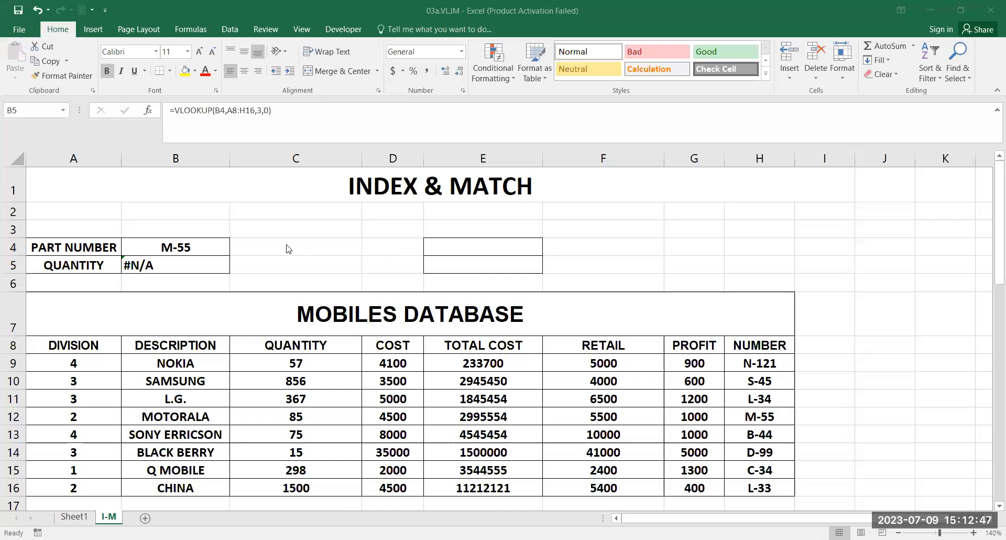
# - Clear the part number and quantity cells B4:B5
pyautogui.press('Up')
pyautogui.keyDown('shift'); pyautogui.click(210, 259); pyautogui.keyUp('shift')
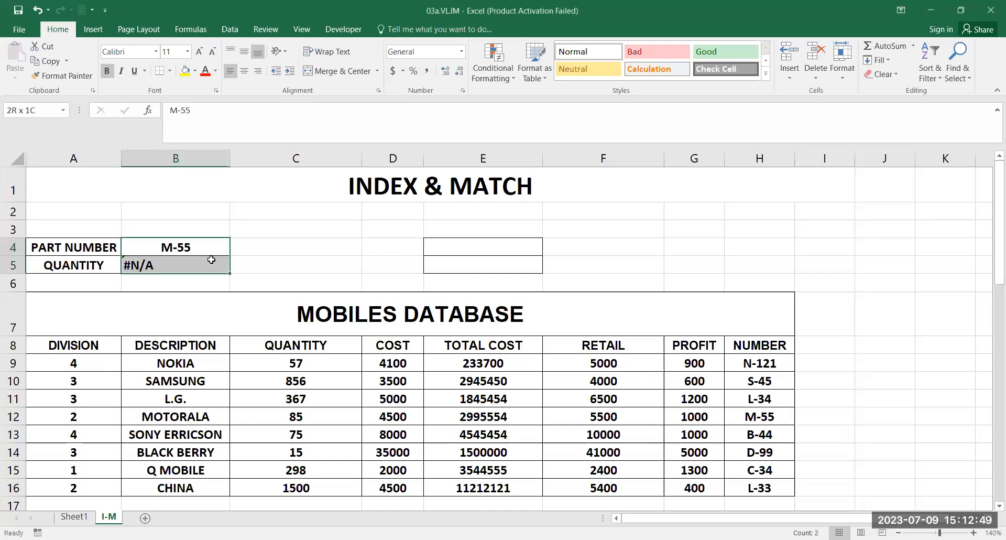
pyautogui.press('Delete')
# - Start an INDEX formula in B5 with the quantity values C9:C16 as its array
pyautogui.click(184, 263)
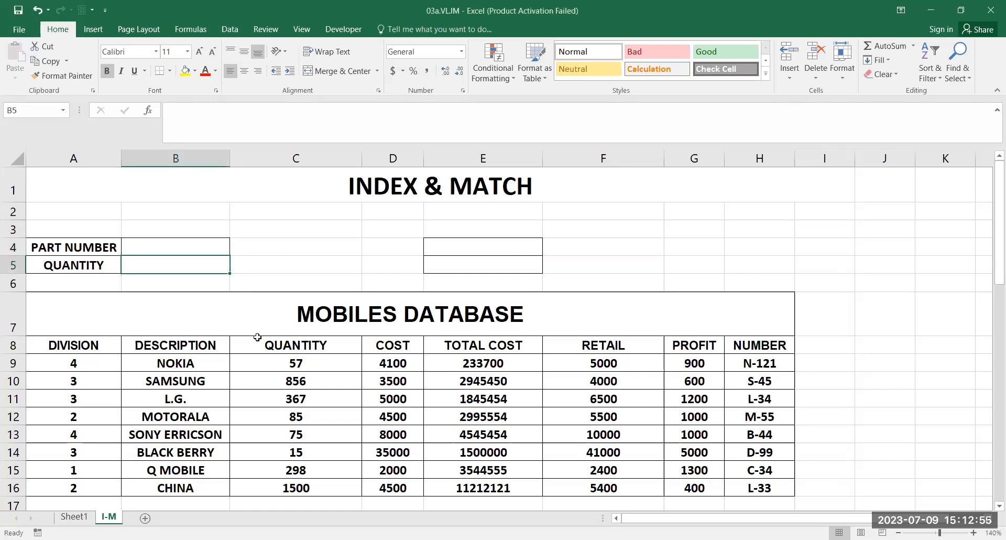
pyautogui.write('=')
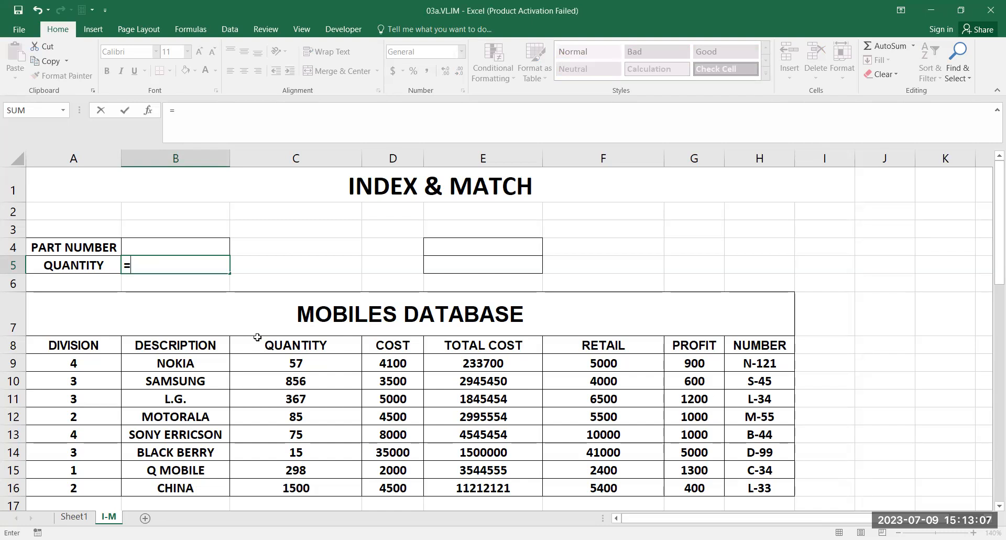
pyautogui.write('INDEX')
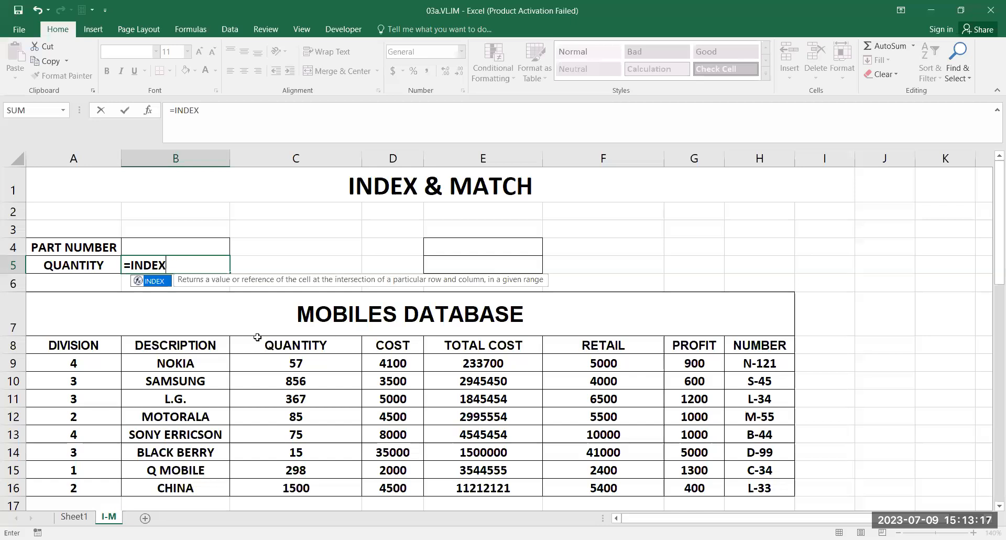
pyautogui.write('(')
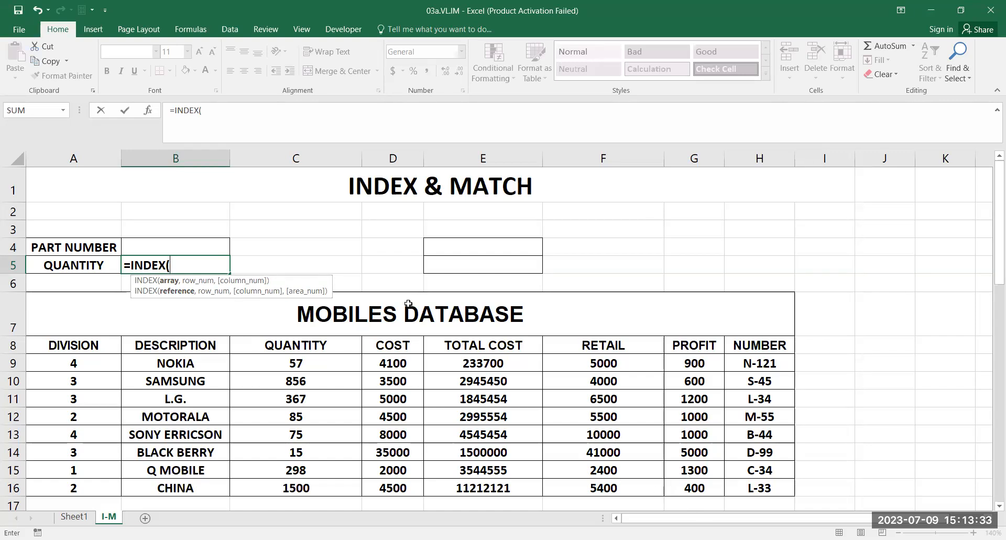
pyautogui.click(331, 369)
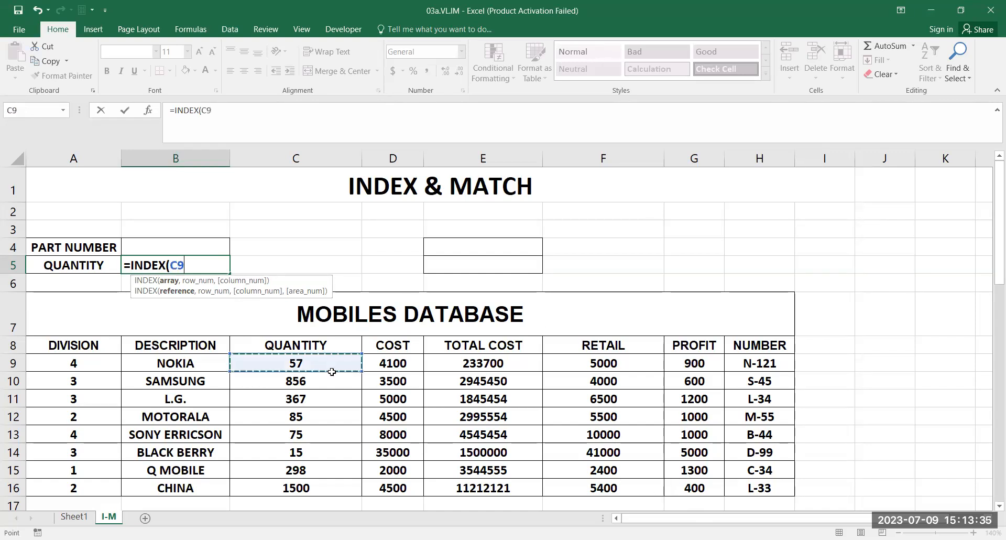
pyautogui.keyDown('shift'); pyautogui.click(330, 483); pyautogui.keyUp('shift')
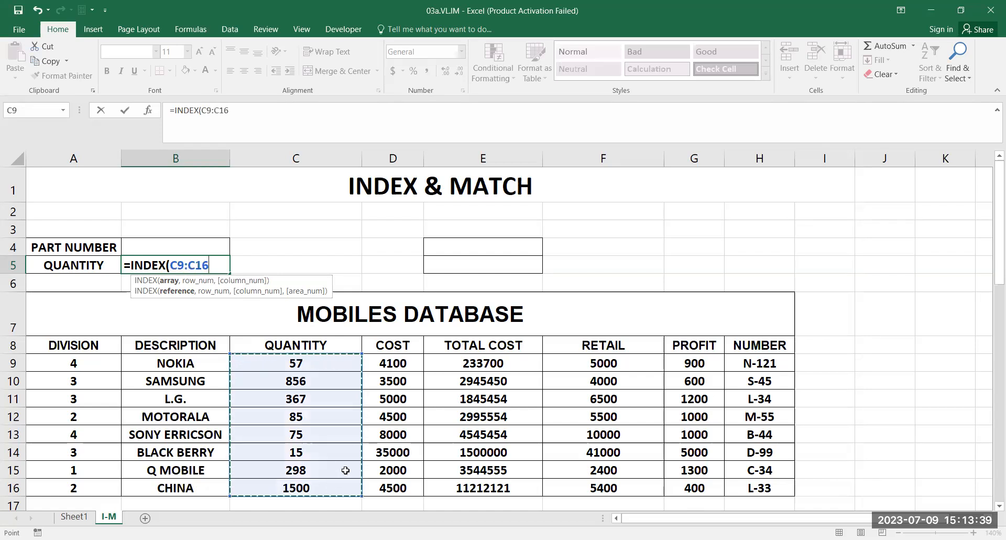
# - Complete the quantity formula in B5 with MATCH(B4,H9:H16,0) as the INDEX row number
pyautogui.write(',MATCH')
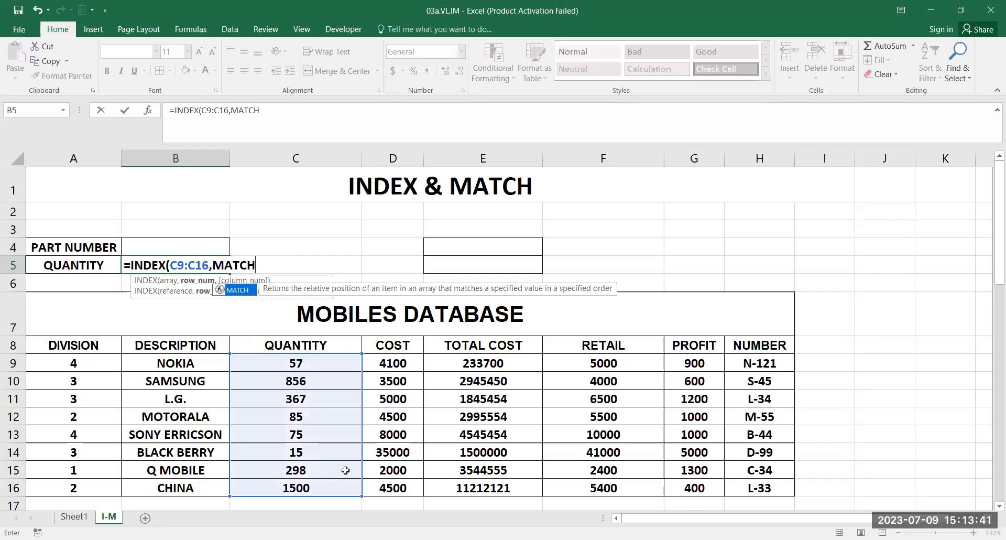
pyautogui.write('(')
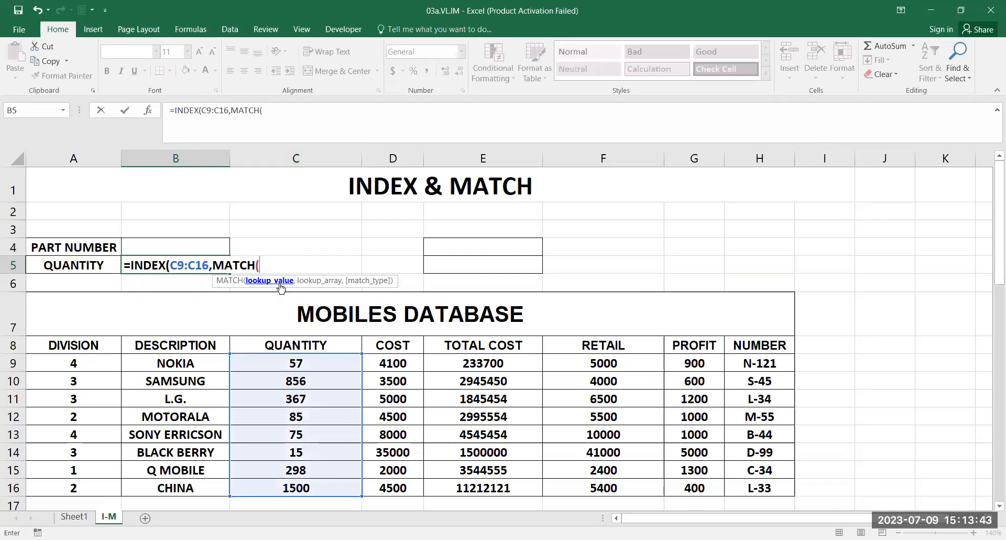
pyautogui.click(221, 244)
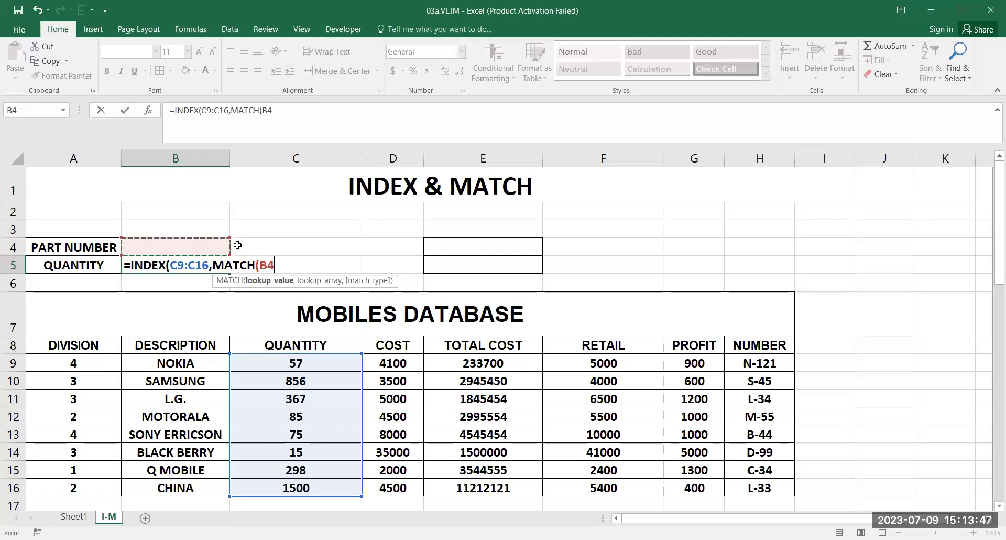
pyautogui.write(',')
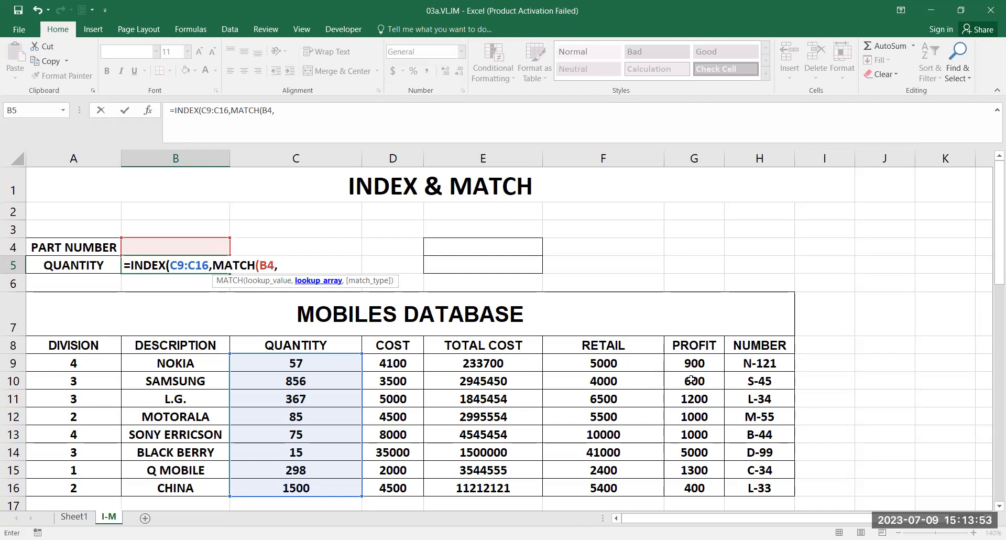
pyautogui.moveTo(758, 361); pyautogui.dragTo(751, 488)
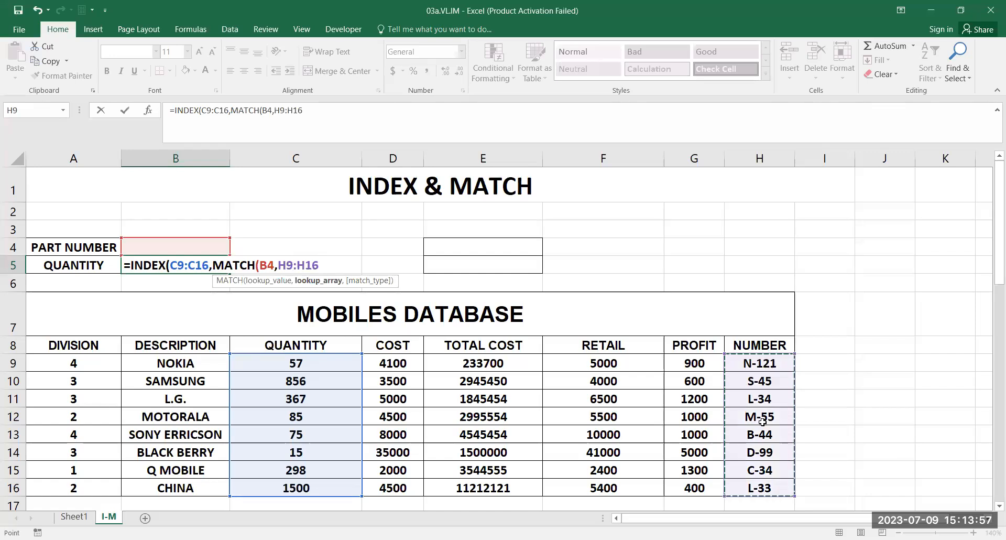
pyautogui.write(',0')
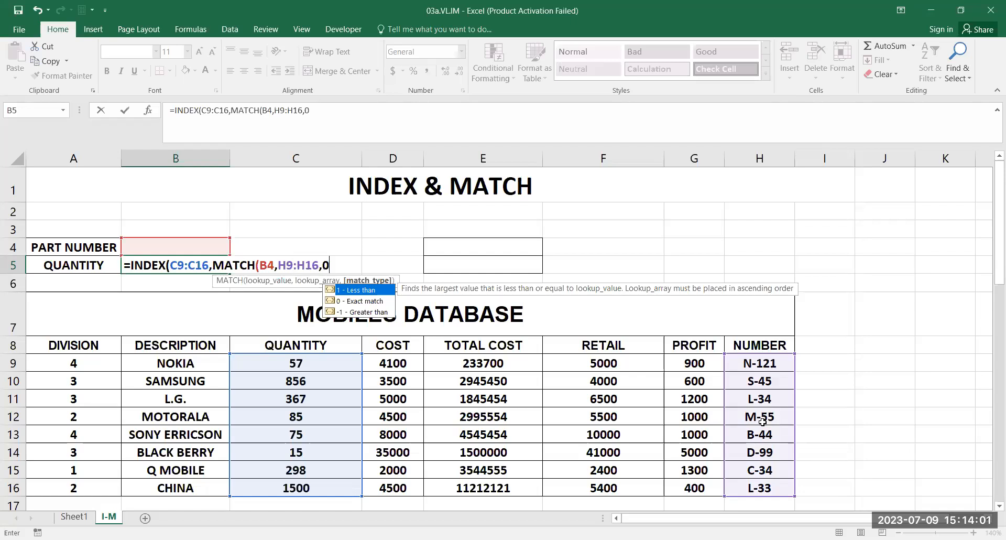
pyautogui.write(')')
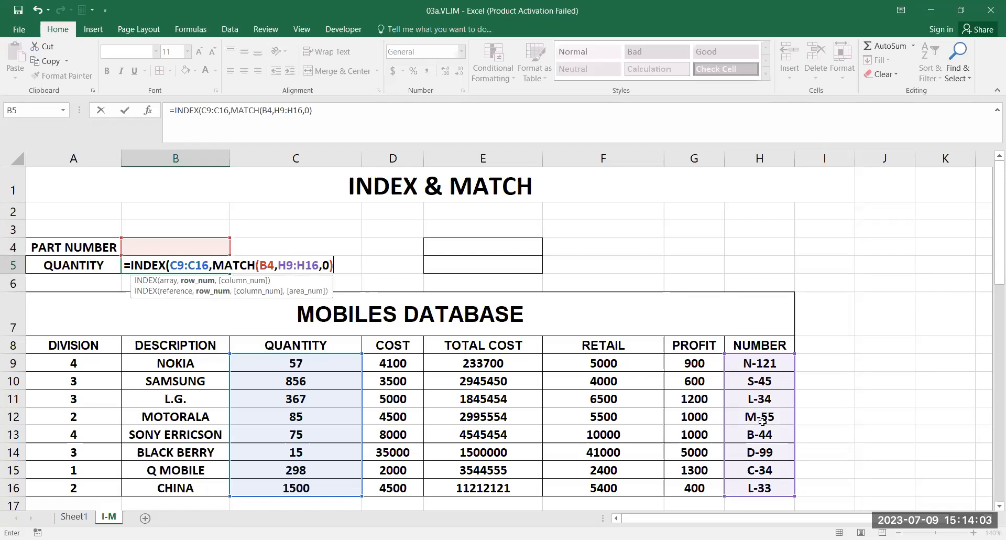
pyautogui.write(')')
pyautogui.press('Return')
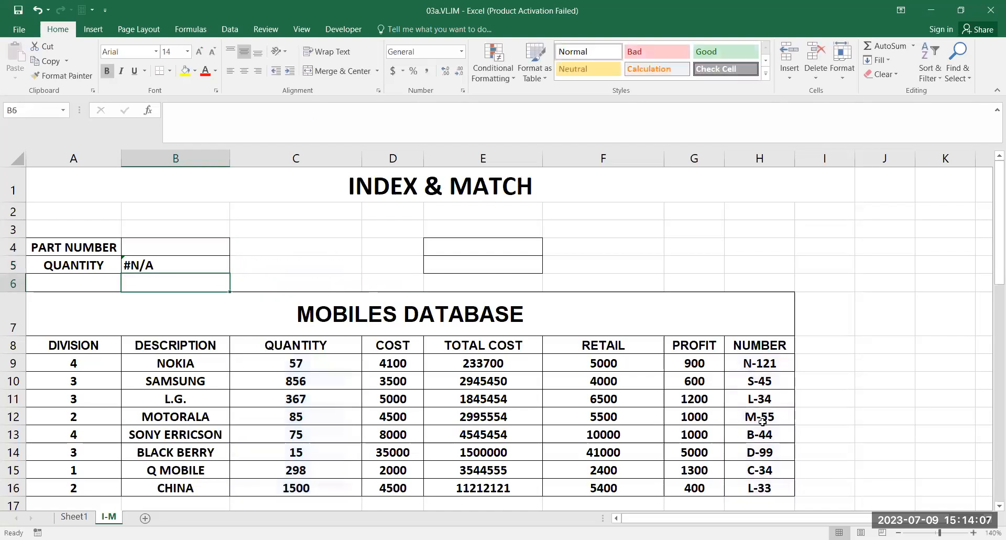
# - Enter part number B-44 in B4 and compare the returned quantity with C13 in the database
pyautogui.press('Up')
pyautogui.press('Up')
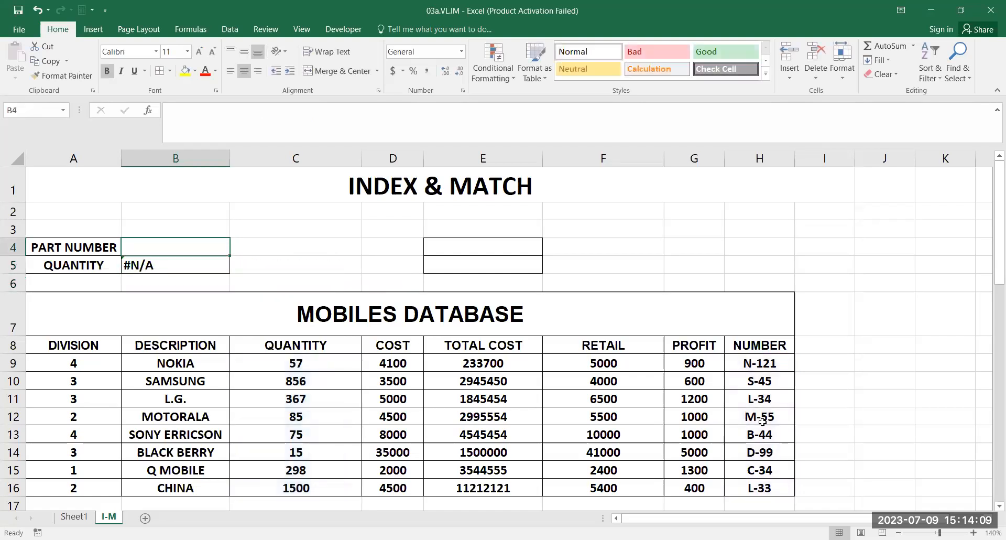
pyautogui.write('B-44')
pyautogui.press('Return')
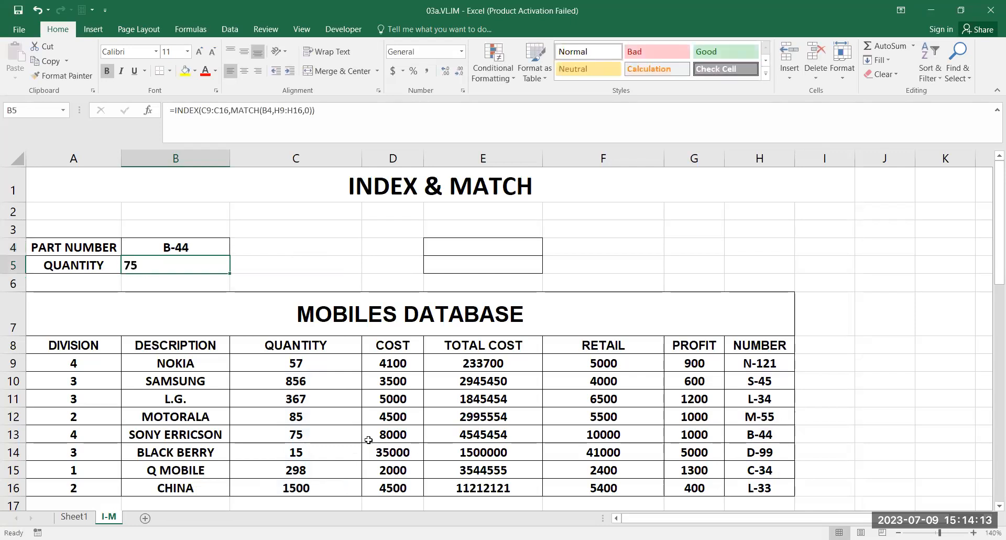
pyautogui.click(350, 433)
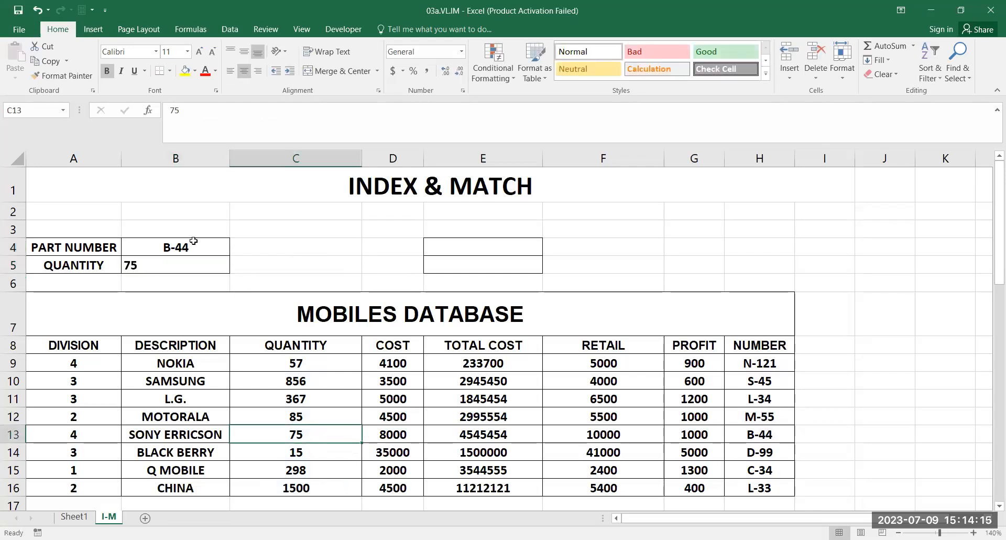
# - Change the part number in B4 to N-121 and compare the returned quantity with C9
pyautogui.click(166, 247)
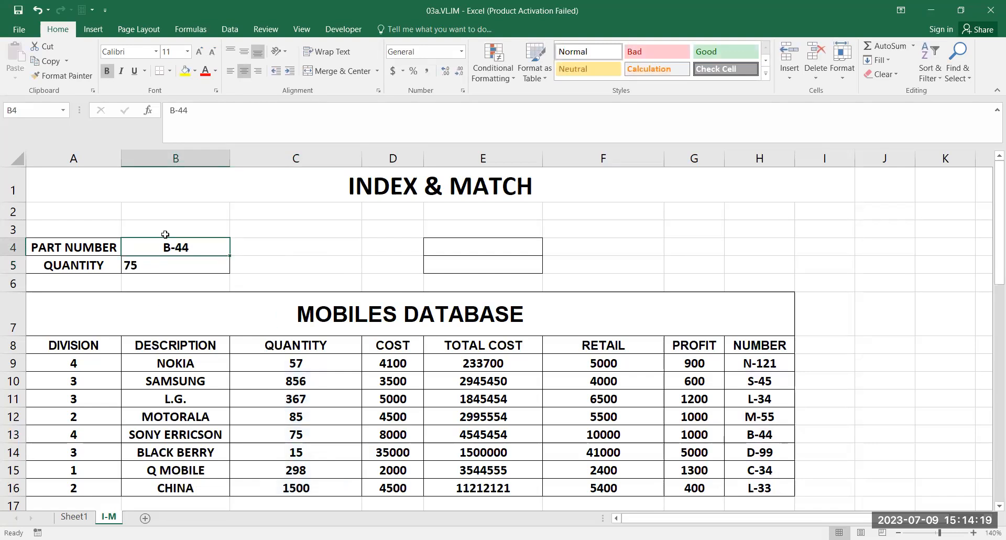
pyautogui.write('N-121')
pyautogui.press('Return')
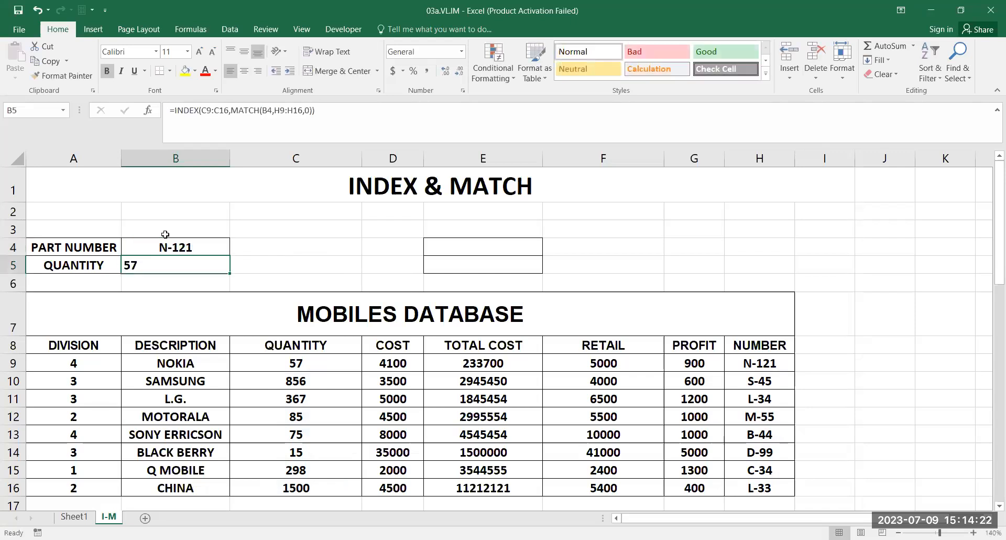
pyautogui.click(243, 359)
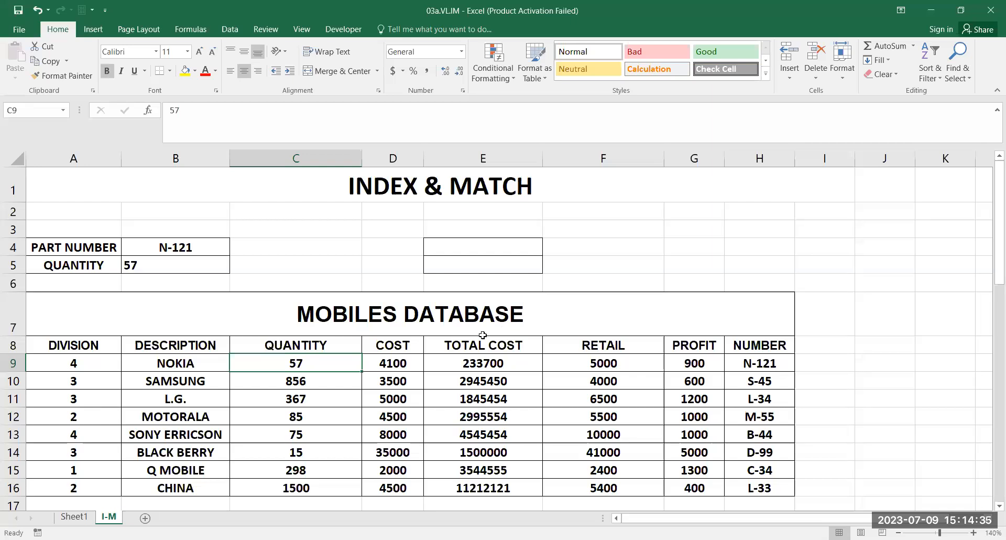
# - Copy the TOTAL COST header from E8 into the empty bordered cell E4
pyautogui.click(453, 344)
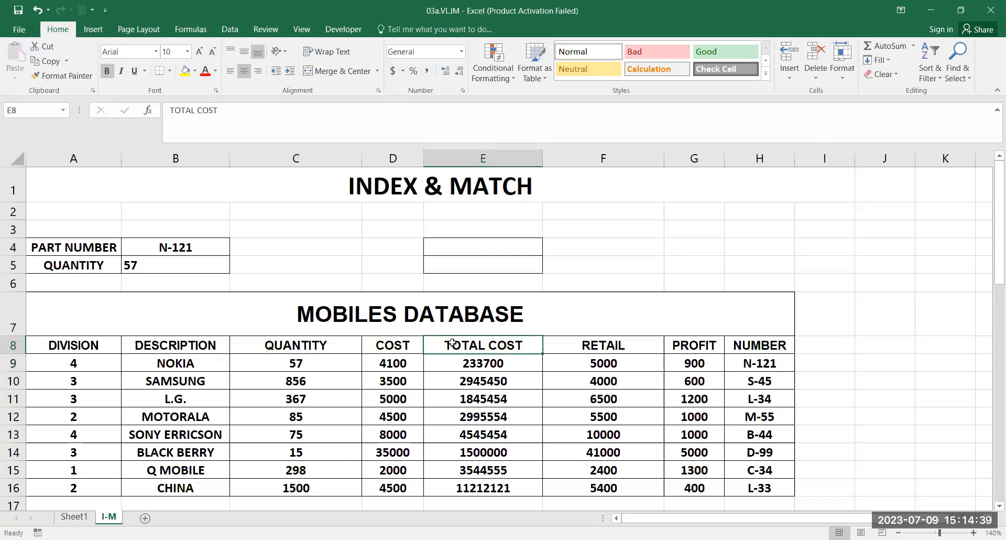
pyautogui.hotkey('ctrl', 'c')
pyautogui.click(479, 246)
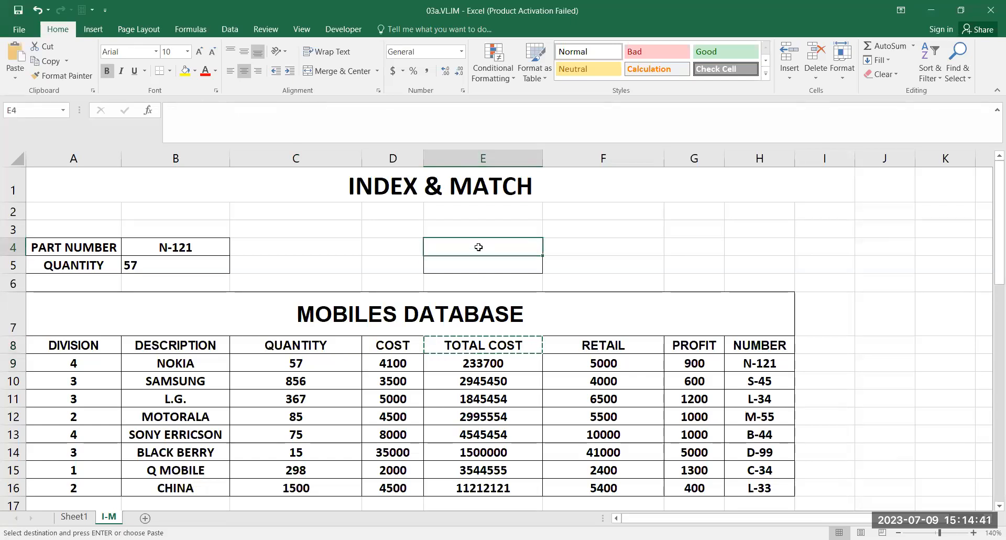
pyautogui.hotkey('ctrl', 'v')
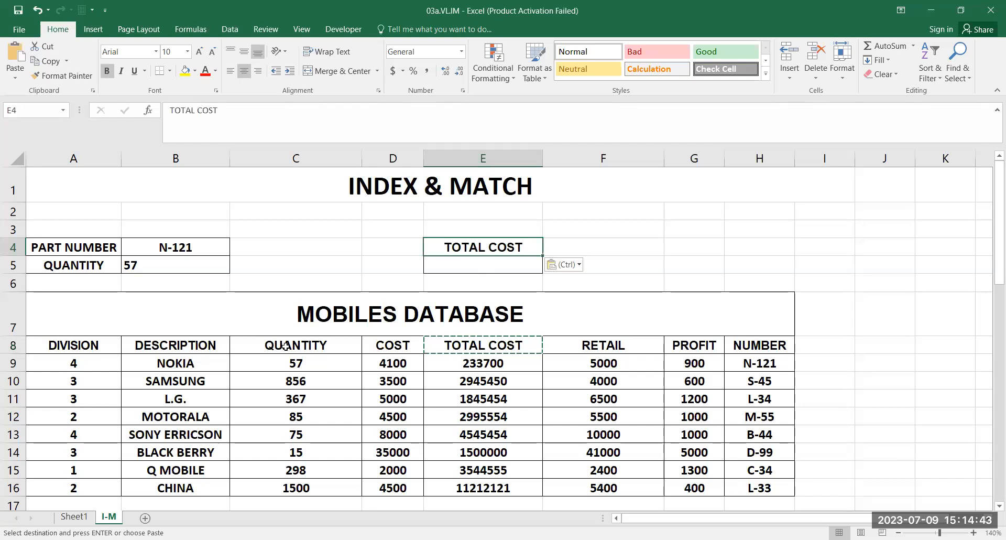
pyautogui.click(165, 347)
pyautogui.hotkey('ctrl', 'v')
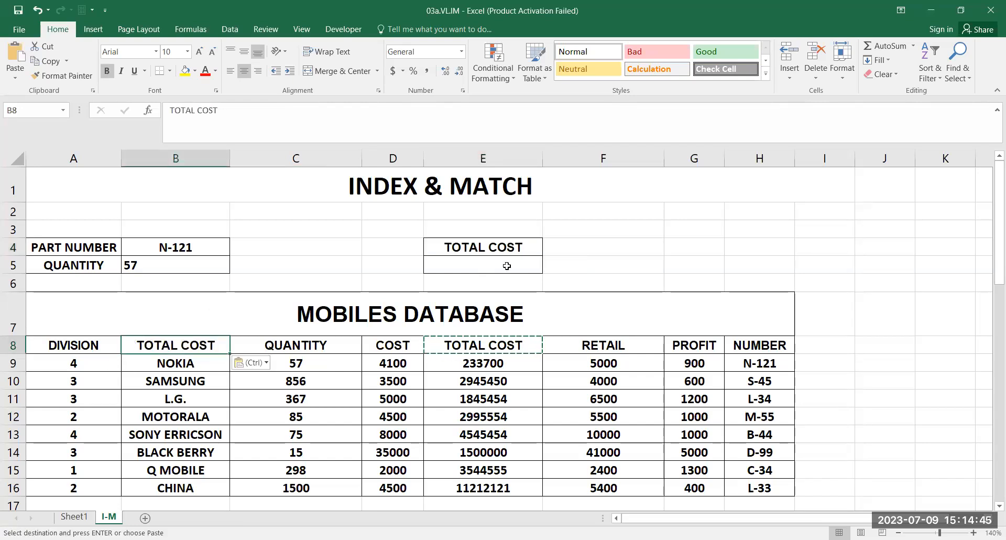
pyautogui.click(500, 263)
pyautogui.hotkey('ctrl', 'v')
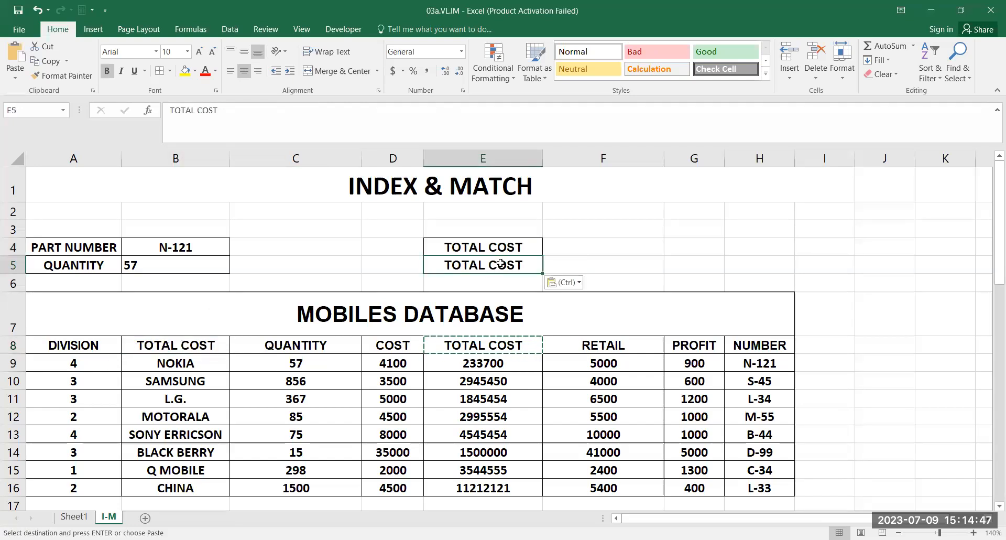
pyautogui.press('ctrl')
pyautogui.click(254, 340)
pyautogui.hotkey('ctrl', 'z')
pyautogui.hotkey('ctrl', 'z')
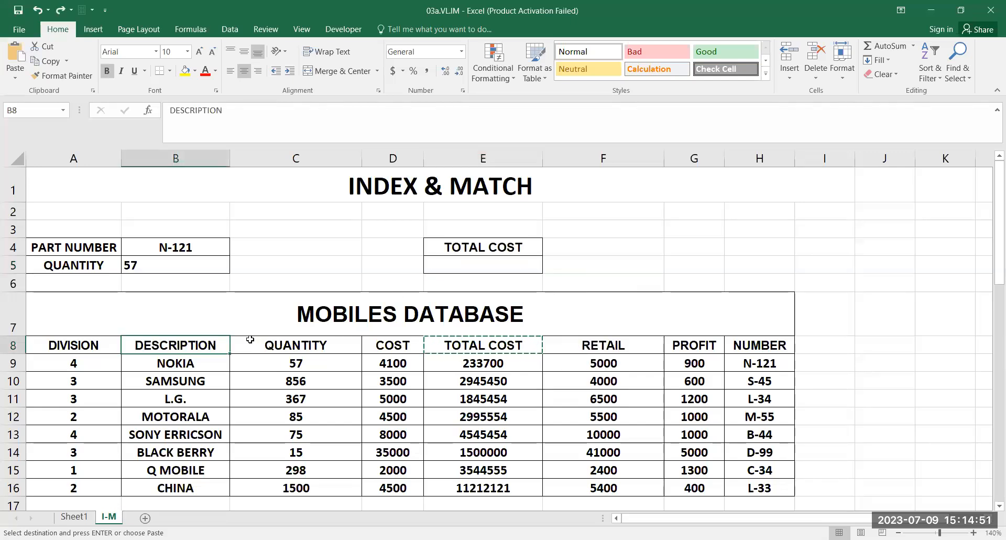
# - Copy the DESCRIPTION header from B8 into E5 and clear the copy selection
pyautogui.hotkey('ctrl', 'c')
pyautogui.click(518, 268)
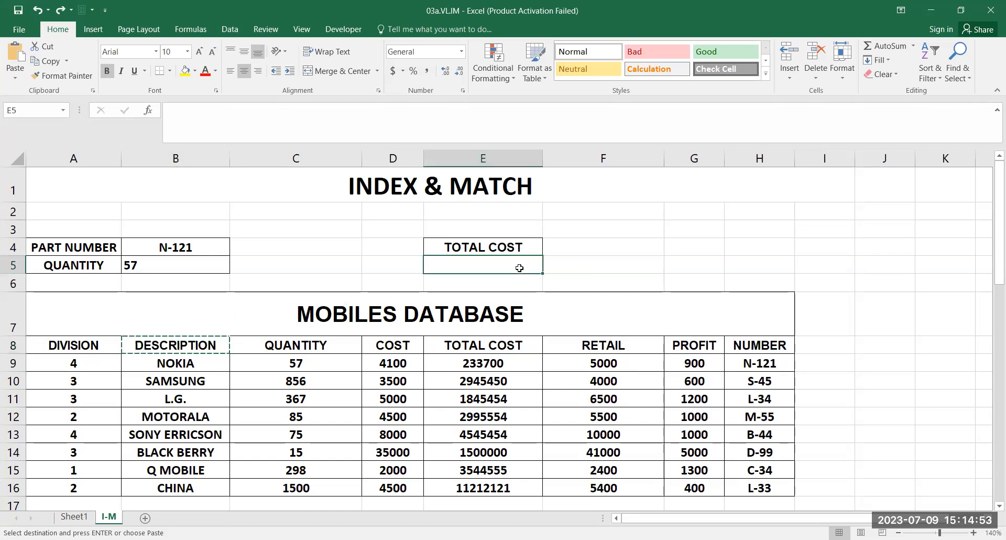
pyautogui.hotkey('ctrl', 'v')
pyautogui.press('Escape')
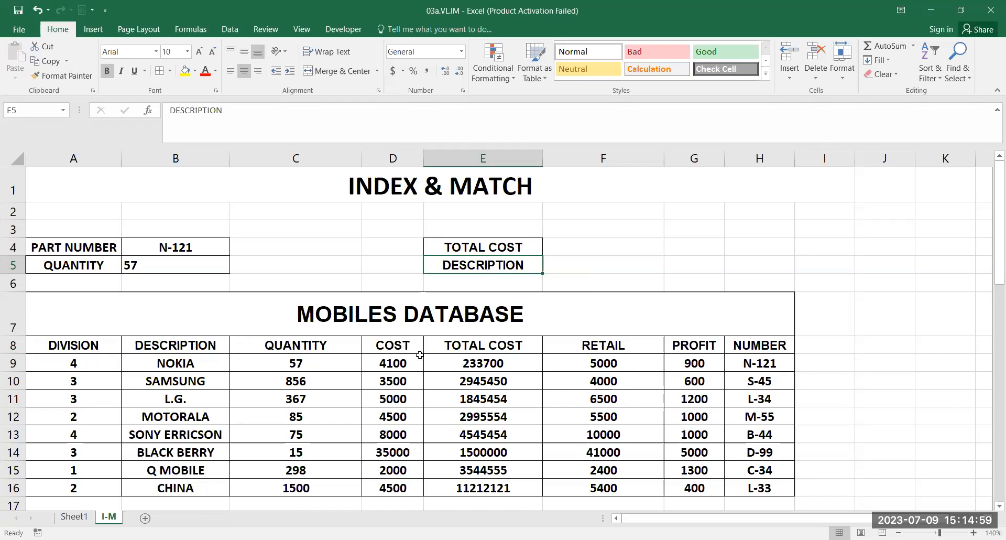
# - Start an INDEX formula in F5 with the description range B9:B16 as its array
pyautogui.click(590, 249)
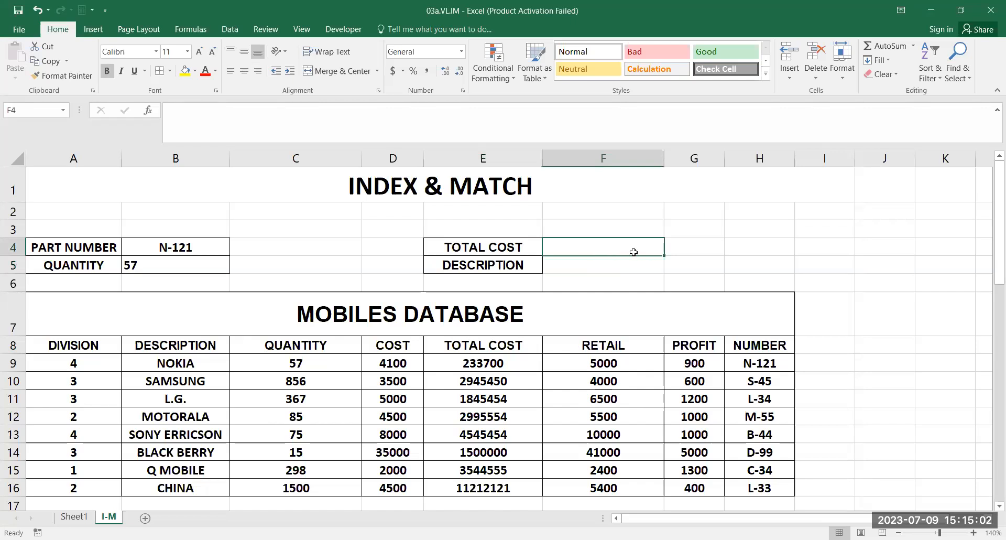
pyautogui.click(590, 264)
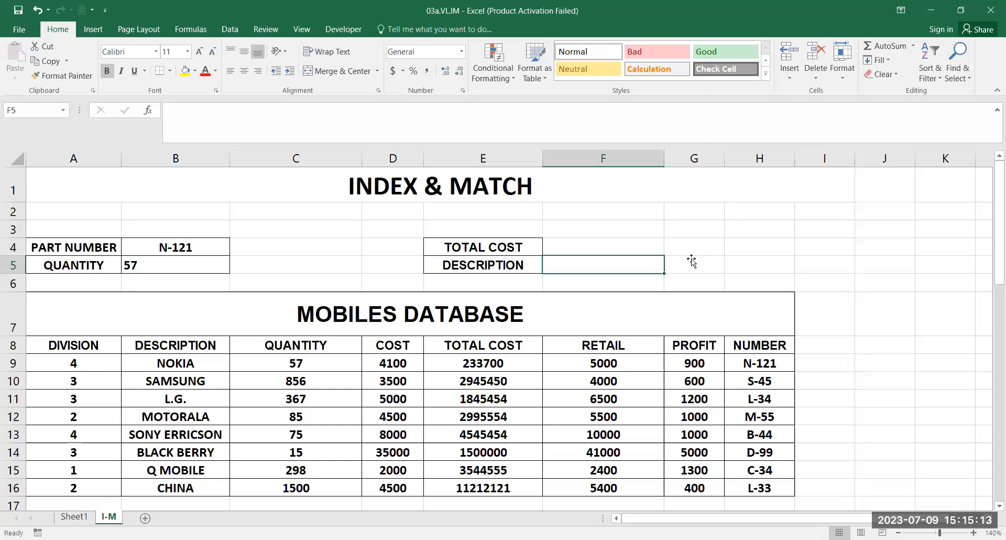
pyautogui.write('=')
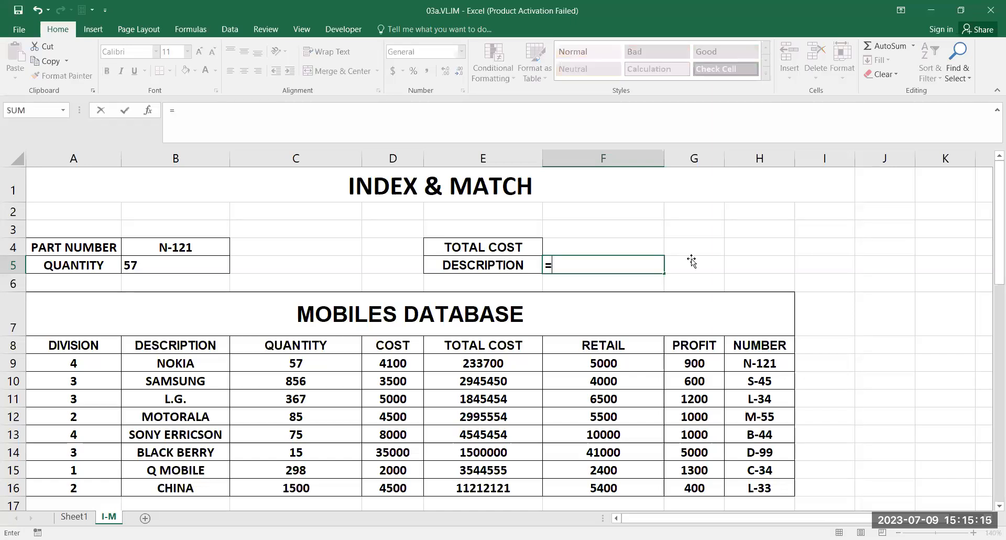
pyautogui.write('INDEX(')
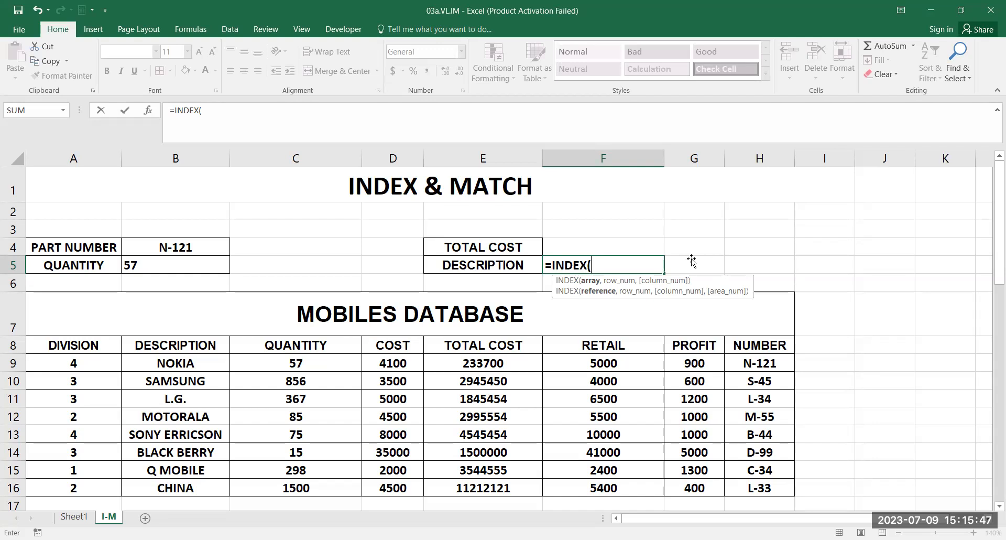
pyautogui.click(202, 361)
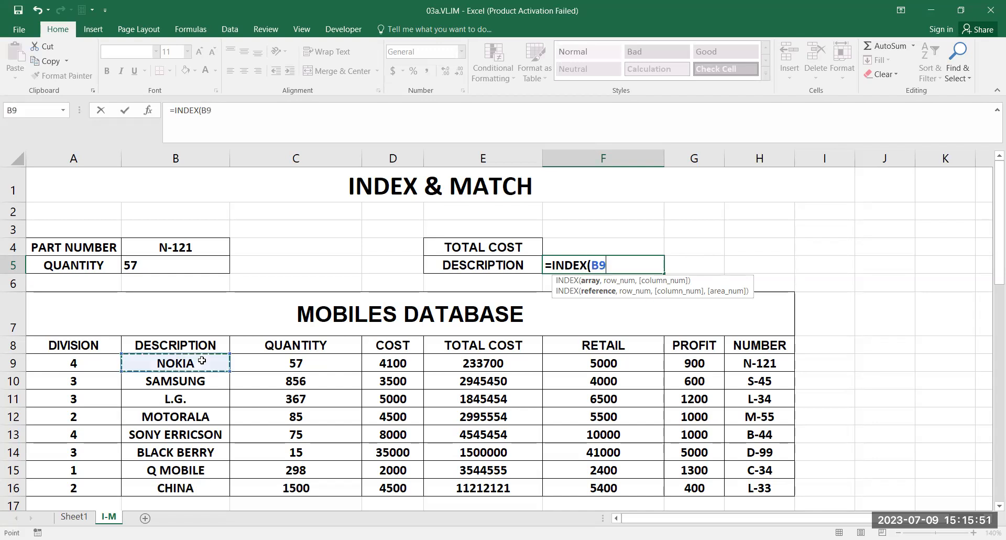
pyautogui.moveTo(201, 360); pyautogui.dragTo(197, 388)
pyautogui.moveTo(194, 457); pyautogui.dragTo(191, 490)
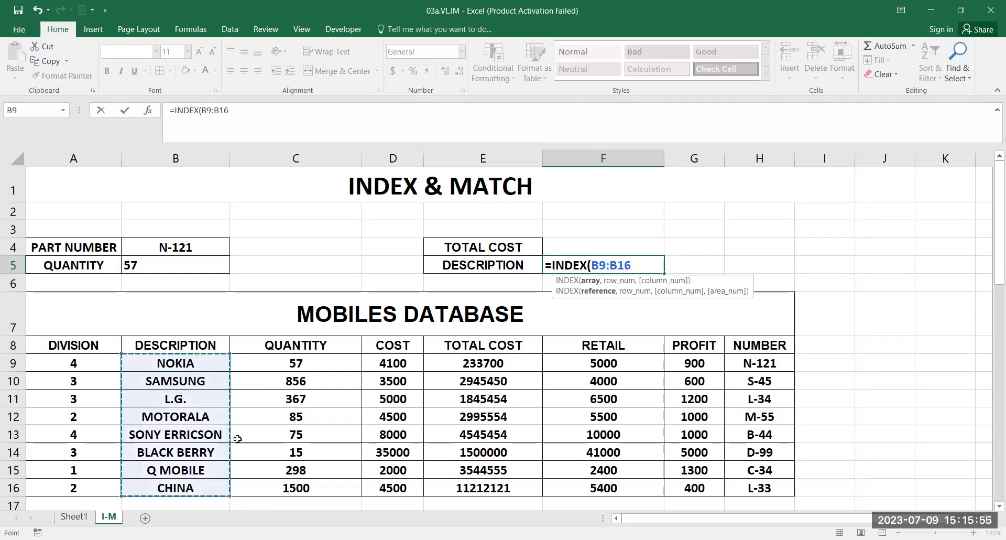
# - Complete the F5 formula with MATCH(F4,E9:E16,0) as the row number, using F4 as the lookup value
pyautogui.write(',MATCH')
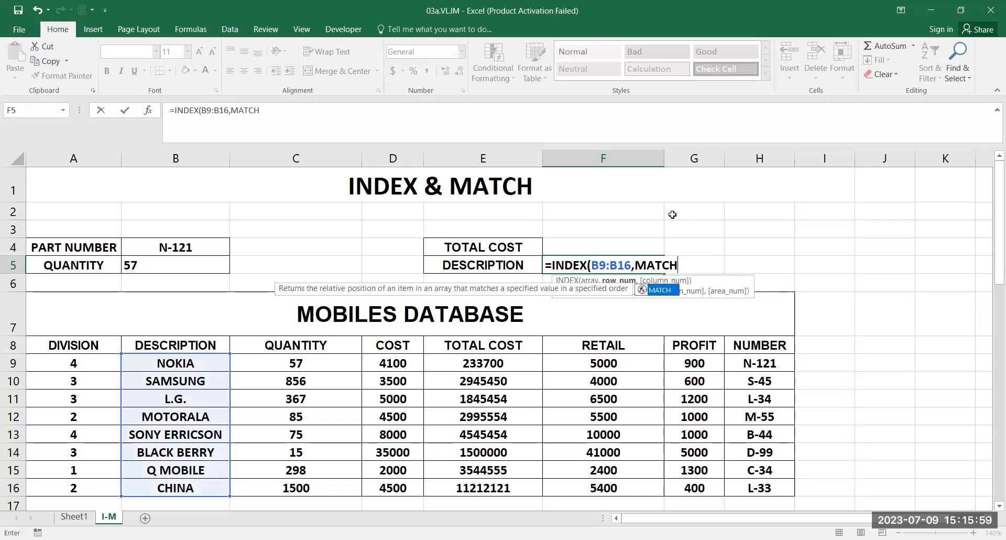
pyautogui.write('(')
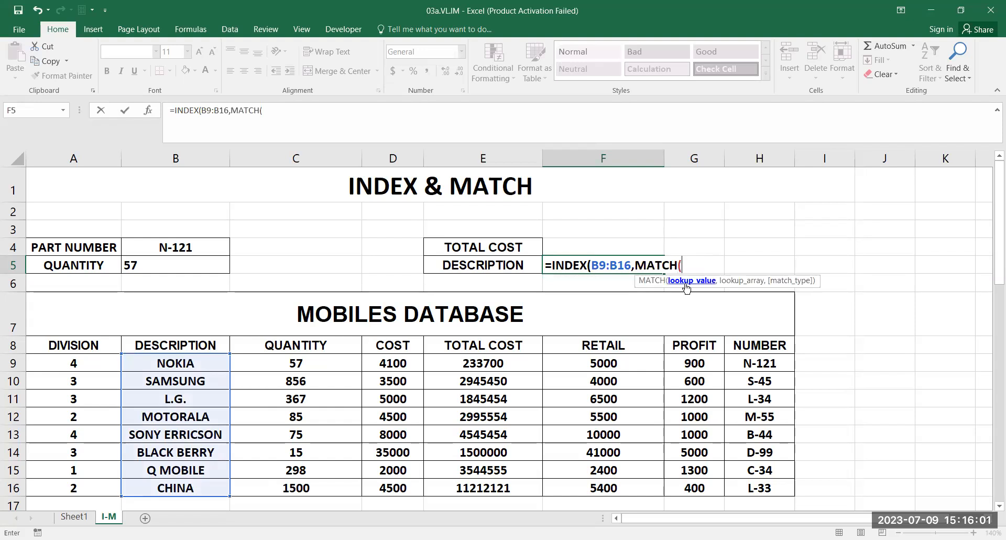
pyautogui.click(592, 247)
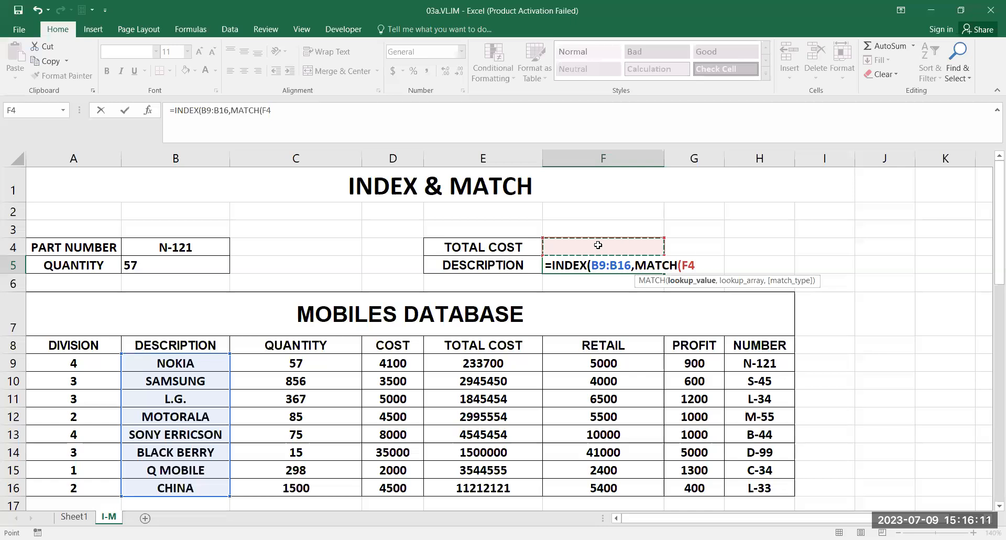
pyautogui.write(',')
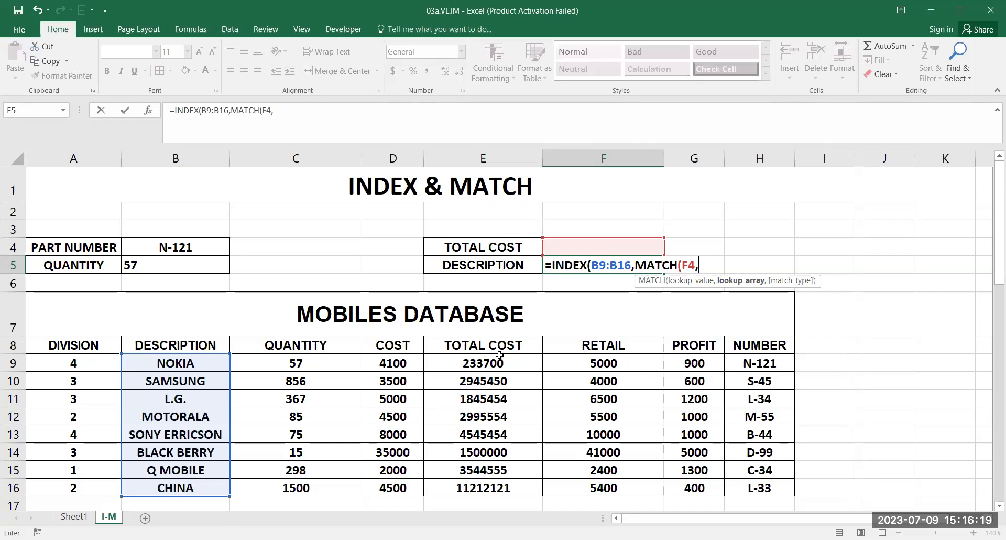
pyautogui.moveTo(500, 363); pyautogui.dragTo(499, 482)
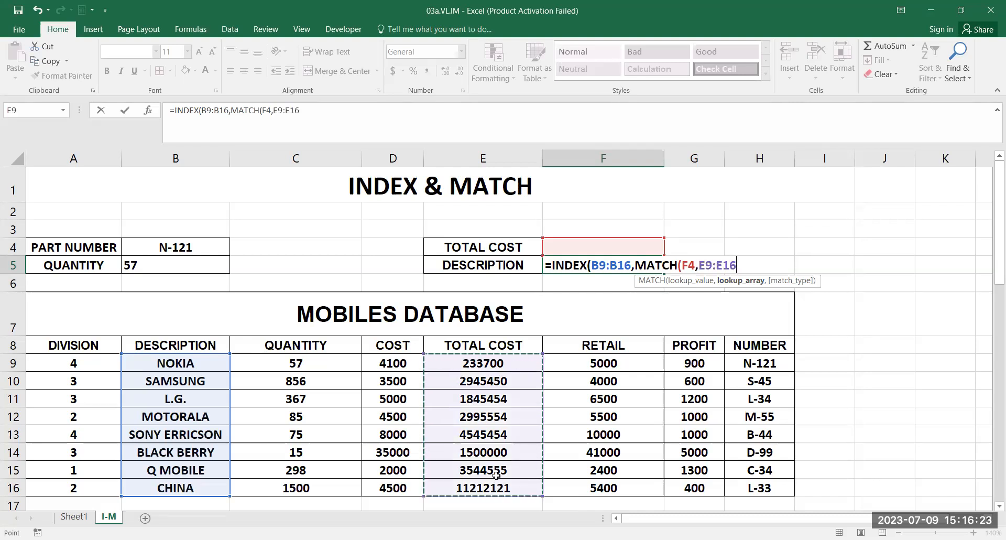
pyautogui.write(',0')
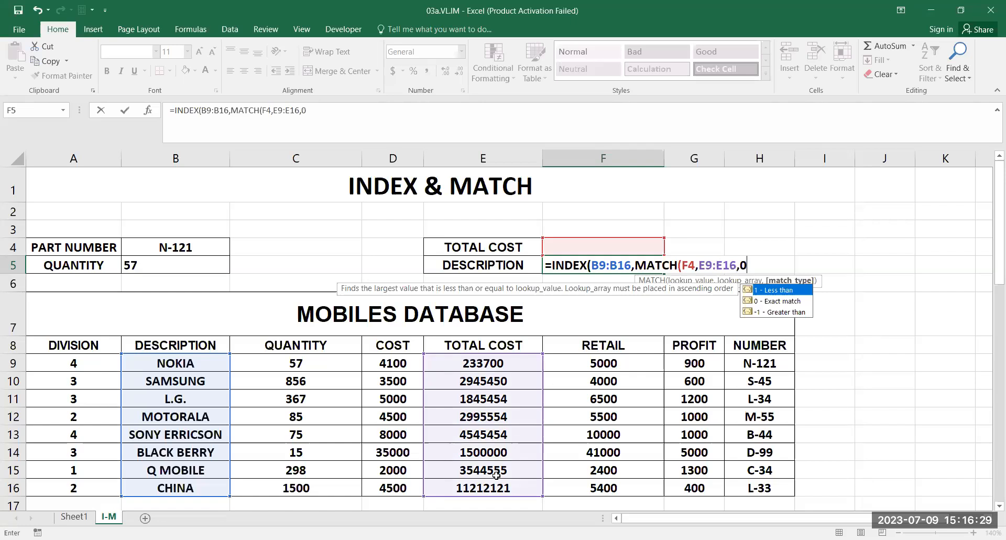
pyautogui.write(')')
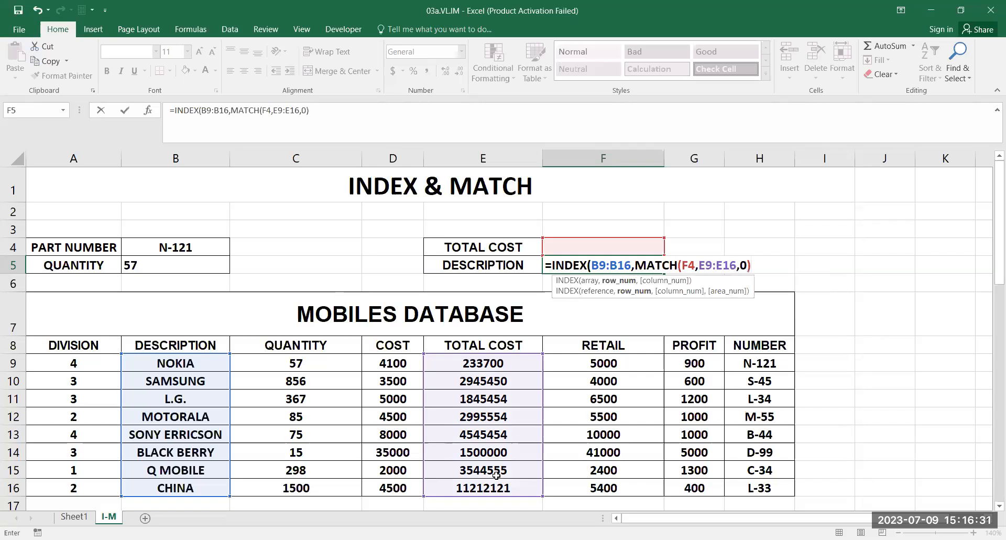
pyautogui.write(')')
pyautogui.press('Return')
# - Enter total cost 2995554 in F4 and compare the returned description with B12 in the database
pyautogui.press('Up')
pyautogui.press('Up')
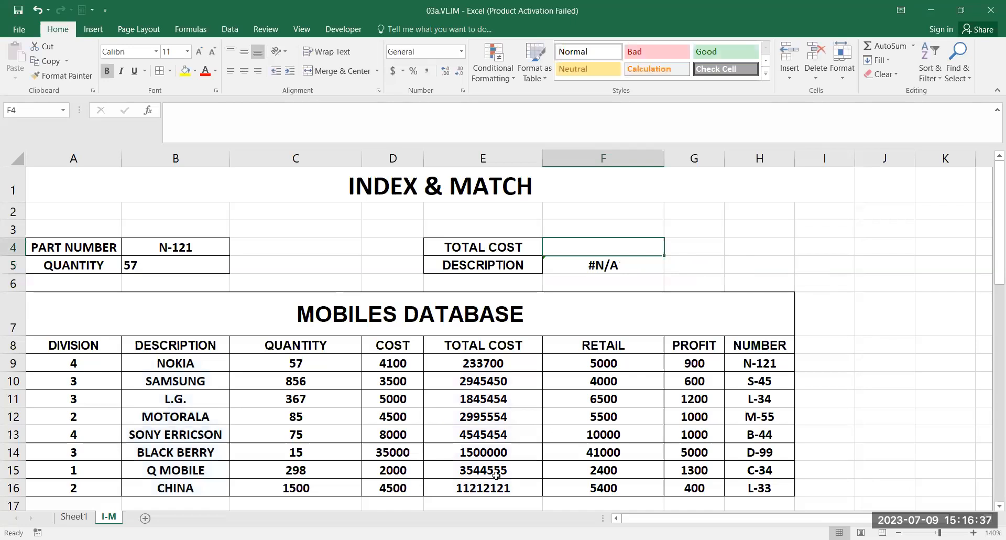
pyautogui.write('2995554')
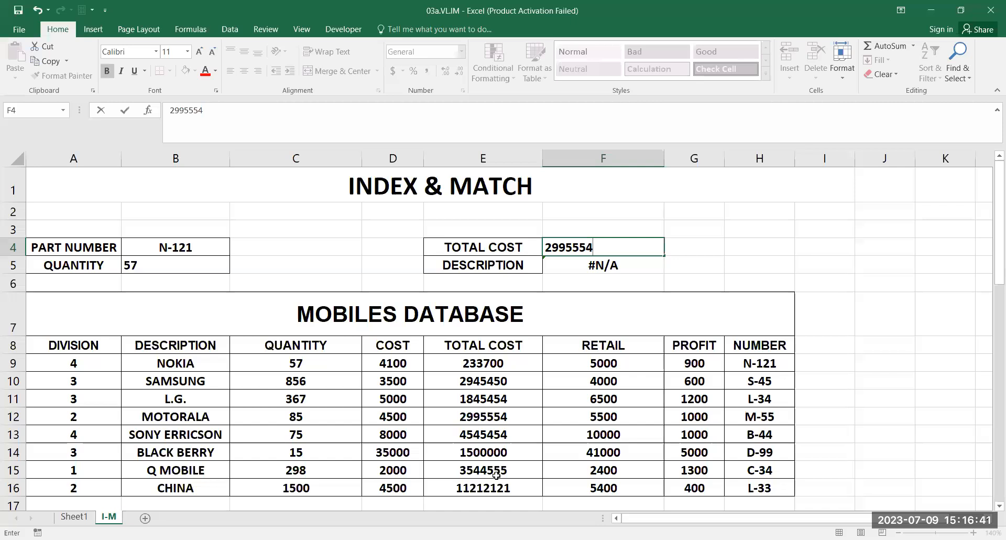
pyautogui.press('Return')
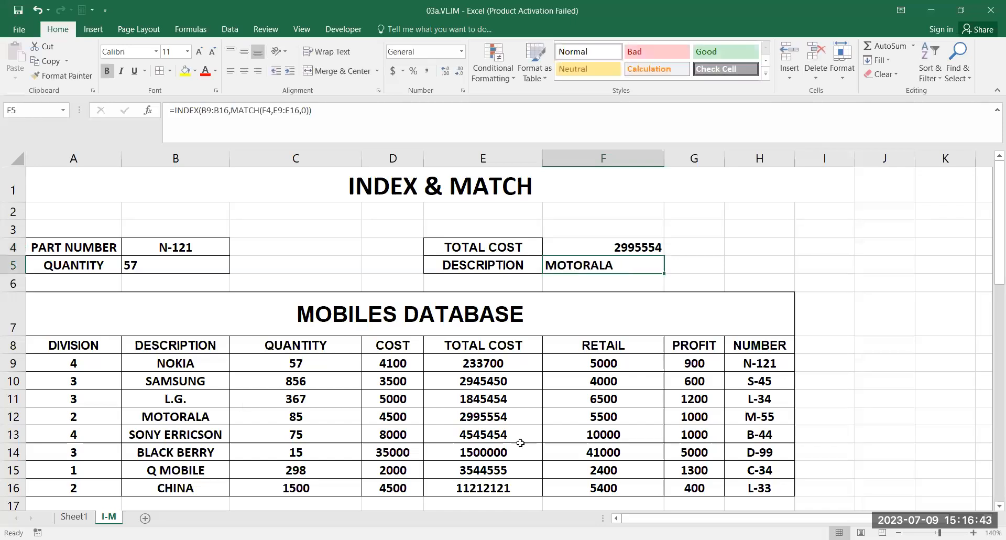
pyautogui.click(212, 417)
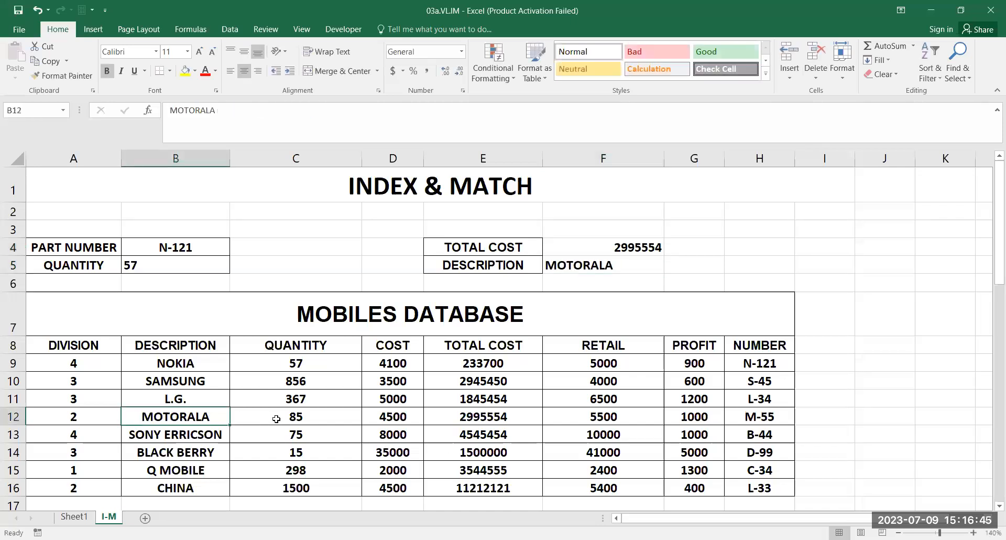
# - Change the total cost in F4 to 2945450 and compare the returned description with row 10 of the database
pyautogui.click(572, 242)
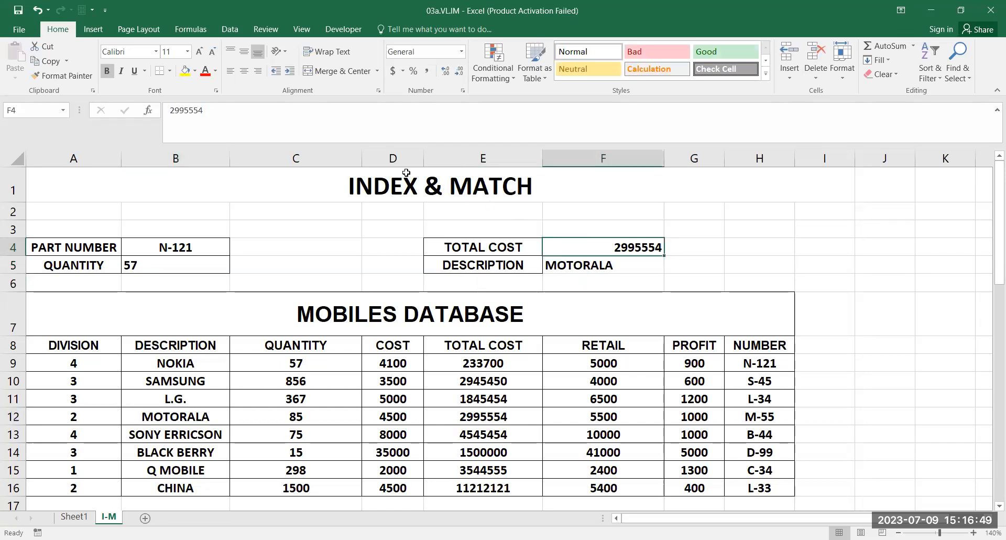
pyautogui.write('2')
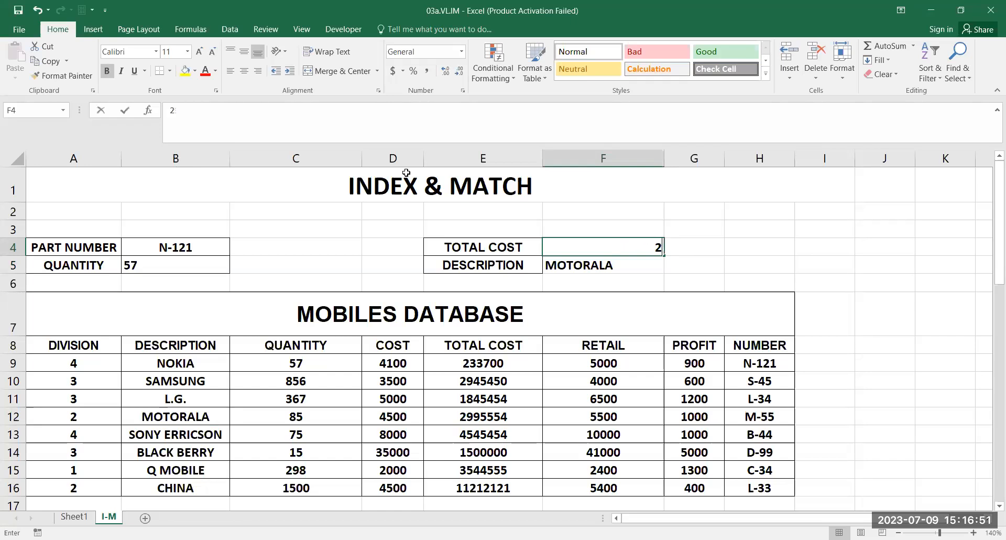
pyautogui.write('945450')
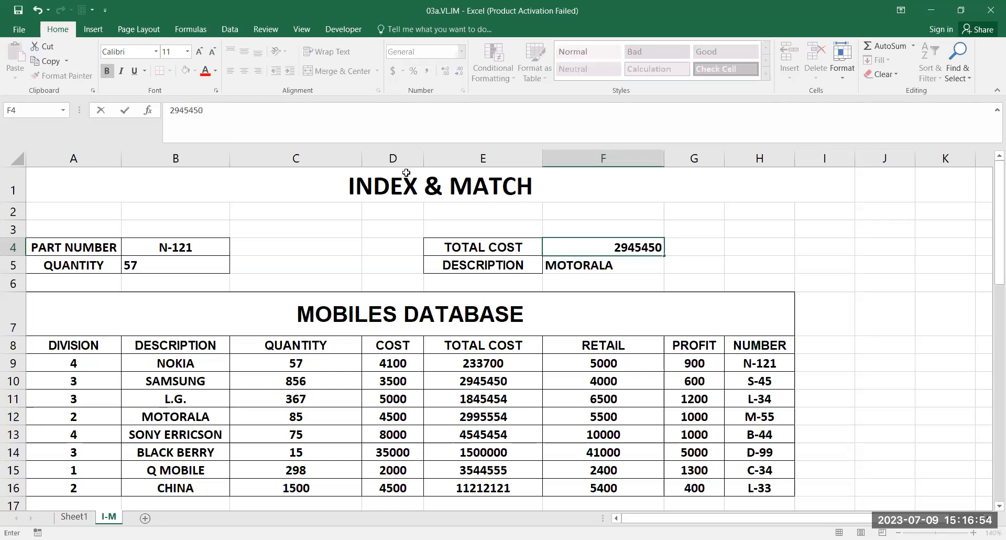
pyautogui.press('Return')
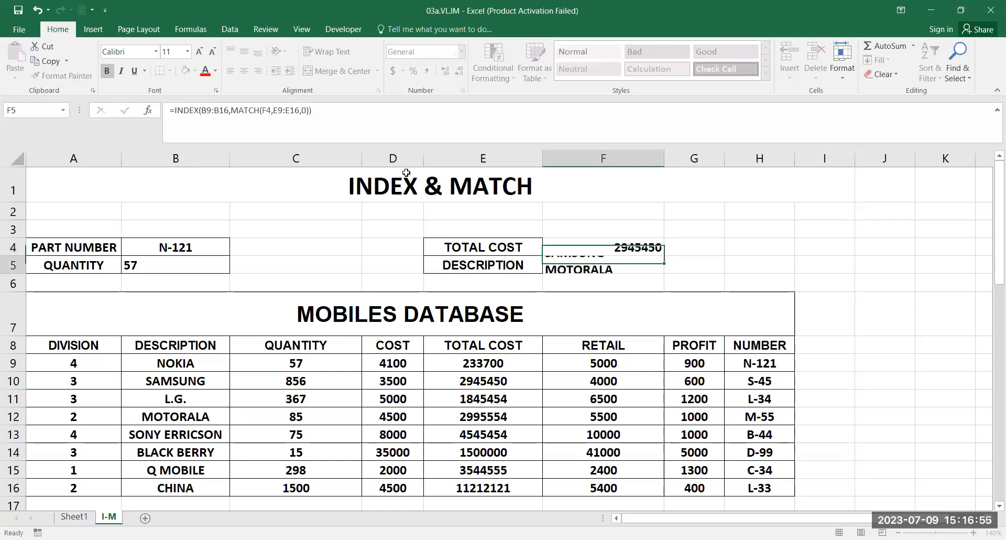
pyautogui.click(191, 381)
pyautogui.click(491, 383)
pyautogui.click(189, 379)
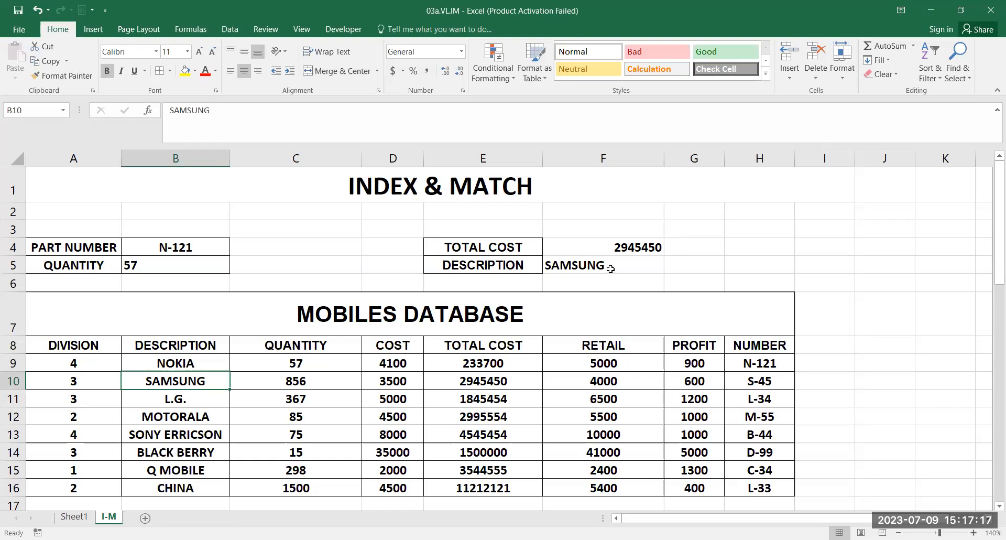
# - Review the INDEX and MATCH formulas in B5 and F5, opening the F5 formula for editing
pyautogui.click(199, 266)
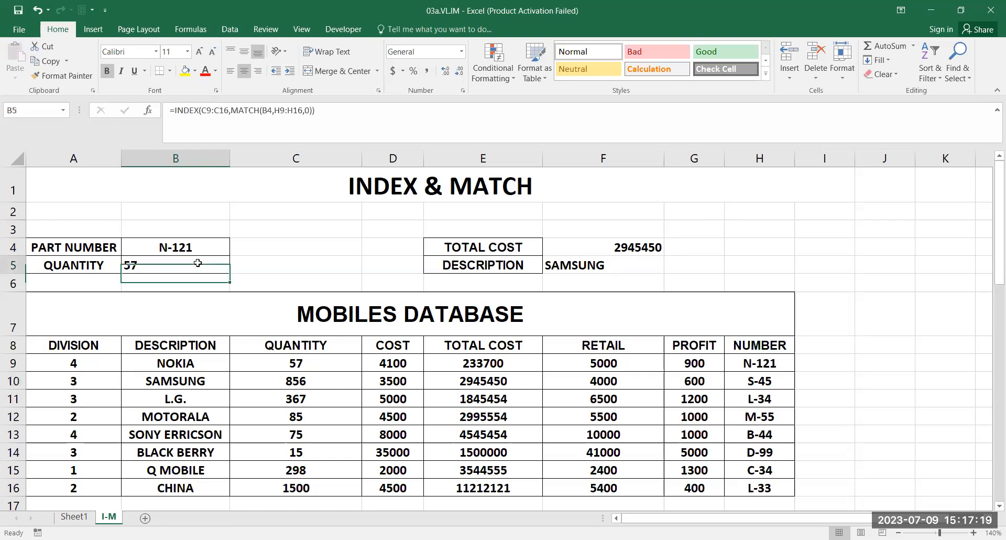
pyautogui.click(629, 265)
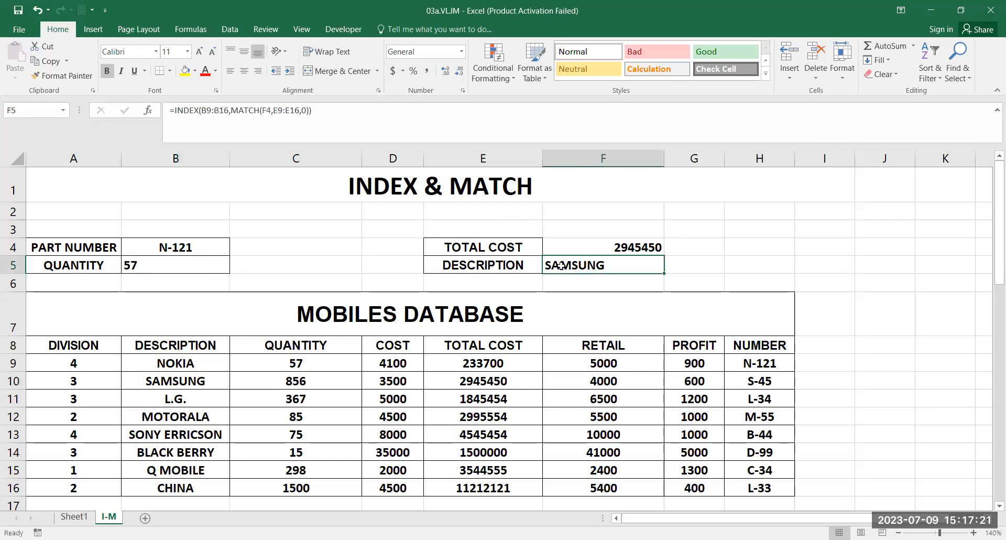
pyautogui.doubleClick(613, 267)
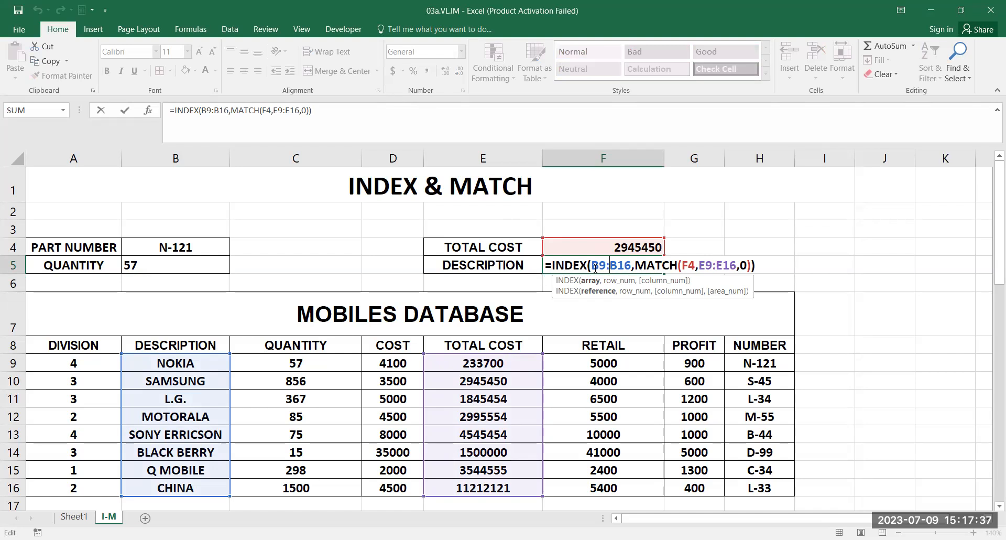
# - Try to reselect B9:B16 inside the F5 formula, discard that edit, and undo the entries in F4 and F5
pyautogui.click(204, 365)
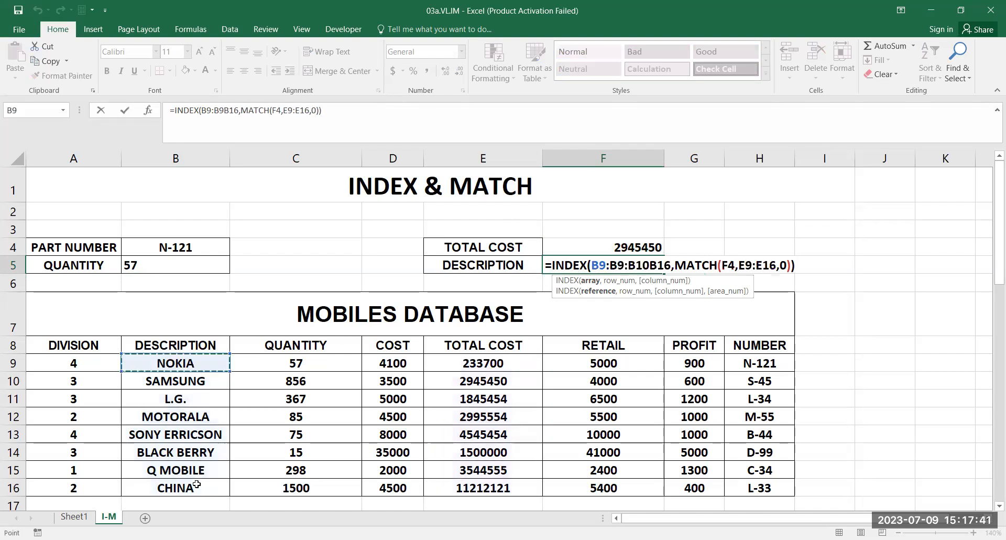
pyautogui.hotkey('ctrl', 'shift', 'Down')
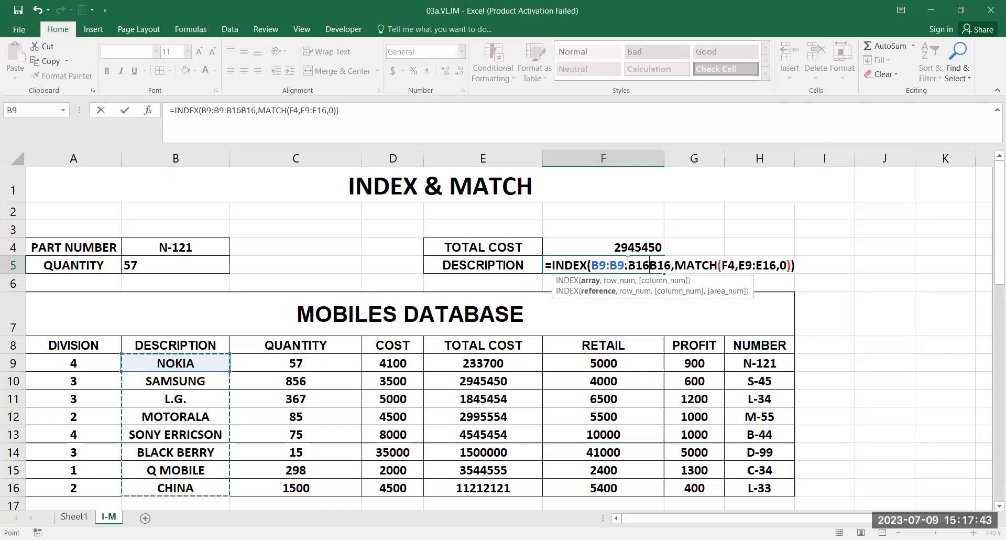
pyautogui.press('Escape')
pyautogui.hotkey('ctrl', 'z')
# - Begin the formula in the empty cell F5 again with INDEX over the descriptions B9:B16
pyautogui.click(618, 263)
pyautogui.write('=')
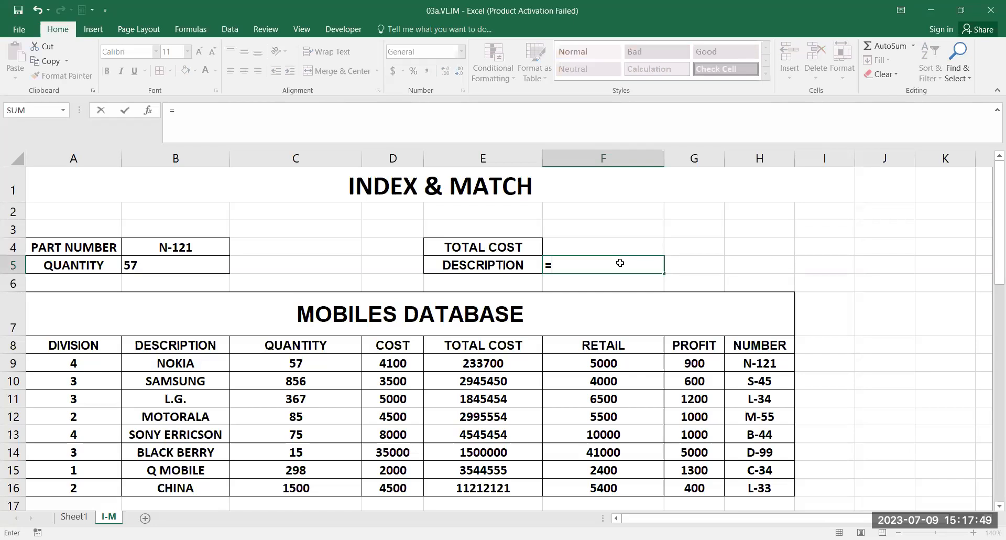
pyautogui.write('INDEX(')
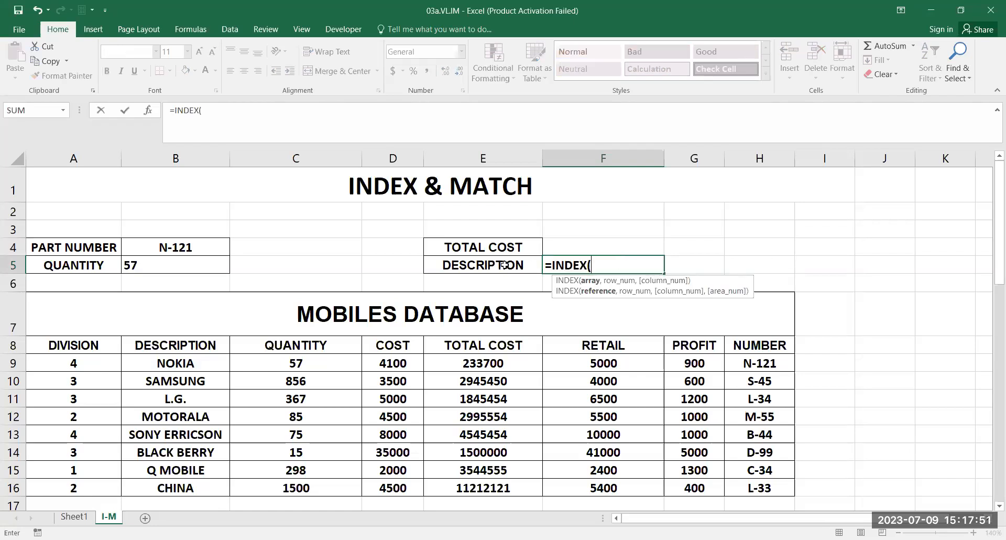
pyautogui.click(218, 364)
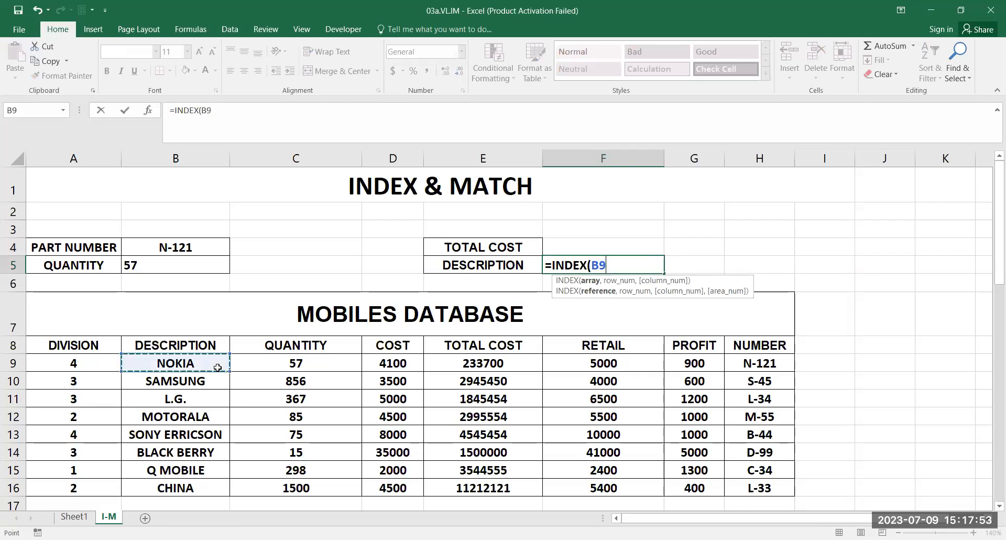
pyautogui.keyDown('shift'); pyautogui.click(221, 487); pyautogui.keyUp('shift')
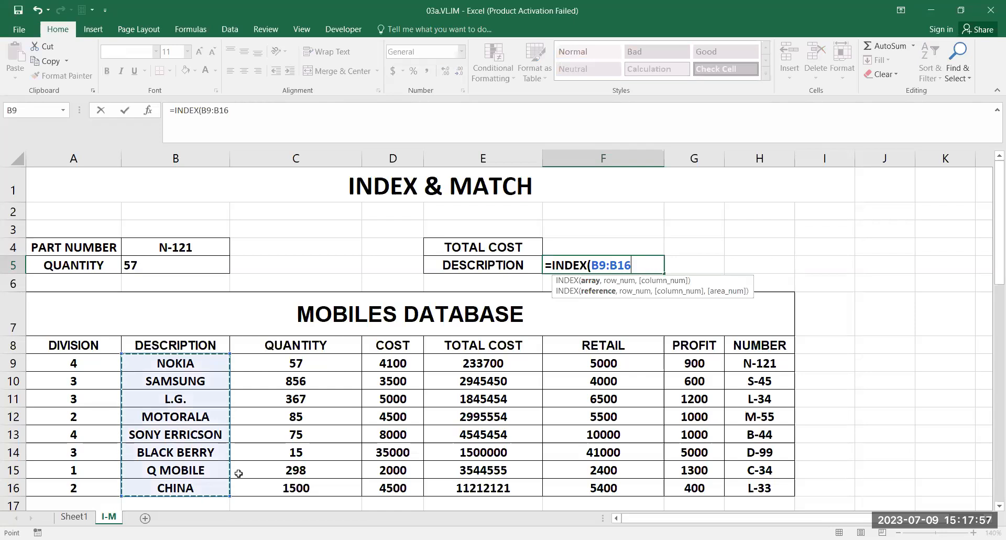
# - Complete the F5 formula with a MATCH of F4 in the total costs E9:E16 using match type 0, keeping F5 selected
pyautogui.write(',MATCH')
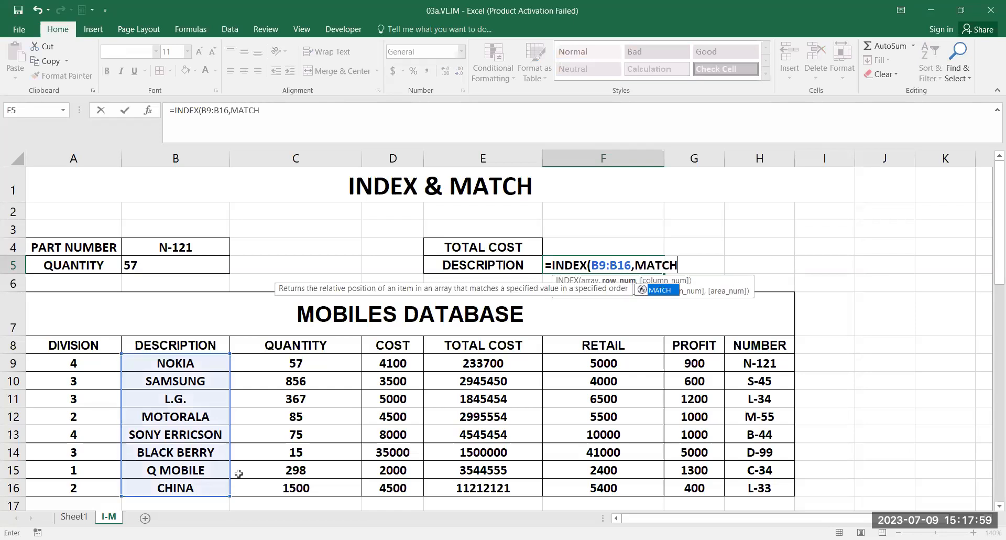
pyautogui.write('(')
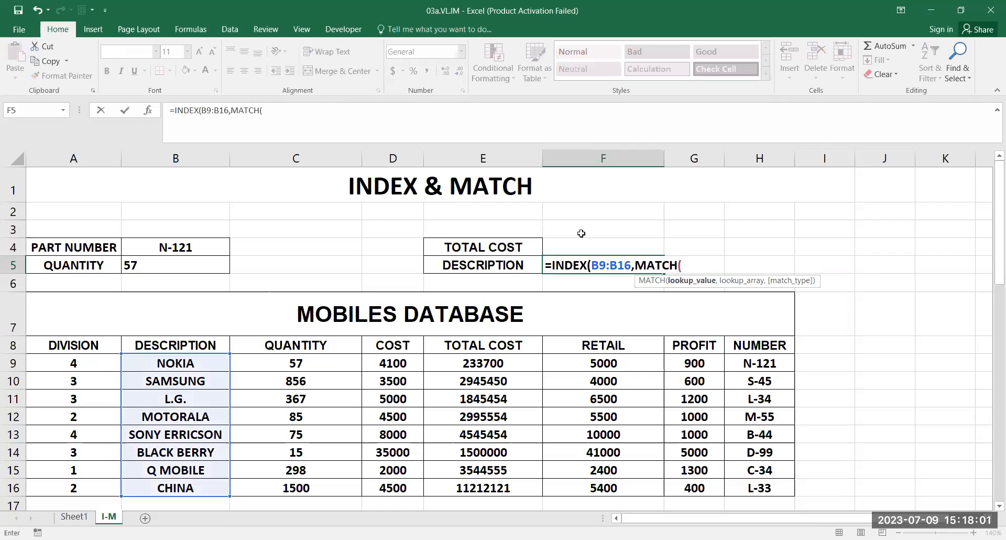
pyautogui.click(582, 244)
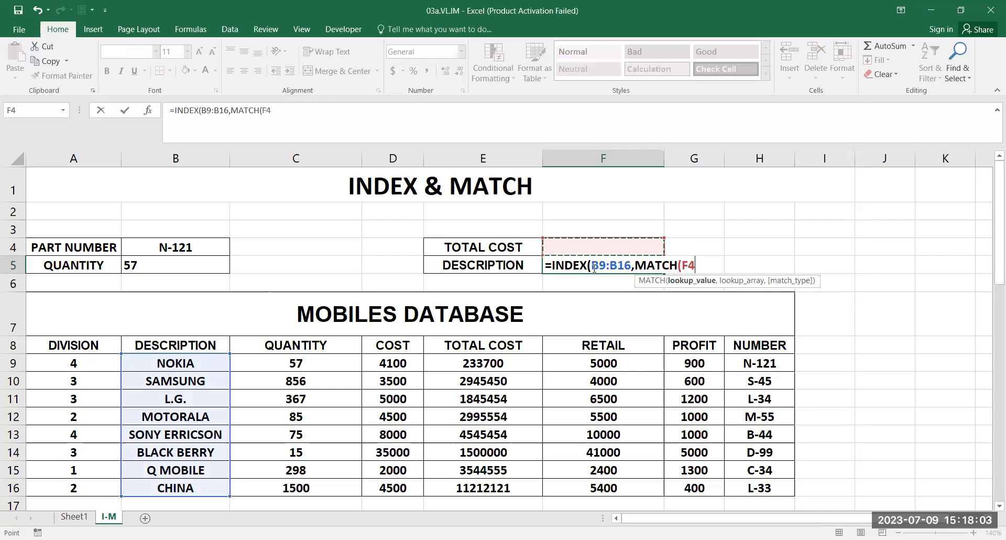
pyautogui.write(',')
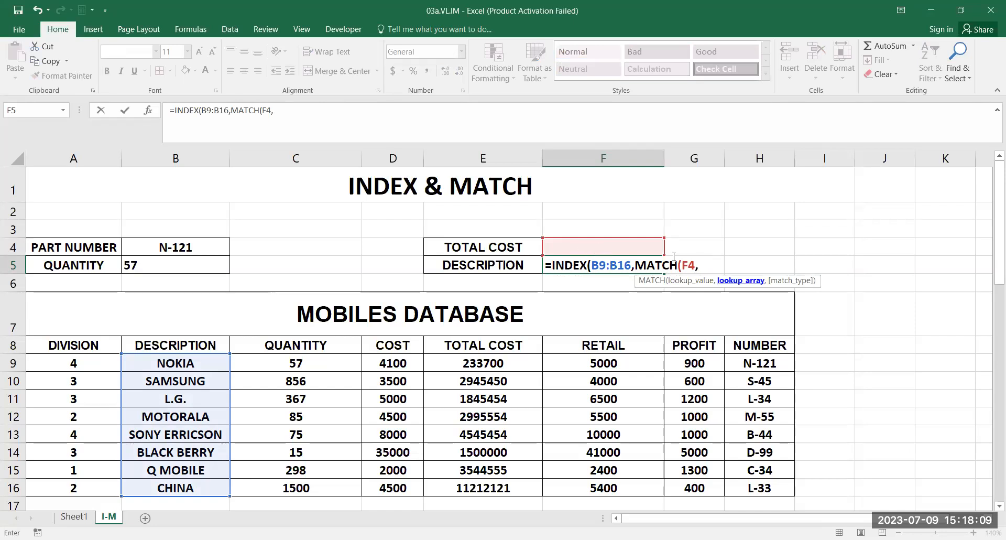
pyautogui.click(501, 364)
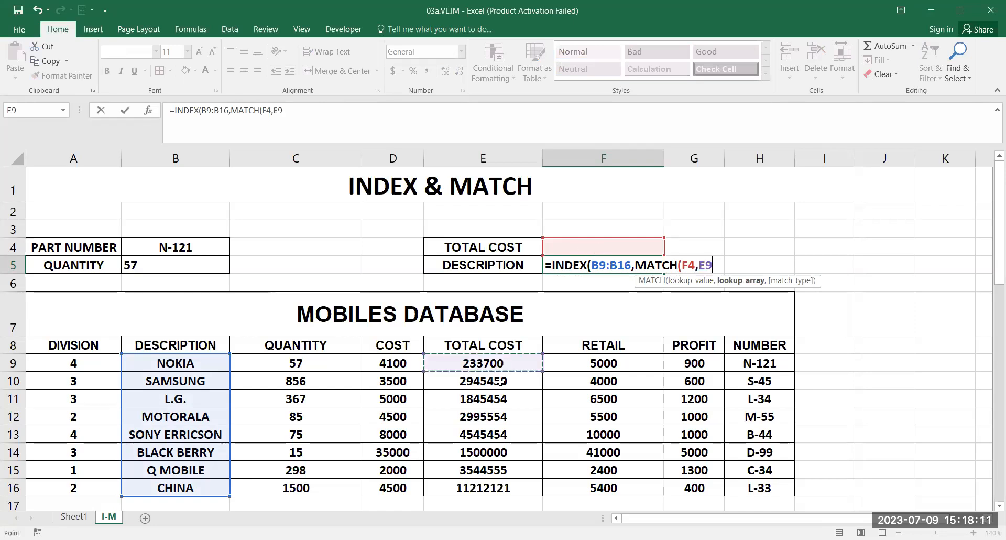
pyautogui.moveTo(501, 475); pyautogui.dragTo(503, 478)
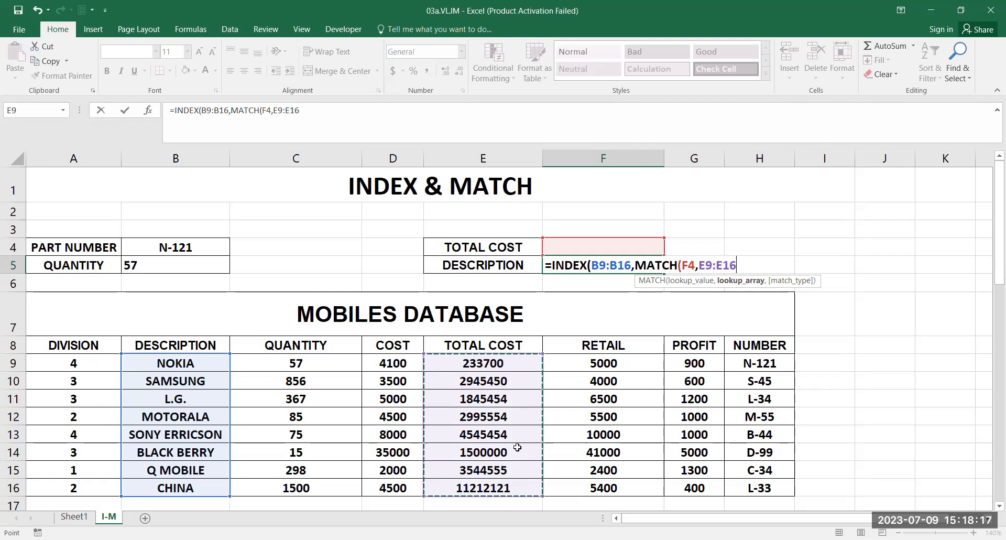
pyautogui.write(',0')
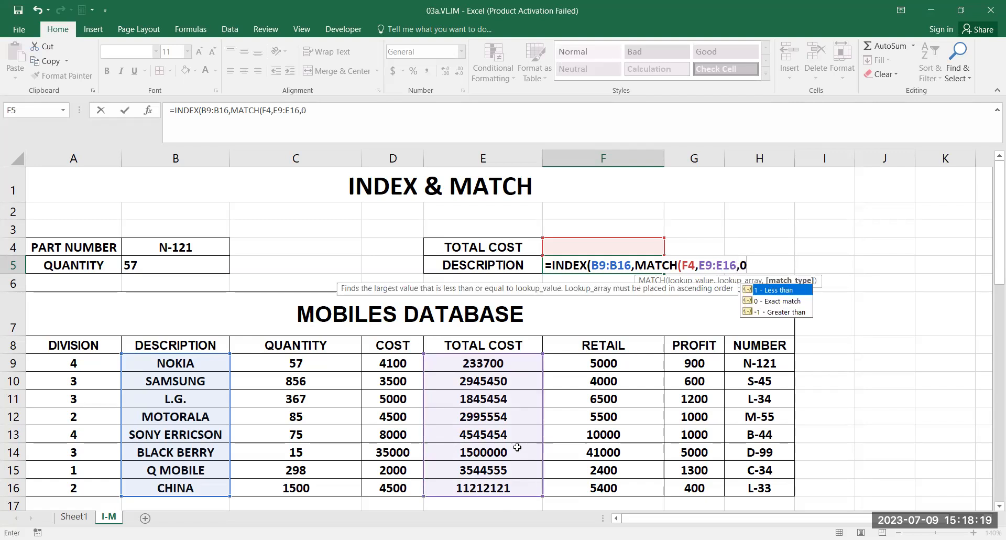
pyautogui.write(')')
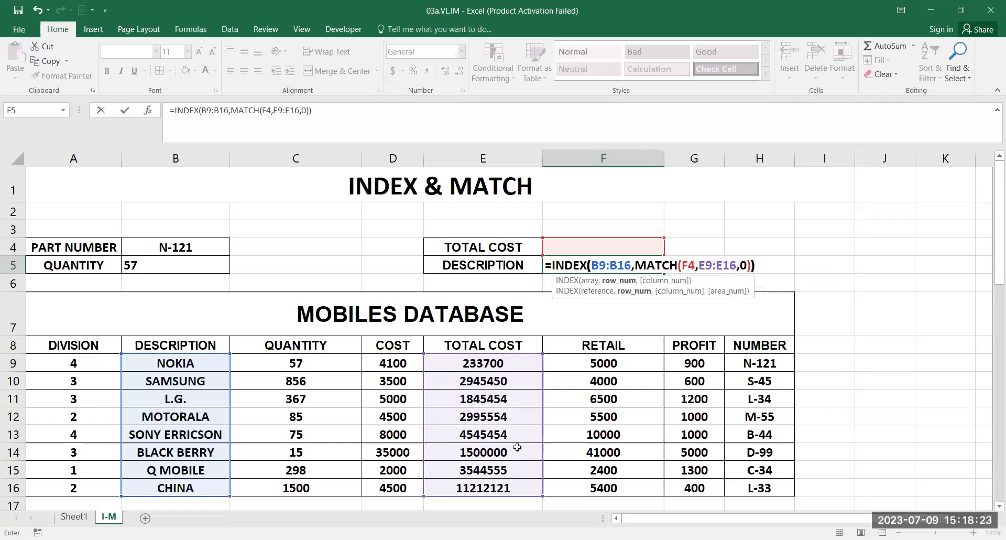
pyautogui.hotkey('ctrl', 'Return')
# - Enter 11212121 as the total cost in F4 and compare the returned description with row 16 of the database
pyautogui.press('Up')
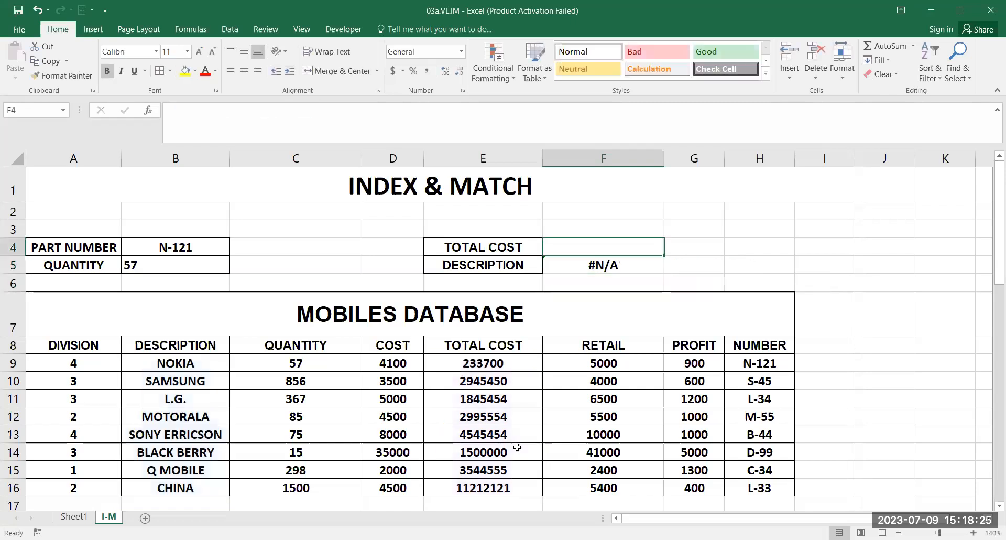
pyautogui.write('11212121')
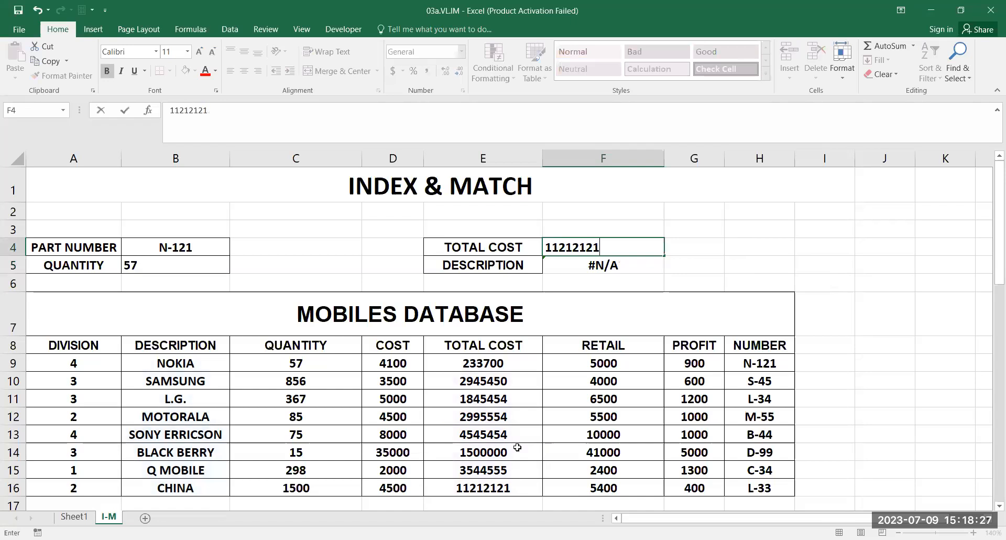
pyautogui.press('Return')
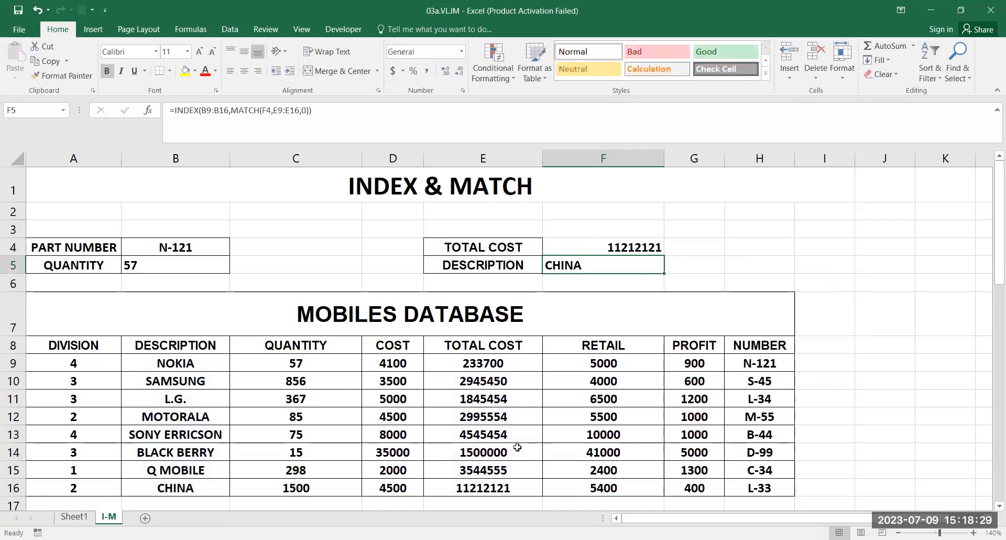
pyautogui.click(220, 468)
pyautogui.click(217, 492)
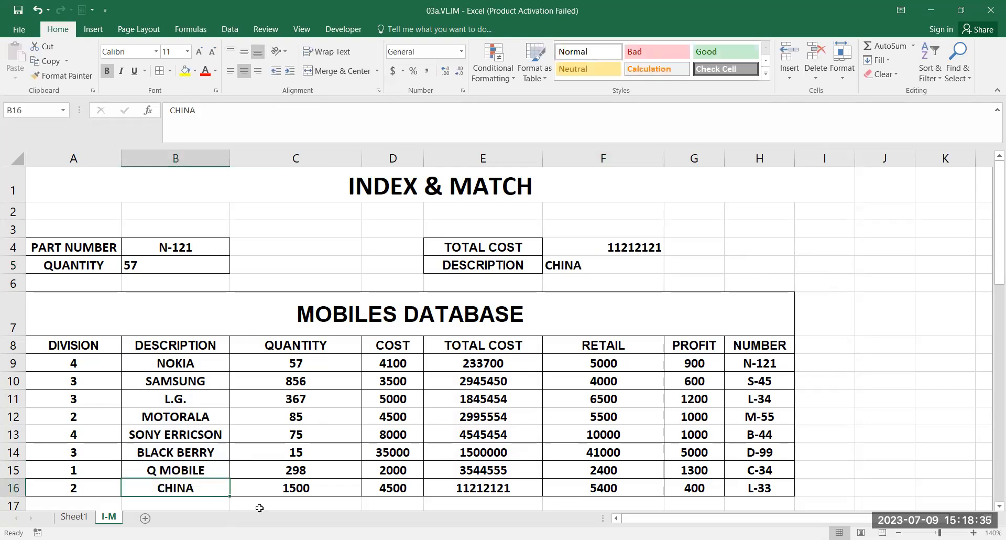
# - Apply thin borders around every cell of B28:B30 in the INDEX & MATCH ADVANCED section
pyautogui.click(607, 387)
pyautogui.scroll(-3, 607, 388)
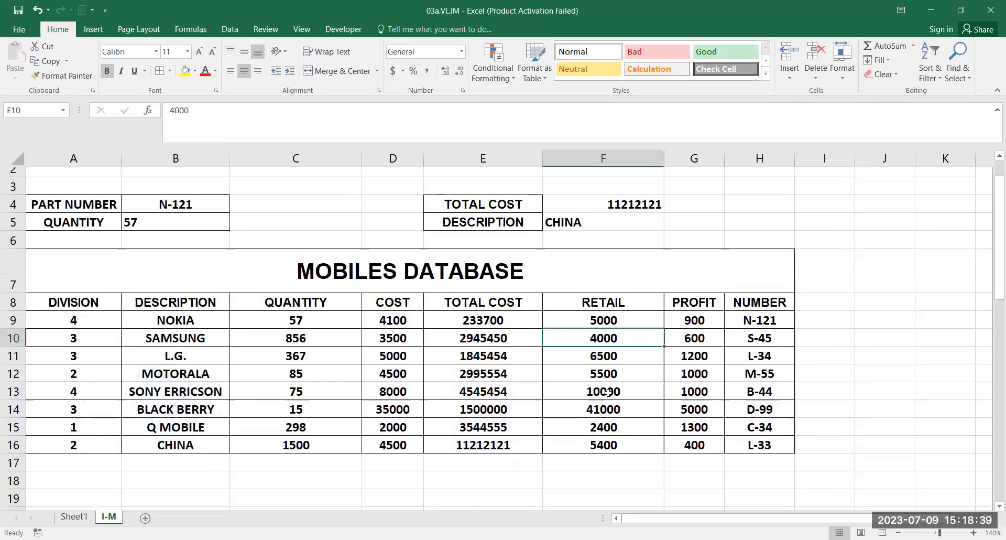
pyautogui.scroll(-4, 610, 396)
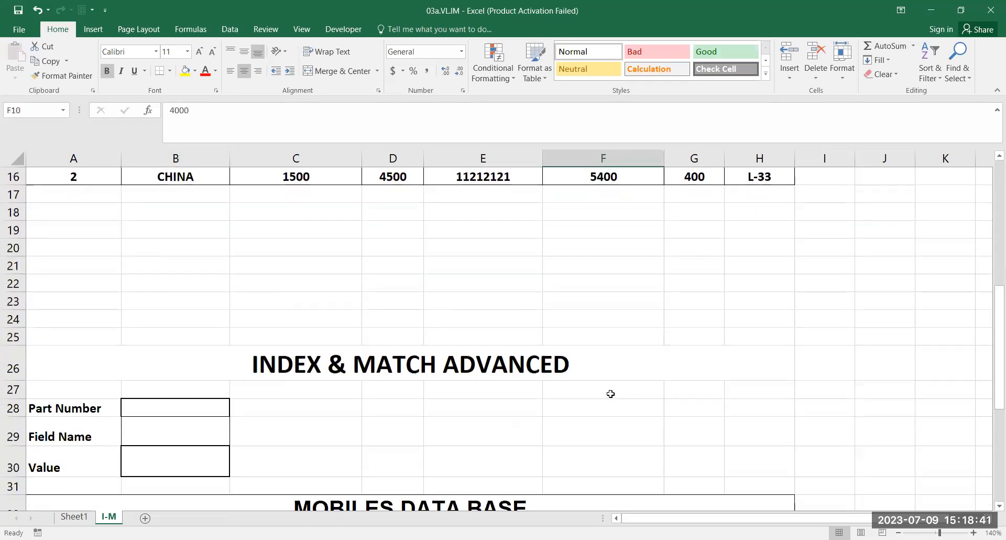
pyautogui.moveTo(181, 306); pyautogui.dragTo(178, 367)
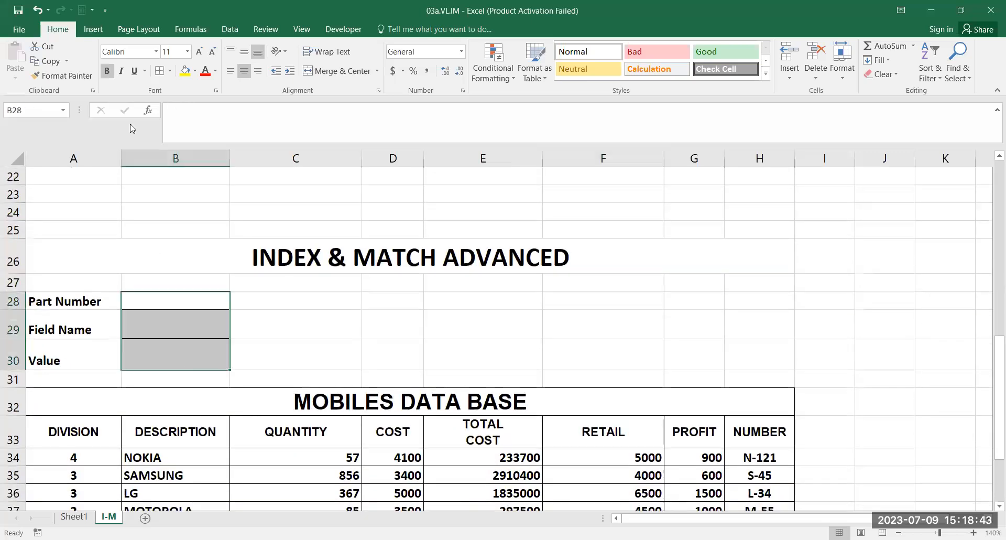
pyautogui.click(171, 71)
pyautogui.click(181, 185)
pyautogui.click(393, 354)
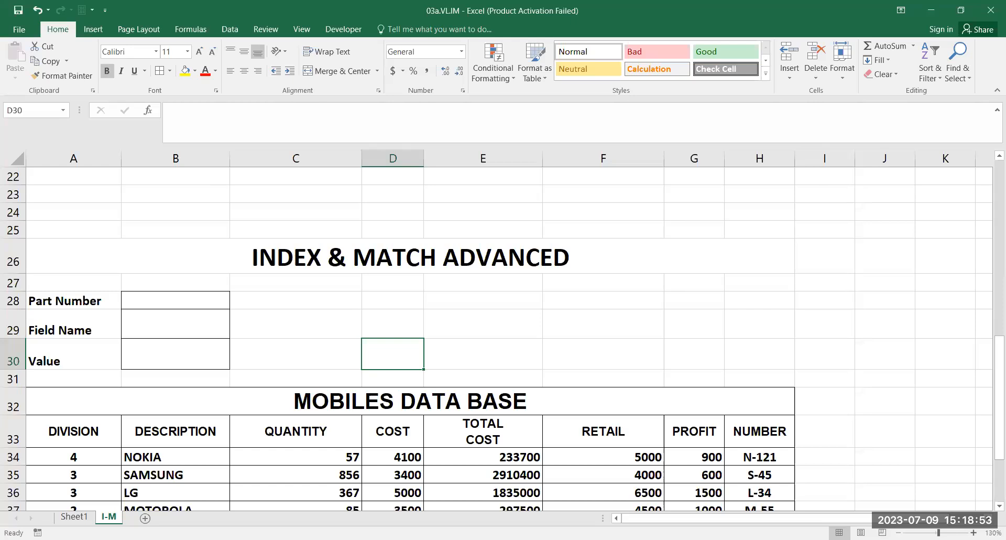
# - Look over the advanced section's database and examine the ranges used by the quantity formula in B5
pyautogui.click(898, 533)
pyautogui.scroll(-1, 990, 509)
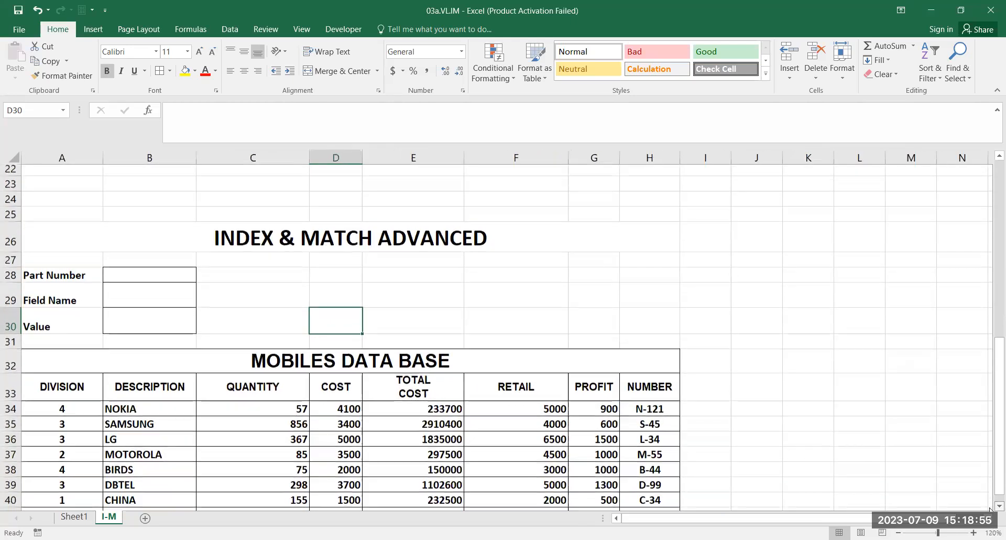
pyautogui.scroll(-1, 990, 508)
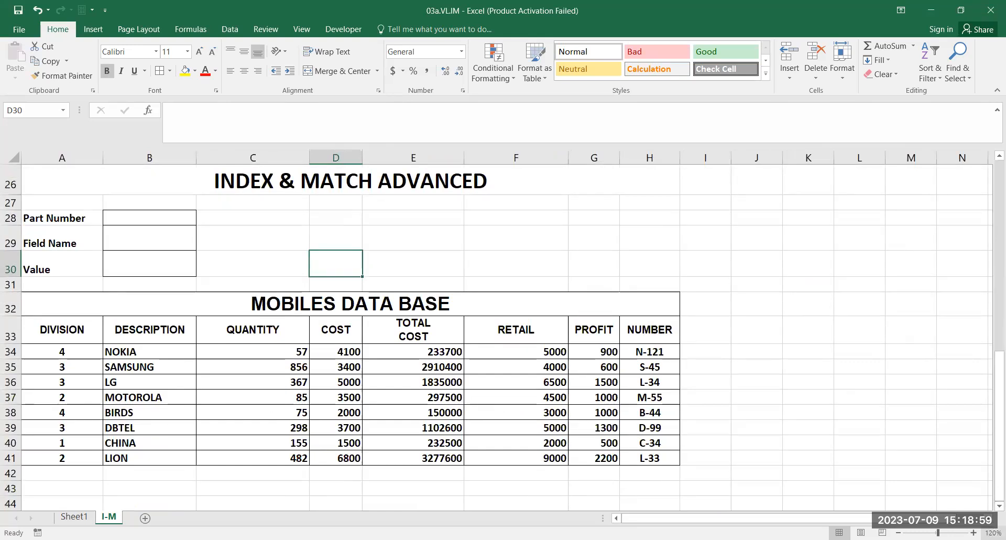
pyautogui.click(973, 533)
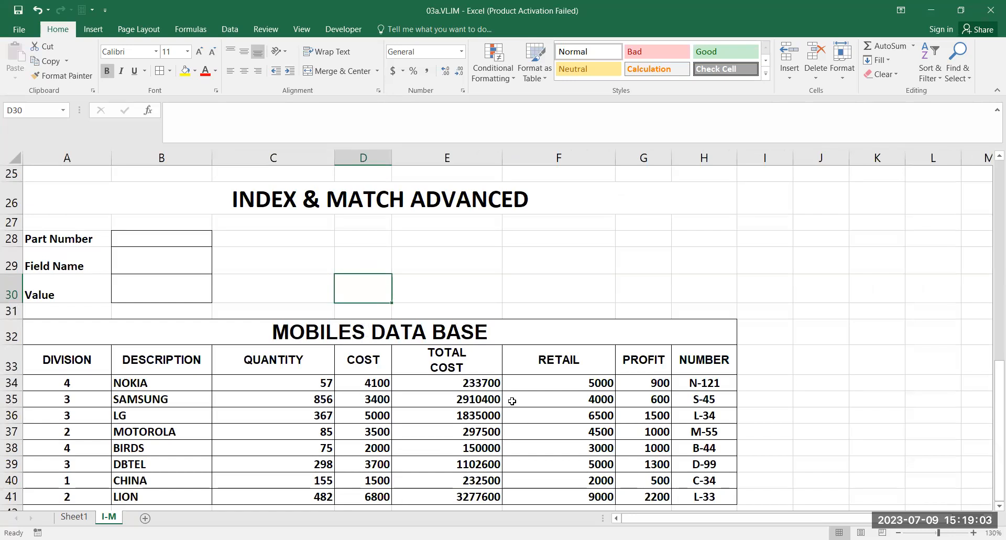
pyautogui.scroll(8, 498, 364)
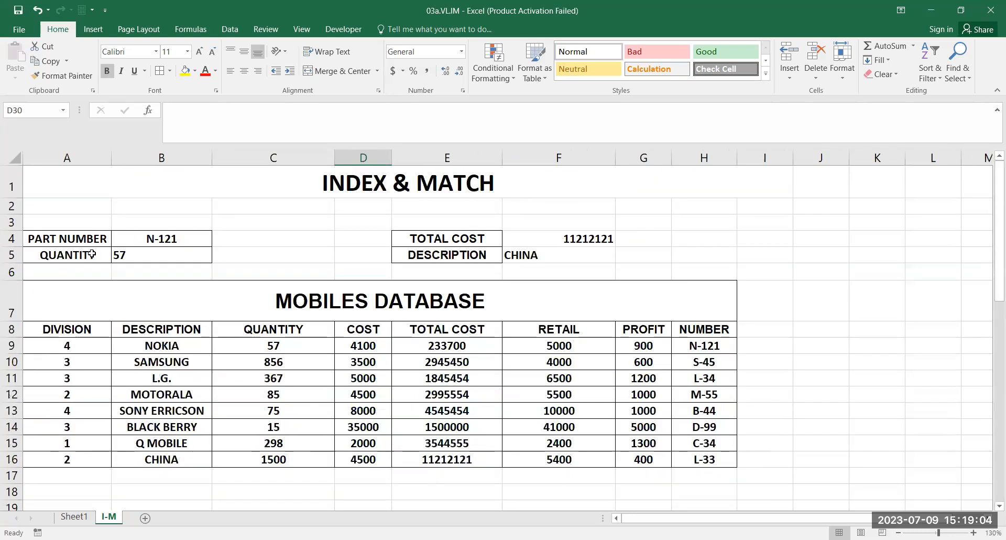
pyautogui.doubleClick(152, 256)
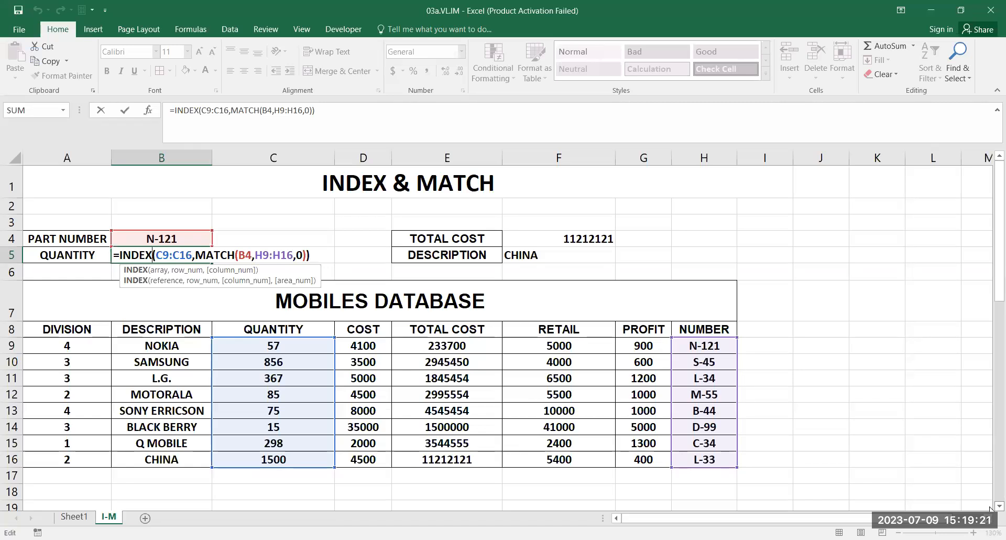
pyautogui.click(552, 446)
# - Increase the height of the Part Number row 28 to nearly that of the Field Name row below
pyautogui.scroll(-4, 554, 449)
pyautogui.scroll(-4, 554, 450)
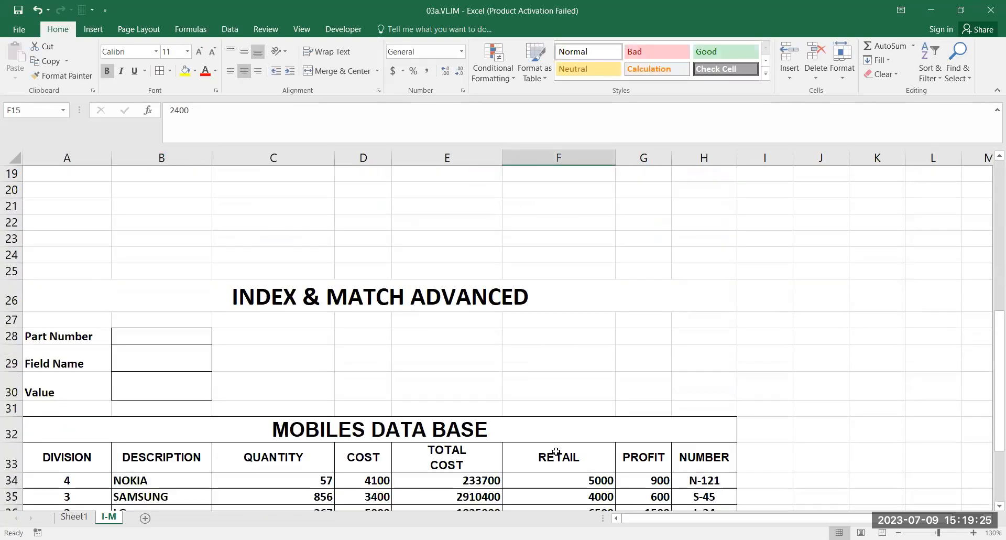
pyautogui.click(999, 506)
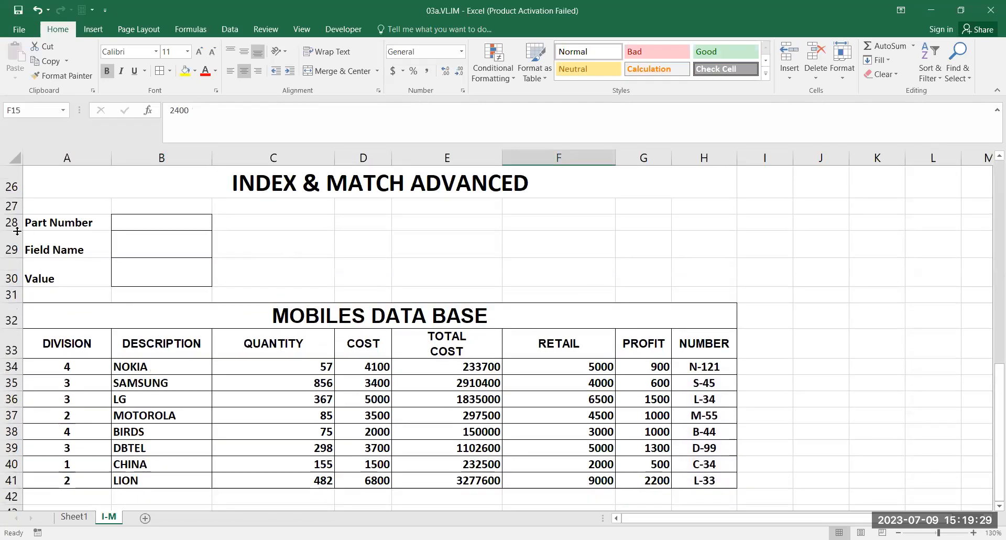
pyautogui.moveTo(17, 231); pyautogui.dragTo(18, 238)
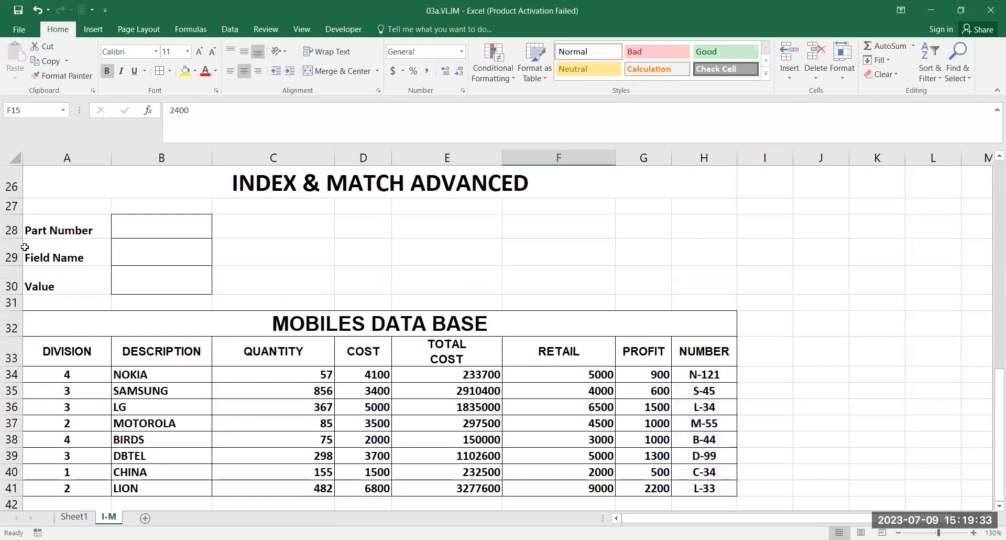
# - Compare the two lookup sections and examine the advanced Part Number cell, the field headers in row 33 and the Value cell
pyautogui.scroll(8, 528, 259)
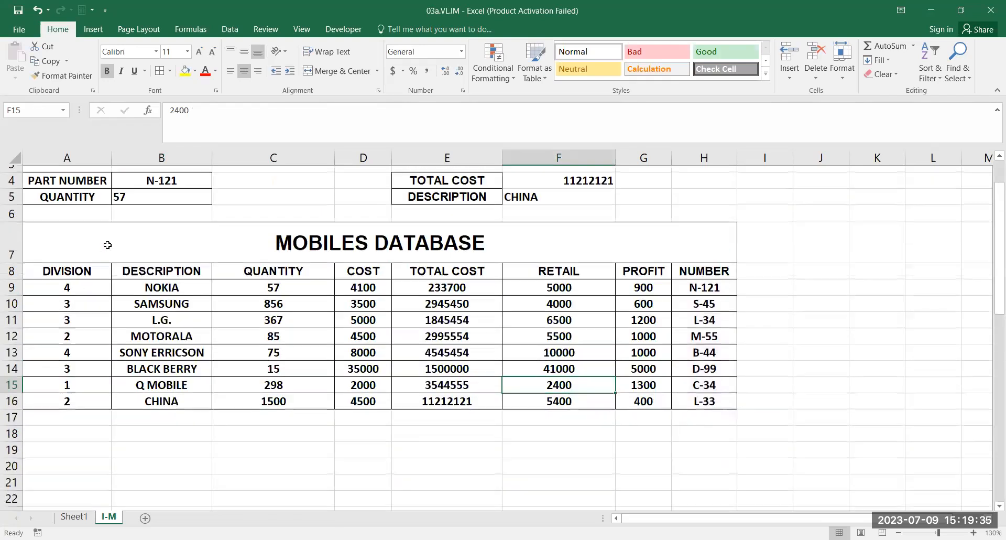
pyautogui.scroll(1, 108, 245)
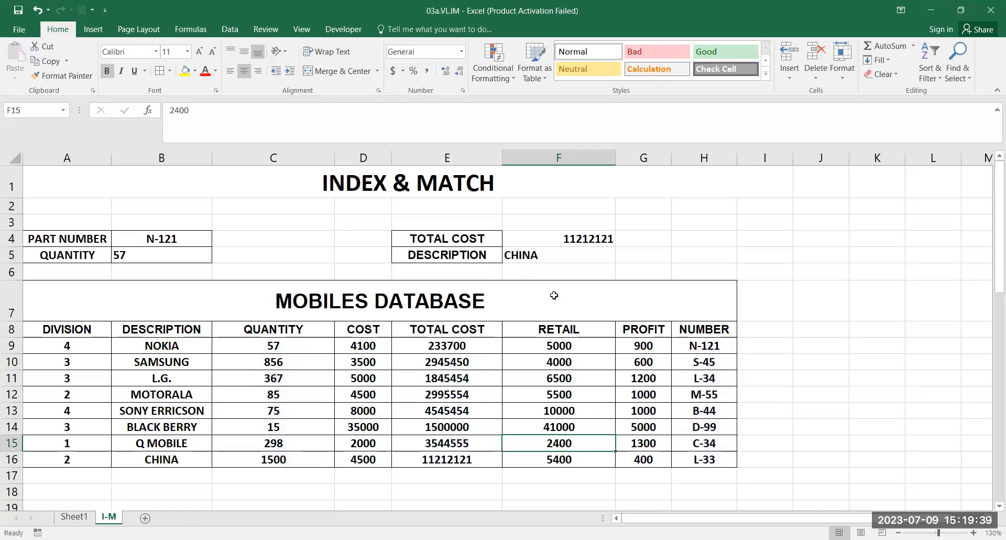
pyautogui.scroll(-8, 554, 295)
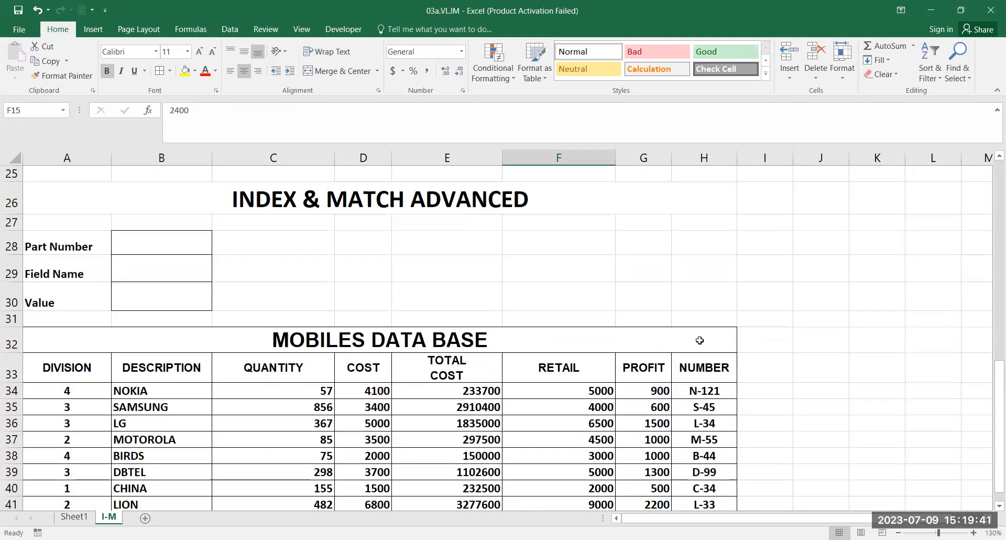
pyautogui.scroll(-1, 700, 340)
pyautogui.moveTo(995, 474); pyautogui.dragTo(994, 458)
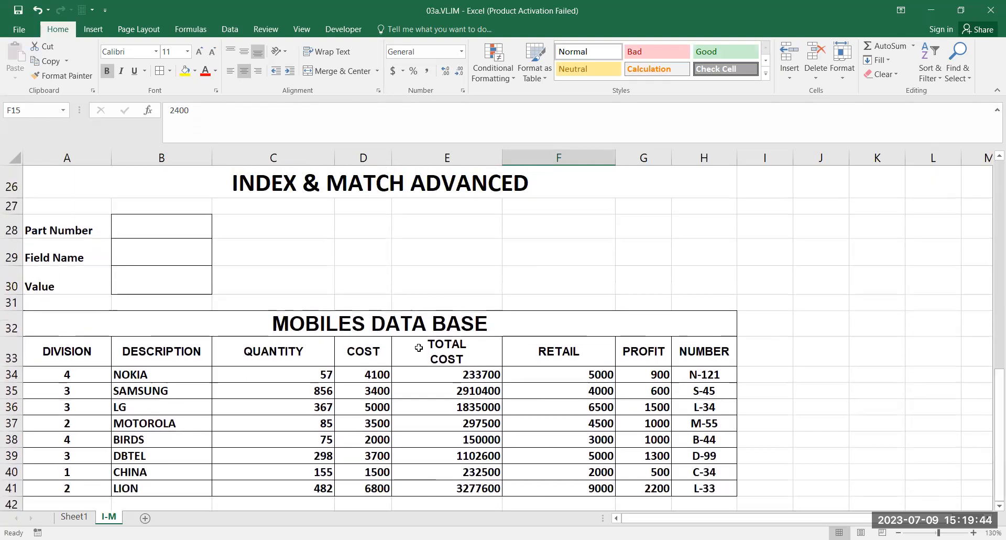
pyautogui.click(173, 236)
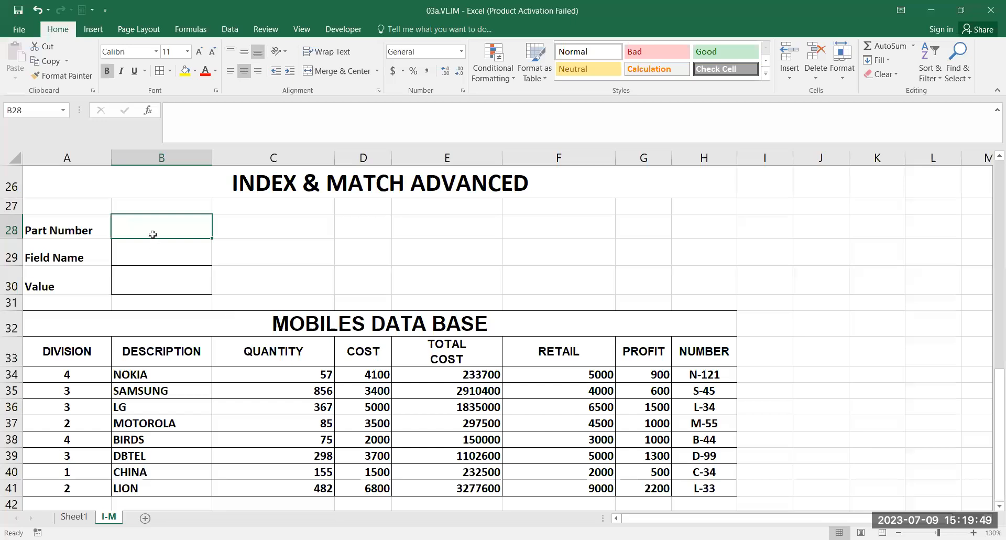
pyautogui.click(561, 363)
pyautogui.moveTo(427, 355); pyautogui.dragTo(67, 351)
pyautogui.click(174, 283)
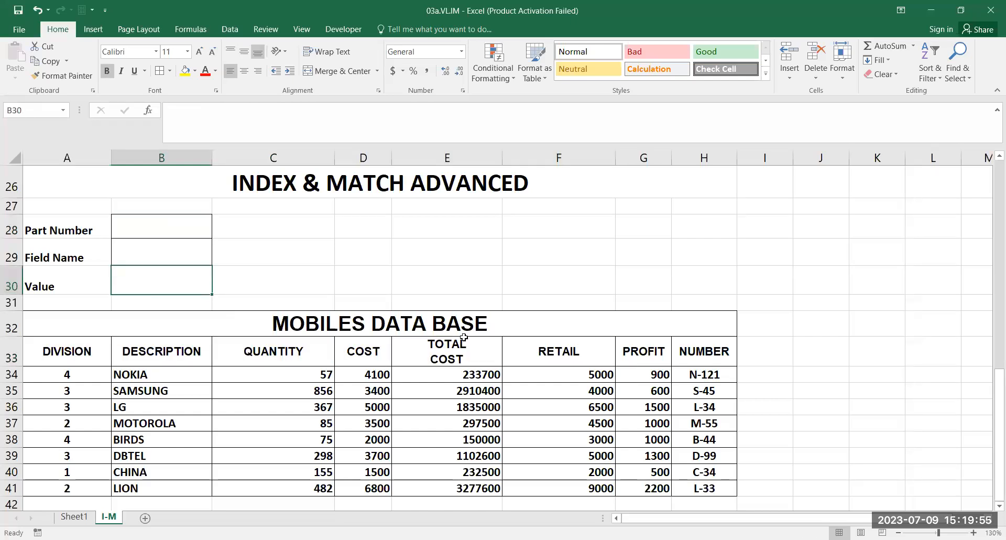
# - Review the part number and quantity lookup in B4:B5, then compare it with cell B28 and the field headers A33:F33
pyautogui.scroll(8, 463, 336)
pyautogui.click(162, 204)
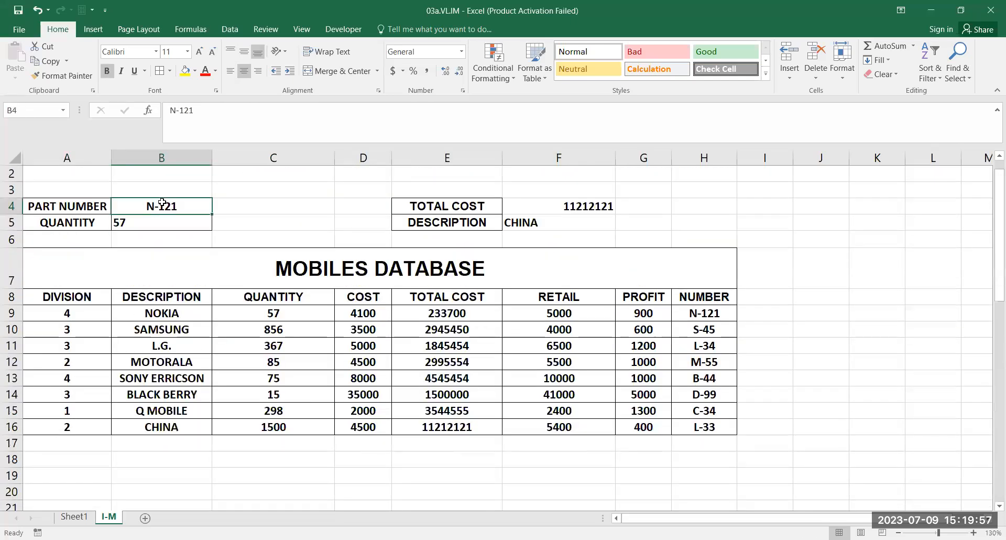
pyautogui.click(167, 226)
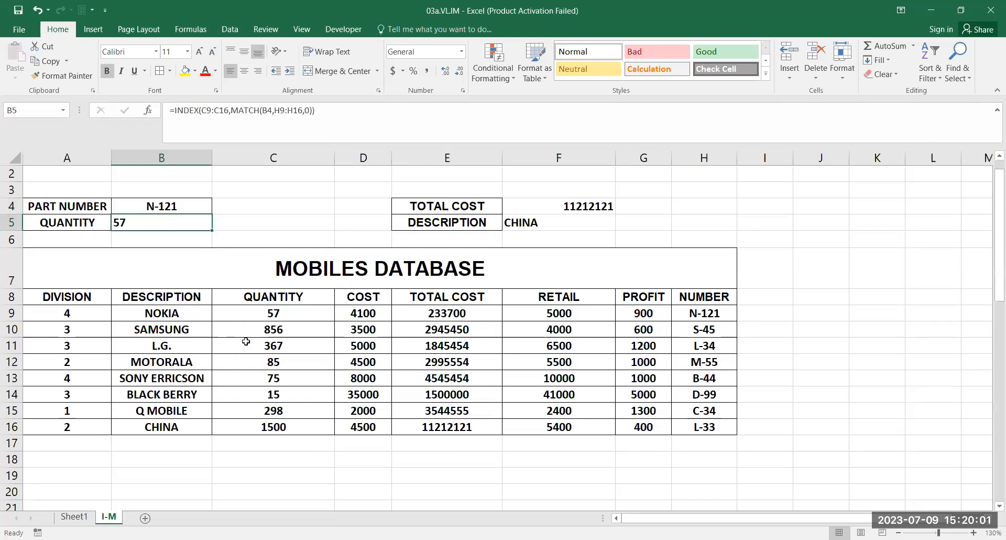
pyautogui.scroll(-7, 245, 351)
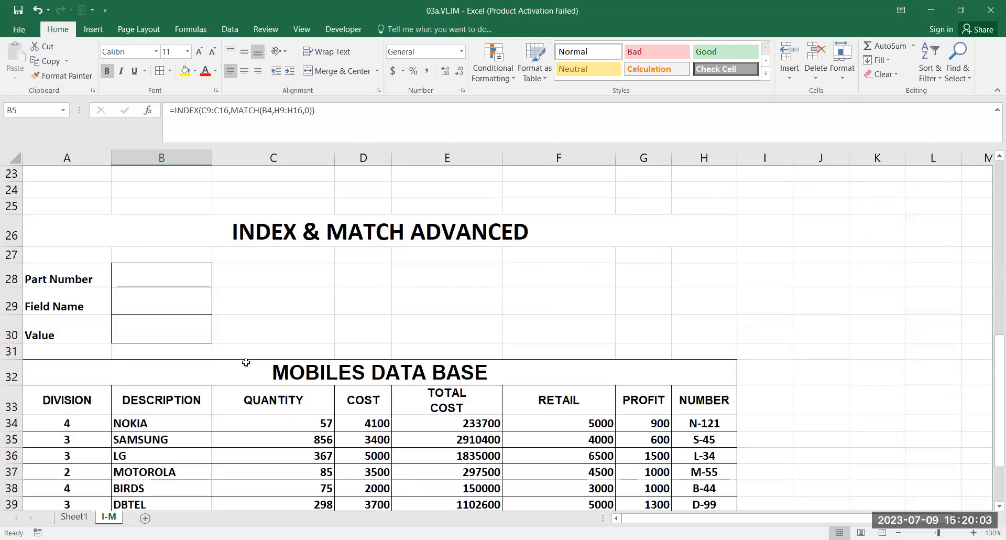
pyautogui.scroll(-1, 245, 362)
pyautogui.click(146, 237)
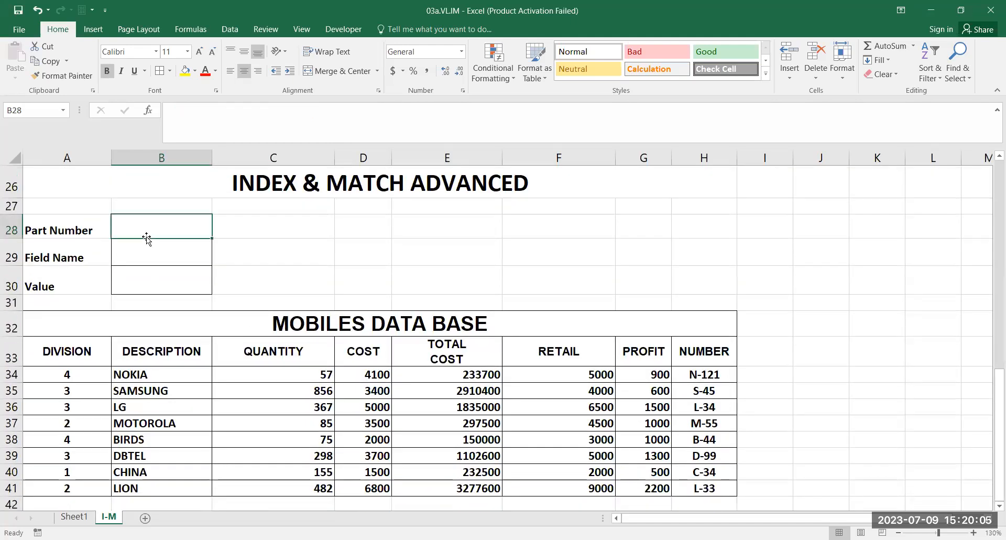
pyautogui.moveTo(574, 358); pyautogui.dragTo(47, 353)
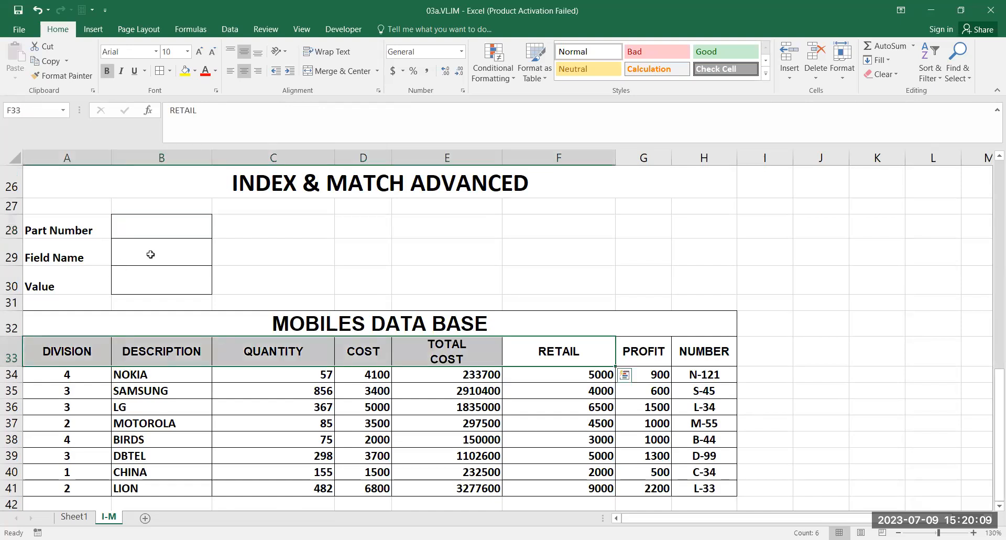
# - Examine the advanced Part Number, Field Name and Value cells in B28:B30 and compare them with the basic lookup above
pyautogui.click(151, 289)
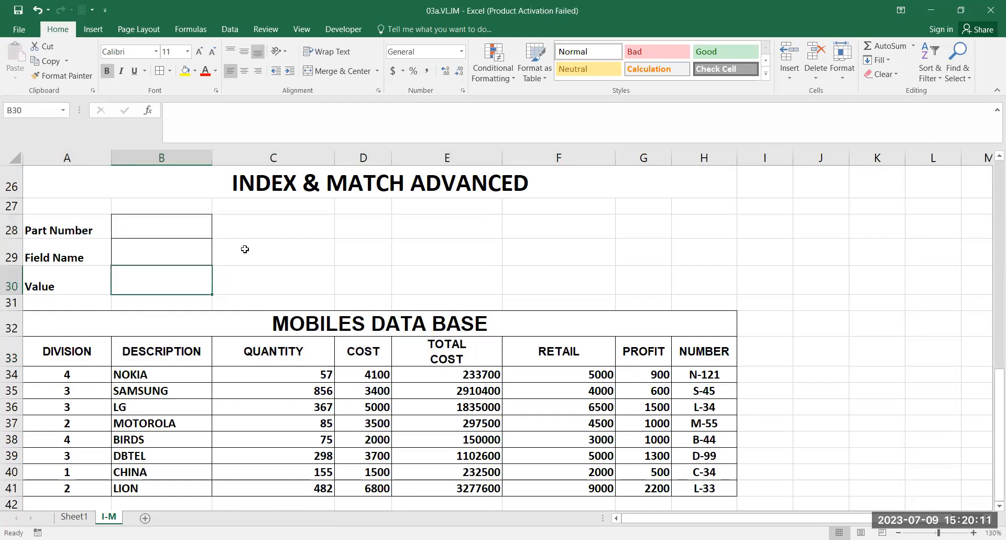
pyautogui.click(177, 231)
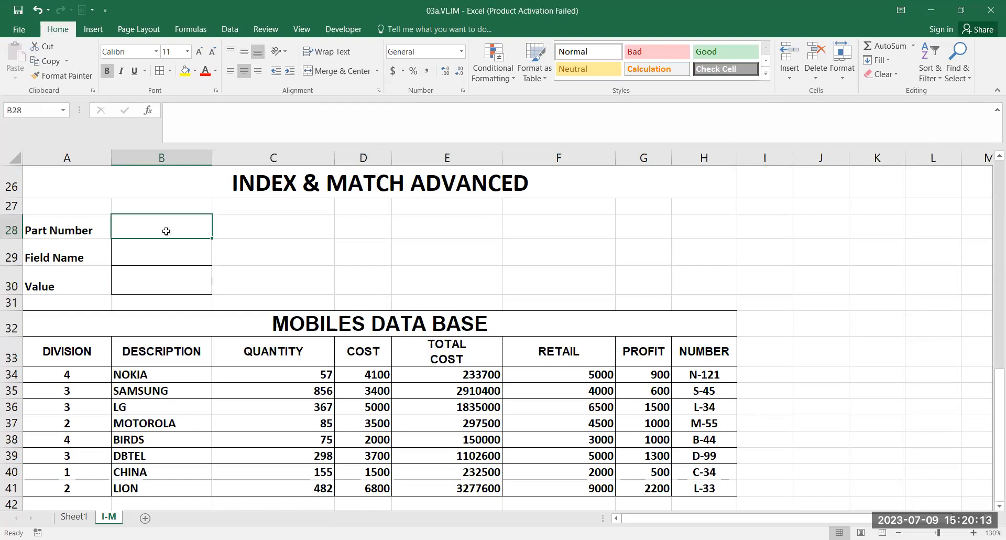
pyautogui.click(164, 252)
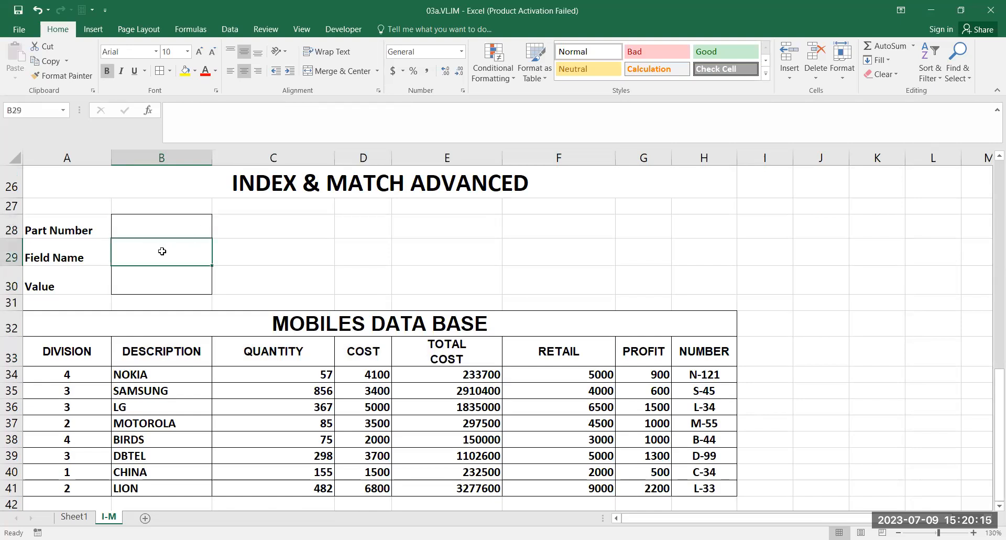
pyautogui.click(160, 282)
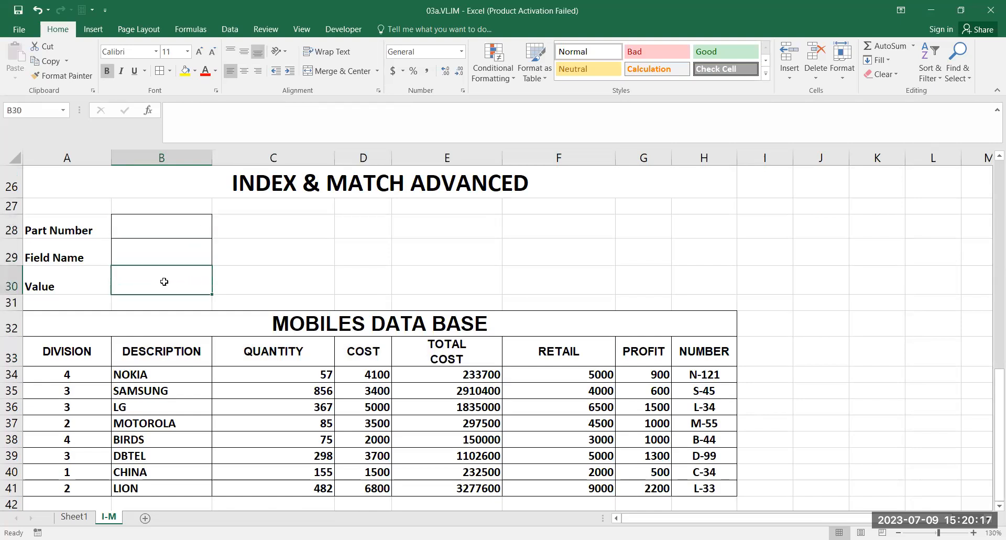
pyautogui.click(130, 246)
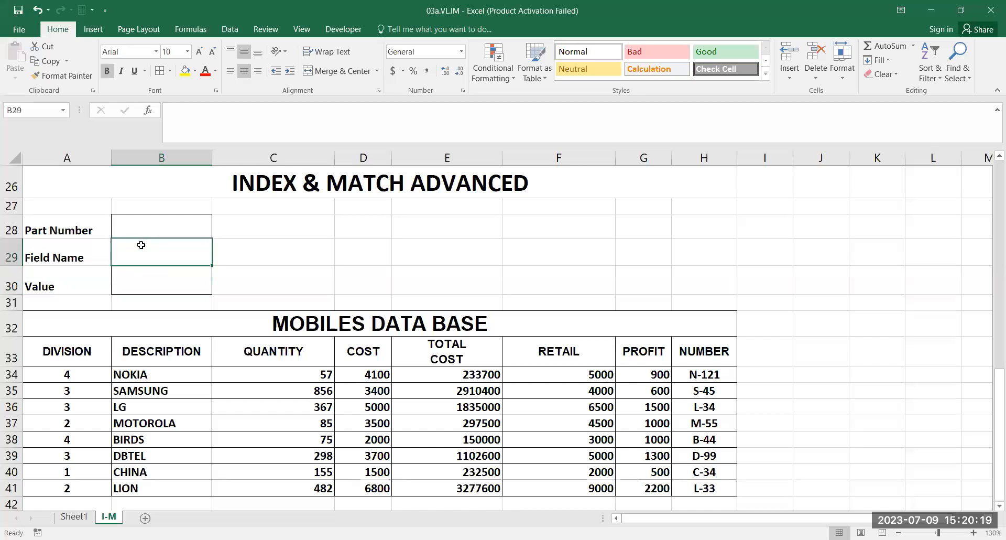
pyautogui.click(149, 284)
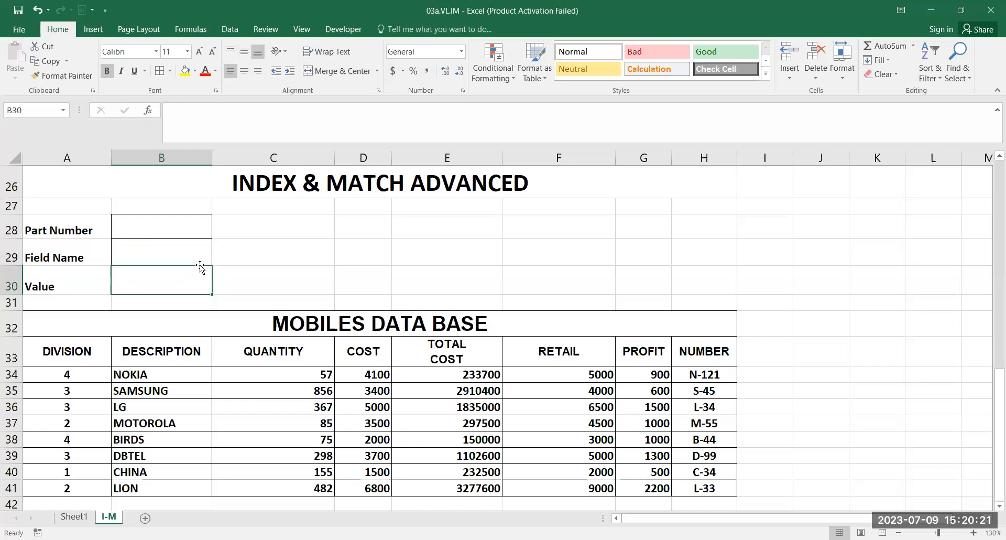
pyautogui.click(180, 250)
pyautogui.click(193, 282)
pyautogui.scroll(8, 374, 267)
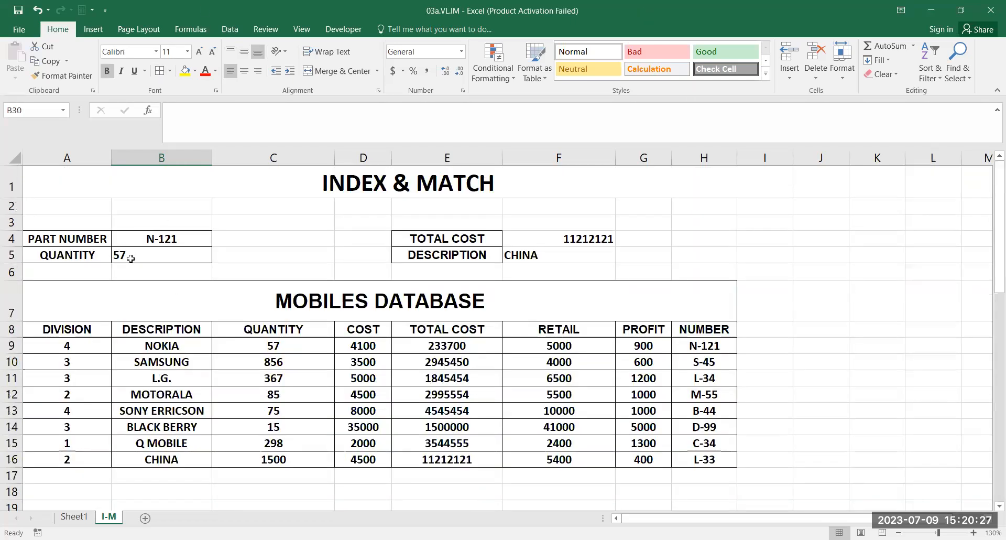
pyautogui.scroll(-8, 234, 379)
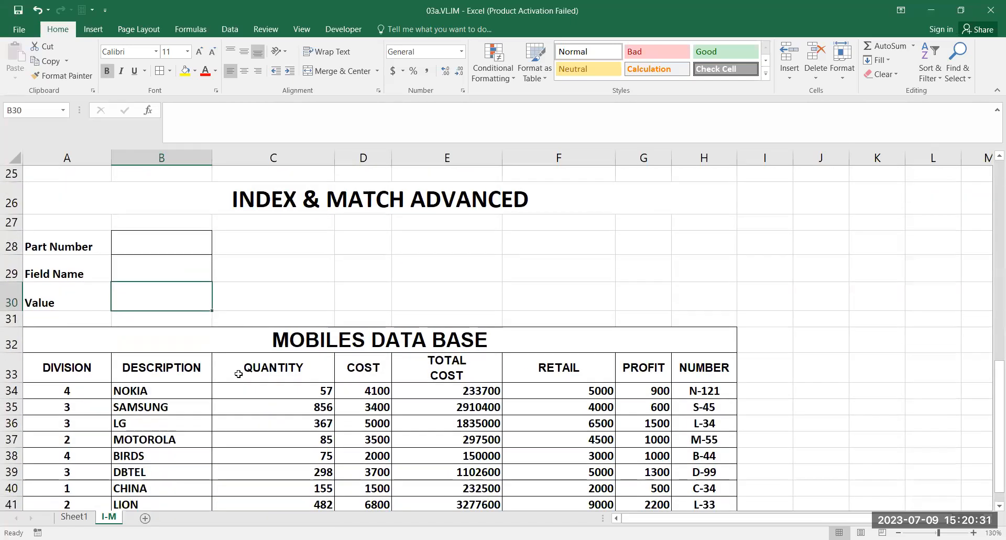
# - Relate the Part Number cell B28 and the field headers A33:F33 to the Field Name and Value cells
pyautogui.click(179, 247)
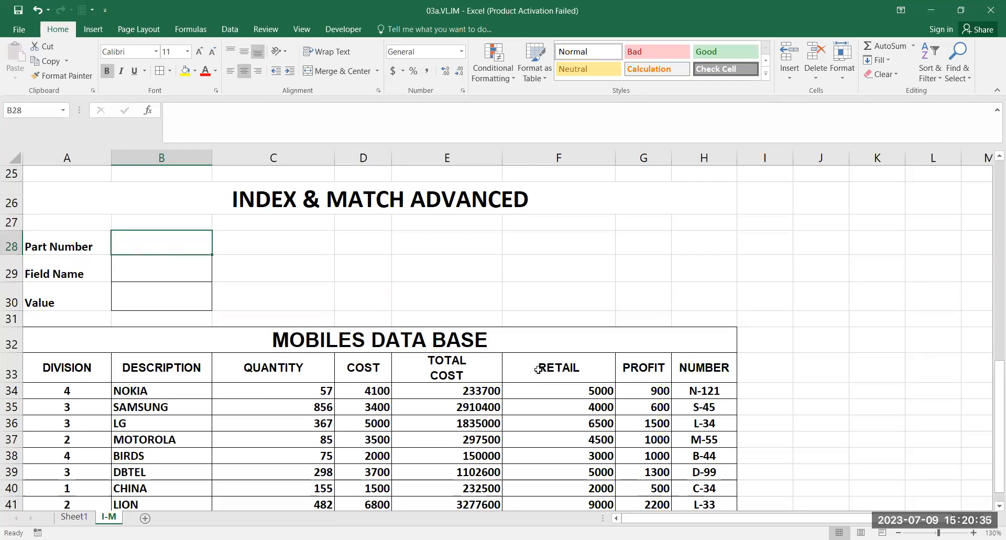
pyautogui.scroll(-1, 537, 369)
pyautogui.moveTo(524, 301); pyautogui.dragTo(47, 291)
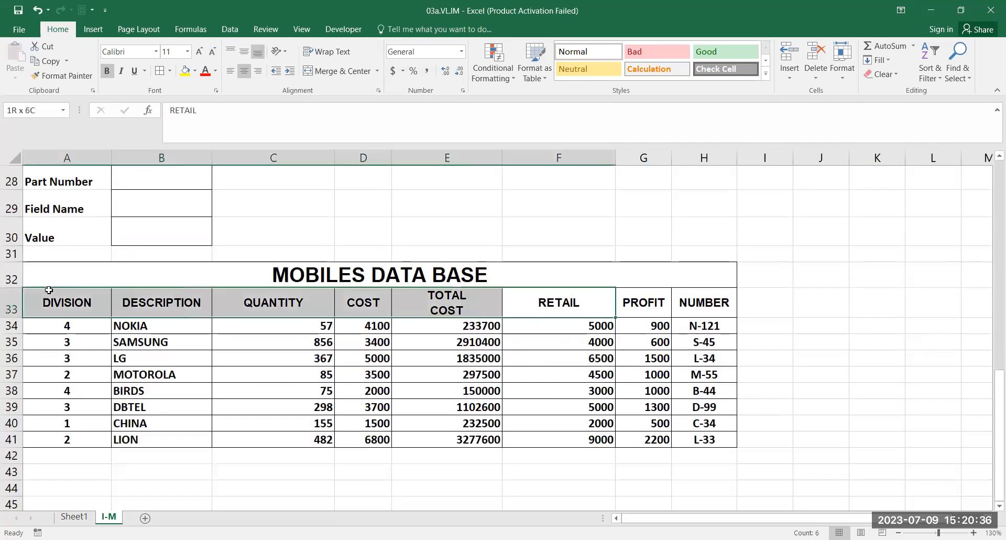
pyautogui.click(188, 205)
pyautogui.click(184, 223)
pyautogui.scroll(2, 429, 281)
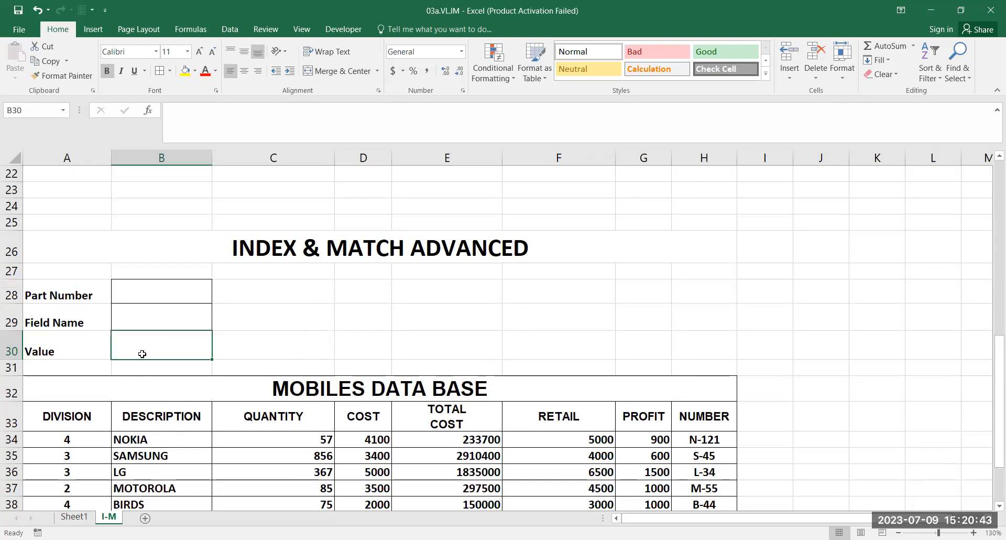
pyautogui.click(999, 506)
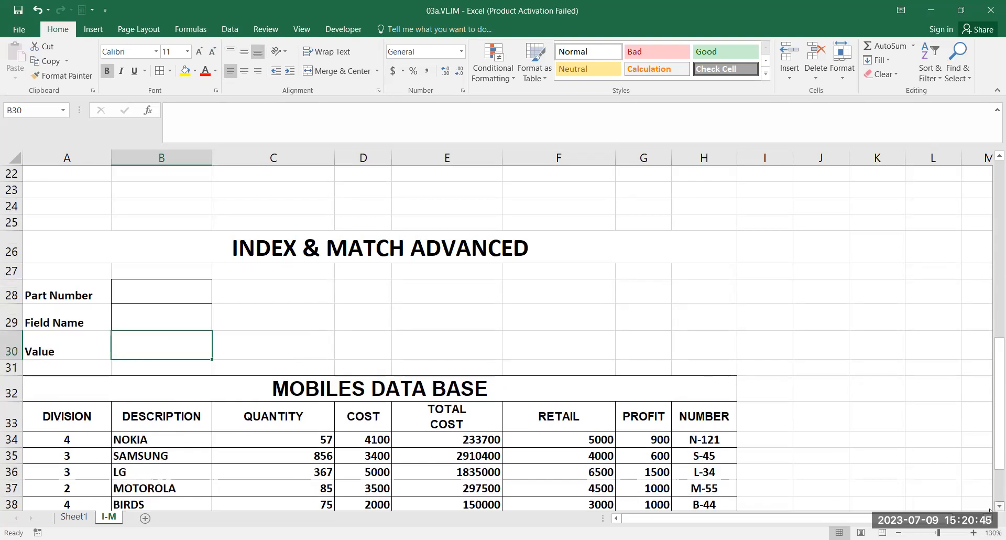
pyautogui.scroll(-3, 990, 508)
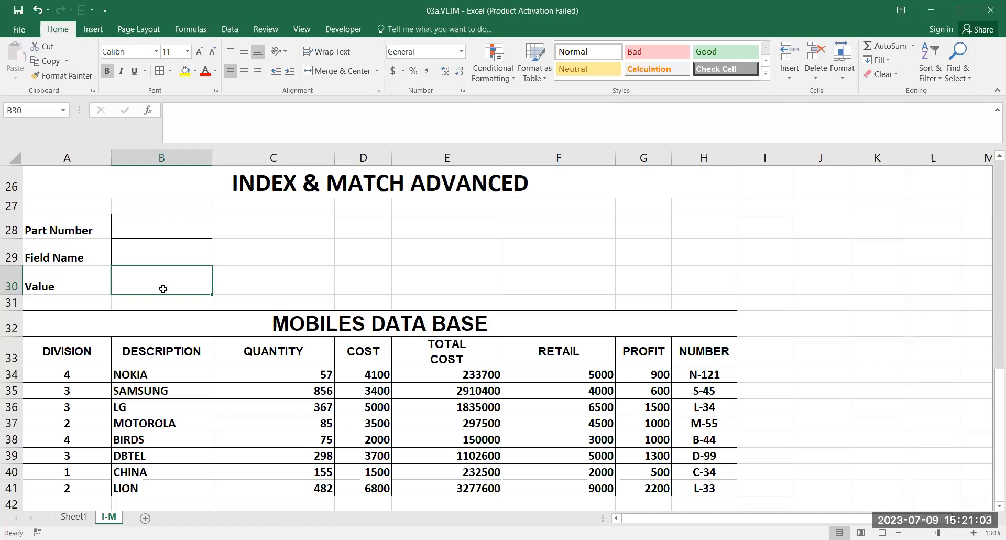
# - Go over the advanced lookup's input cells B28 and B29 and its result cell B30
pyautogui.click(525, 280)
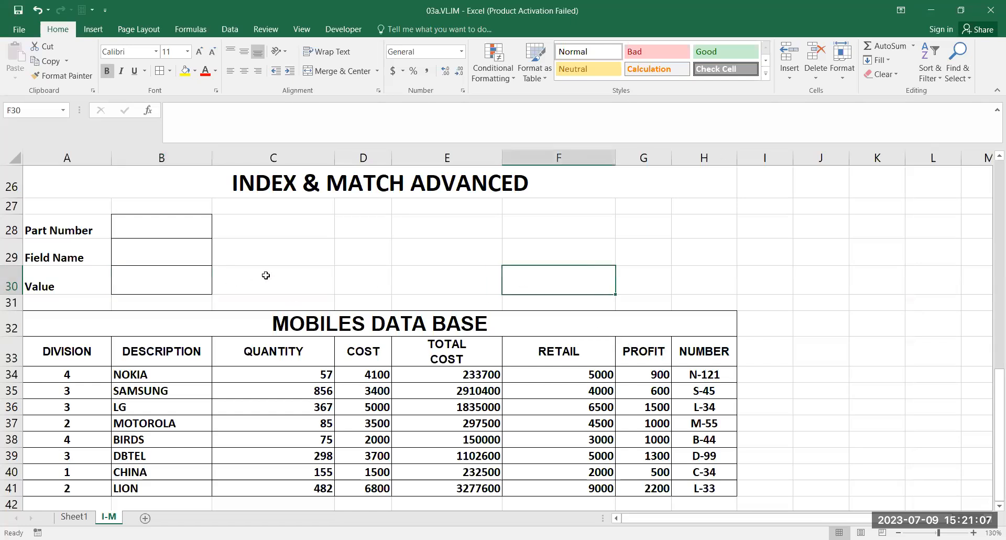
pyautogui.click(150, 229)
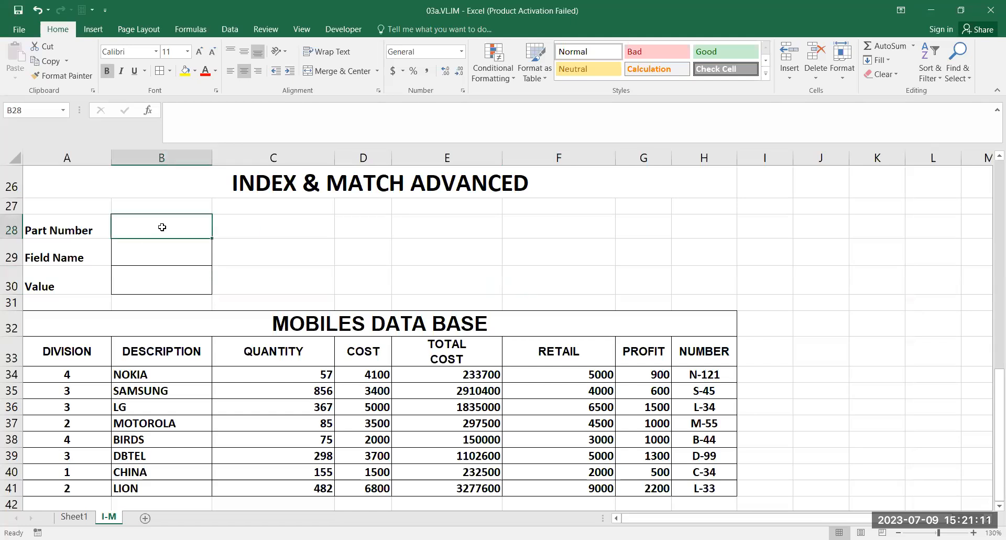
pyautogui.click(184, 263)
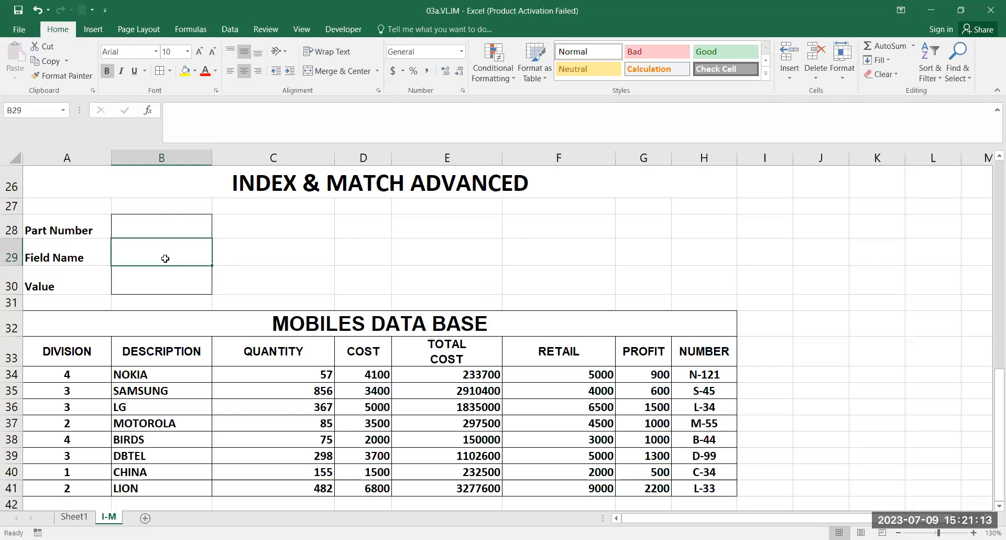
pyautogui.click(150, 276)
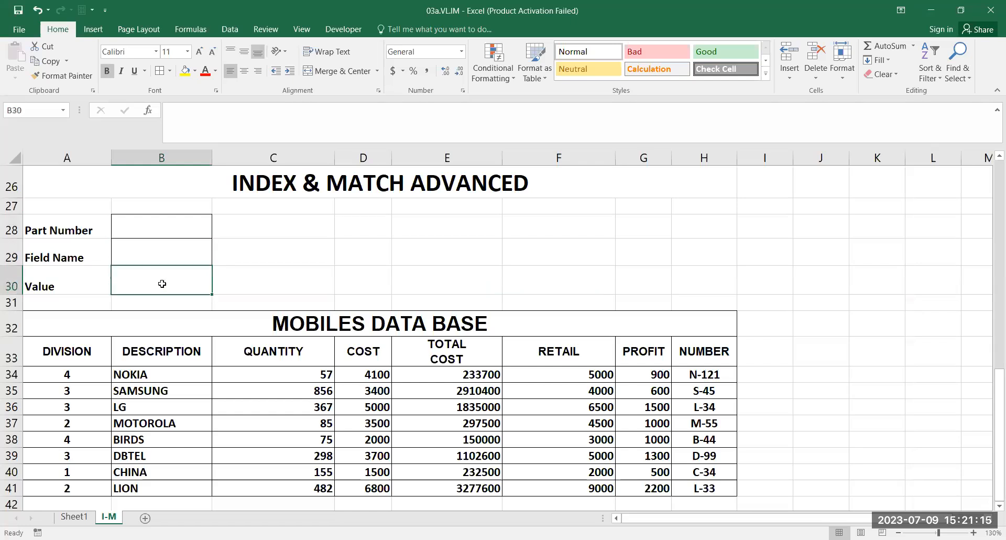
pyautogui.click(188, 252)
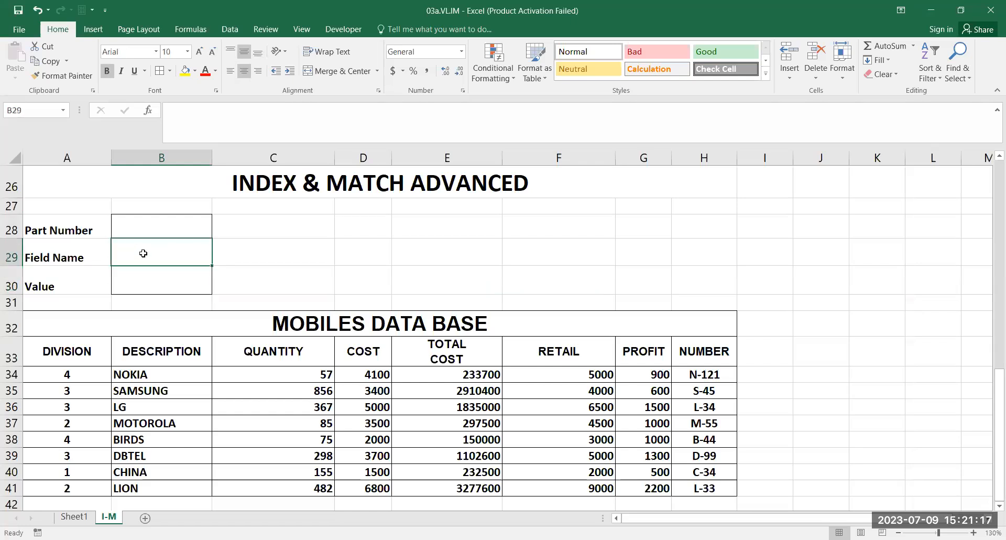
pyautogui.click(156, 277)
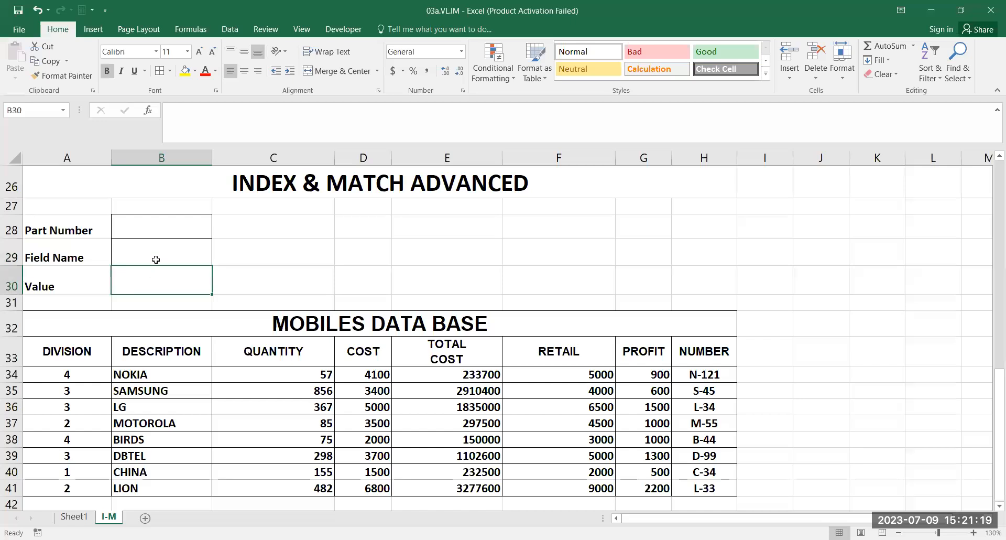
pyautogui.click(156, 256)
pyautogui.click(154, 276)
# - Review the Quantity label and formula in A5:B5, then compare them with the advanced Field Name and Value cells B29:B30
pyautogui.scroll(8, 154, 303)
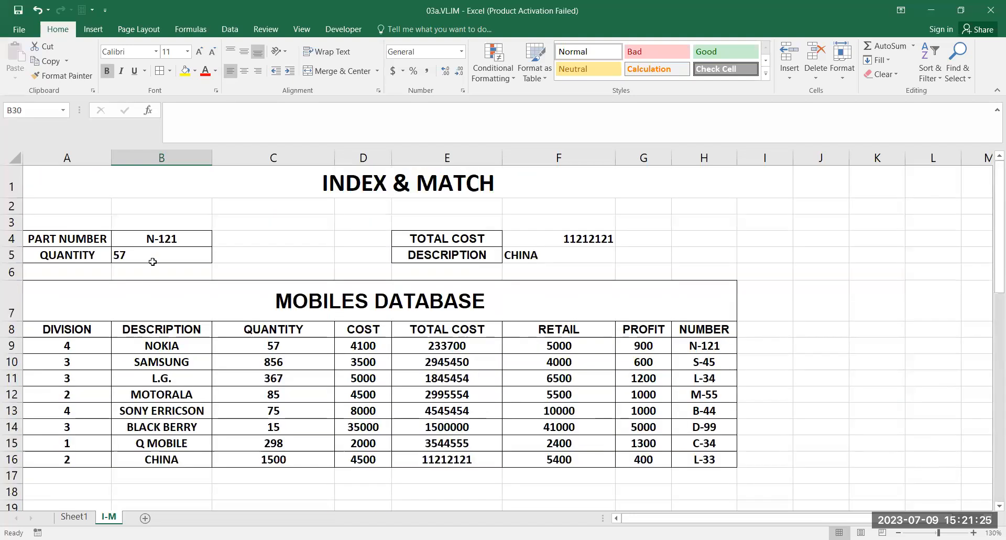
pyautogui.click(92, 254)
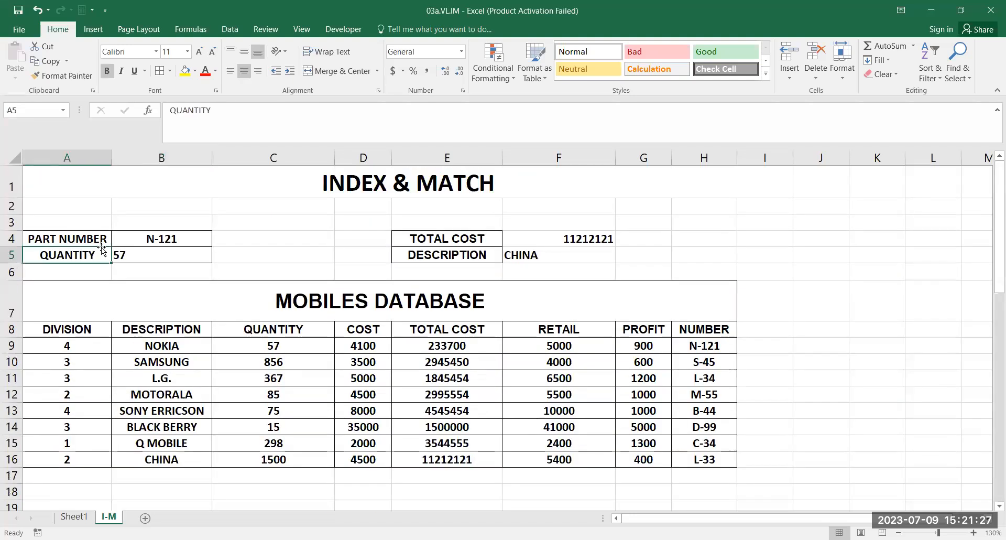
pyautogui.click(131, 254)
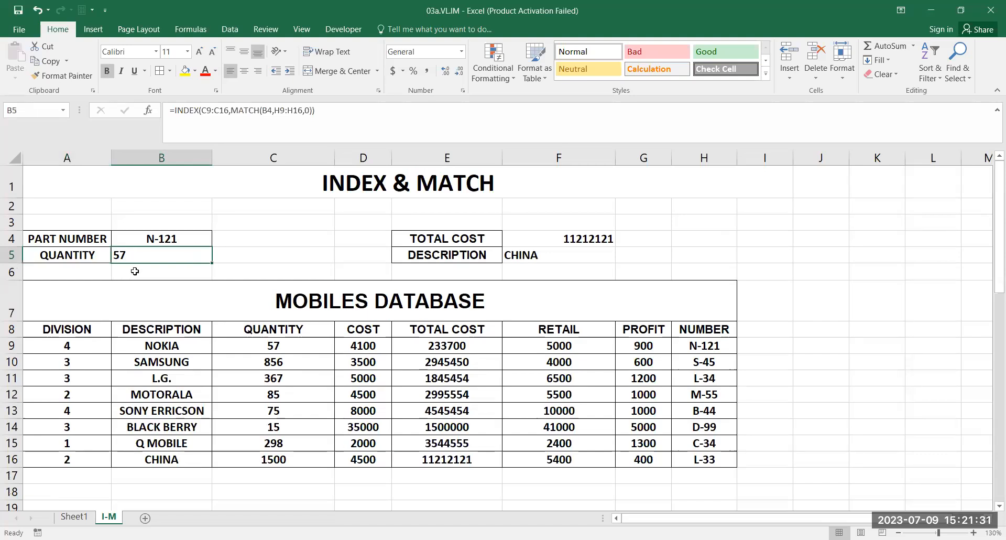
pyautogui.scroll(-4, 188, 377)
pyautogui.scroll(-3, 186, 377)
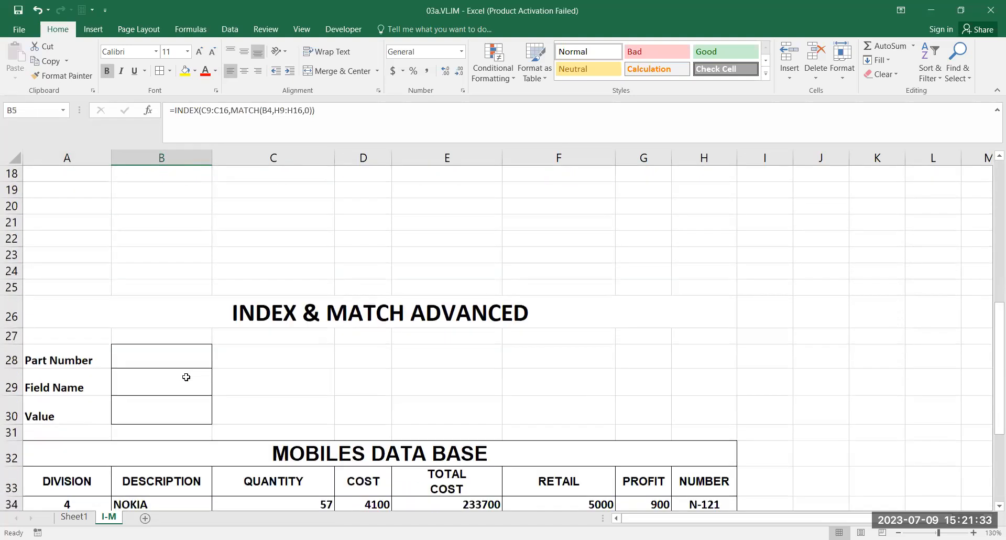
pyautogui.scroll(-1, 150, 276)
pyautogui.click(151, 272)
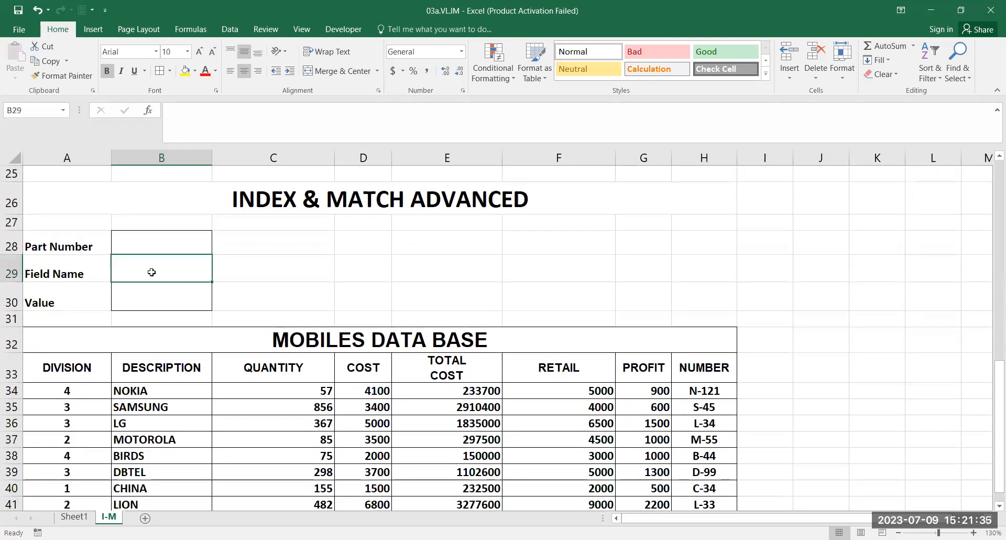
pyautogui.click(158, 297)
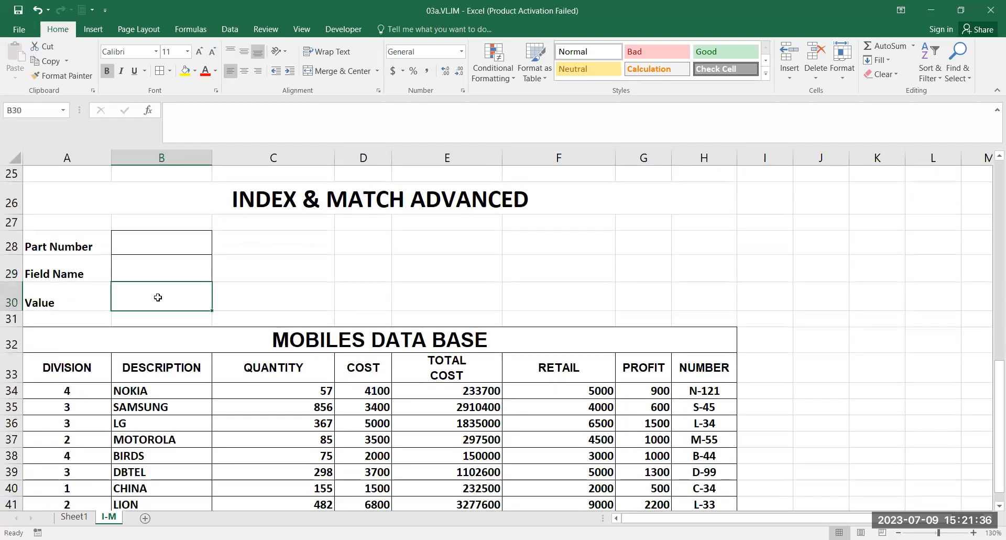
pyautogui.click(143, 259)
pyautogui.click(144, 302)
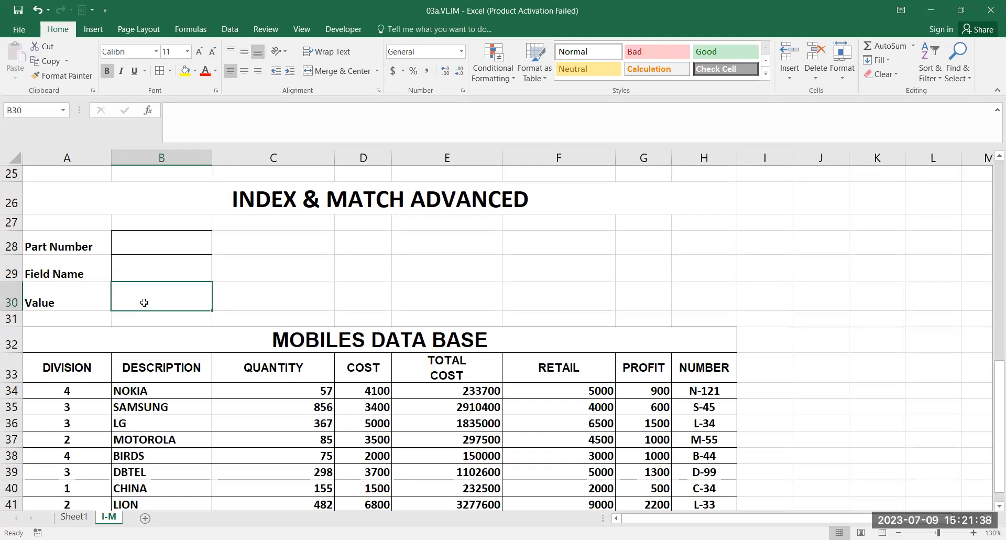
pyautogui.click(152, 269)
pyautogui.click(157, 294)
pyautogui.click(276, 295)
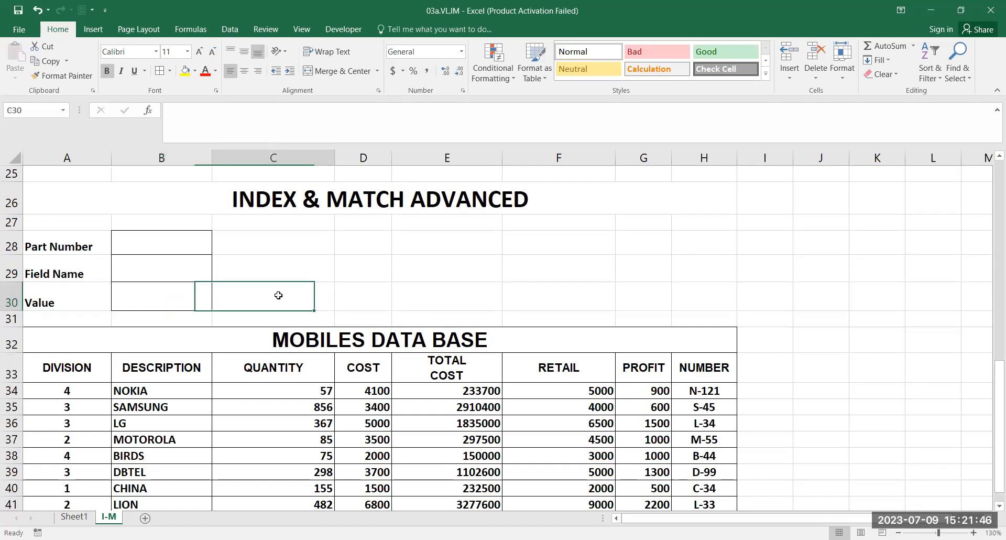
# - Start an INDEX formula in the Value cell B30 with the whole database A33:H41 as its array
pyautogui.click(190, 301)
pyautogui.write('=')
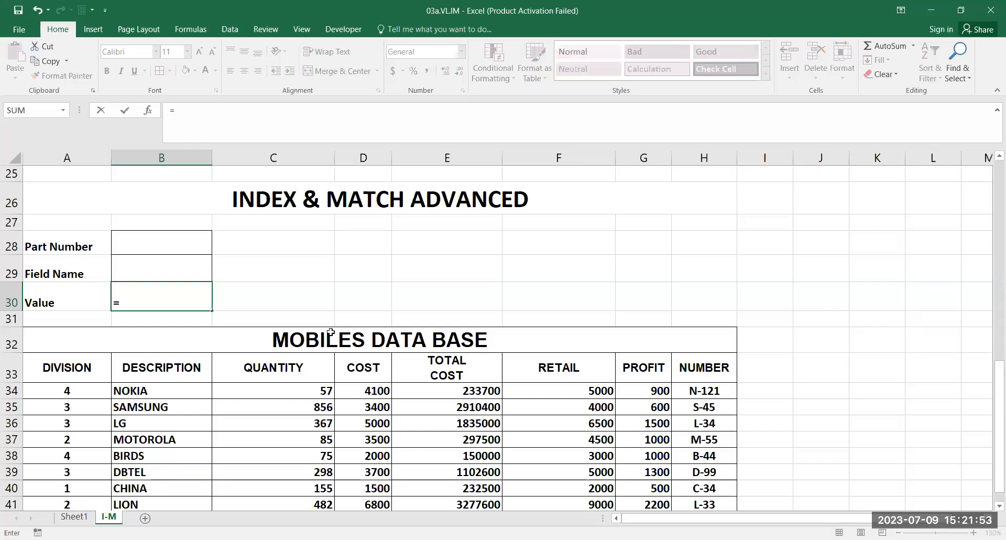
pyautogui.write('INDEX(')
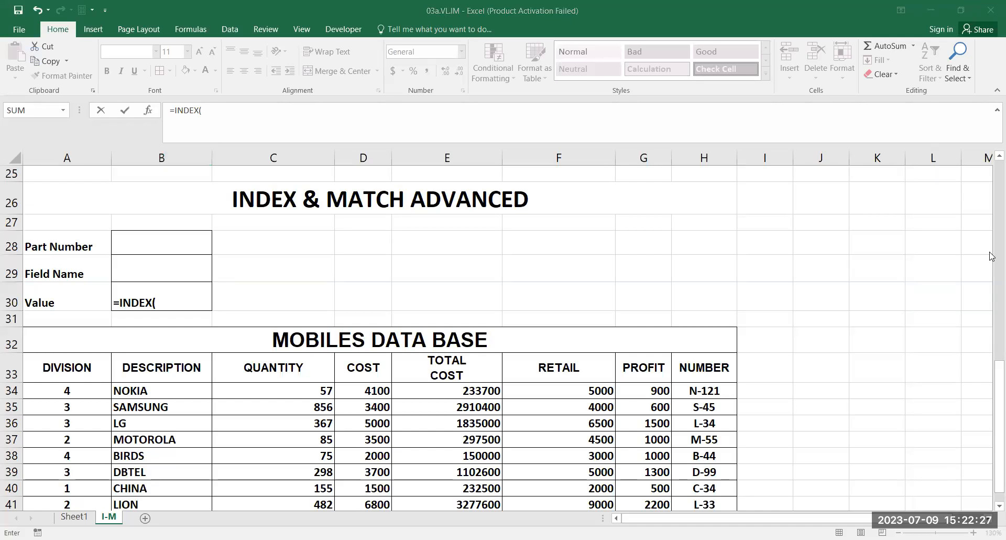
pyautogui.click(997, 457)
pyautogui.click(998, 506)
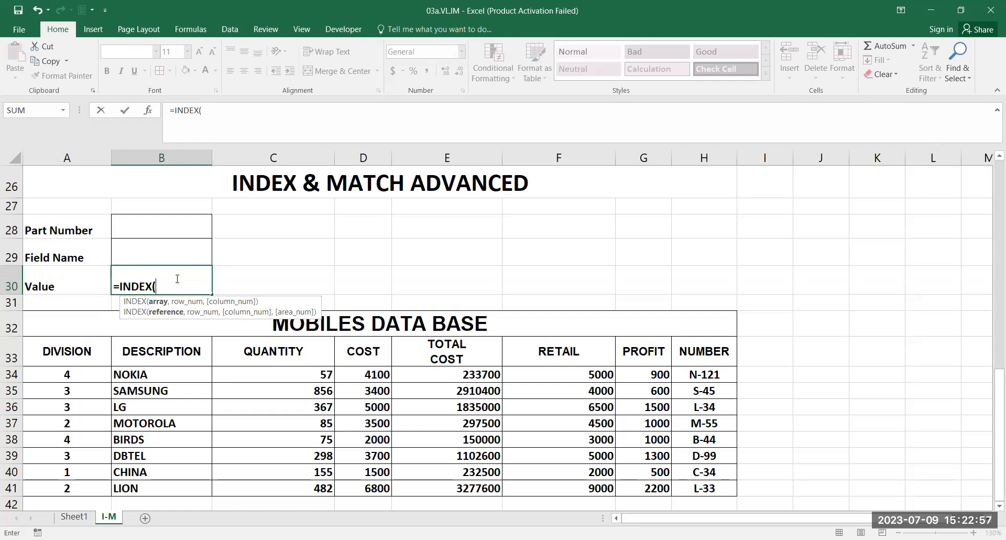
pyautogui.click(95, 363)
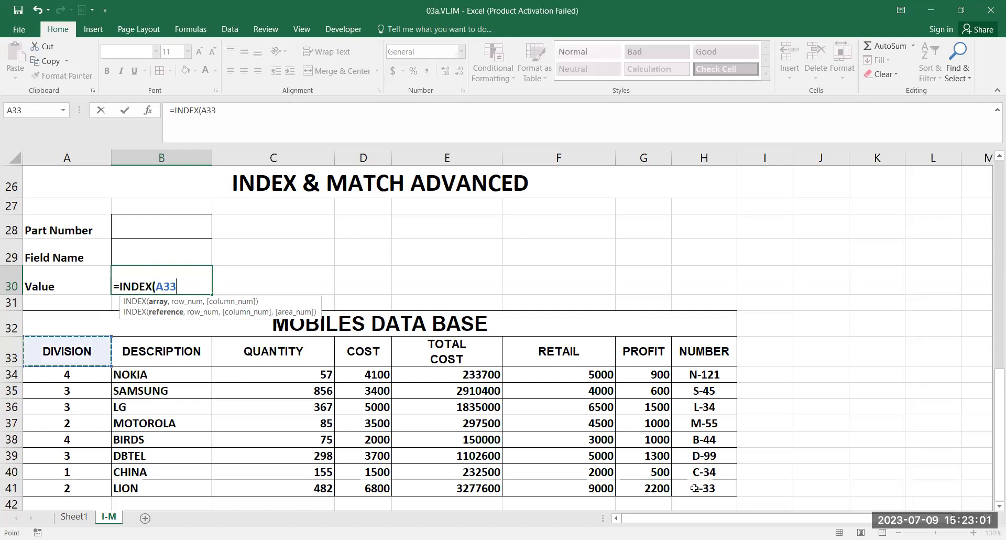
pyautogui.keyDown('shift'); pyautogui.click(697, 487); pyautogui.keyUp('shift')
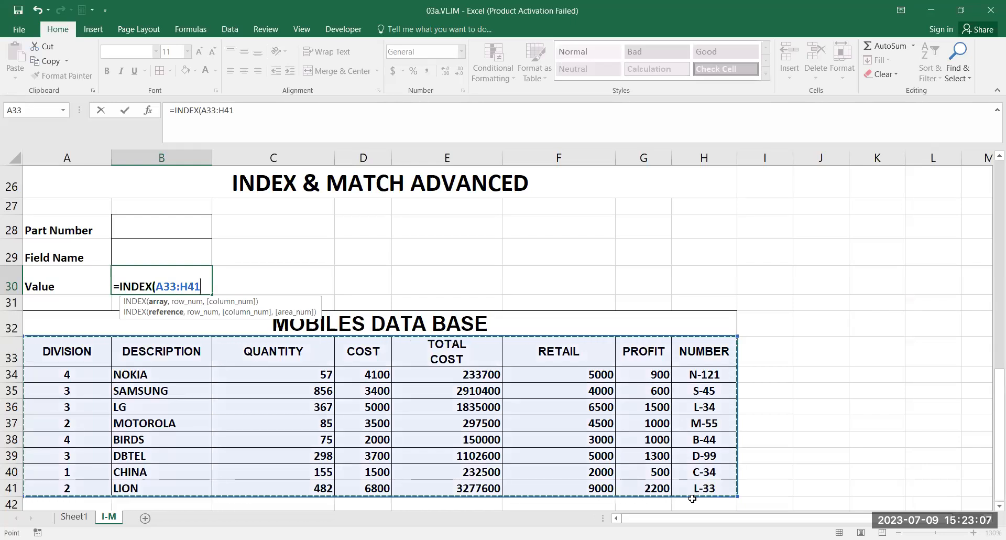
# - Add MATCH(B28,H33:H41,0) as the INDEX formula's row argument to find the part number in the NUMBER column
pyautogui.write(',MATCH(')
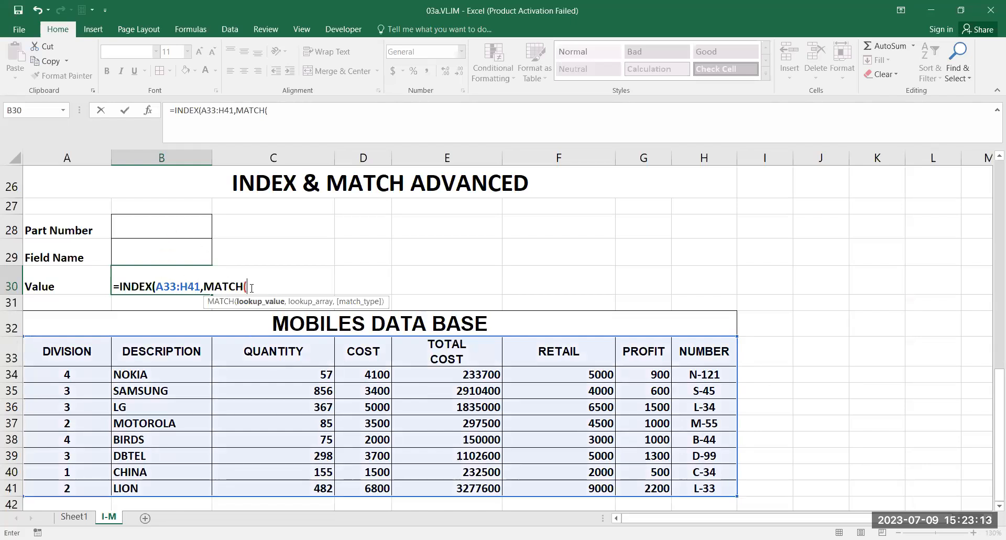
pyautogui.click(179, 230)
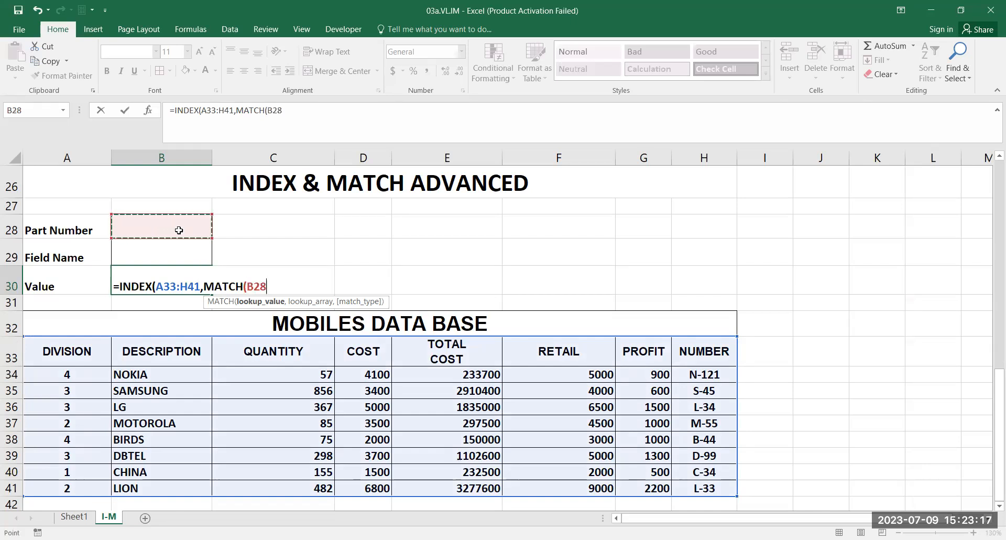
pyautogui.write(',')
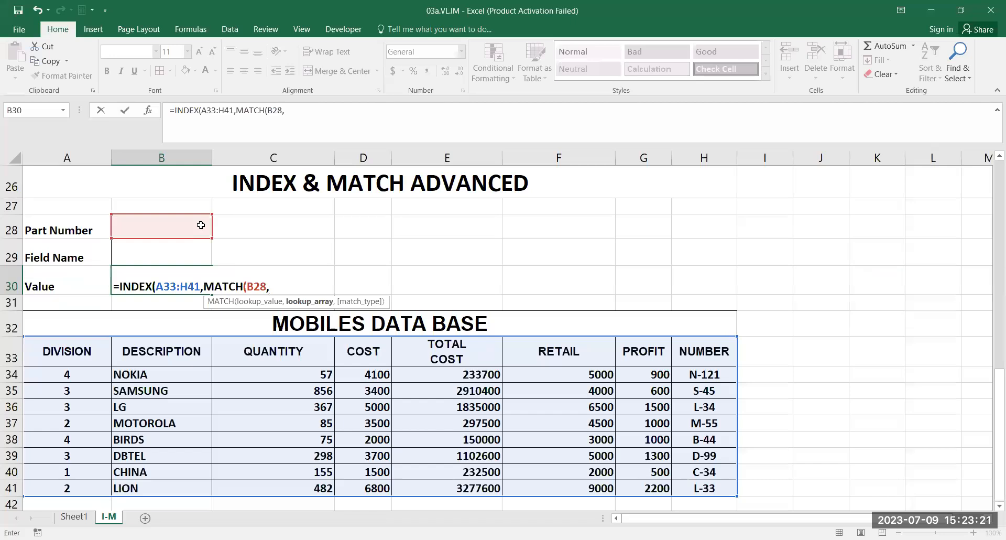
pyautogui.click(713, 344)
pyautogui.moveTo(713, 479); pyautogui.dragTo(712, 487)
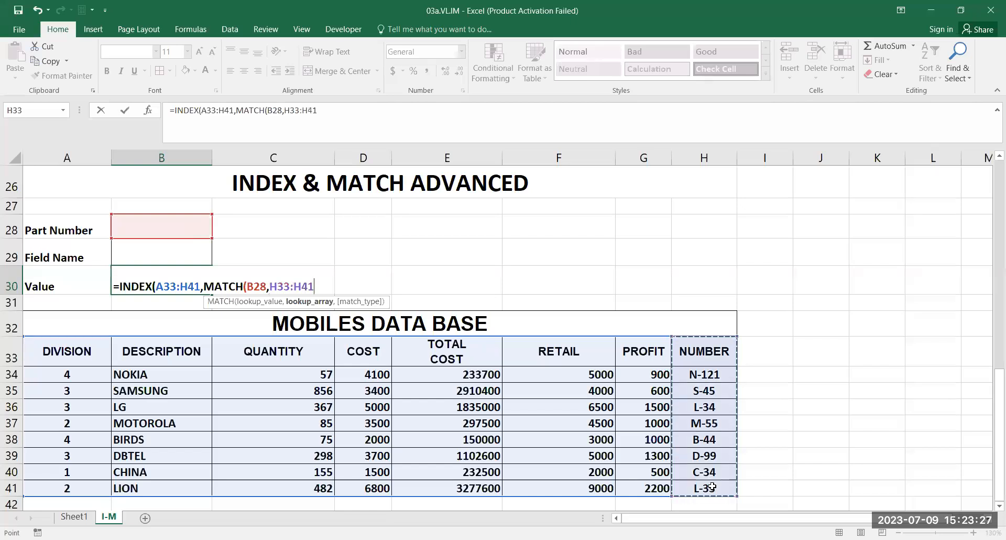
pyautogui.write(',0')
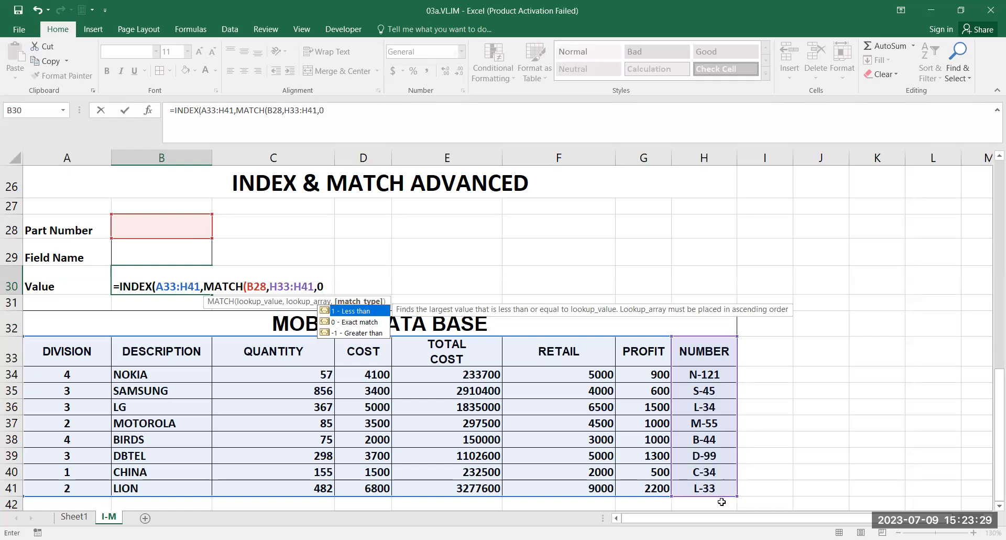
pyautogui.write(')')
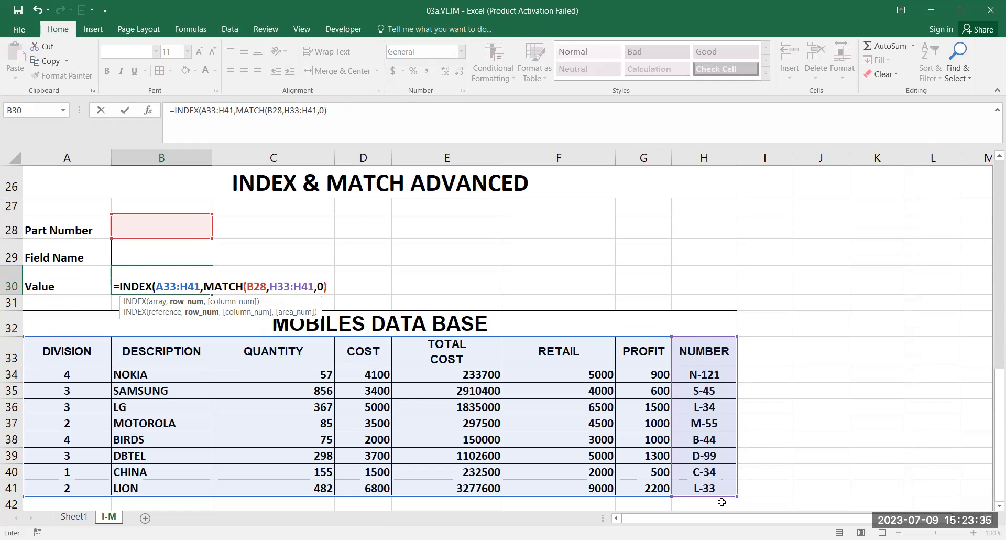
# - Add MATCH(B29,A33:H33,0) as the column argument to find the field name among the headers, and complete the formula in B30
pyautogui.write(',')
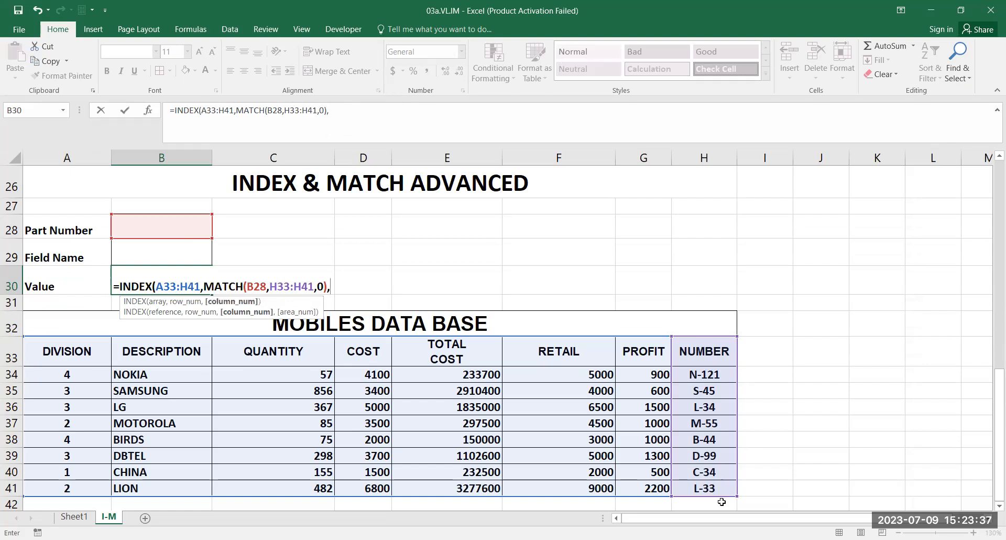
pyautogui.write('MATC')
pyautogui.write('H')
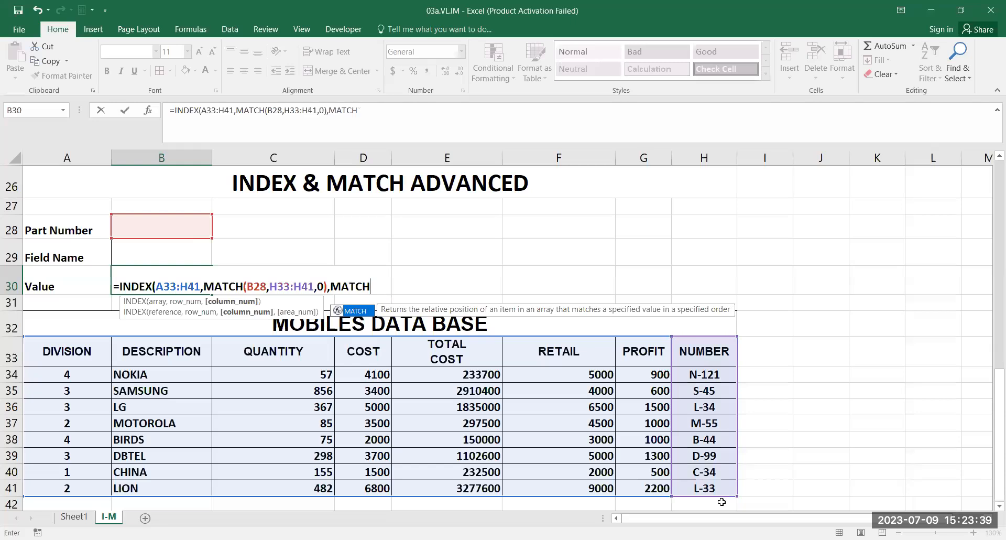
pyautogui.write('(')
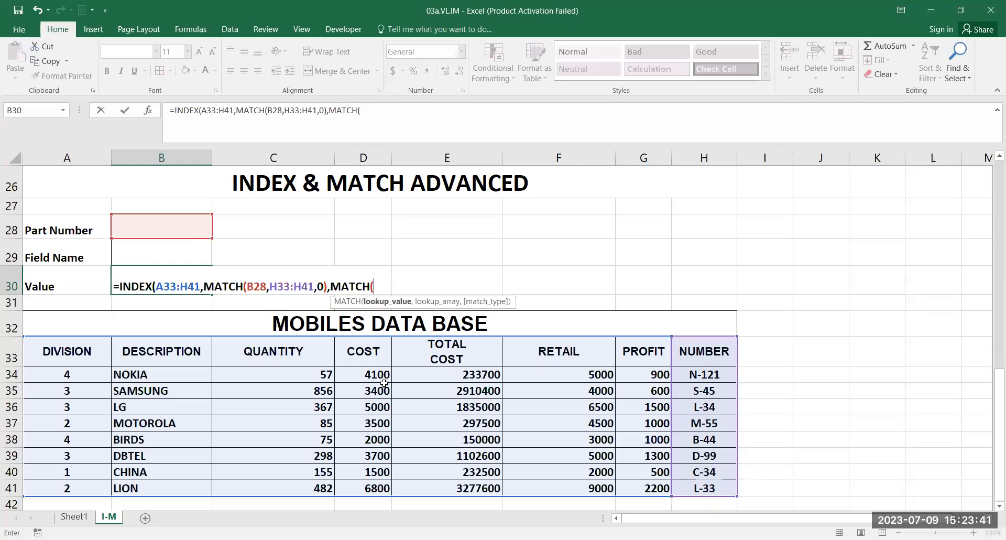
pyautogui.click(167, 245)
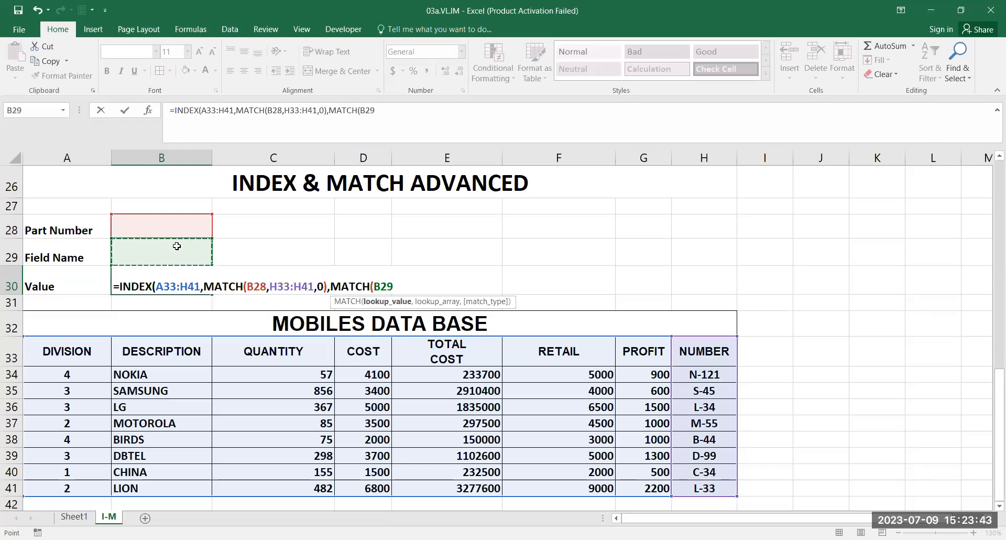
pyautogui.write(',')
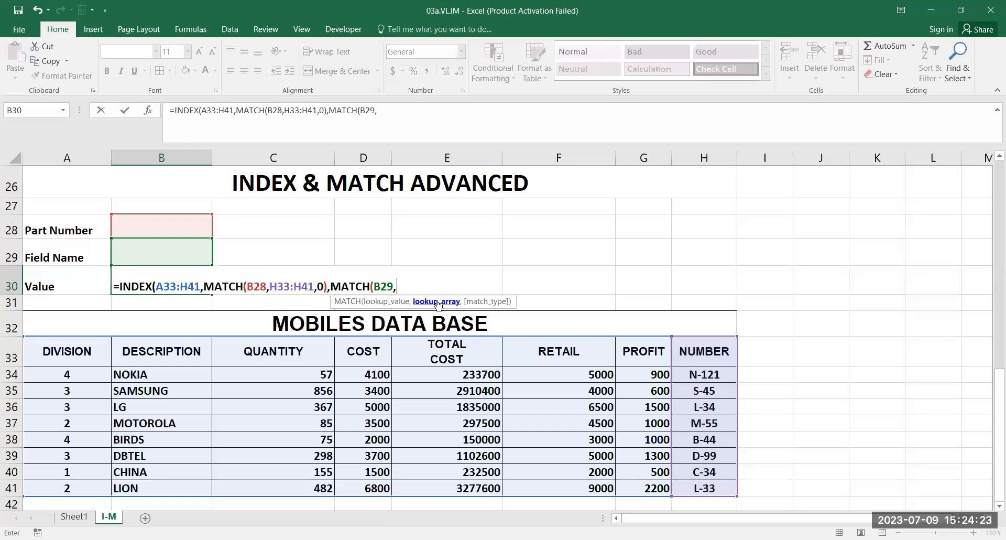
pyautogui.moveTo(72, 356); pyautogui.dragTo(210, 352)
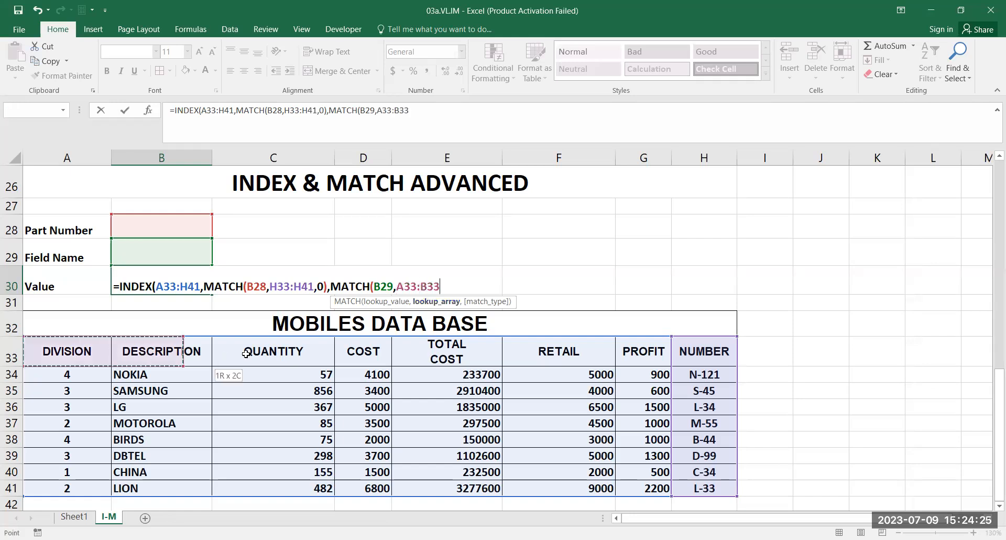
pyautogui.moveTo(625, 350); pyautogui.dragTo(689, 350)
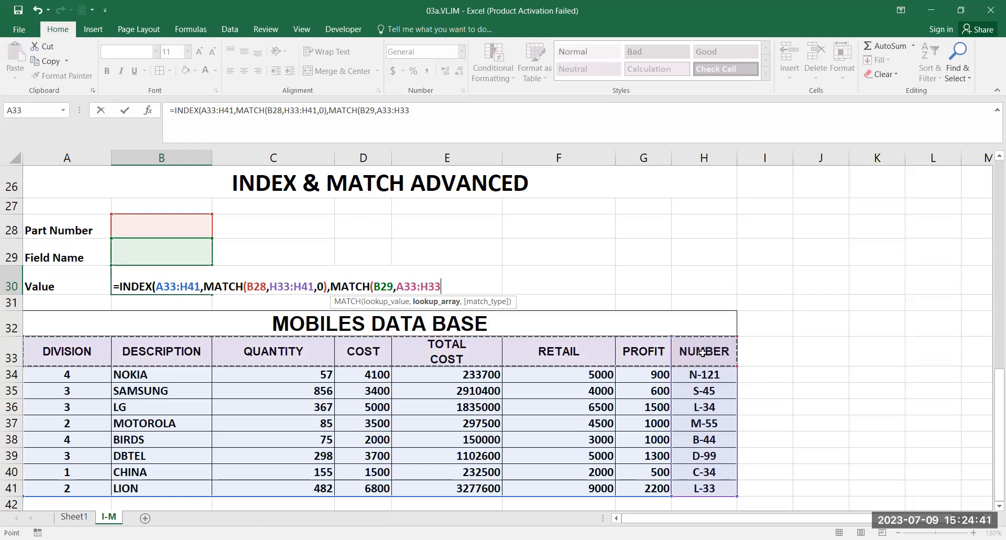
pyautogui.write(',0')
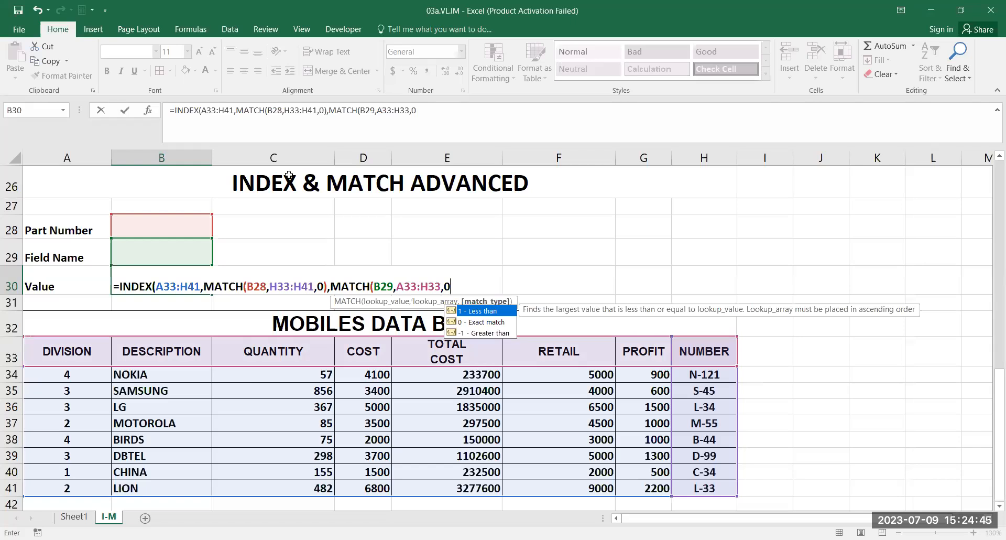
pyautogui.write('))')
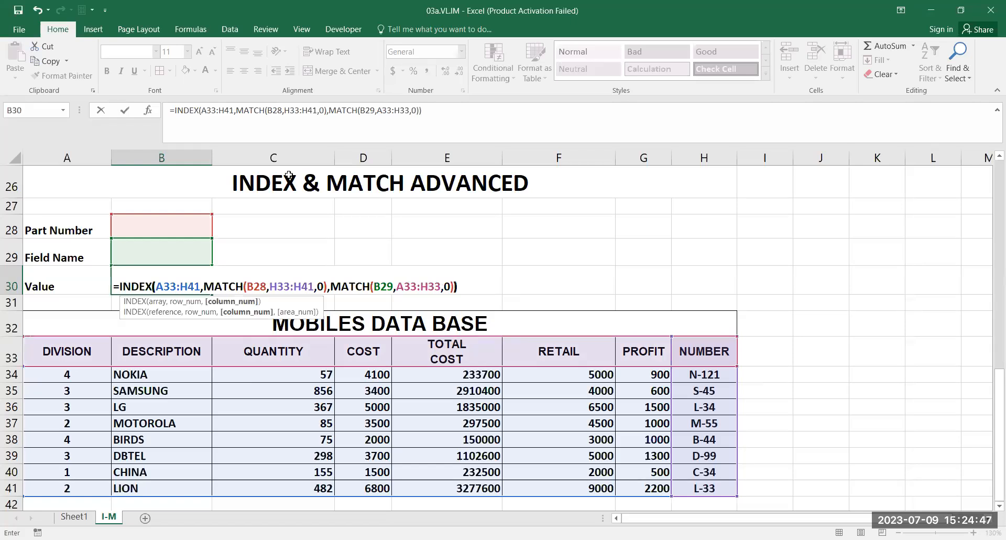
pyautogui.press('Return')
pyautogui.press('Up')
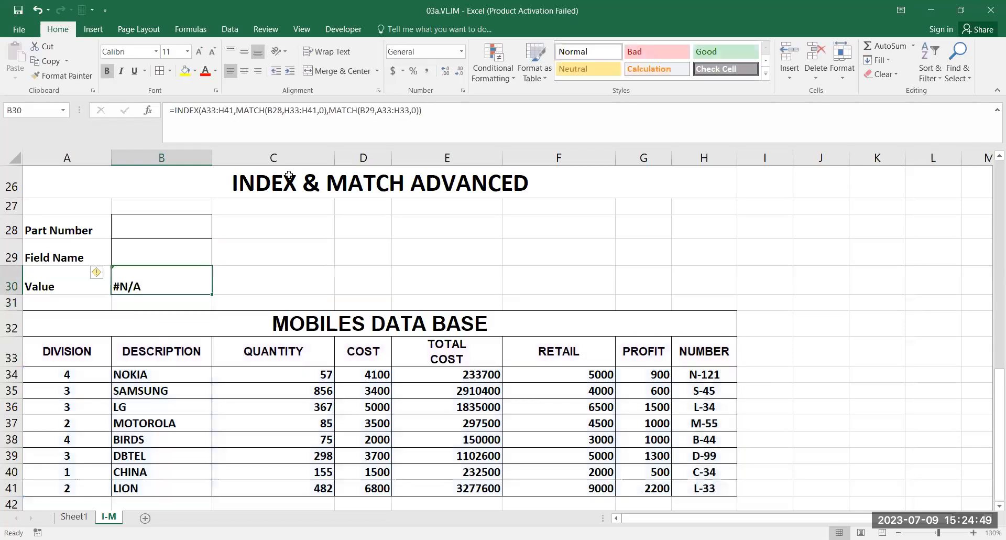
# - Test the lookup with part number B-44 in B28 and field name DESCRIPTION in B29, checking it against database row 38
pyautogui.press('Up')
pyautogui.press('Up')
pyautogui.write('B-44')
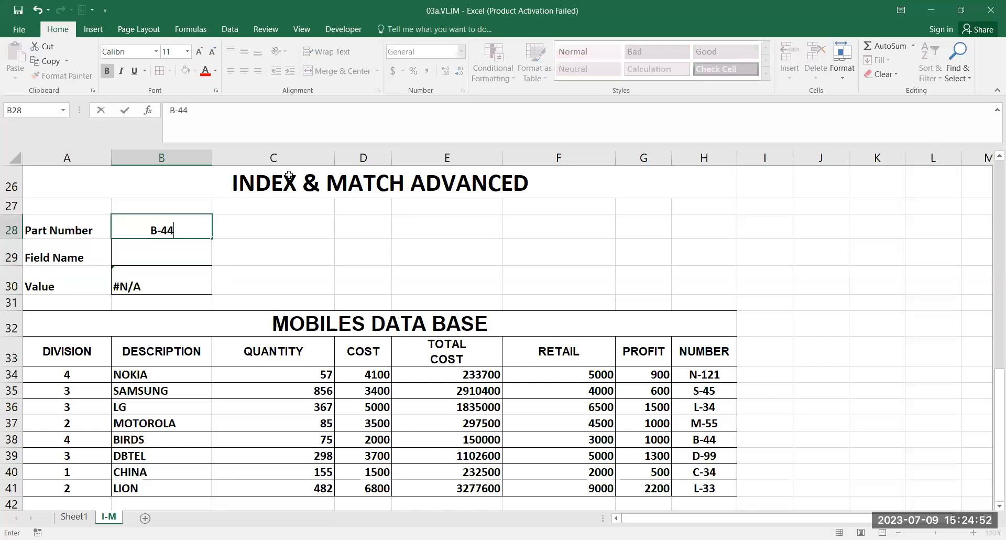
pyautogui.press('Return')
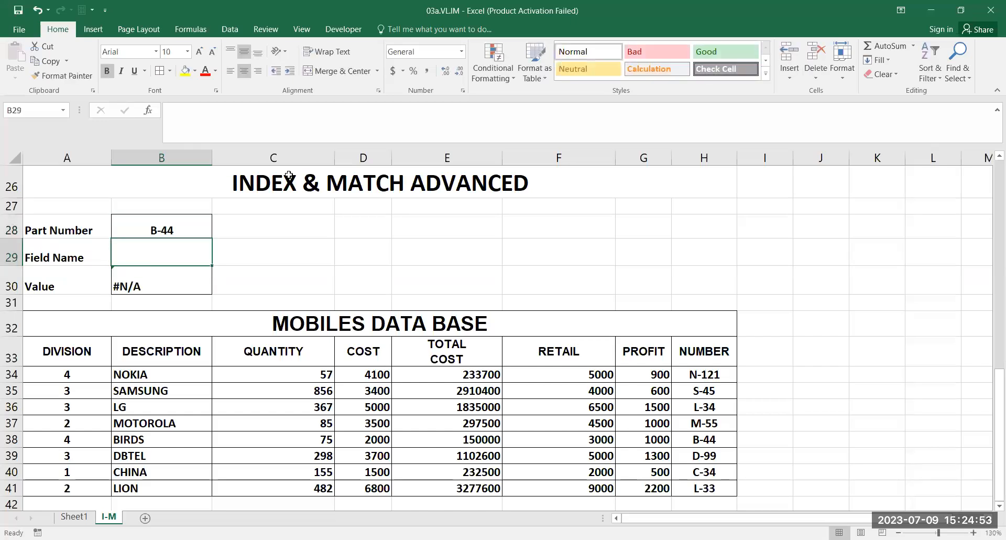
pyautogui.write('DES')
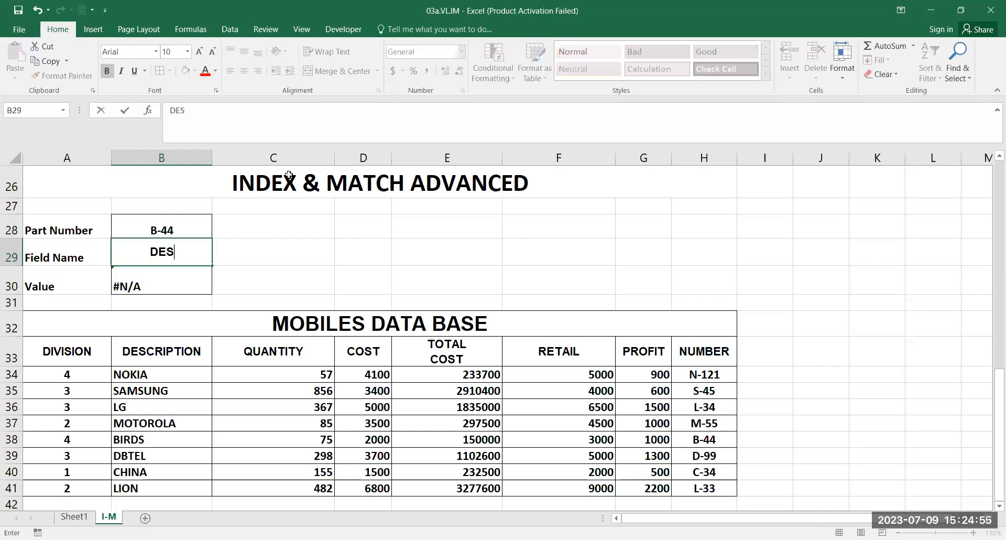
pyautogui.write('CRI')
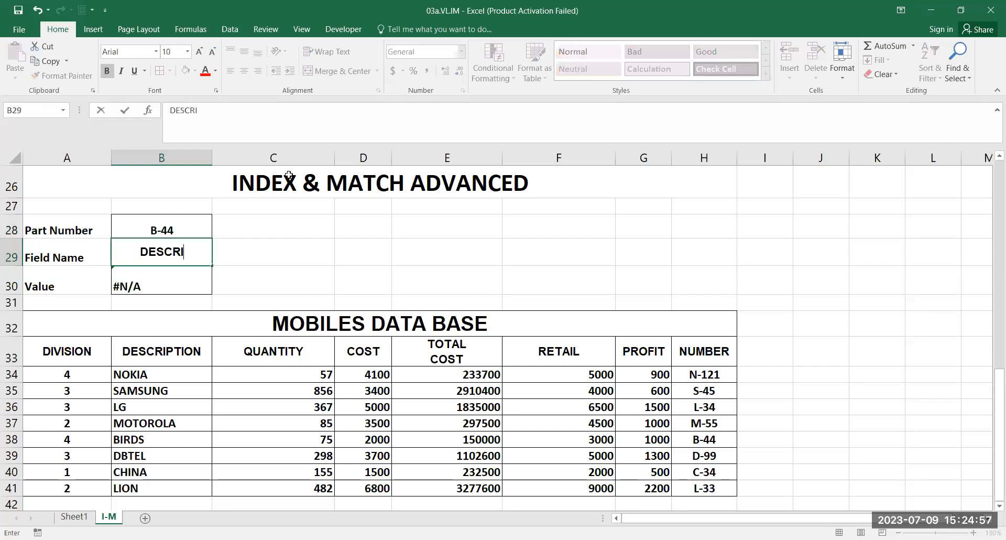
pyautogui.write('PTION')
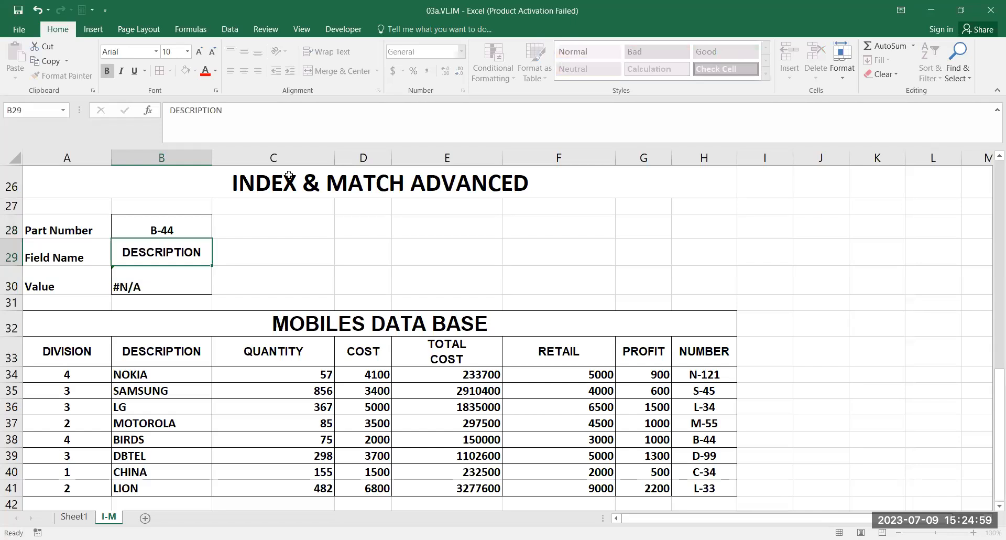
pyautogui.press('Return')
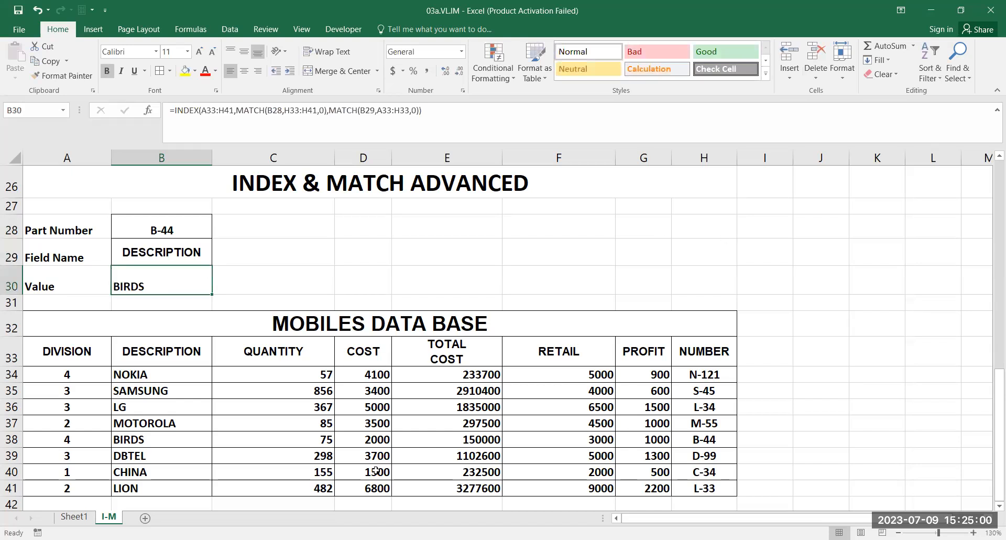
pyautogui.click(13, 443)
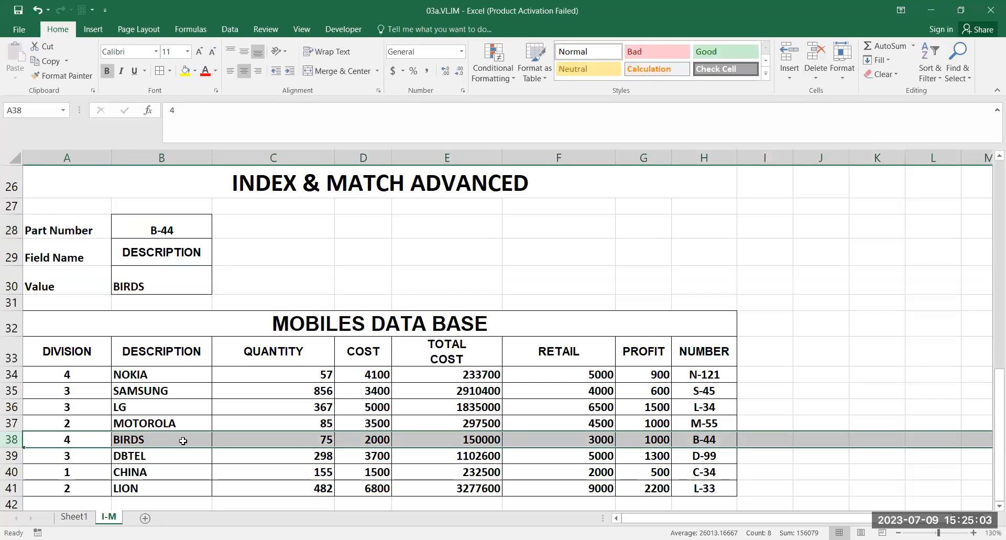
# - Copy the RETAIL header from F33 into the Field Name cell B29 and compare the value with F38
pyautogui.click(191, 240)
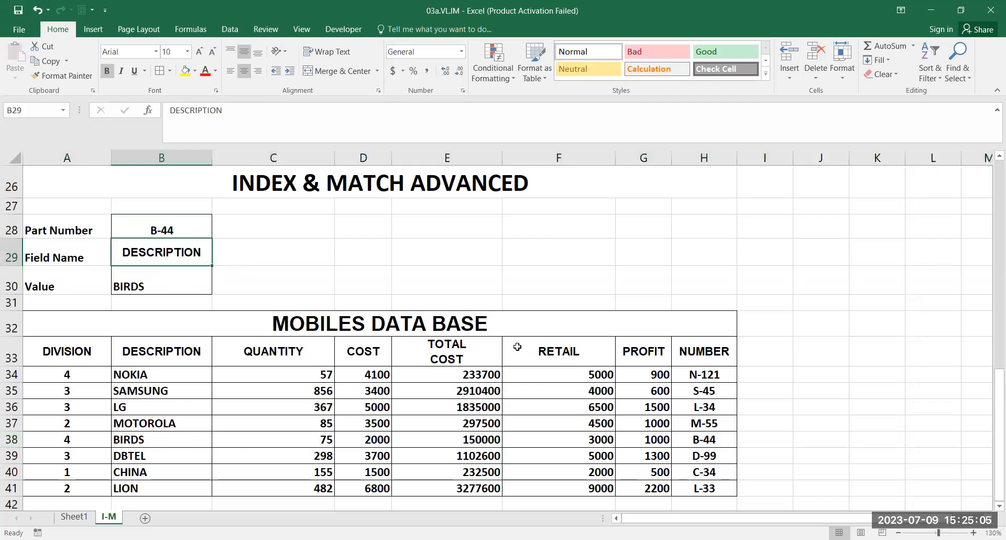
pyautogui.click(538, 358)
pyautogui.hotkey('ctrl', 'c')
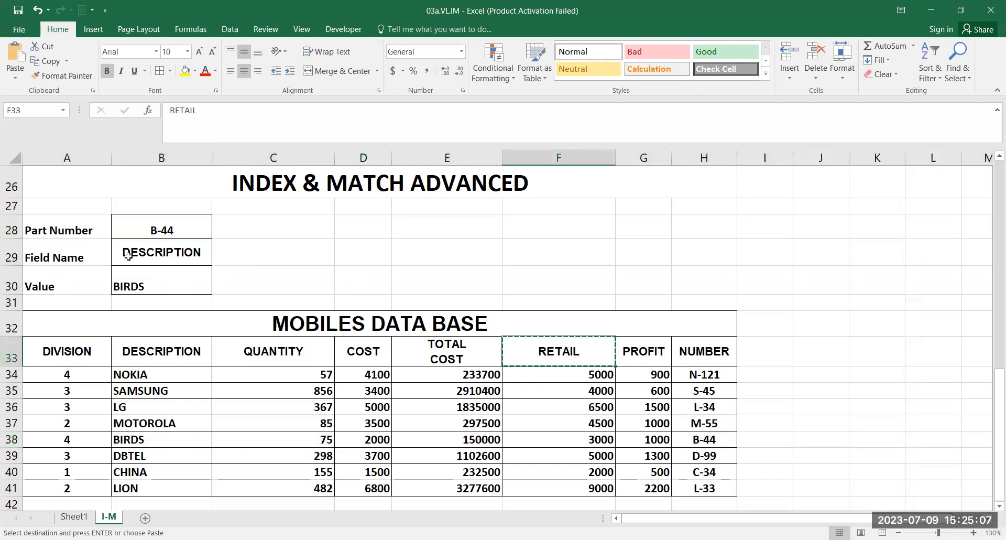
pyautogui.click(143, 251)
pyautogui.hotkey('ctrl', 'v')
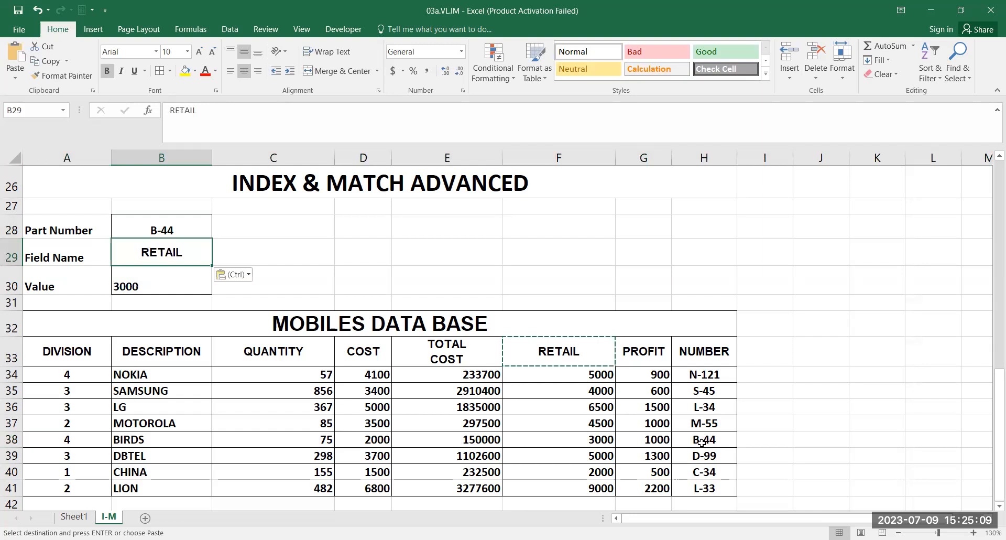
pyautogui.click(592, 440)
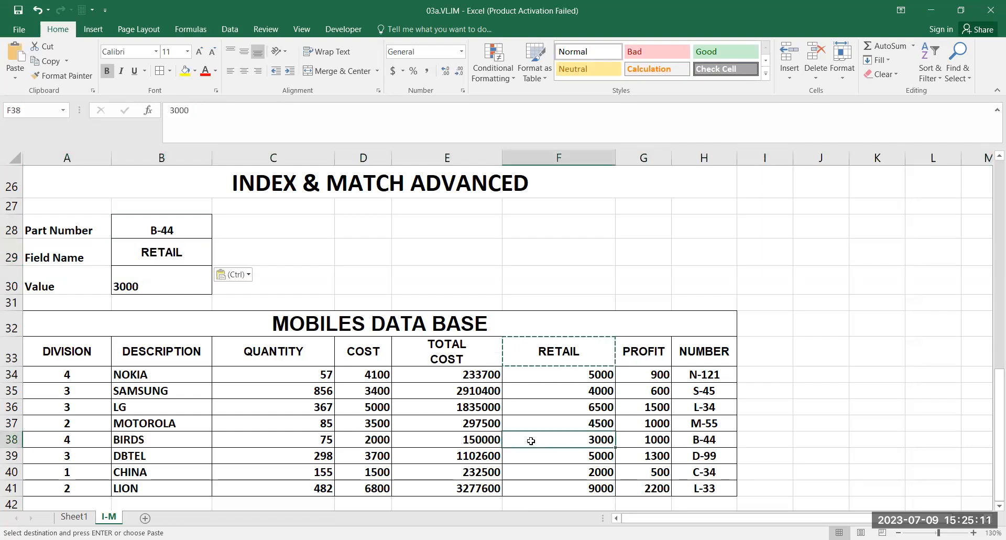
# - Set the part number in B28 to L-33 and compare the returned value with the retail cell F41
pyautogui.click(187, 232)
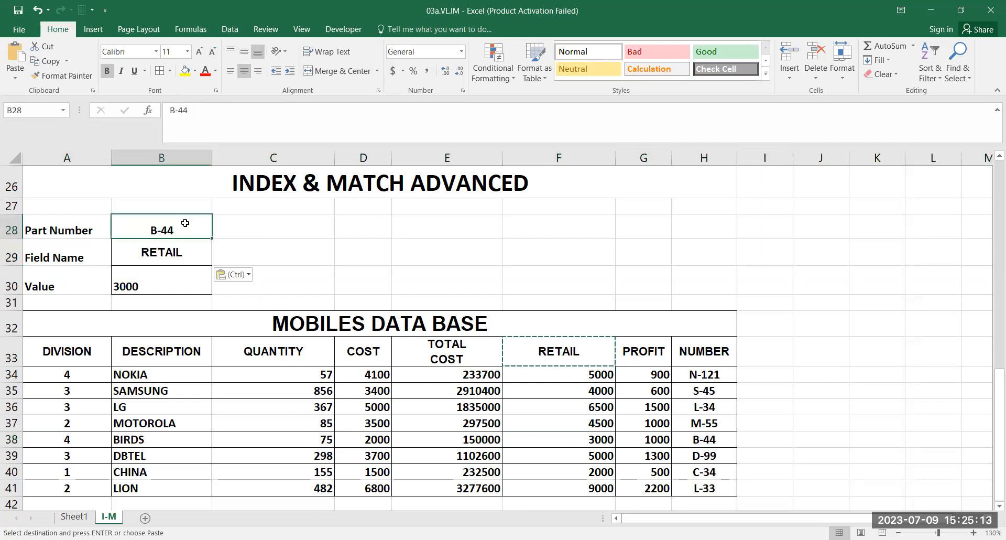
pyautogui.write('L-33')
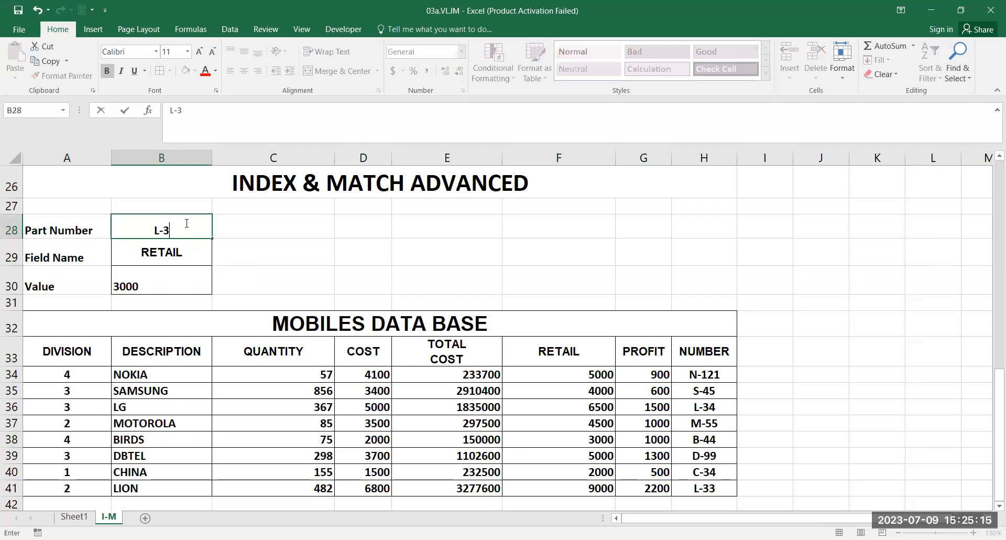
pyautogui.press('Return')
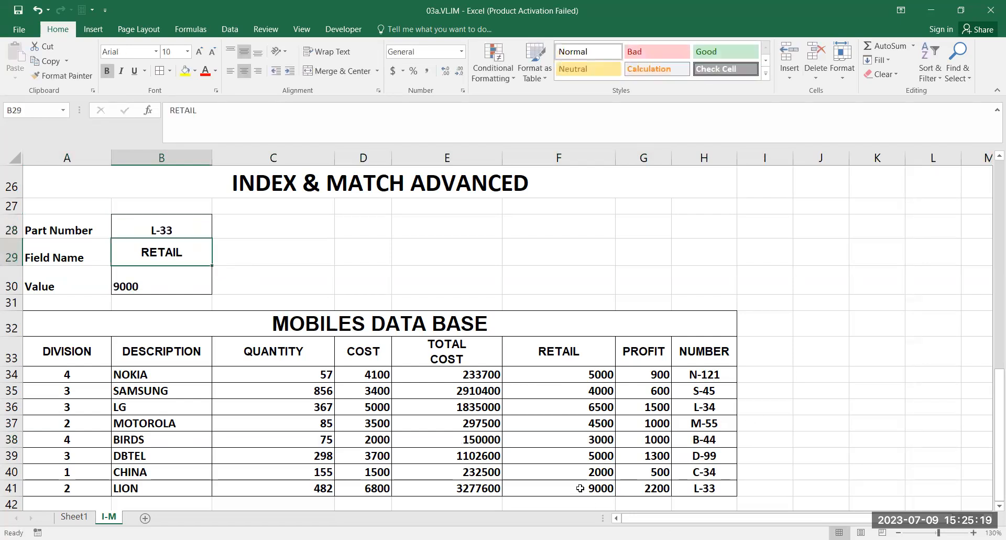
pyautogui.click(559, 489)
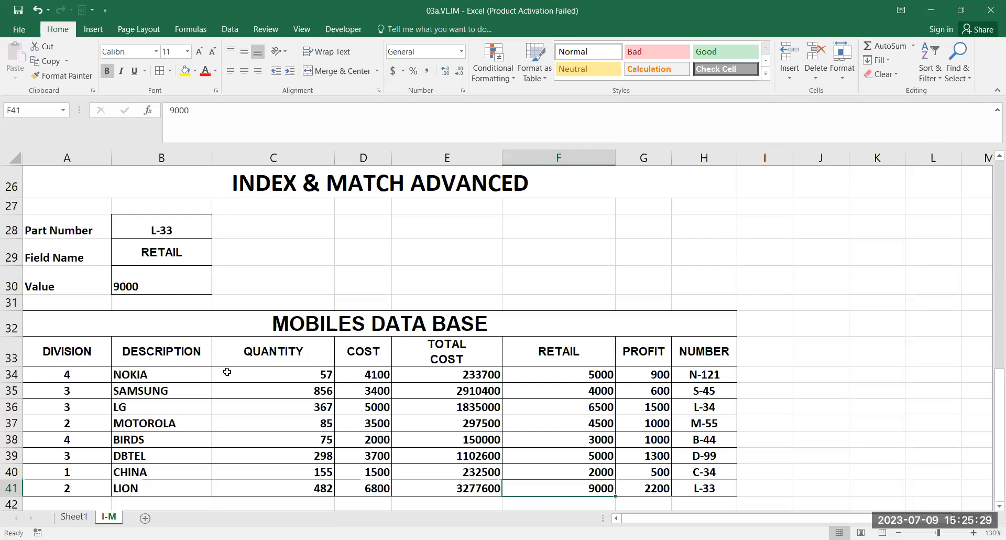
# - Copy the DESCRIPTION header from B33 into the Field Name cell B29 and compare the returned value with B41
pyautogui.click(238, 361)
pyautogui.click(188, 355)
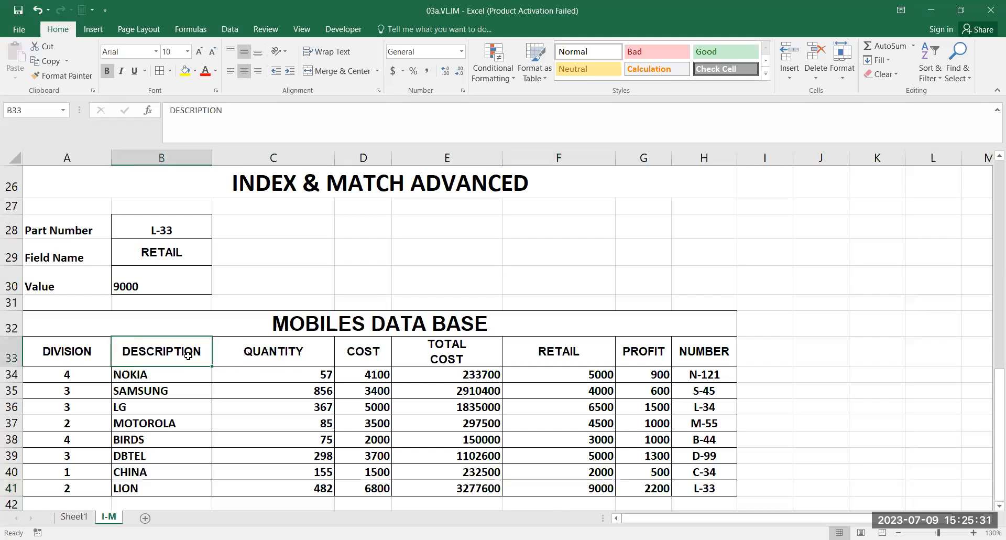
pyautogui.hotkey('ctrl', 'c')
pyautogui.click(194, 259)
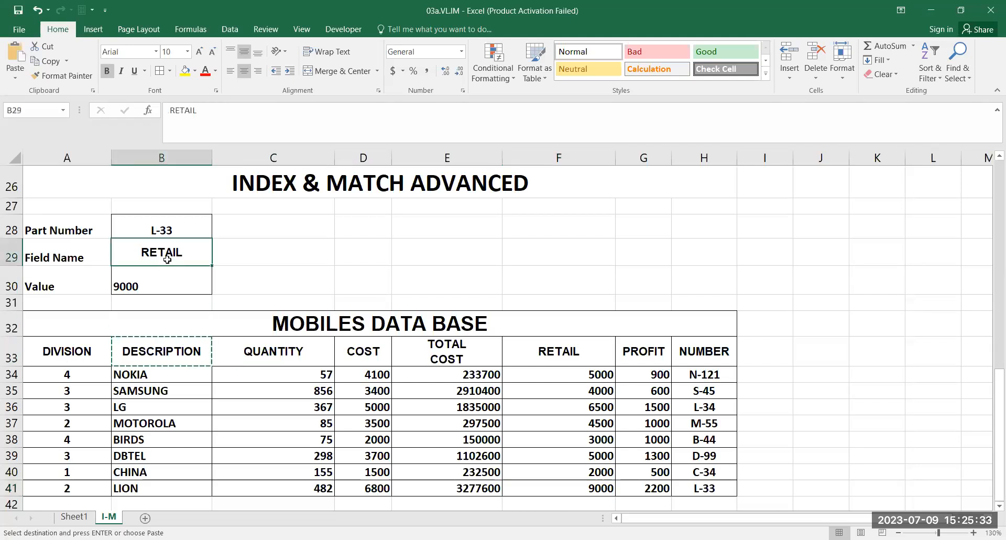
pyautogui.hotkey('ctrl', 'v')
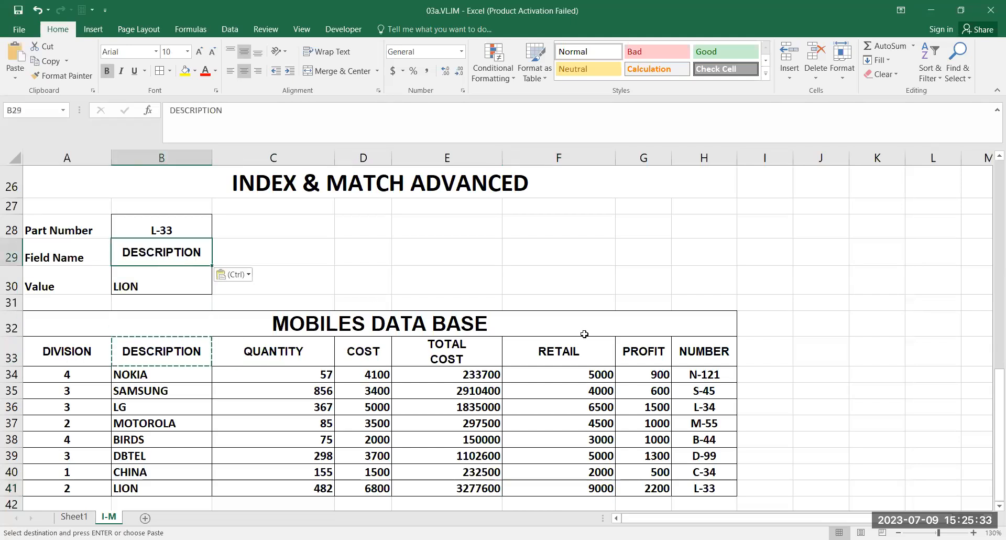
pyautogui.click(179, 487)
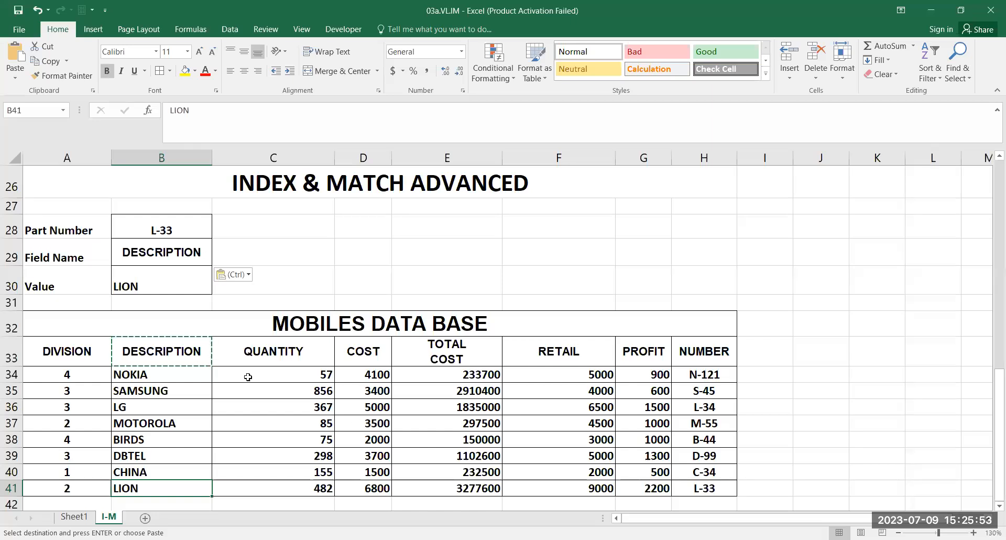
# - Clear the Value cell B30 and begin a new INDEX formula there with the database range A33:H41 as the array
pyautogui.click(156, 285)
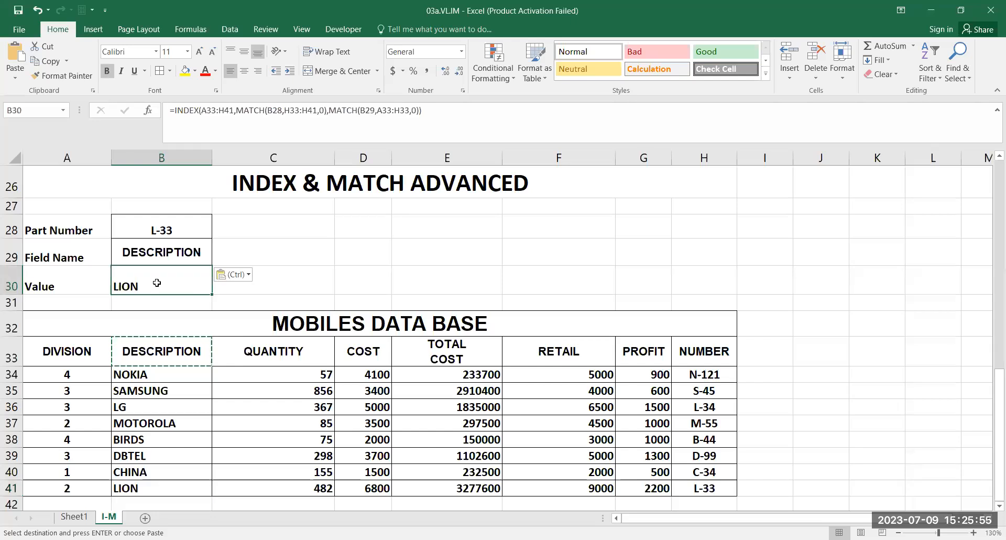
pyautogui.press('Escape')
pyautogui.press('Delete')
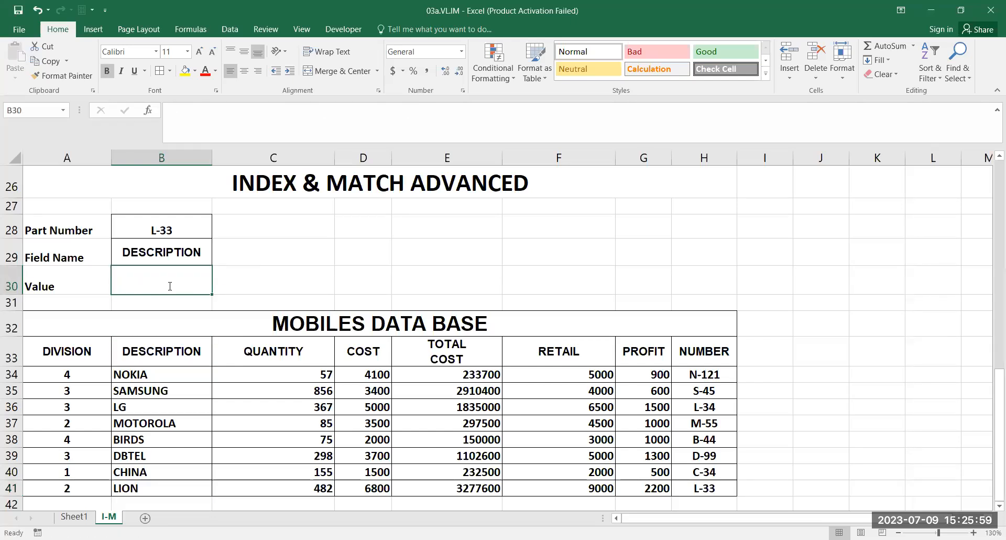
pyautogui.write('=')
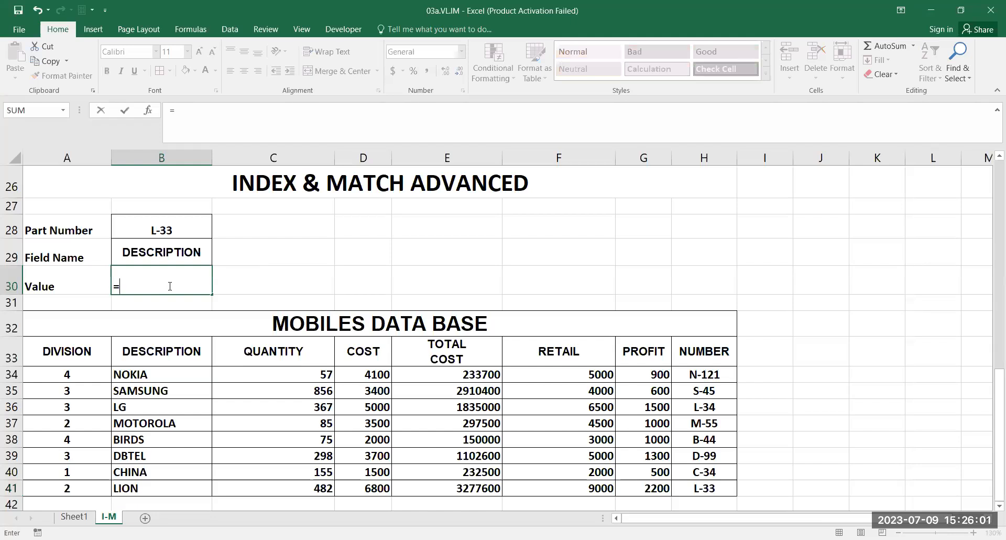
pyautogui.write('INDEX(')
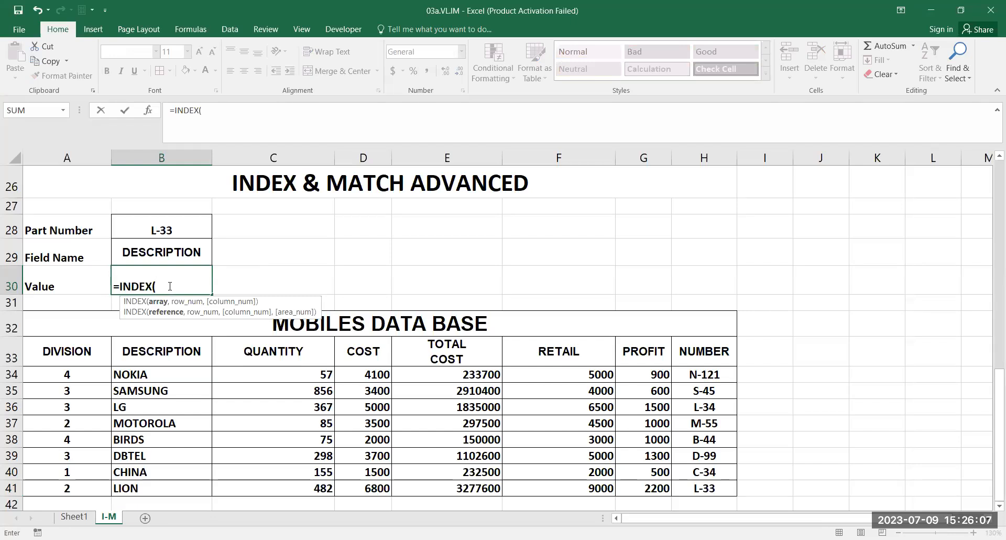
pyautogui.click(81, 355)
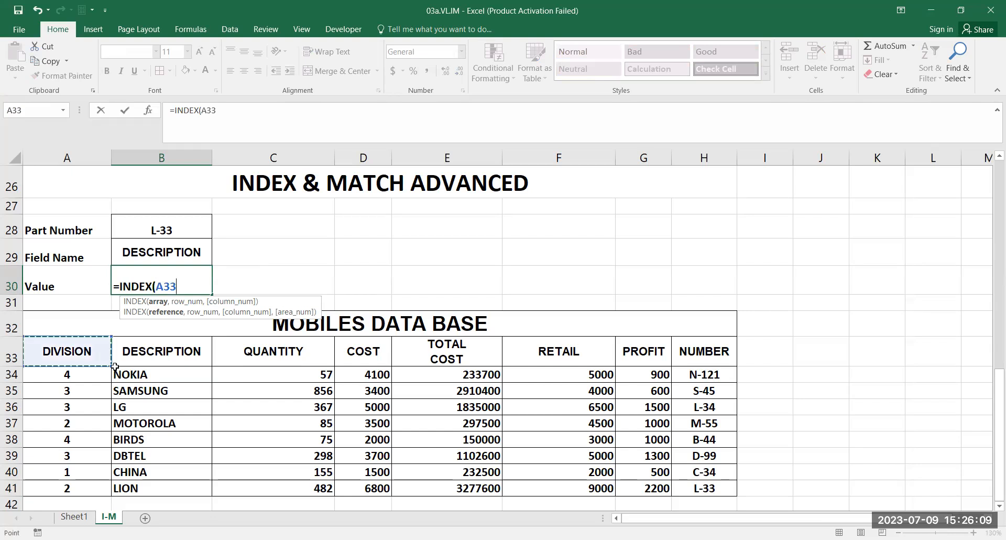
pyautogui.keyDown('shift'); pyautogui.click(710, 482); pyautogui.keyUp('shift')
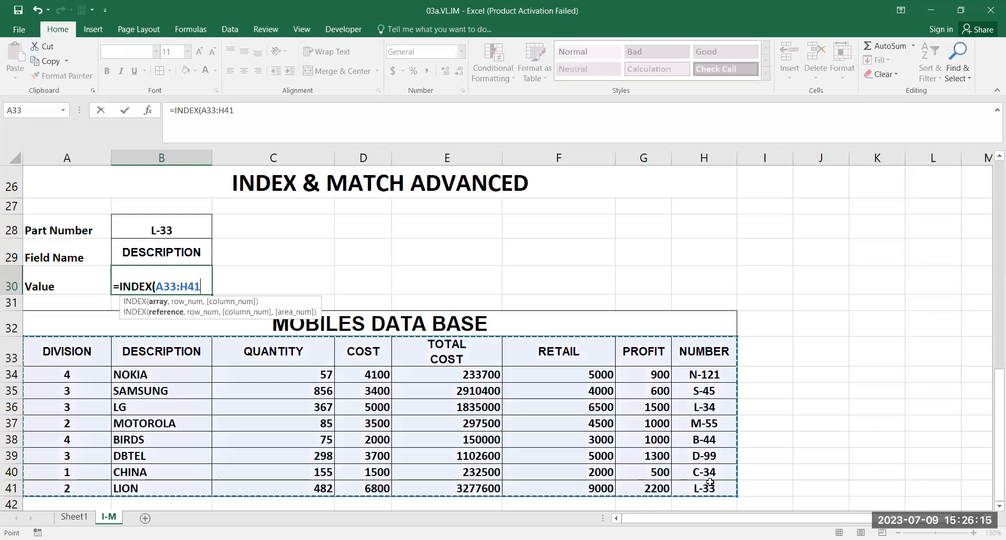
# - Add MATCH(B28,H33:H41,0) as the row number argument of the INDEX formula in B30
pyautogui.write(',MATCH(')
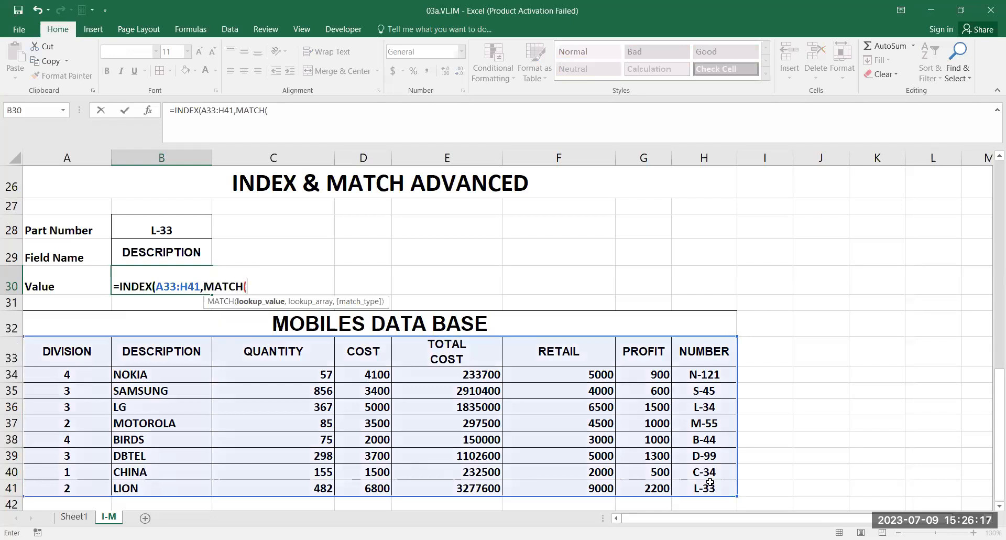
pyautogui.click(172, 220)
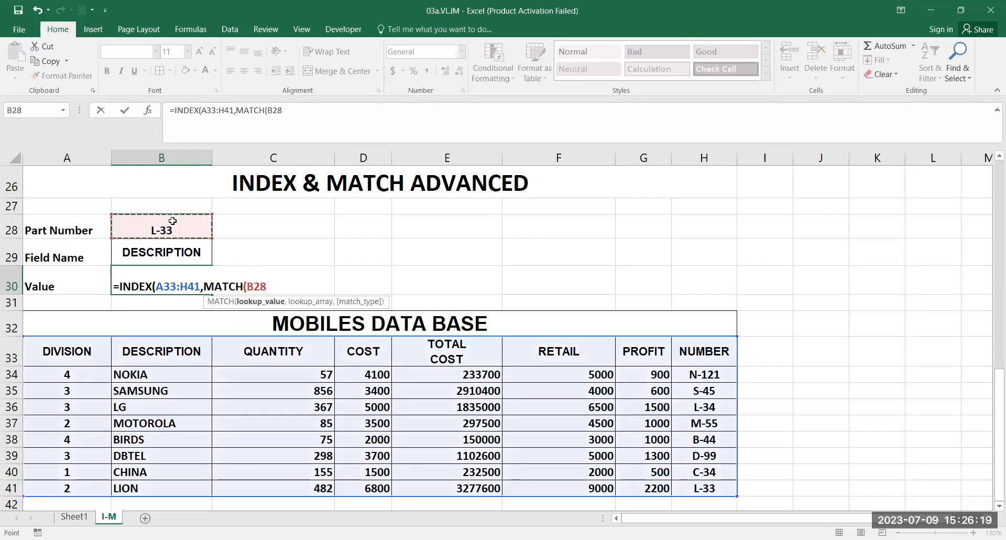
pyautogui.write(',')
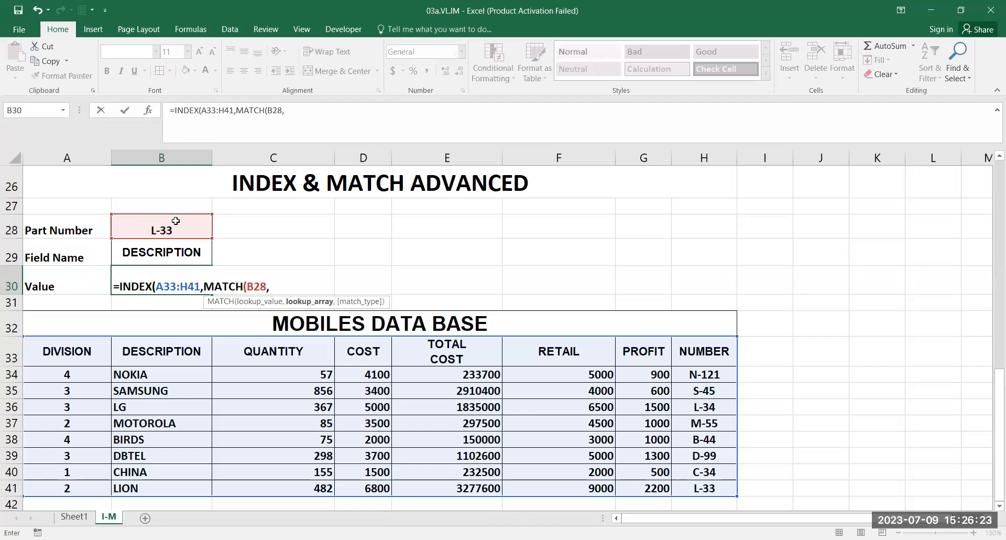
pyautogui.click(713, 352)
pyautogui.keyDown('shift'); pyautogui.click(721, 492); pyautogui.keyUp('shift')
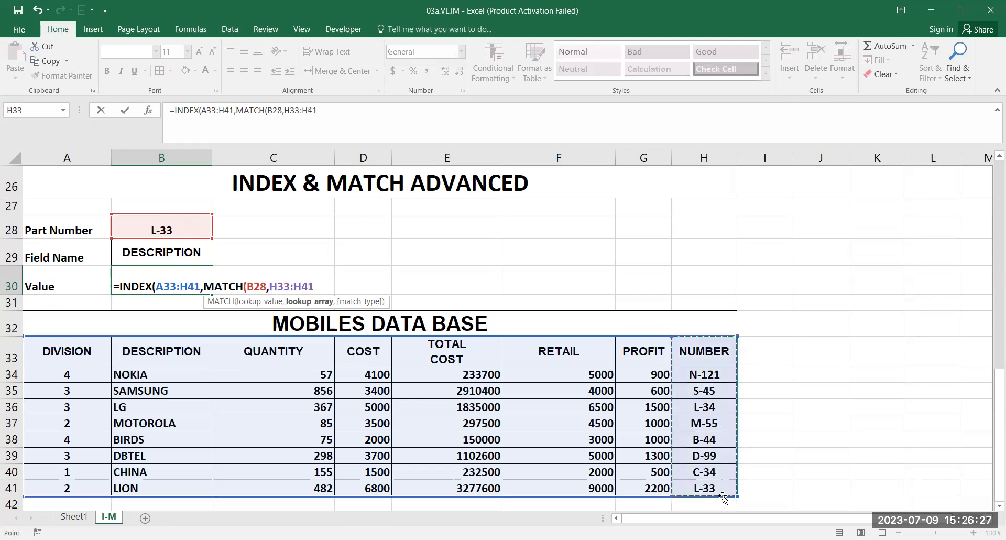
pyautogui.write(',0')
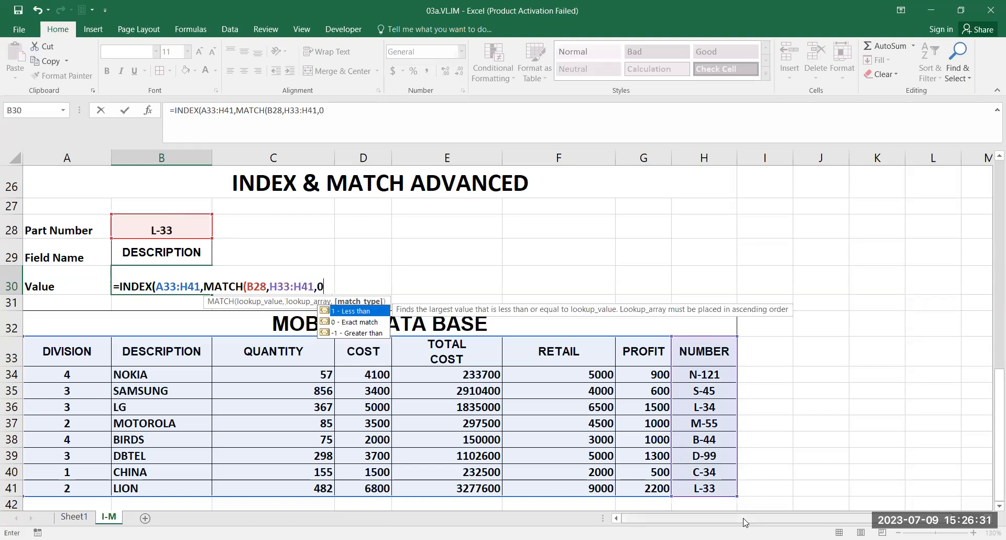
pyautogui.write(')')
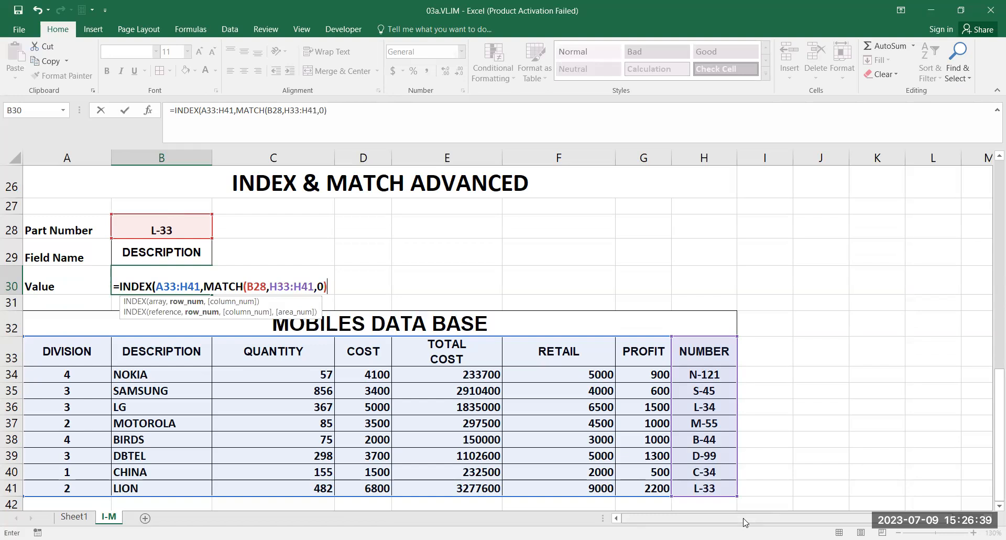
# - Add MATCH(B29,A33:H33,0) as the column number argument and complete the INDEX formula in B30
pyautogui.write(',MATCH(')
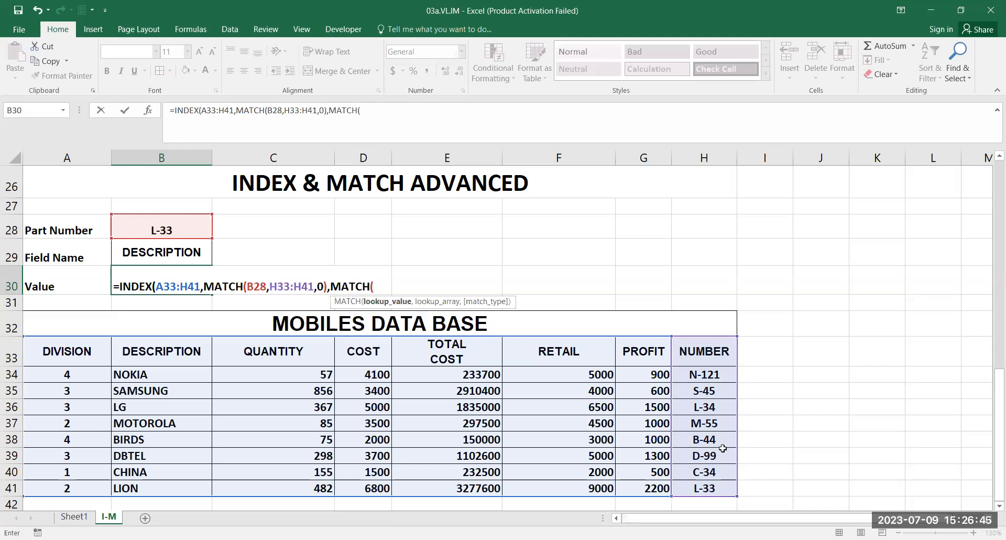
pyautogui.click(168, 254)
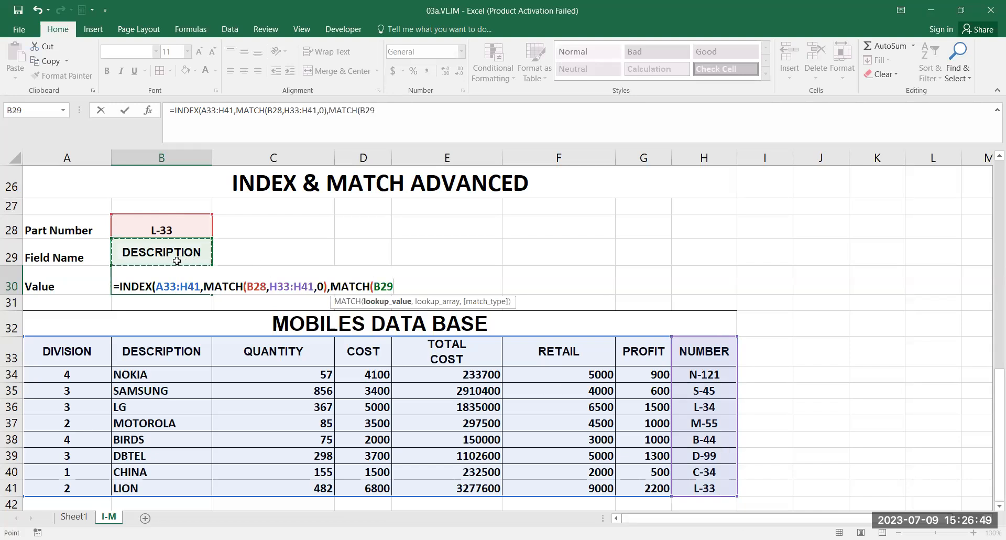
pyautogui.write(',')
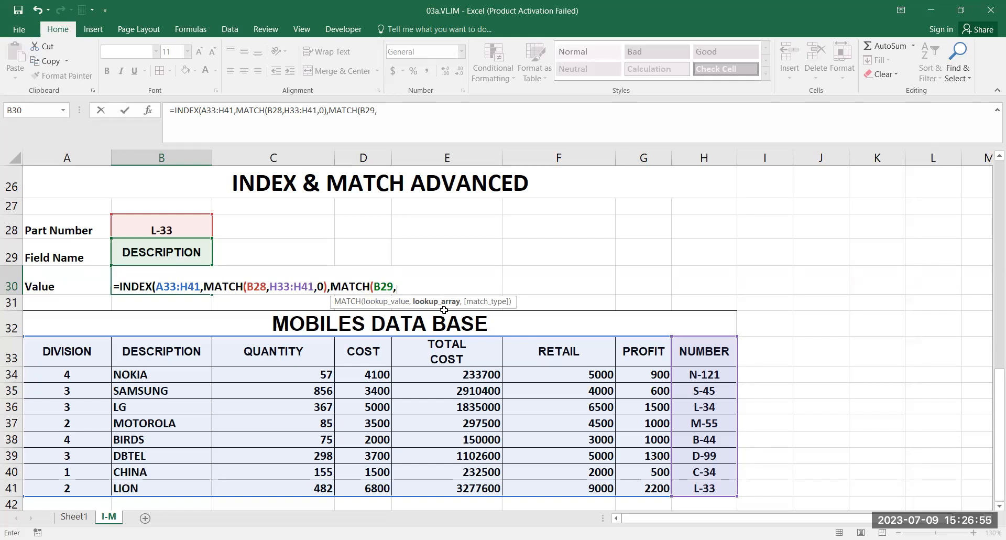
pyautogui.moveTo(92, 352); pyautogui.dragTo(231, 361)
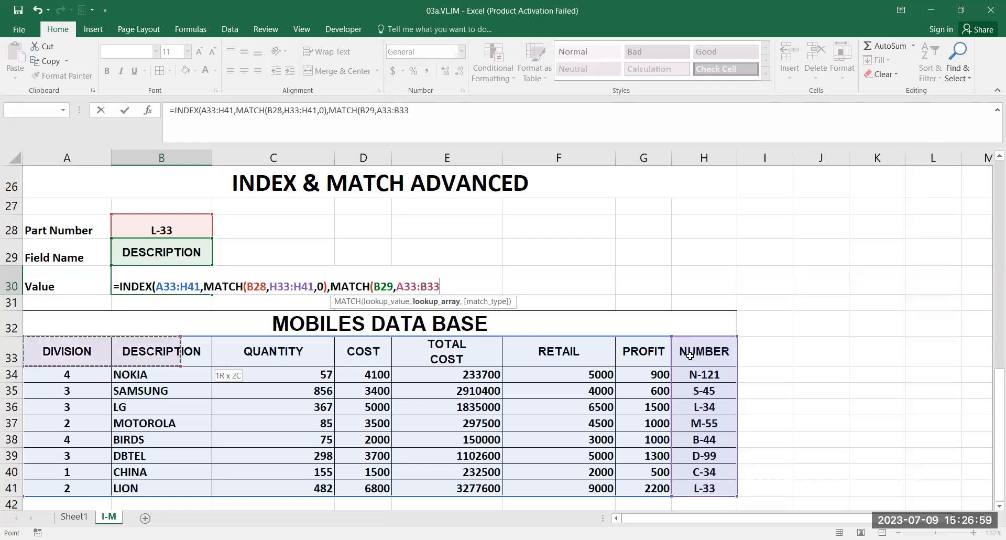
pyautogui.moveTo(689, 355); pyautogui.dragTo(693, 343)
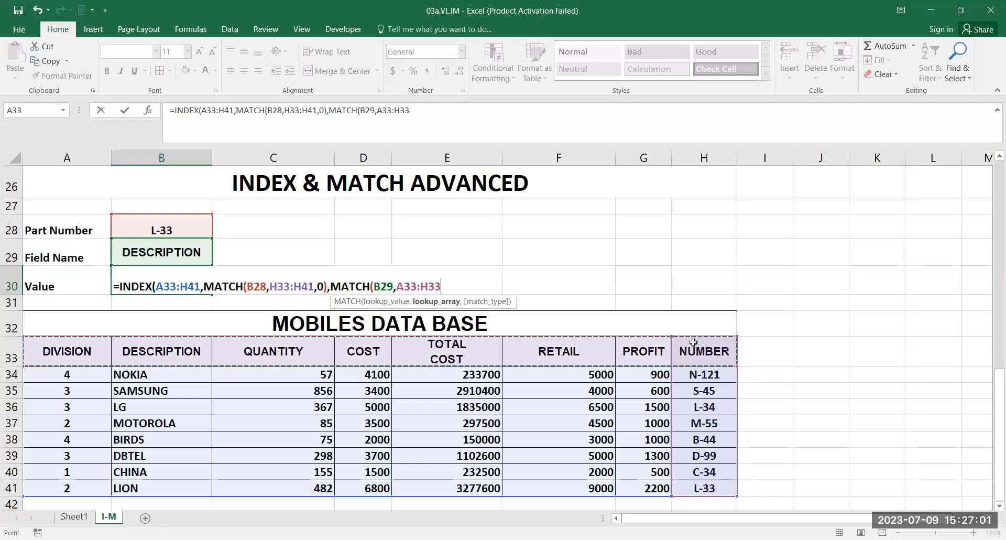
pyautogui.write(',0')
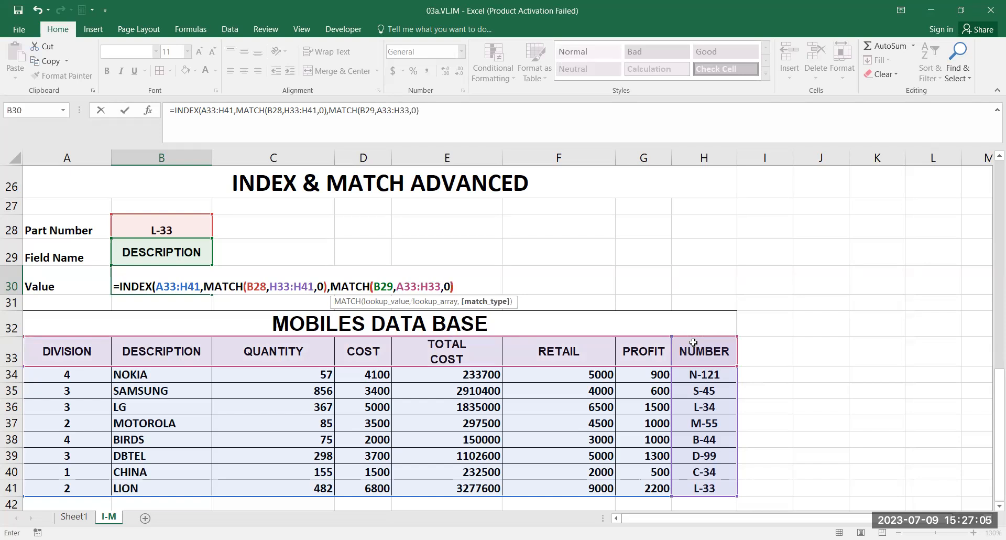
pyautogui.write('))')
pyautogui.press('Return')
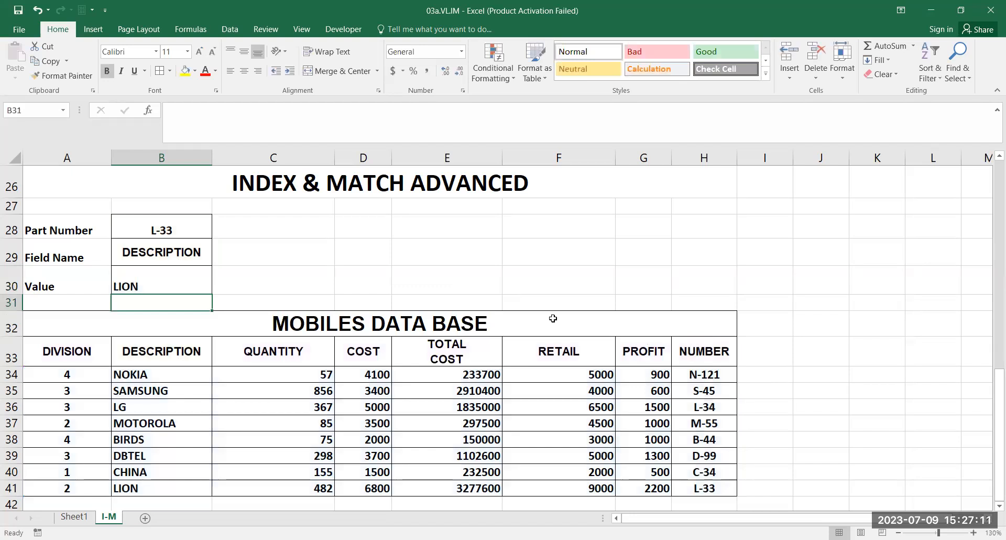
# - Copy part number S-45 from H35 into the Part Number cell B28 and compare the returned value with B35
pyautogui.click(177, 230)
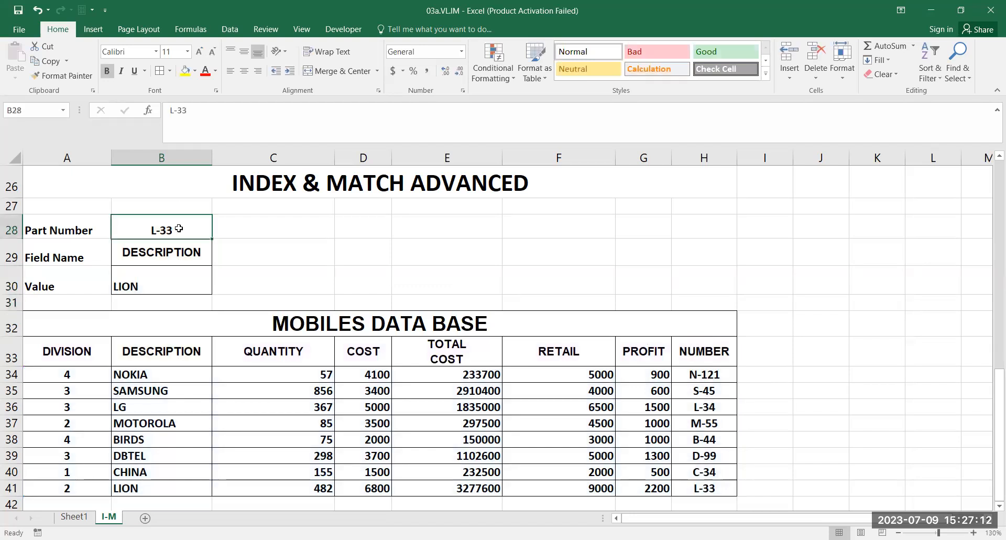
pyautogui.click(724, 386)
pyautogui.hotkey('ctrl', 'c')
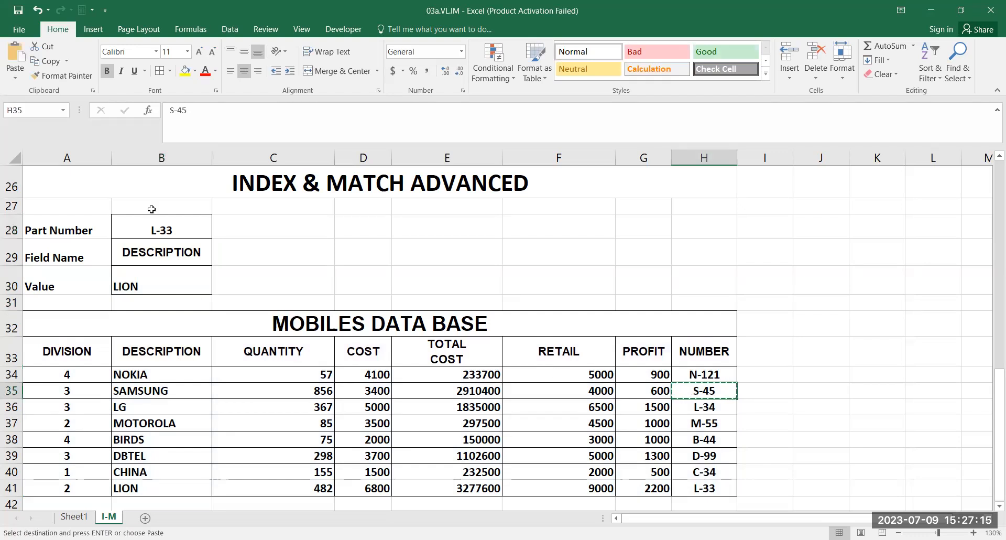
pyautogui.click(155, 227)
pyautogui.hotkey('ctrl', 'v')
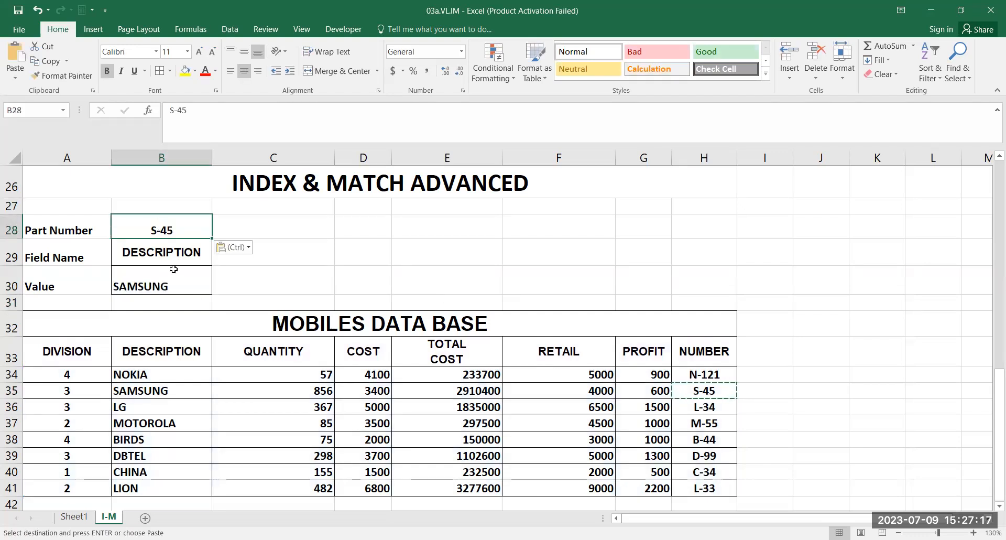
pyautogui.press('Down')
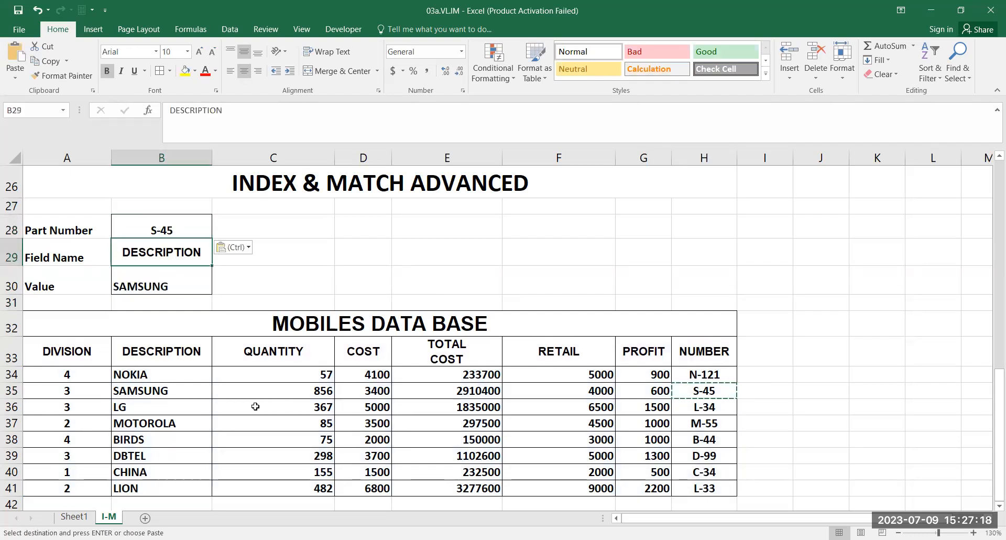
pyautogui.click(155, 391)
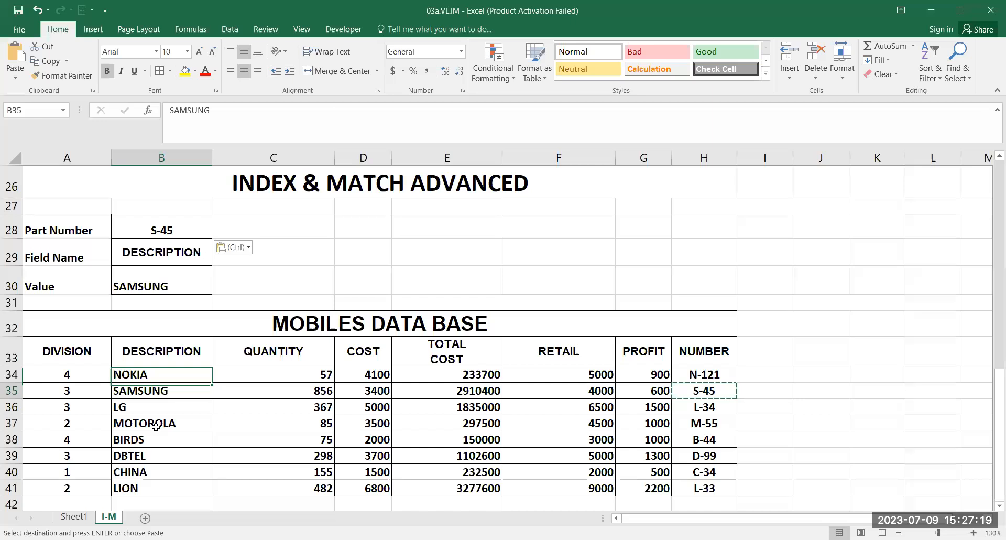
# - Copy the PROFIT header from G33 into the Field Name cell B29 to test the lookup
pyautogui.click(635, 359)
pyautogui.hotkey('ctrl', 'c')
pyautogui.click(181, 252)
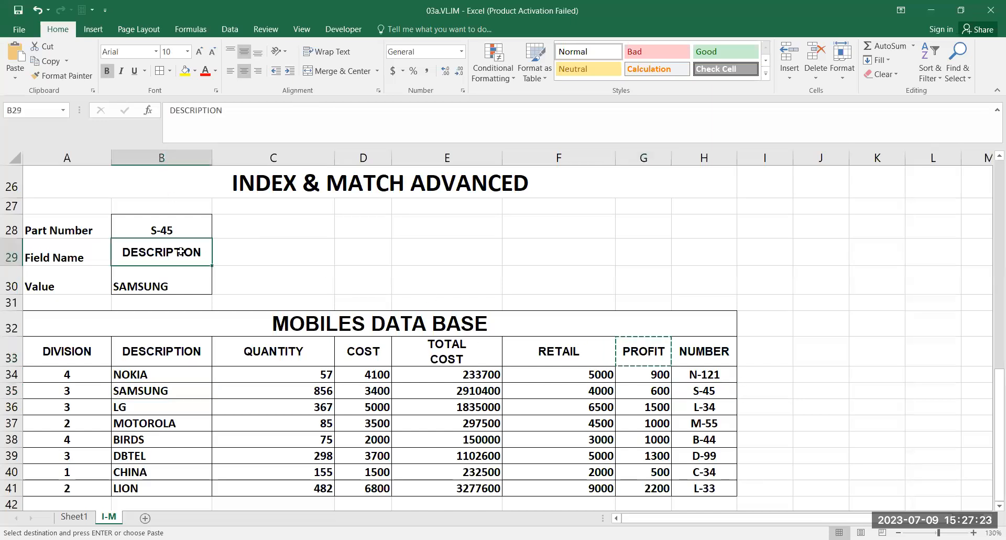
pyautogui.hotkey('ctrl', 'v')
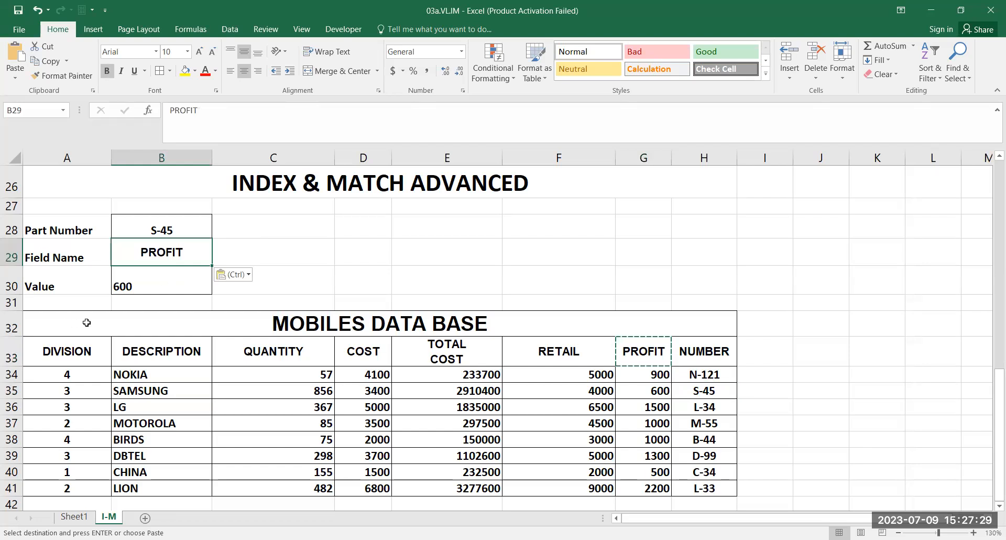
pyautogui.press('Escape')
pyautogui.press('Escape')
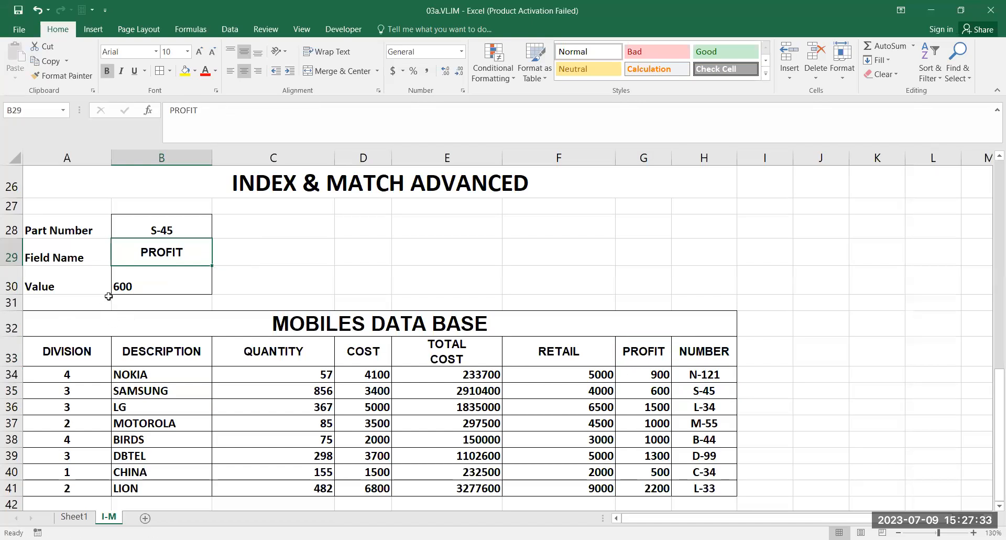
pyautogui.click(142, 301)
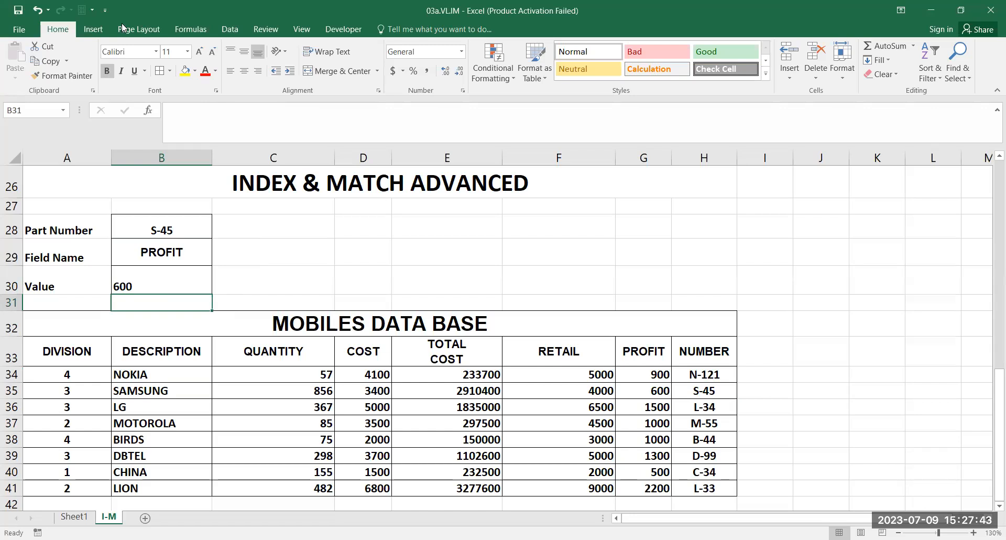
# - Open the formula in B30 to review its INDEX and MATCH ranges, and close it without editing
pyautogui.click(841, 7)
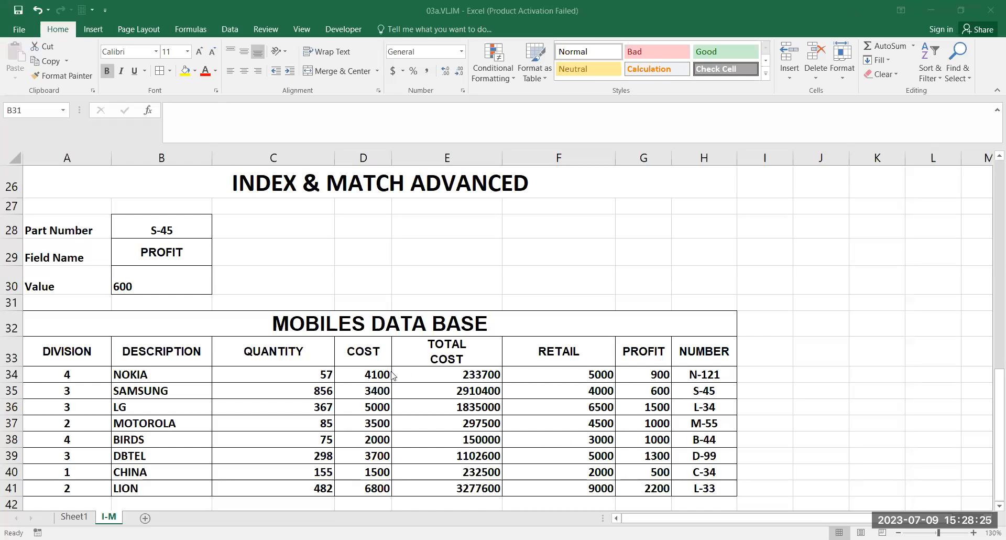
pyautogui.doubleClick(160, 286)
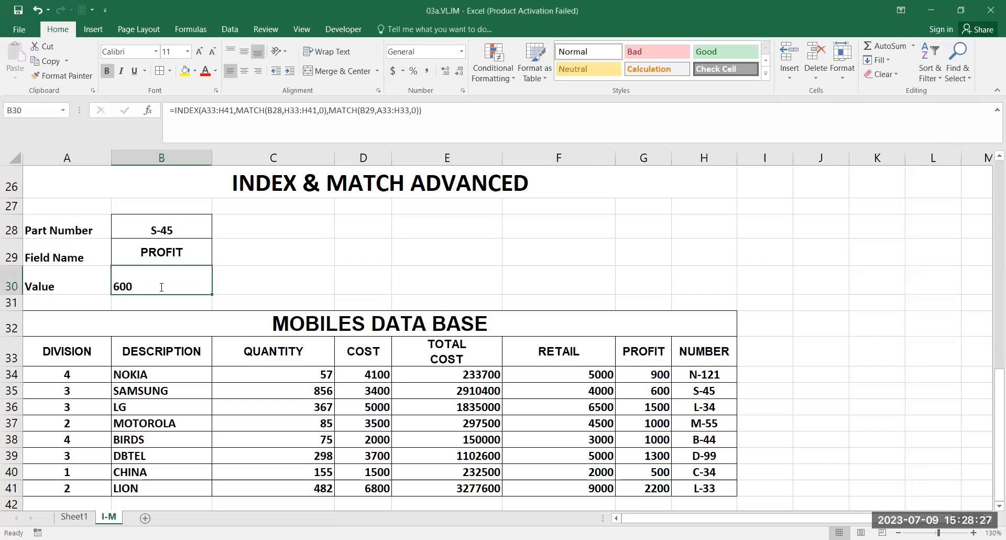
pyautogui.click(498, 287)
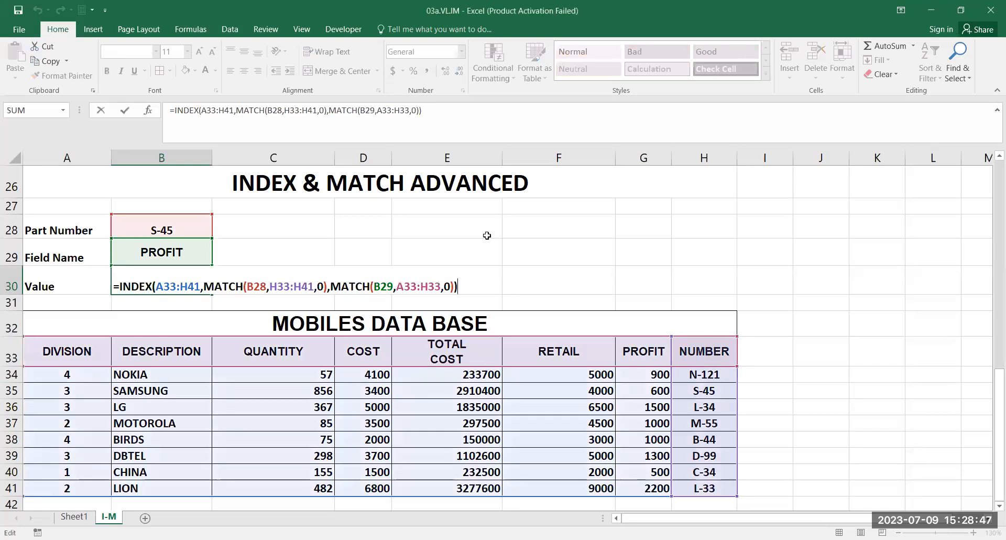
pyautogui.press('Return')
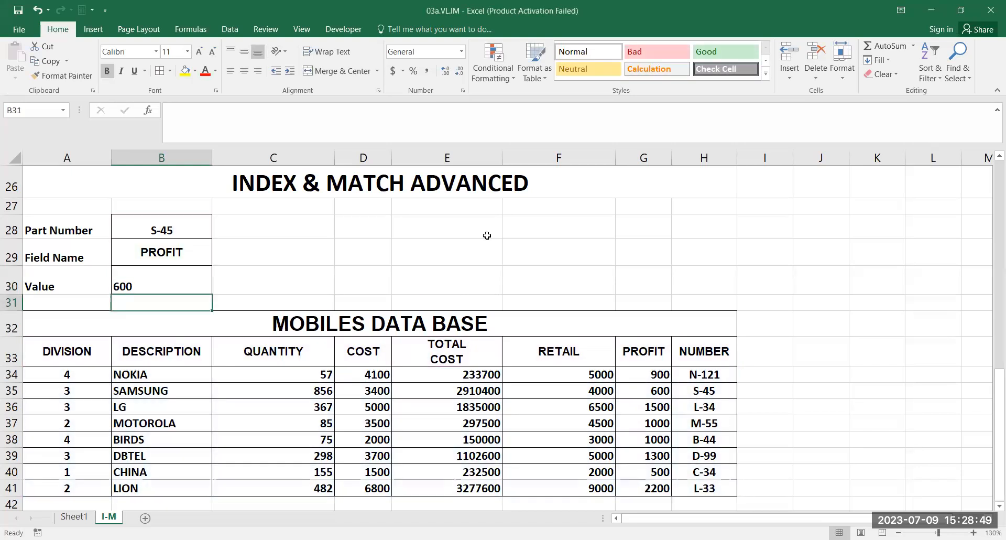